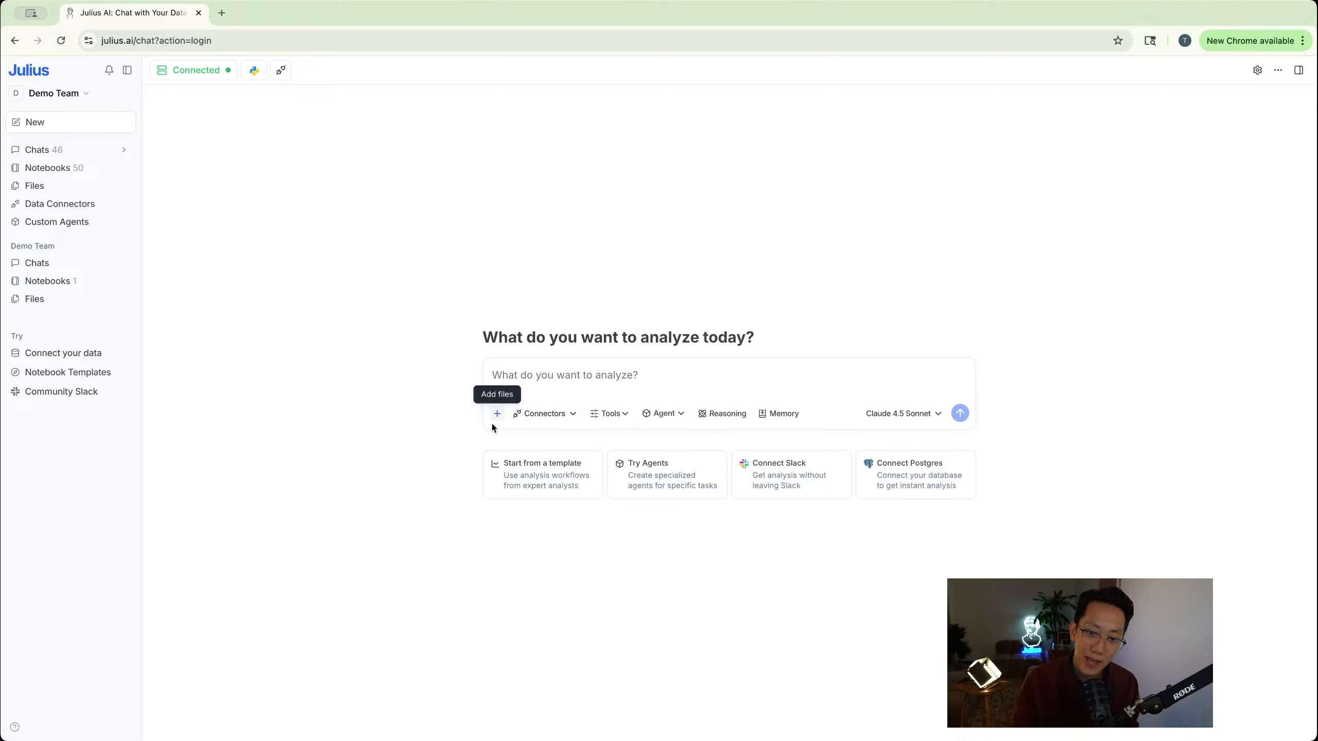
Upload product_catalog.csv from the Drop Shipping folder to a new chat
{"action": "left_click", "coordinate": [496, 414]}
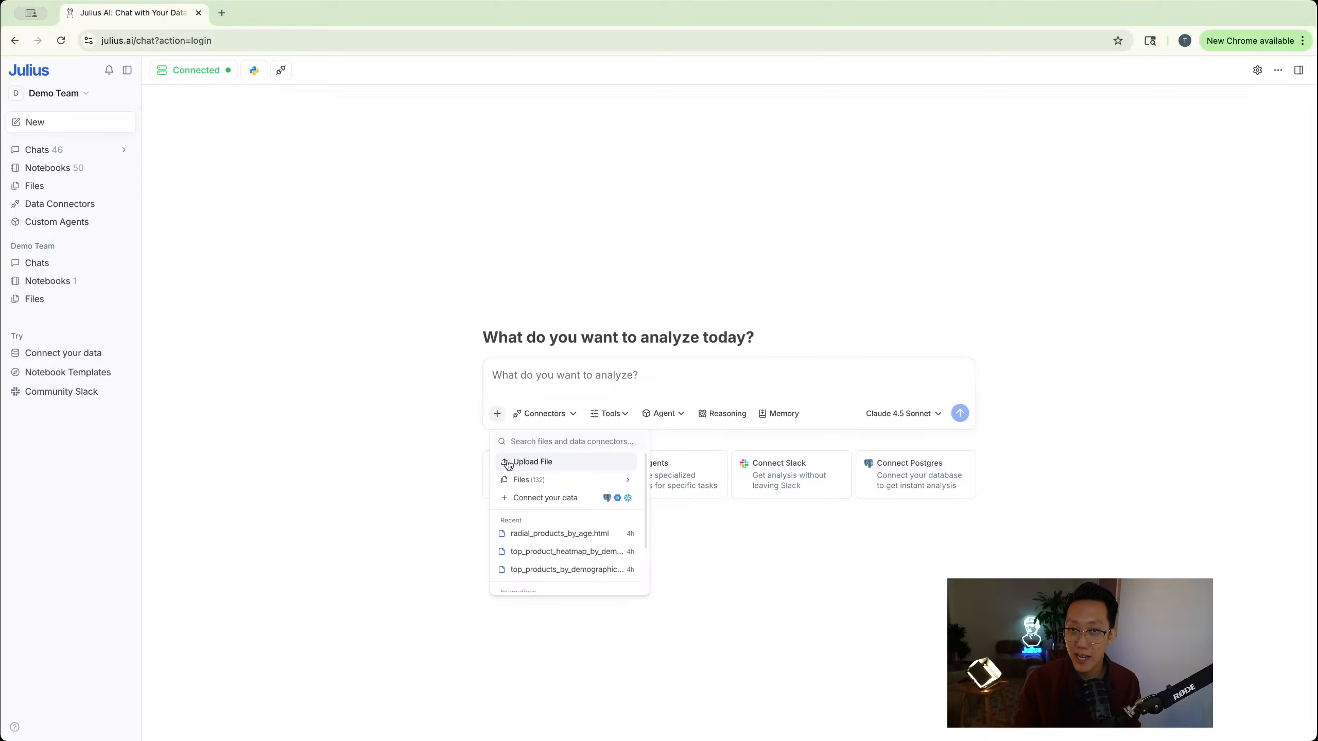
{"action": "left_click", "coordinate": [549, 468]}
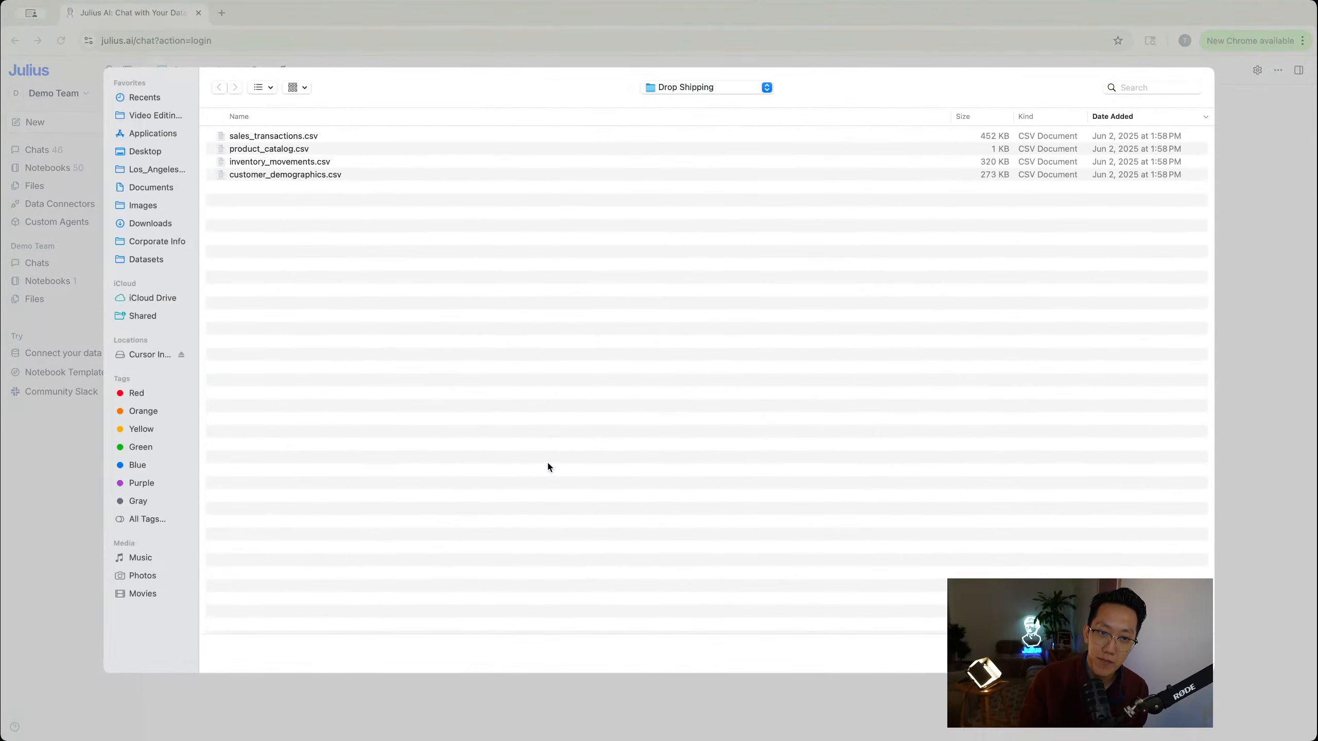
{"action": "double_click", "coordinate": [284, 150]}
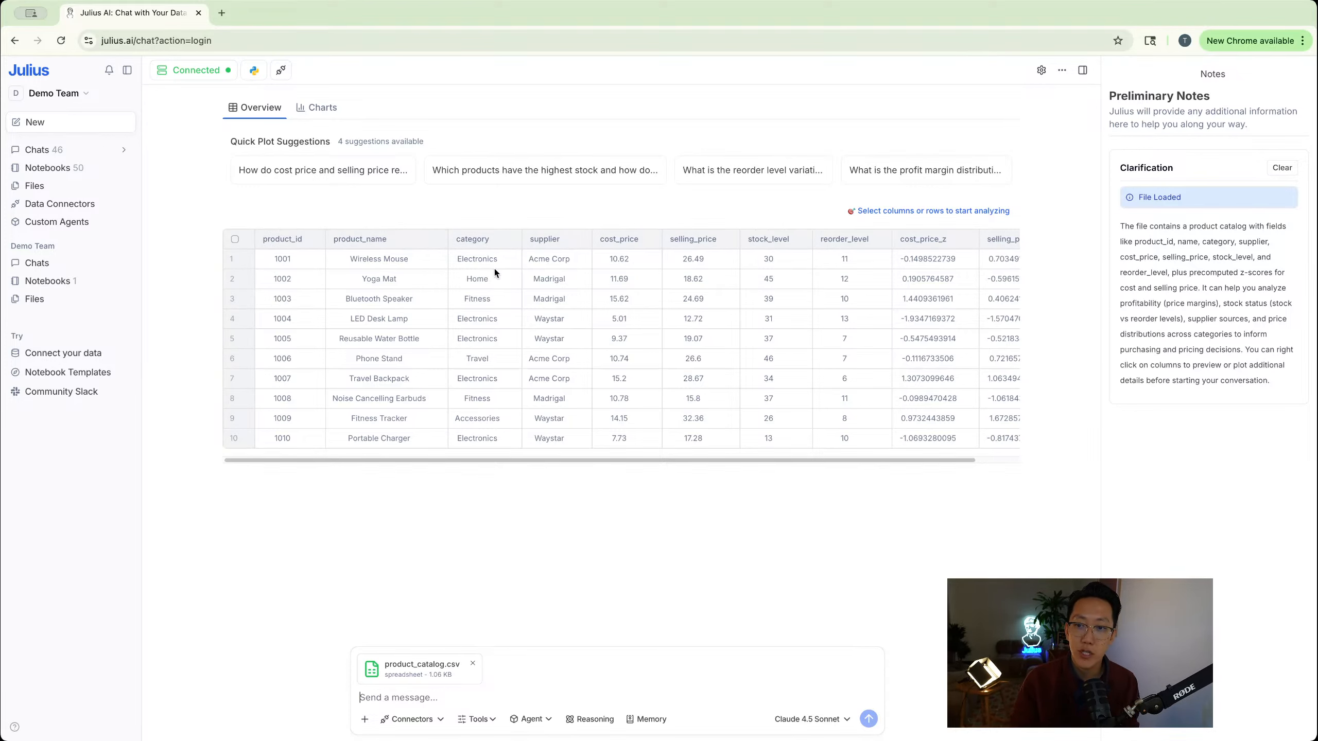
Look over the product catalog preview and send the prompt "Give me an overview of this data"
{"action": "scroll", "coordinate": [402, 300], "scroll_direction": "right", "scroll_amount": 2}
{"action": "scroll", "coordinate": [402, 300], "scroll_direction": "left", "scroll_amount": 2}
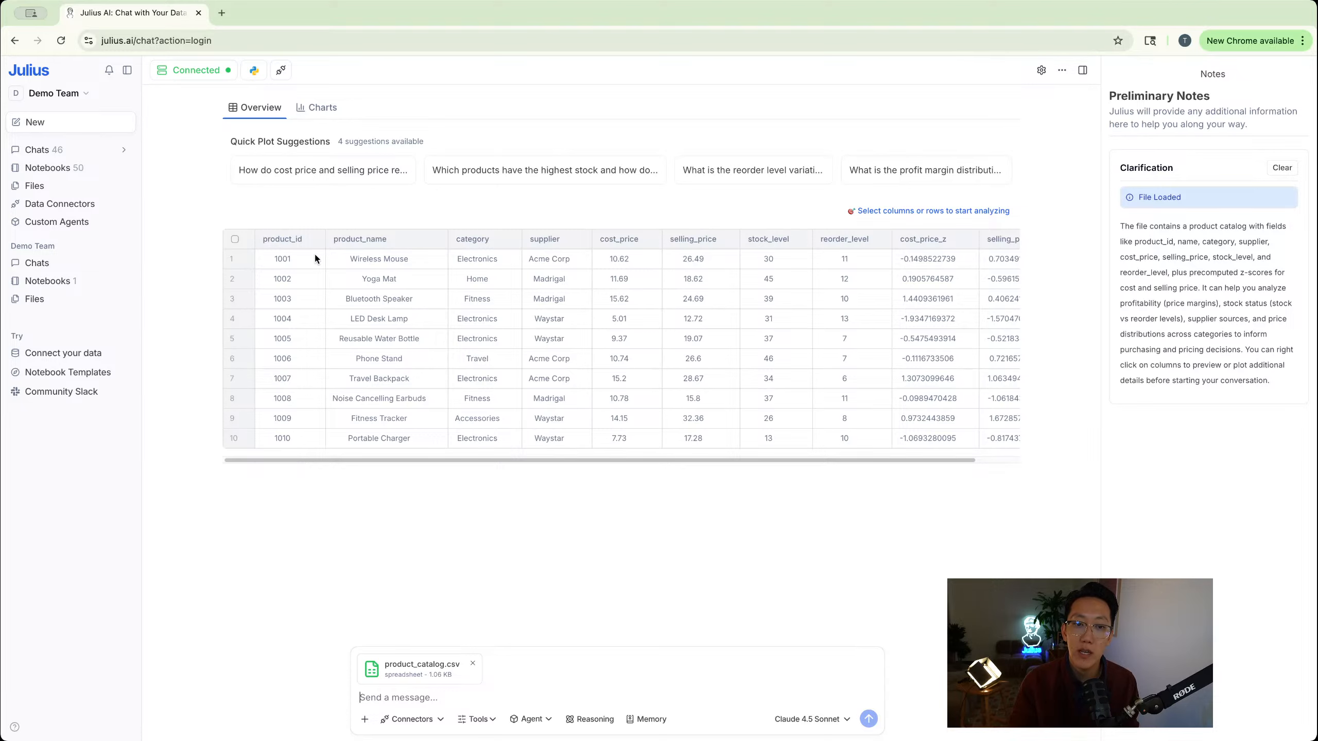
{"action": "scroll", "coordinate": [298, 275], "scroll_direction": "right", "scroll_amount": 2}
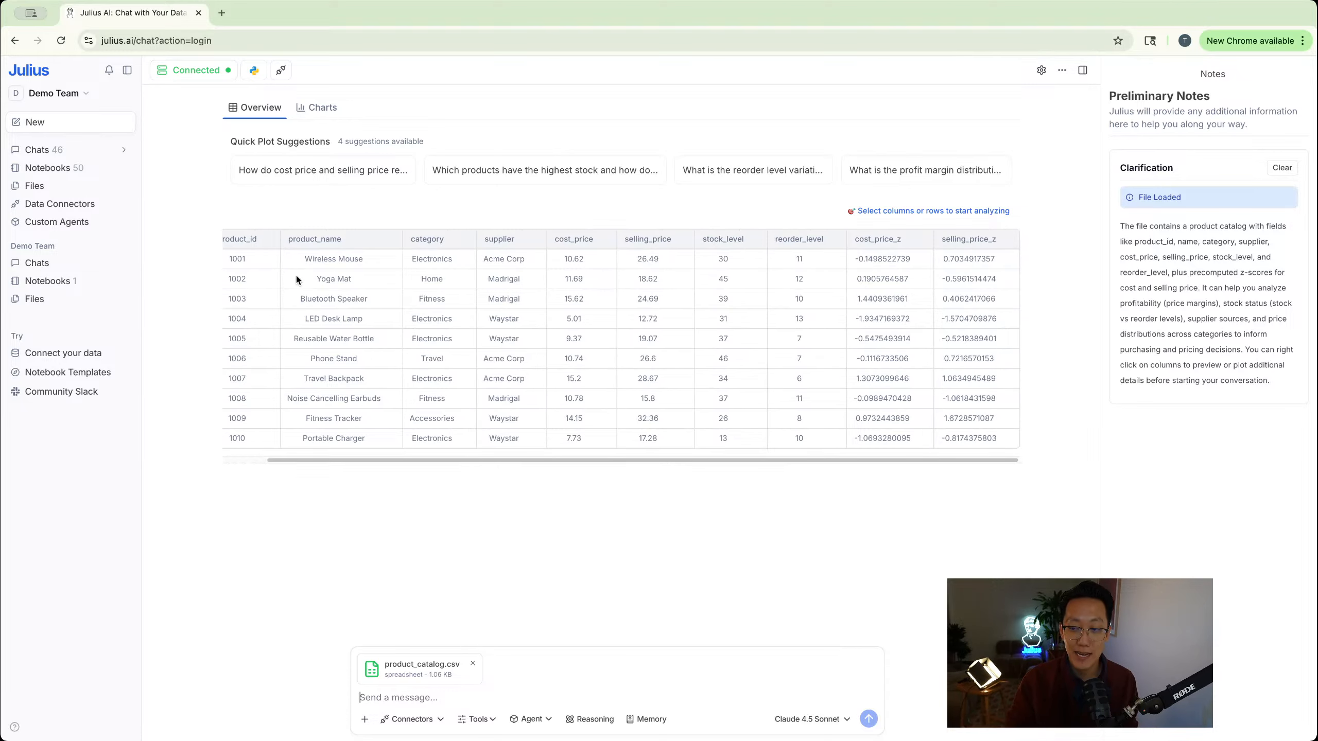
{"action": "scroll", "coordinate": [297, 279], "scroll_direction": "left", "scroll_amount": 2}
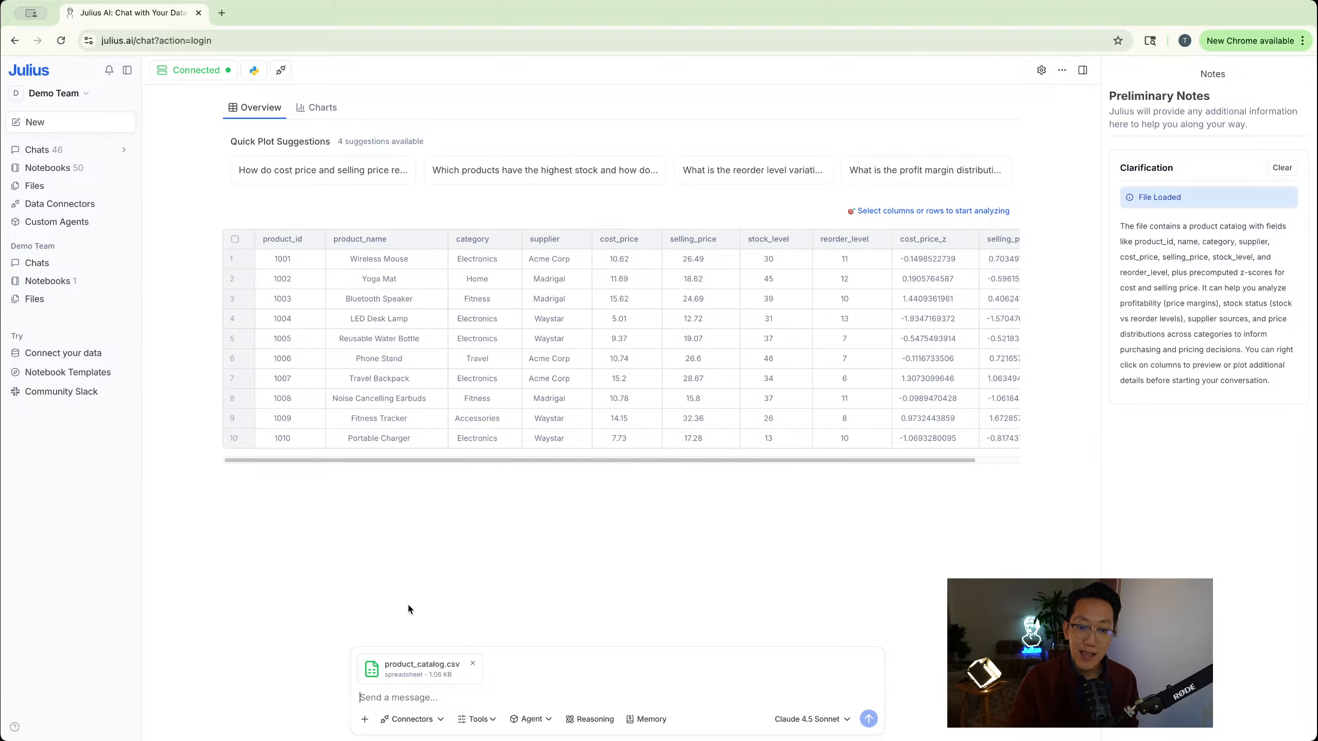
{"action": "left_click", "coordinate": [424, 694]}
{"action": "type", "text": "G"}
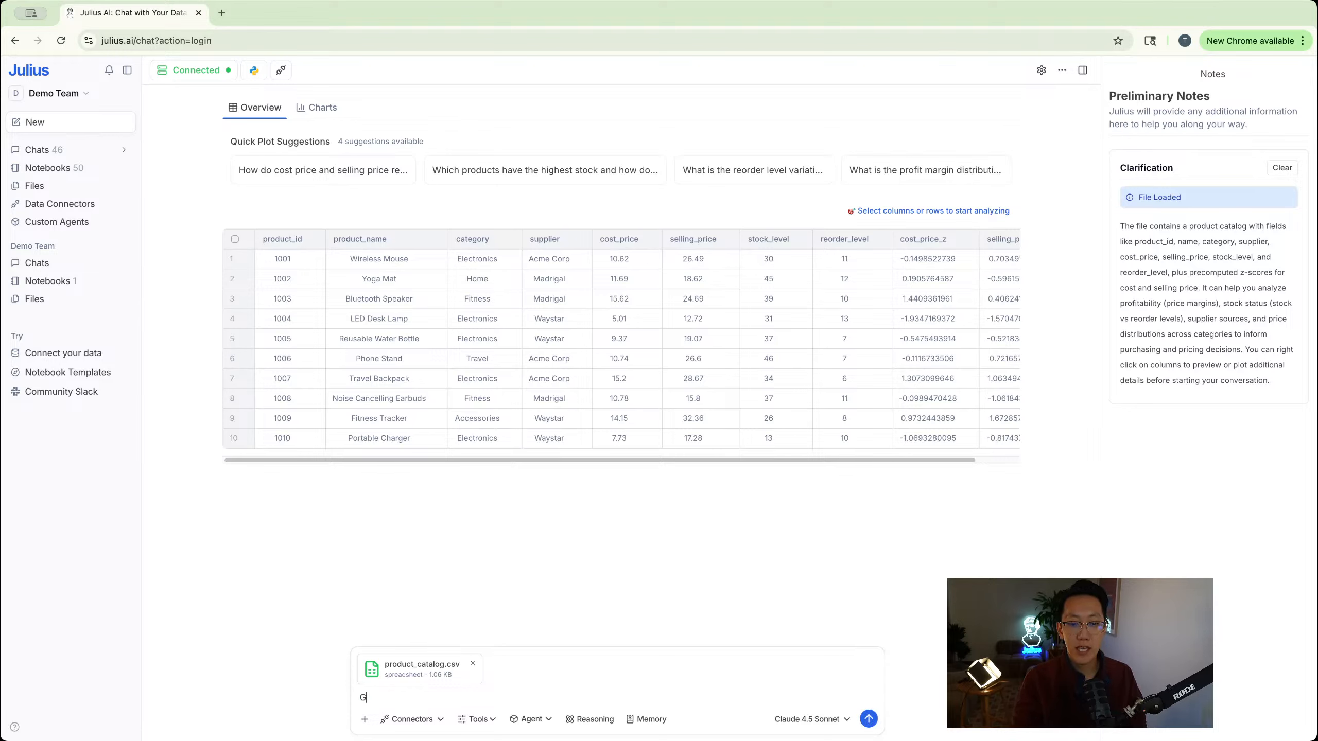
{"action": "type", "text": "ive me an overview of this data"}
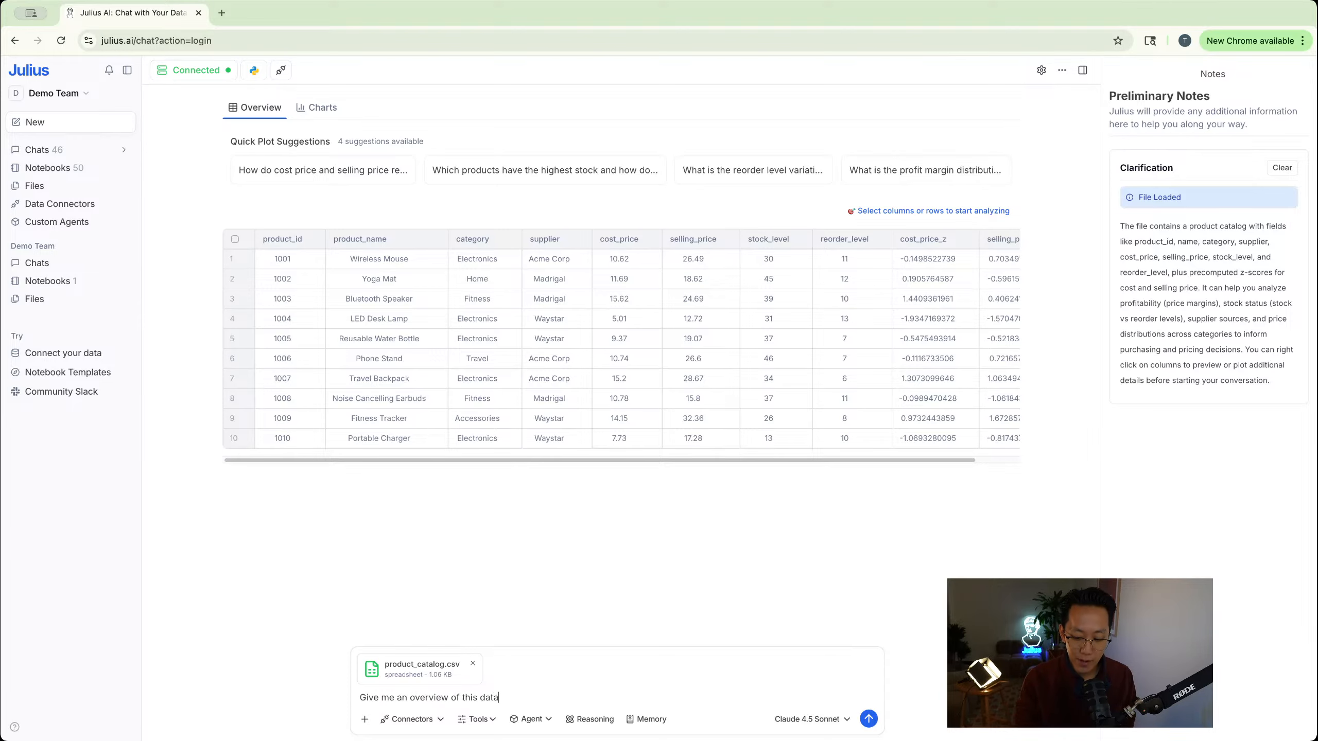
{"action": "key", "text": "Return"}
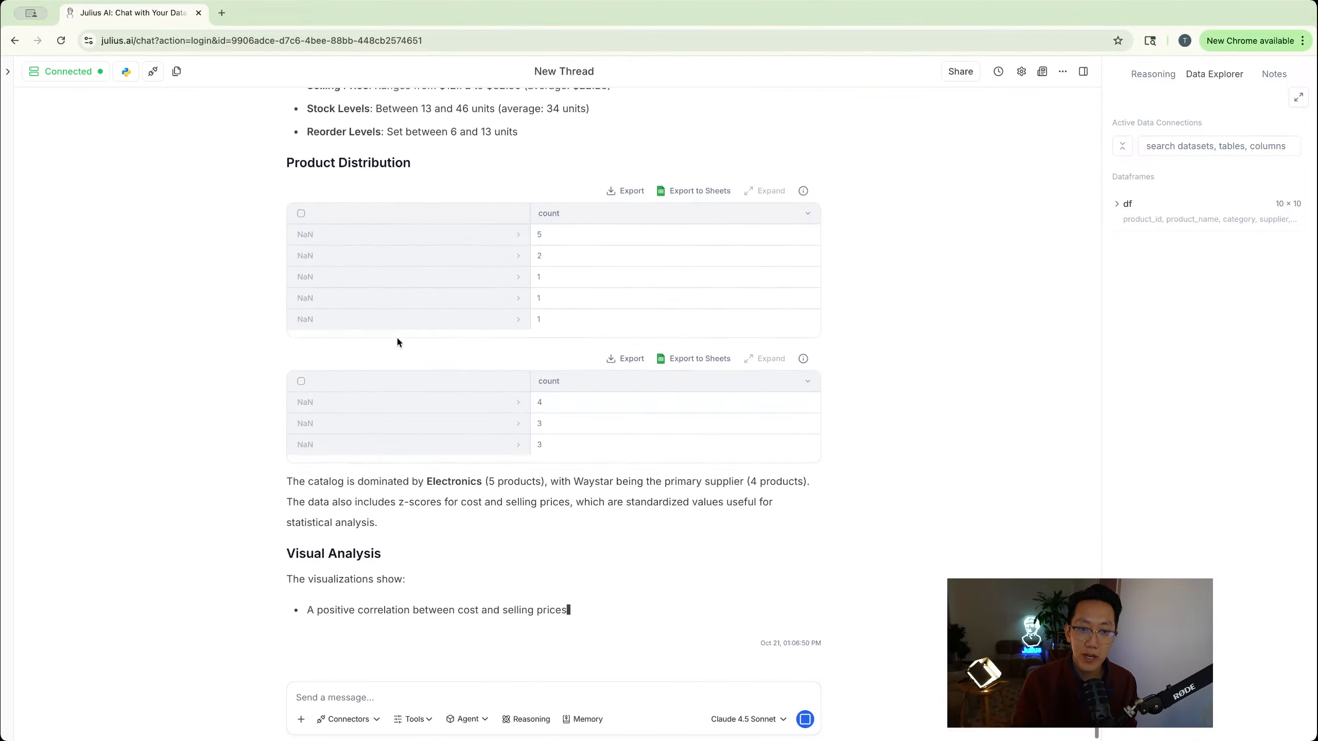
Review the generated catalog overview, including the data tables, key metrics, product distribution and visual analysis charts
{"action": "scroll", "coordinate": [398, 338], "scroll_direction": "up", "scroll_amount": 10}
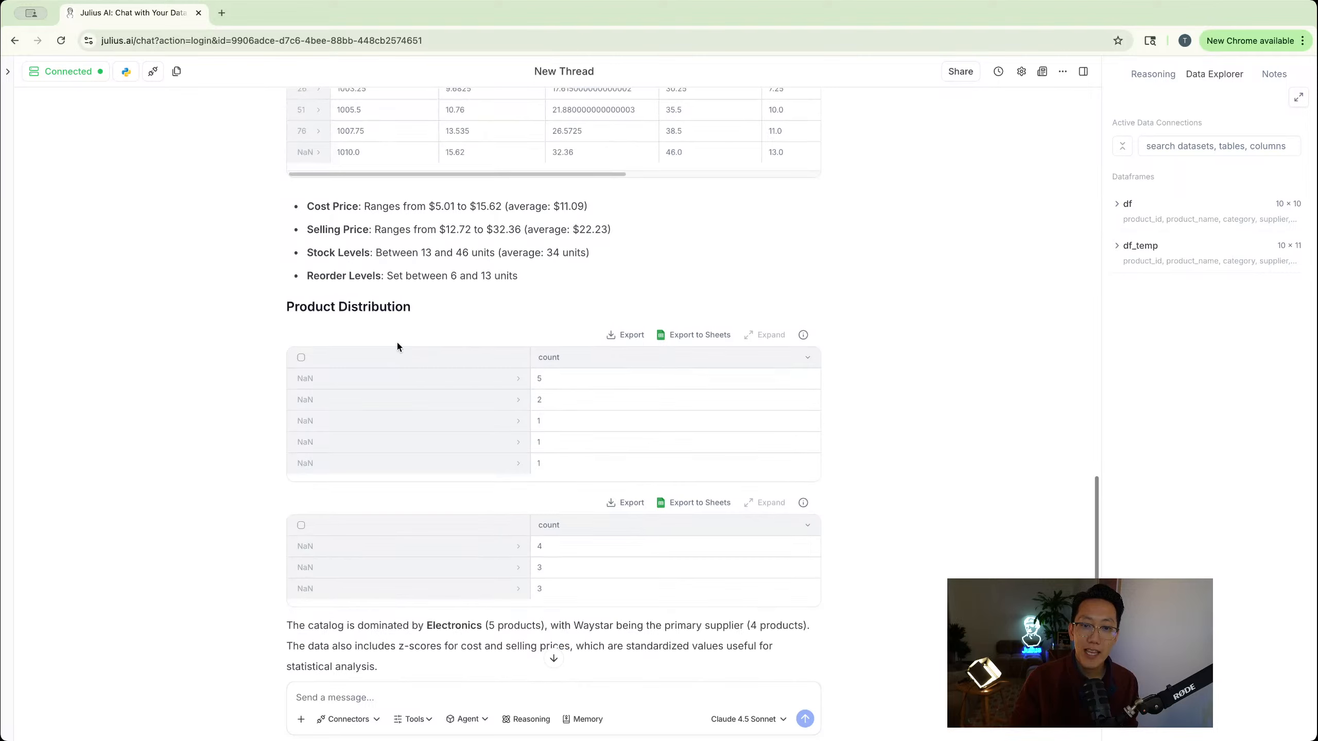
{"action": "scroll", "coordinate": [398, 347], "scroll_direction": "up", "scroll_amount": 8}
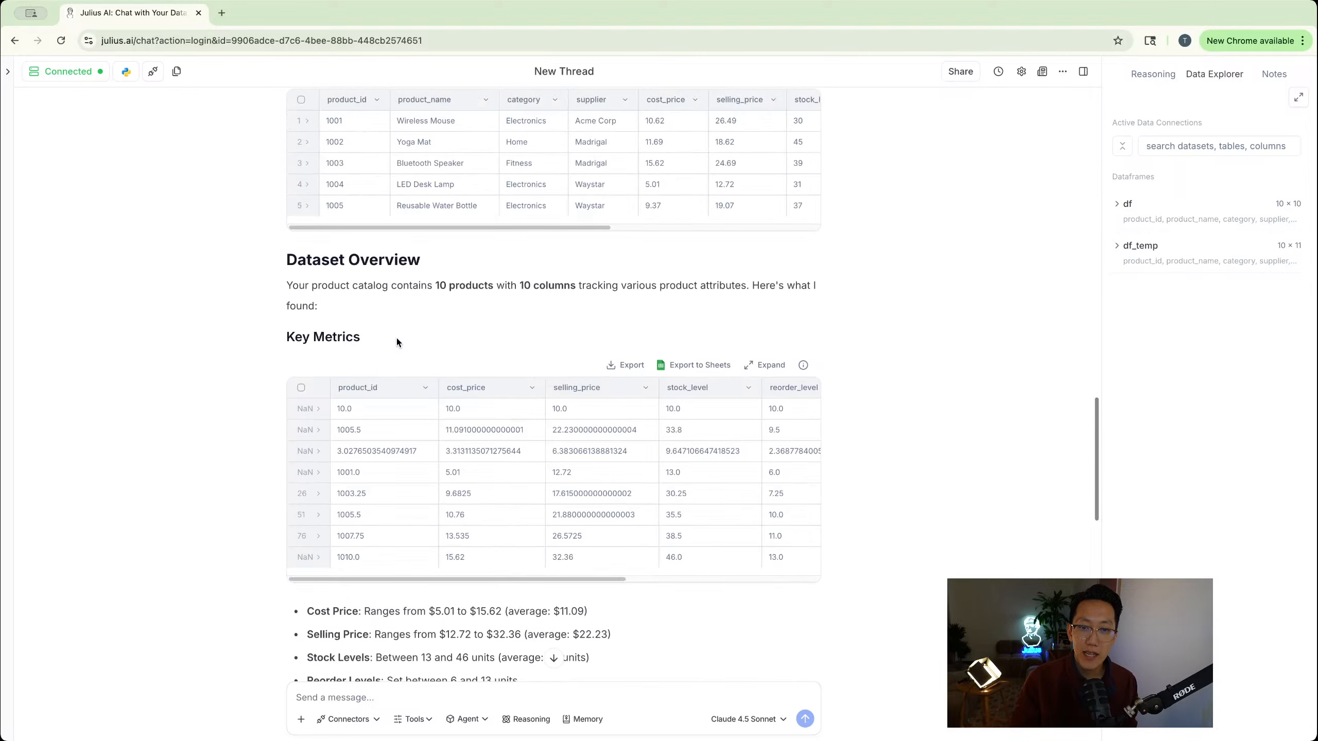
{"action": "scroll", "coordinate": [508, 485], "scroll_direction": "right", "scroll_amount": 5}
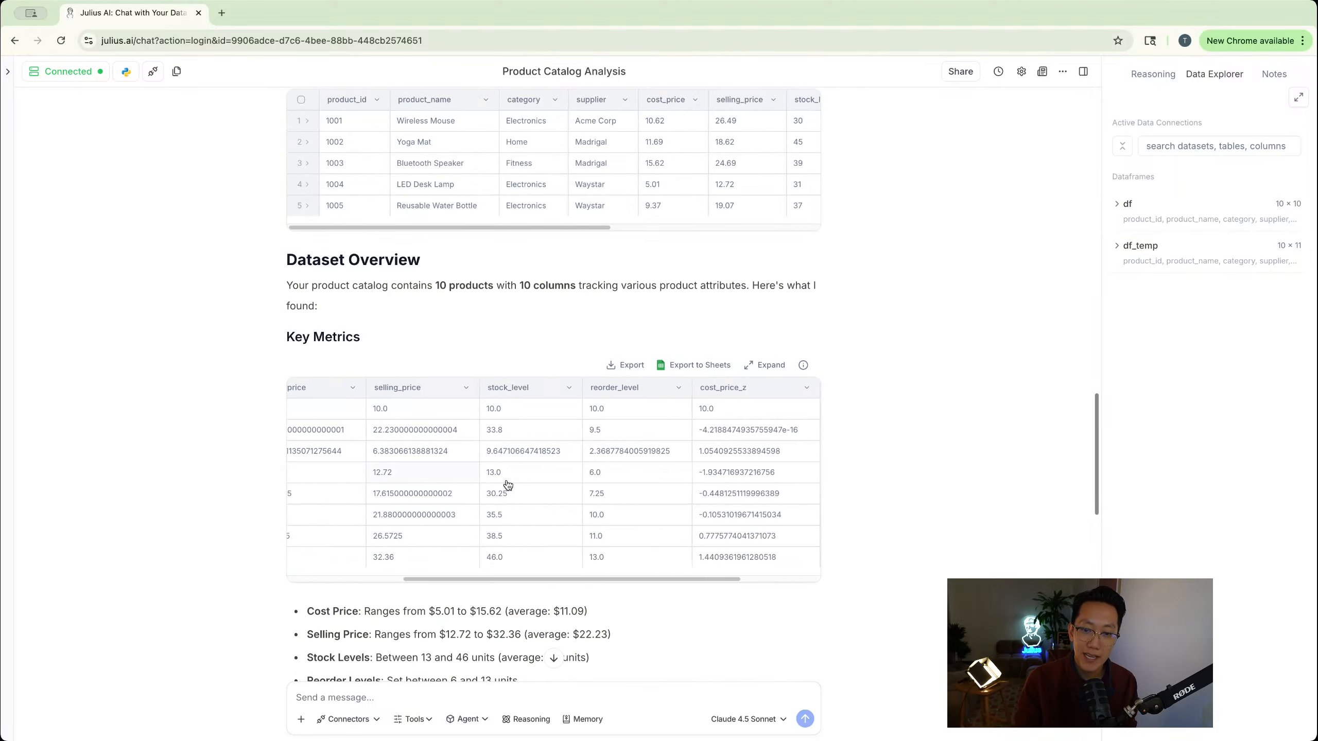
{"action": "scroll", "coordinate": [422, 245], "scroll_direction": "up", "scroll_amount": 1}
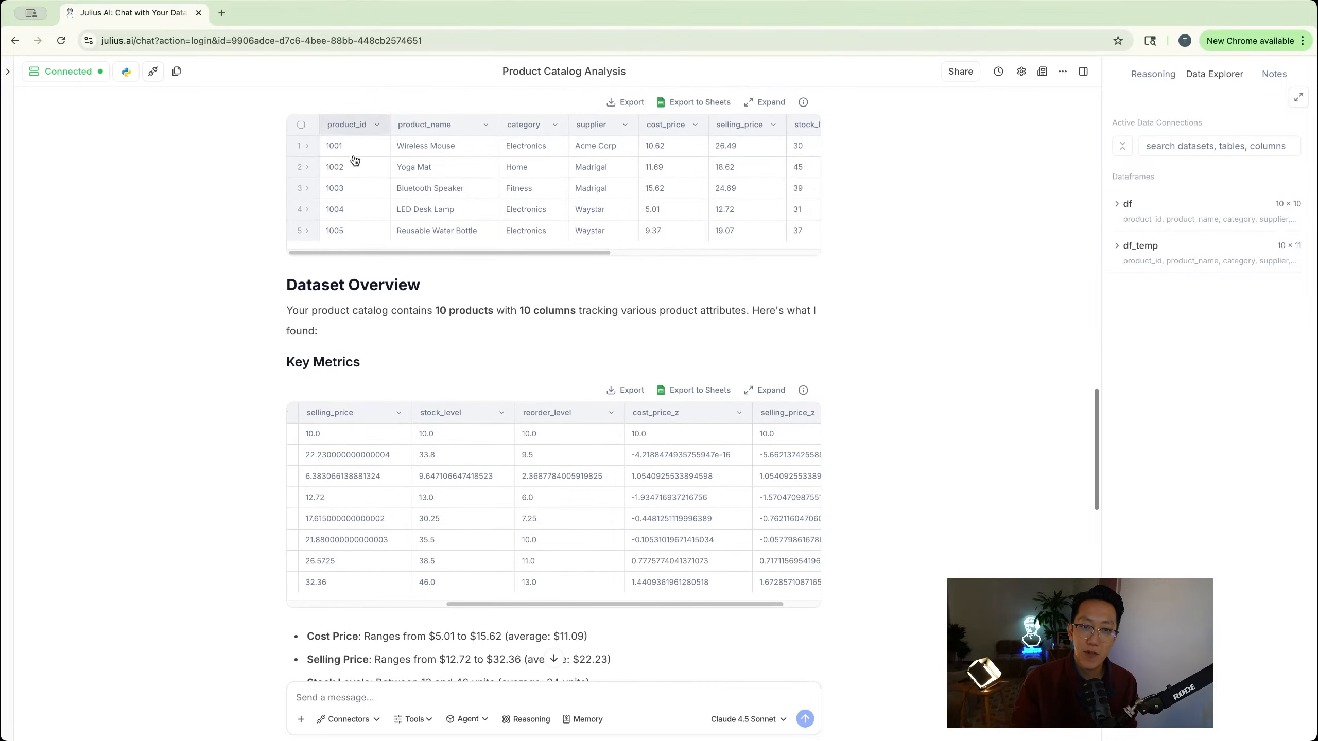
{"action": "scroll", "coordinate": [441, 177], "scroll_direction": "right", "scroll_amount": 7}
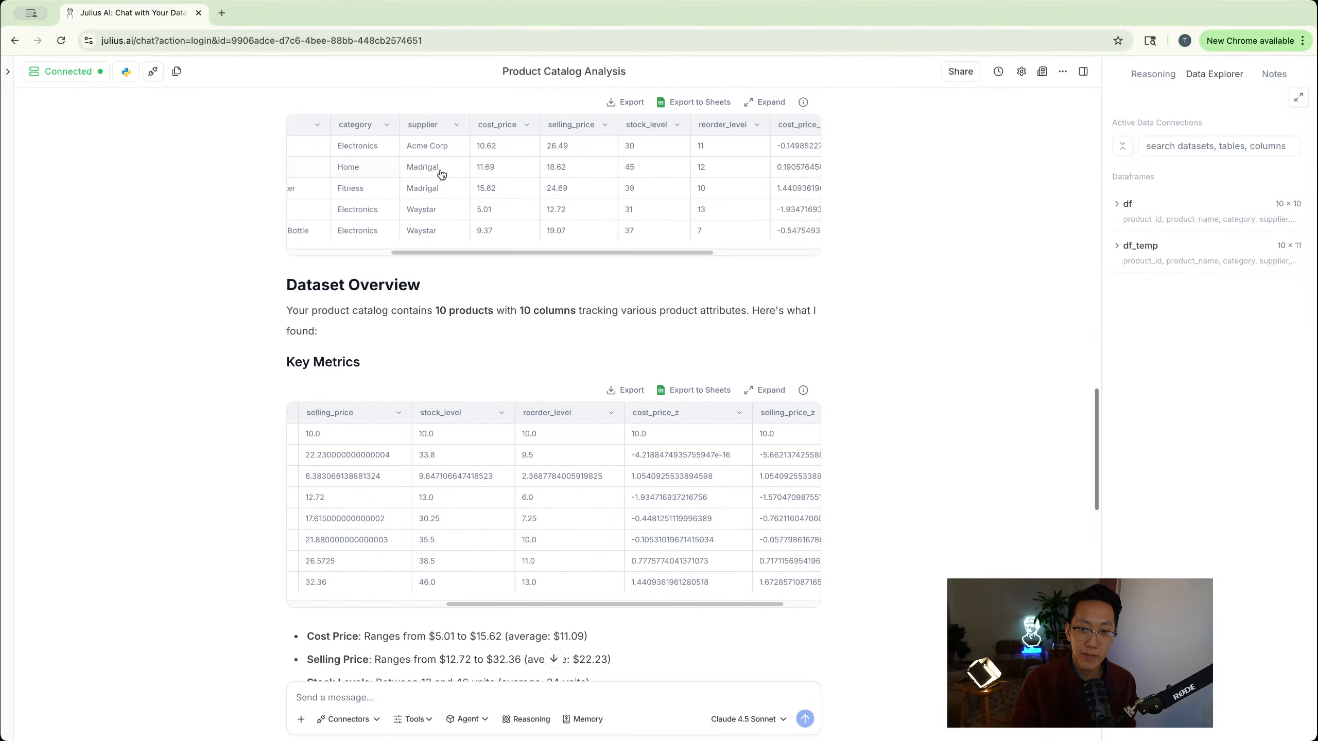
{"action": "scroll", "coordinate": [428, 224], "scroll_direction": "down", "scroll_amount": 9}
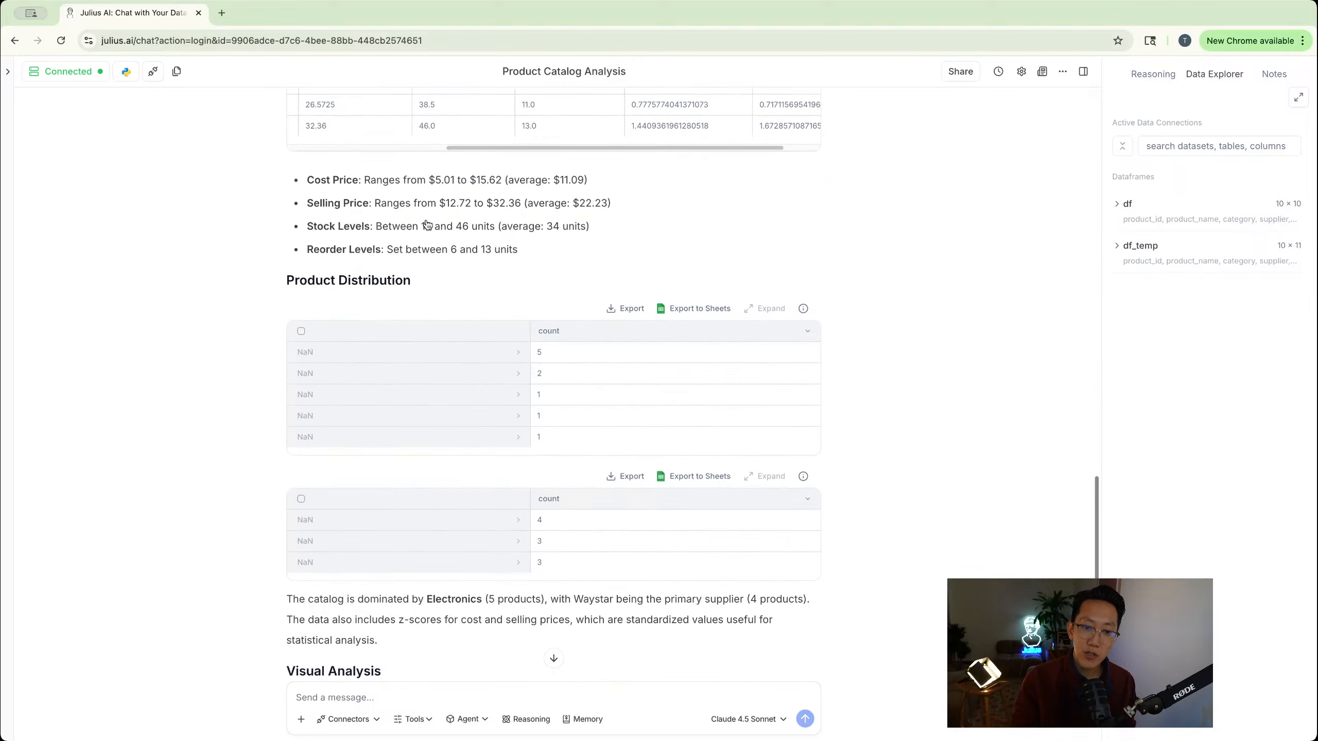
{"action": "scroll", "coordinate": [415, 377], "scroll_direction": "down", "scroll_amount": 5}
{"action": "scroll", "coordinate": [454, 186], "scroll_direction": "down", "scroll_amount": 5}
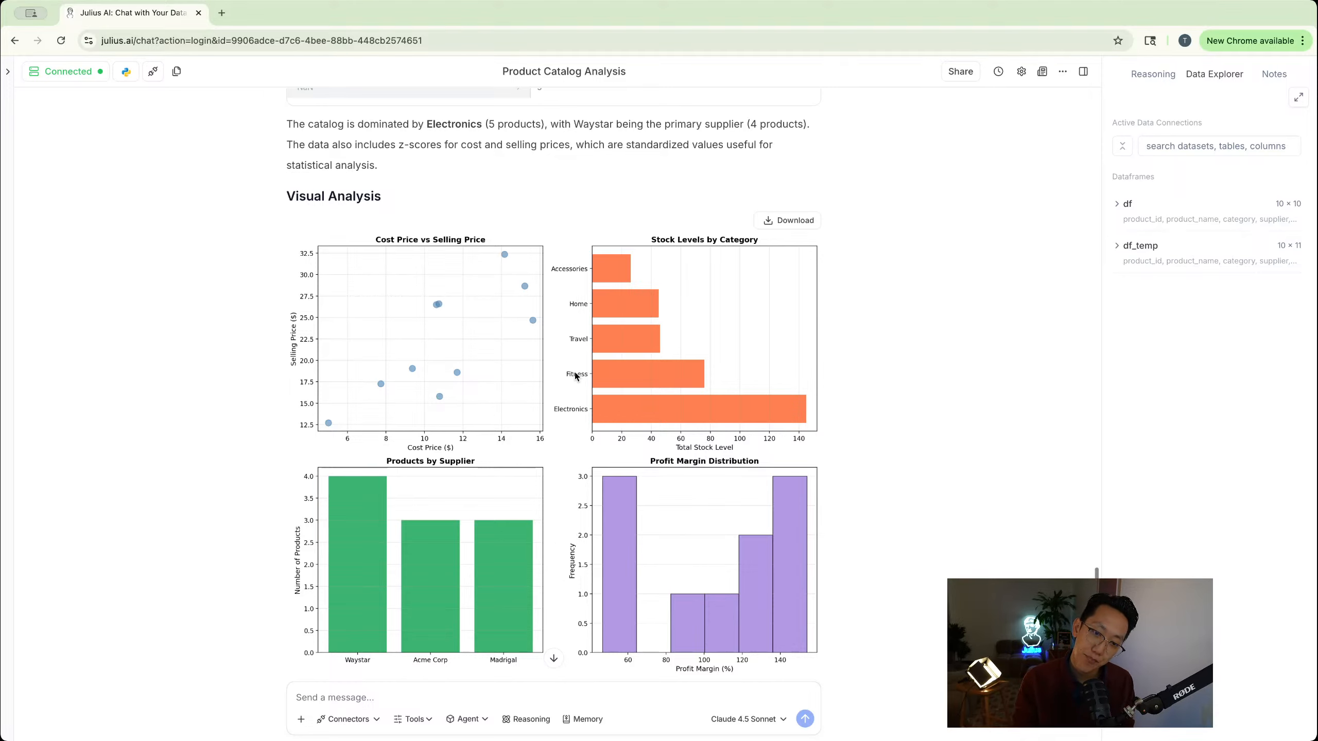
{"action": "scroll", "coordinate": [574, 372], "scroll_direction": "down", "scroll_amount": 1}
{"action": "scroll", "coordinate": [575, 372], "scroll_direction": "down", "scroll_amount": 5}
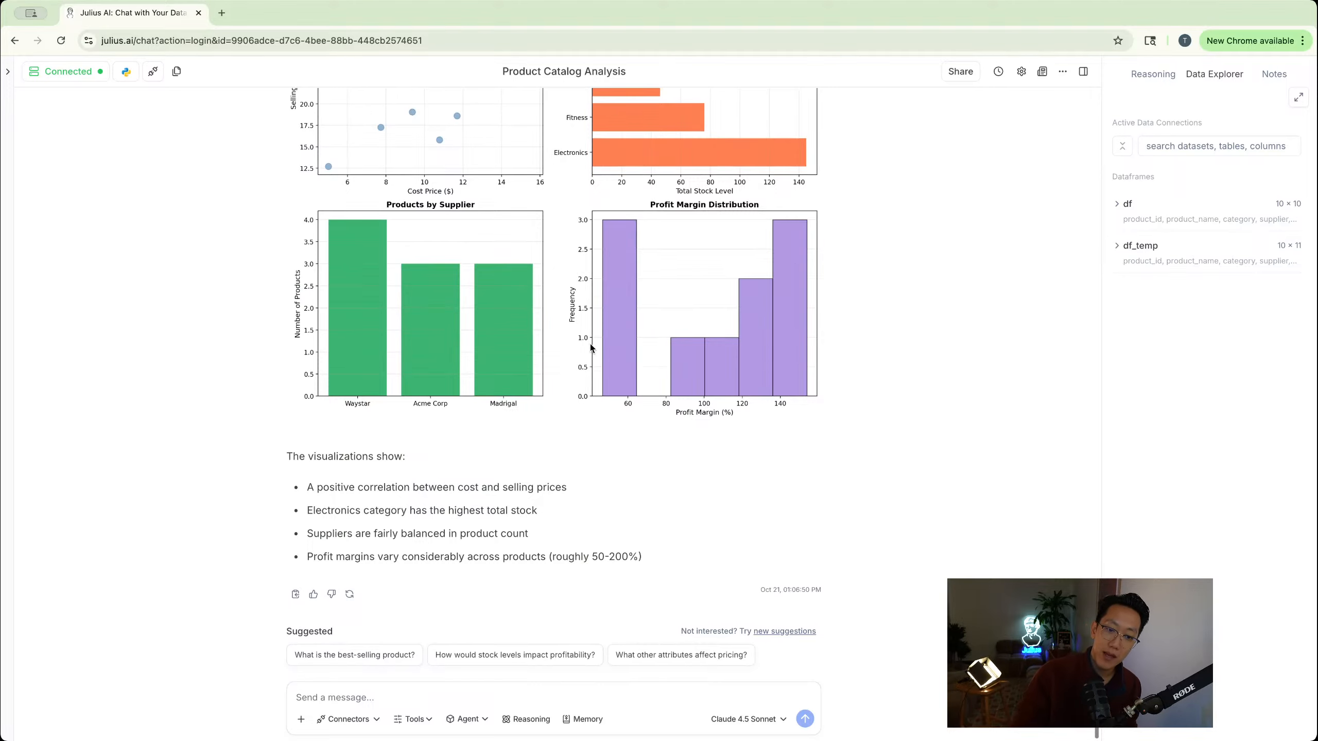
Attach sales_transactions.csv, inventory_movements.csv and customer_demographics.csv from the Drop Shipping folder to the next message
{"action": "left_click", "coordinate": [301, 720]}
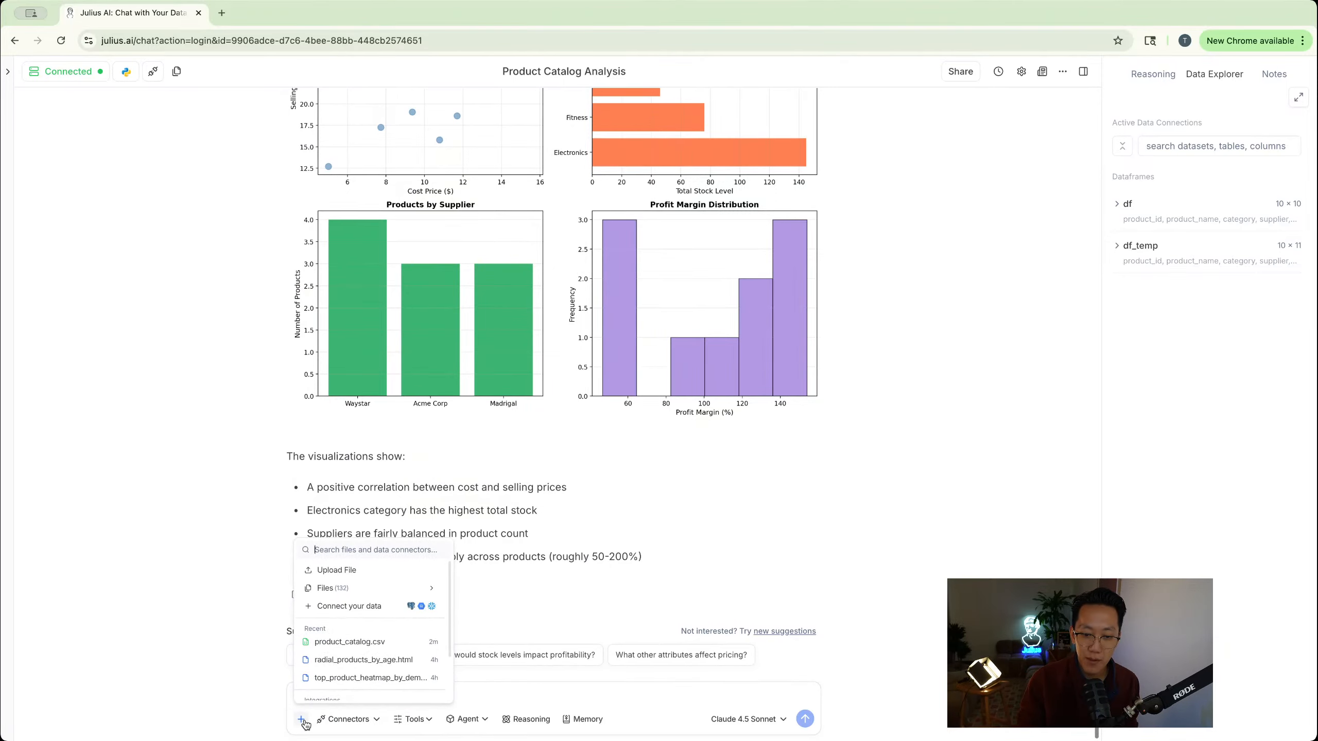
{"action": "left_click", "coordinate": [337, 570]}
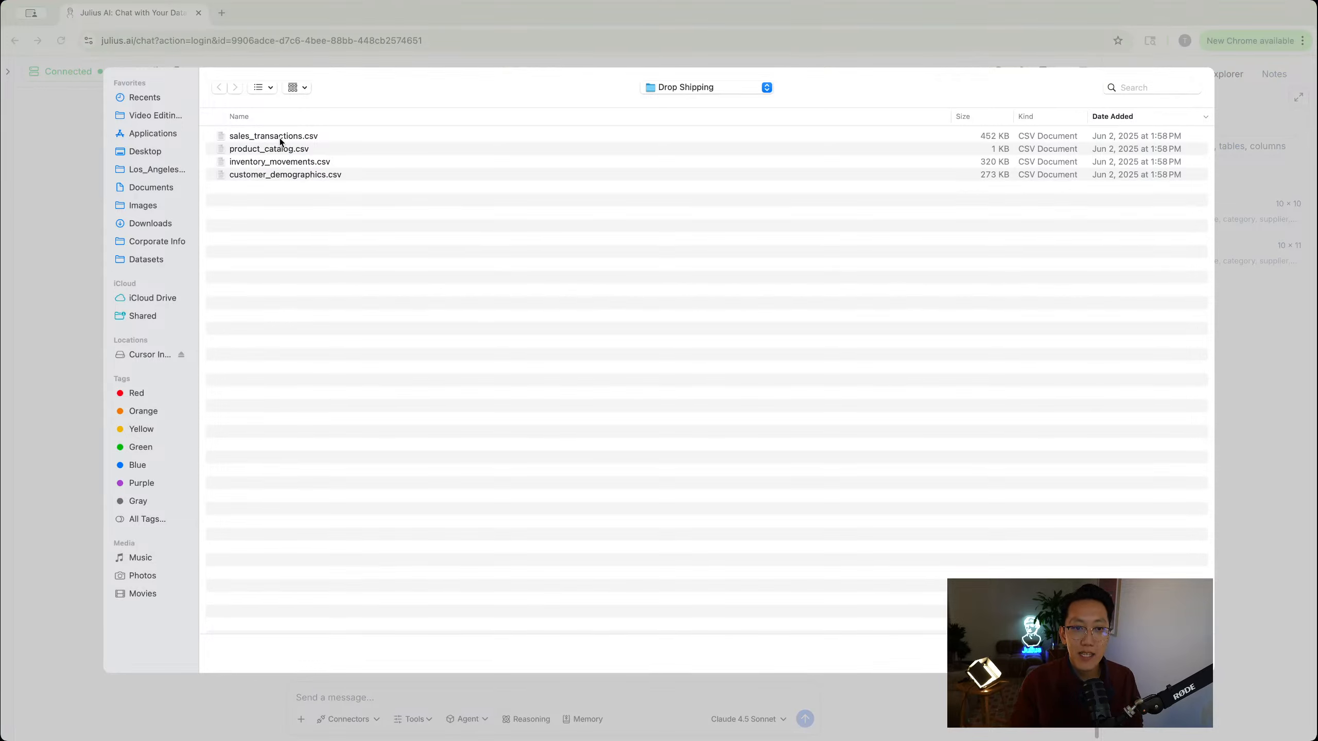
{"action": "left_click", "coordinate": [280, 138]}
{"action": "left_click", "coordinate": [271, 163], "text": "super"}
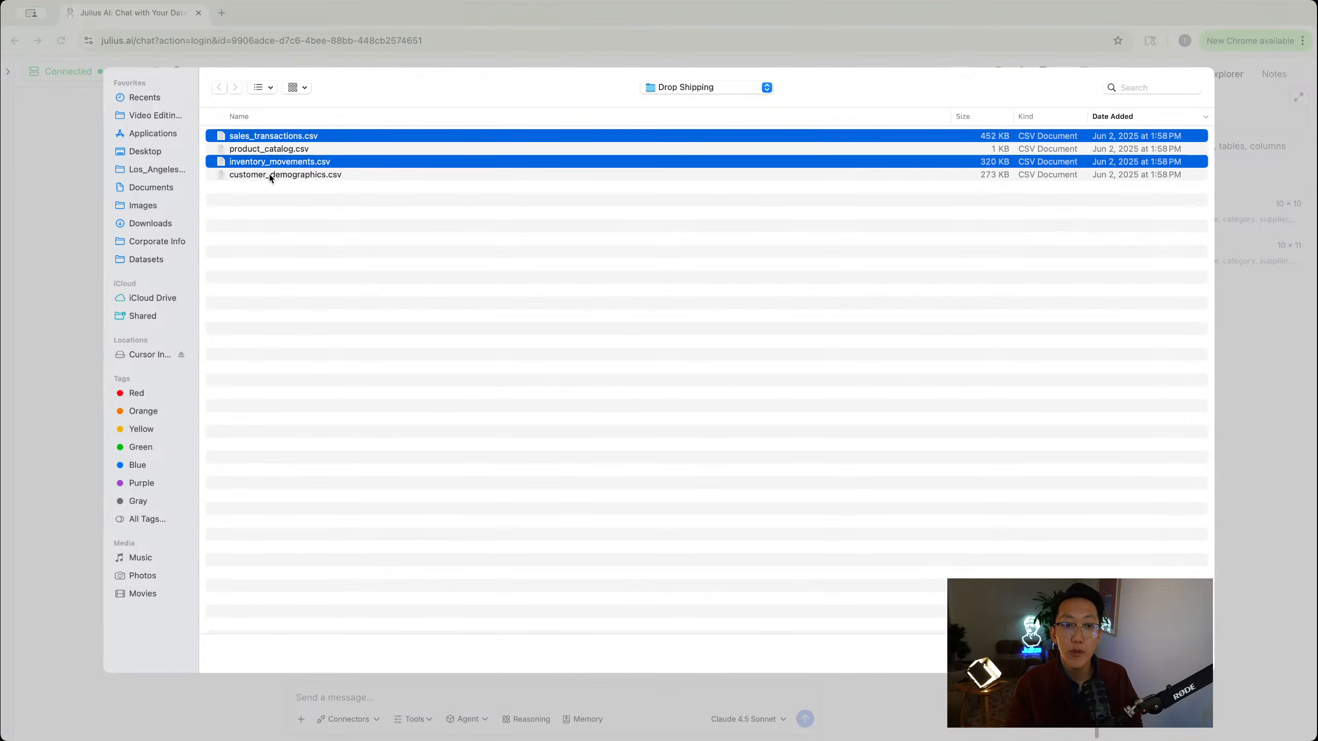
{"action": "left_click", "coordinate": [269, 175], "text": "super"}
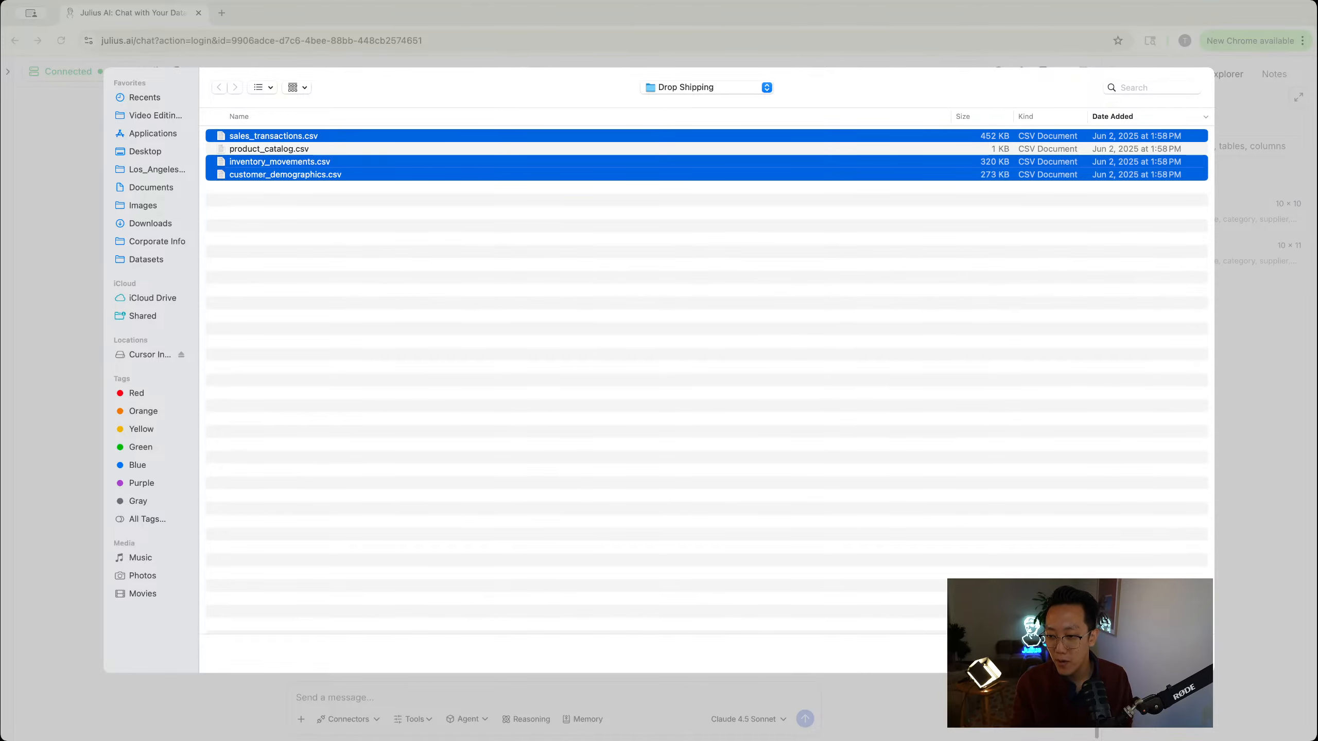
{"action": "key", "text": "Return"}
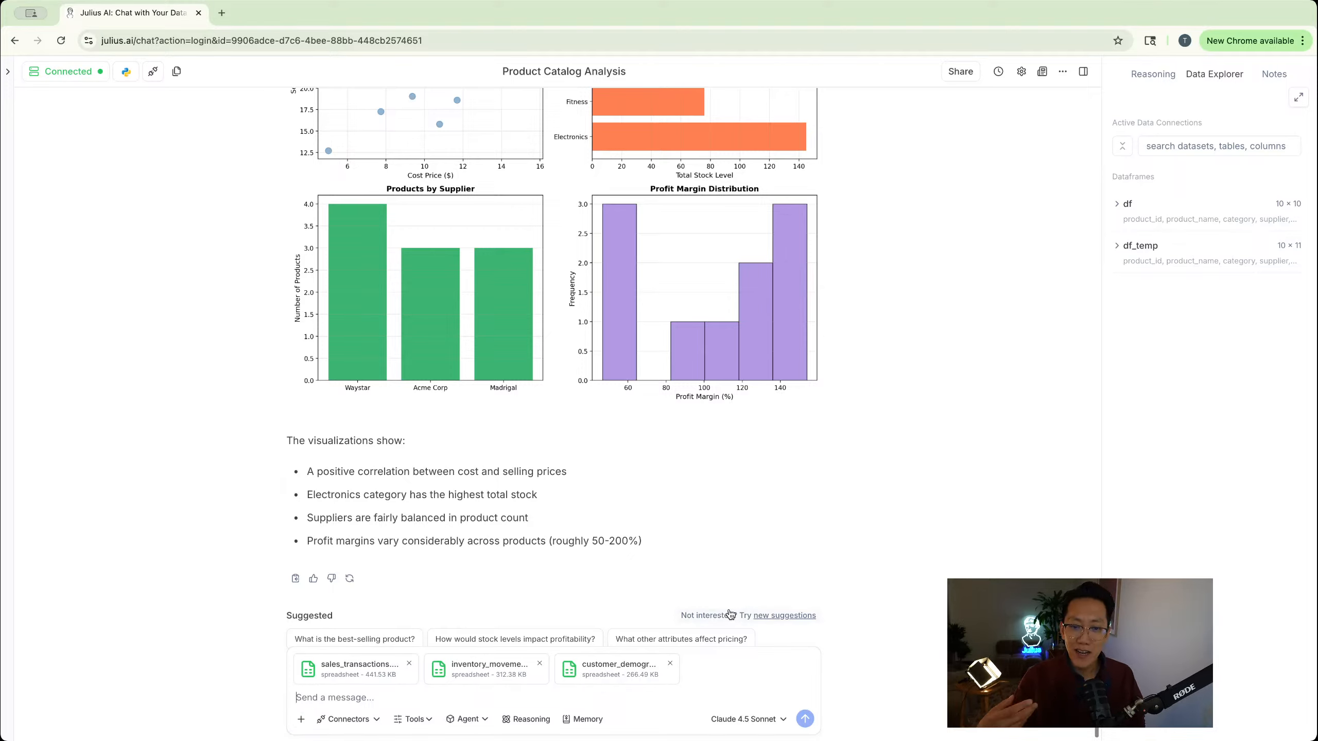
Send the attached files with the prompt "Let's analyze these files as well"
{"action": "type", "text": "Let's analyze these f"}
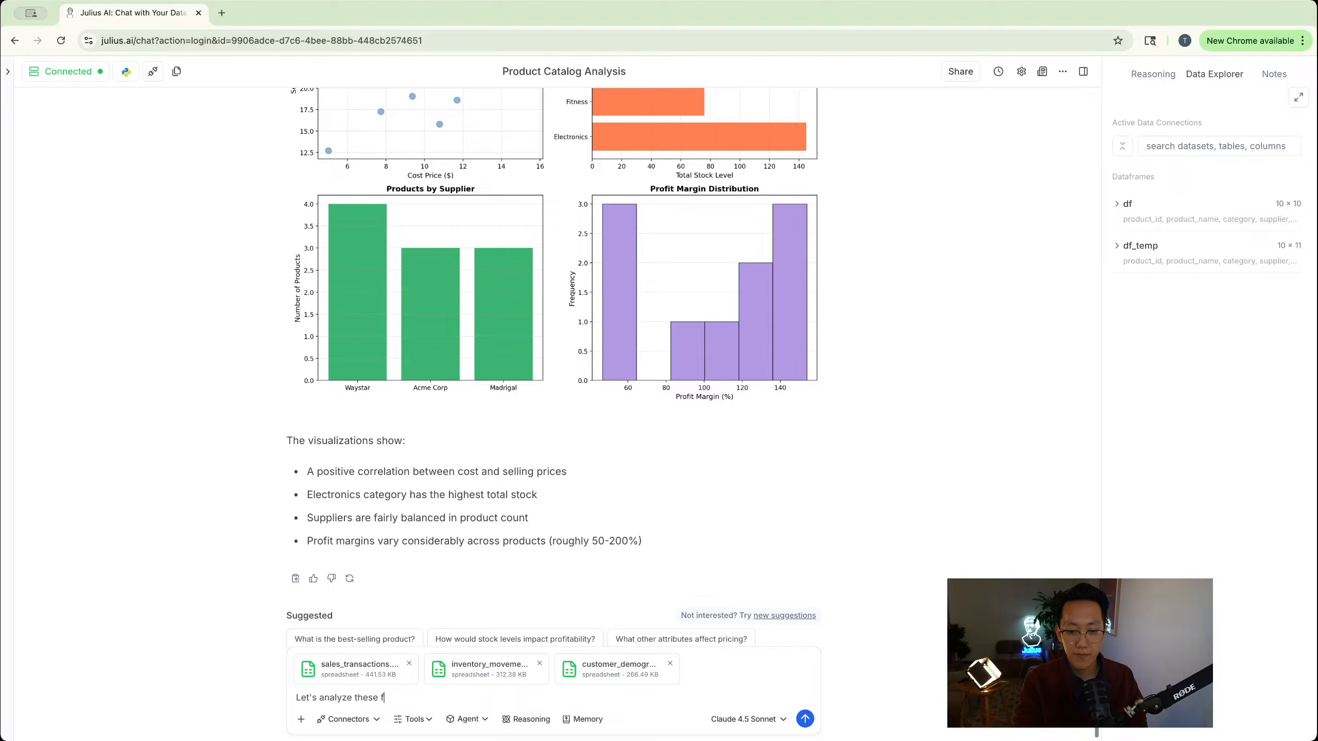
{"action": "type", "text": "iles as well"}
{"action": "key", "text": "Return"}
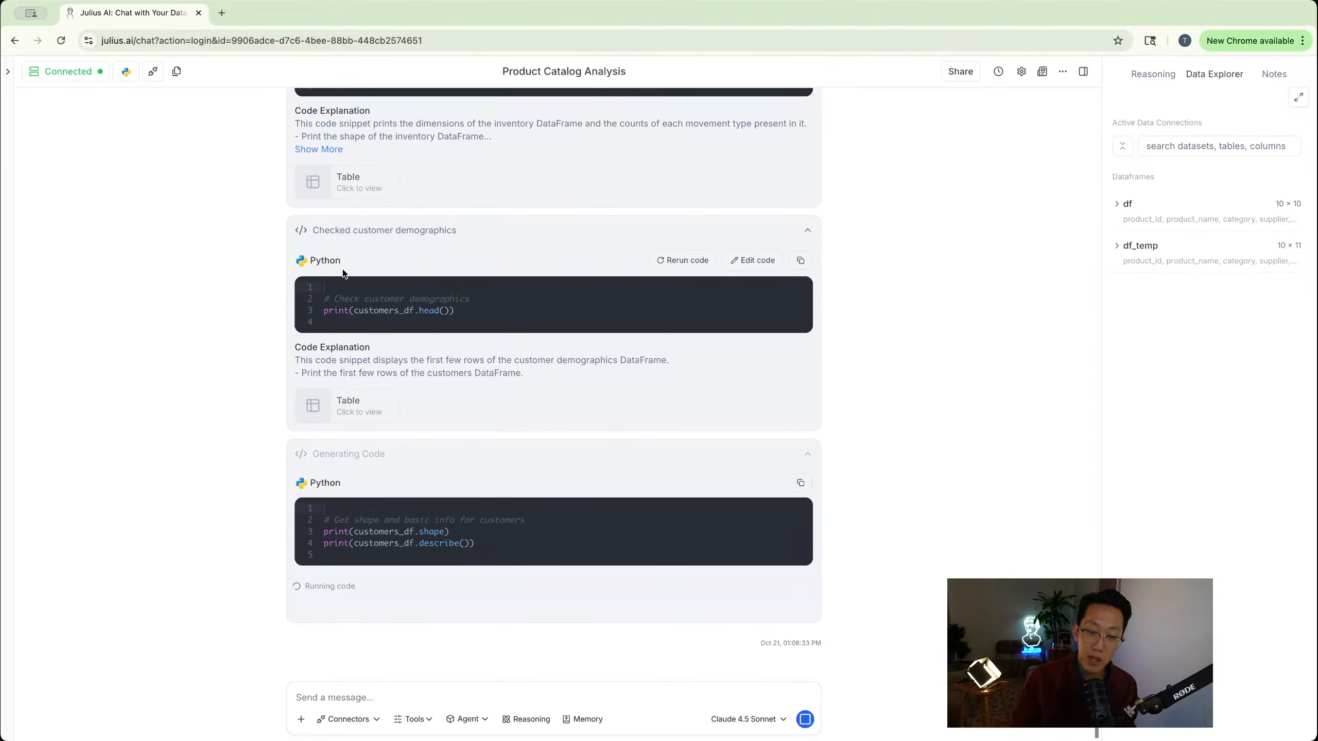
Read the full code explanation for the inventory movements and examine the Comprehensive Visual Analysis charts with their written insights
{"action": "scroll", "coordinate": [343, 274], "scroll_direction": "up", "scroll_amount": 2}
{"action": "left_click", "coordinate": [323, 247]}
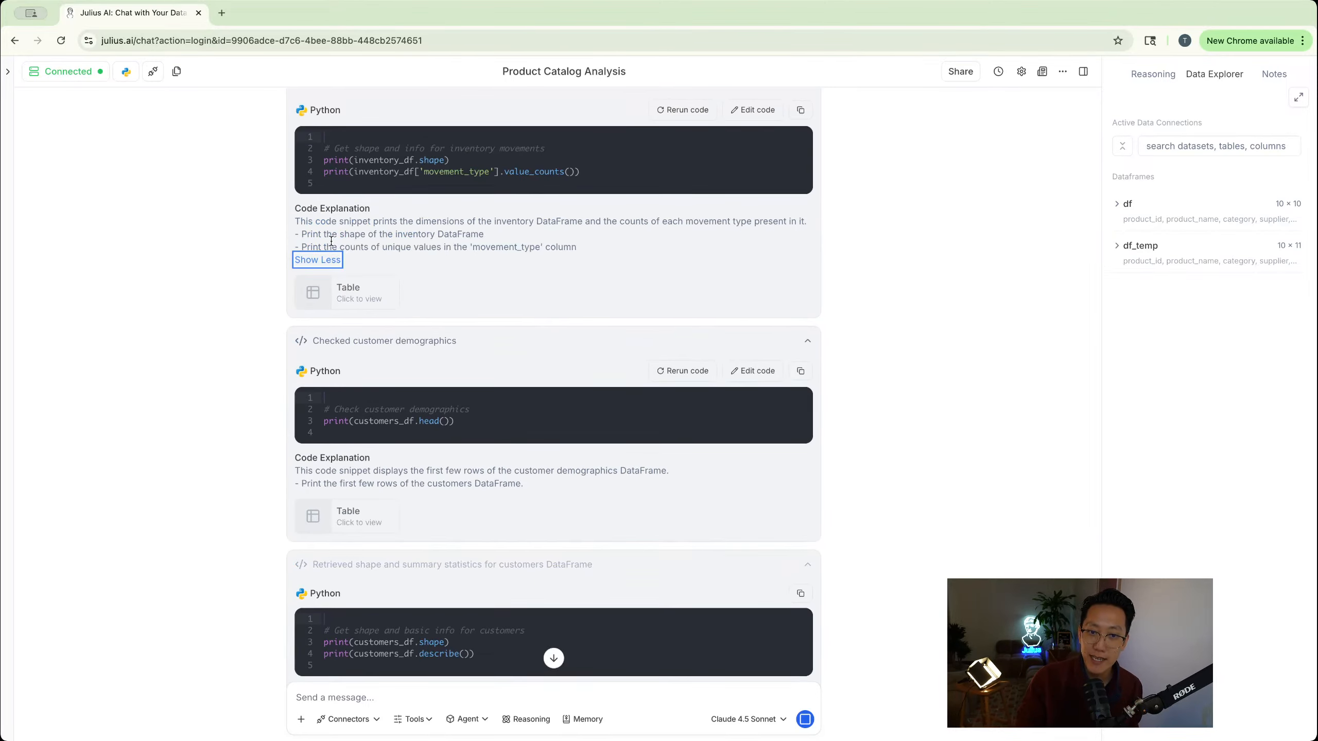
{"action": "left_click_drag", "start_coordinate": [300, 219], "coordinate": [513, 232]}
{"action": "left_click", "coordinate": [523, 232]}
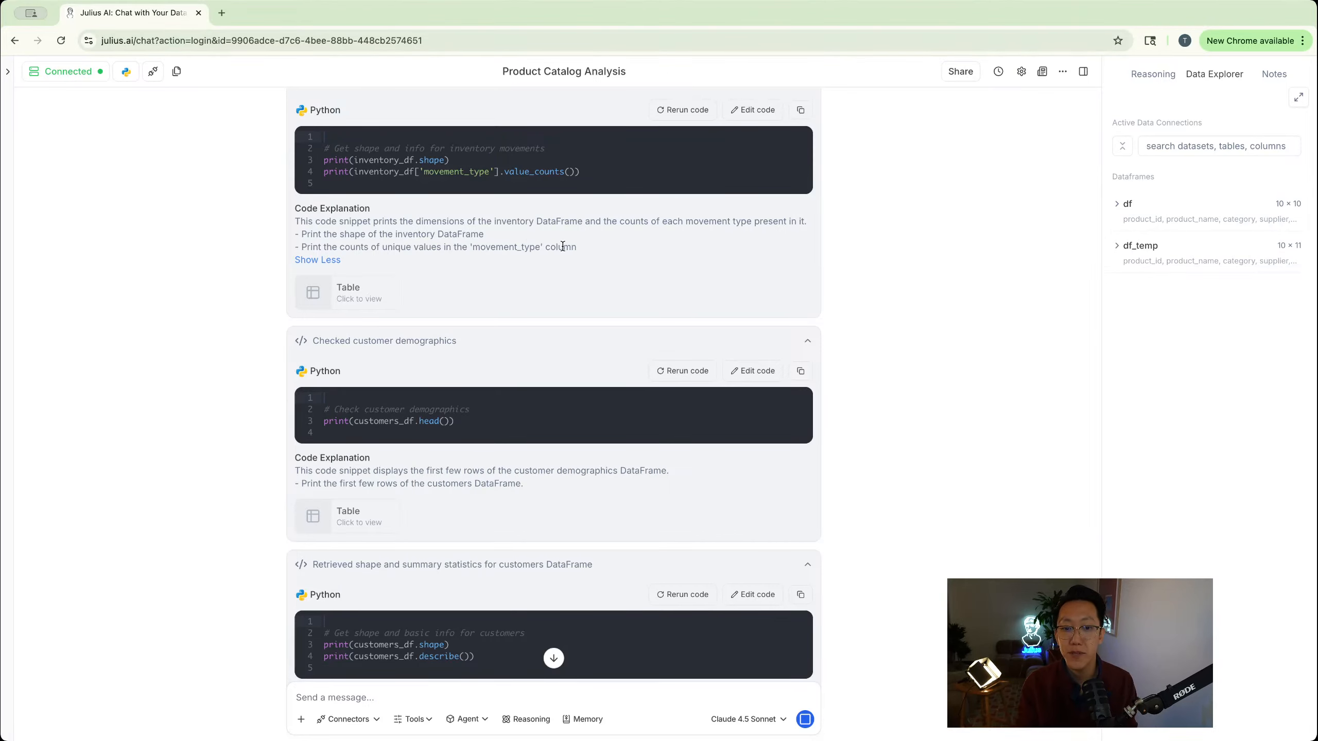
{"action": "scroll", "coordinate": [567, 266], "scroll_direction": "down", "scroll_amount": 10}
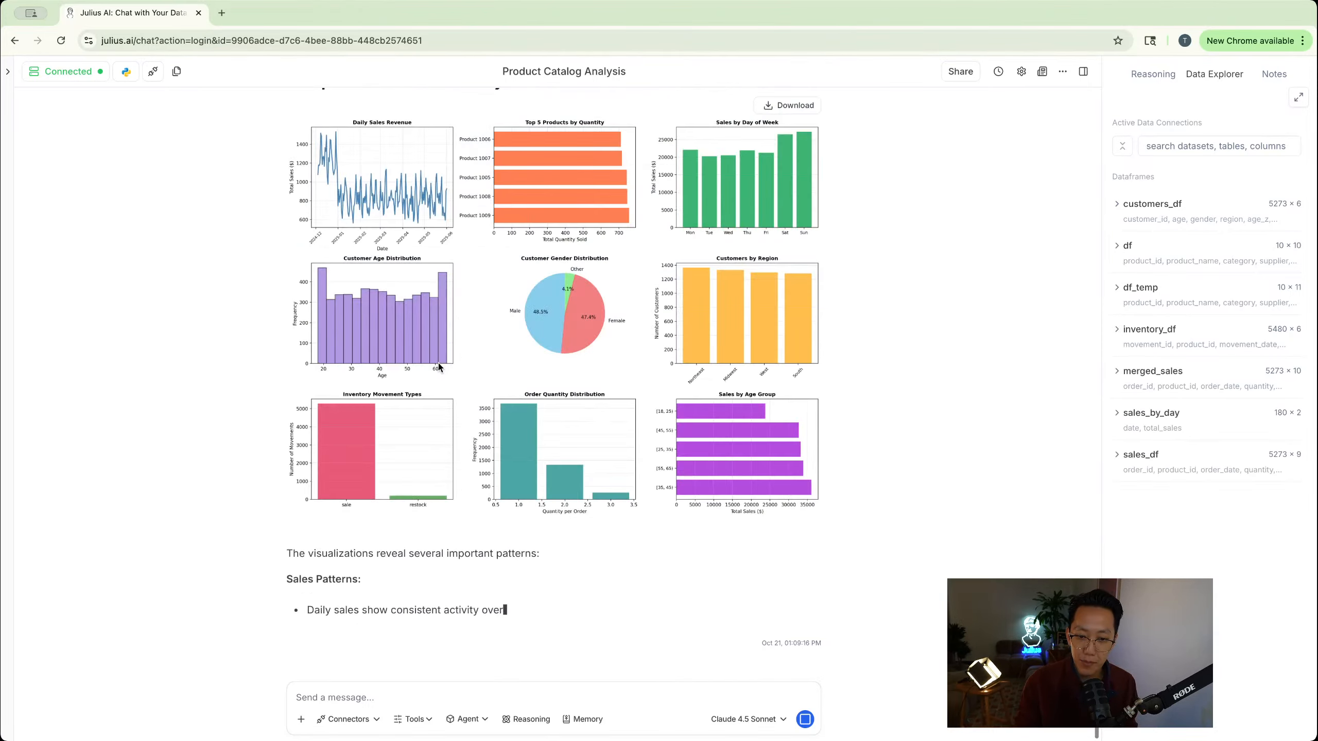
{"action": "scroll", "coordinate": [436, 362], "scroll_direction": "up", "scroll_amount": 5}
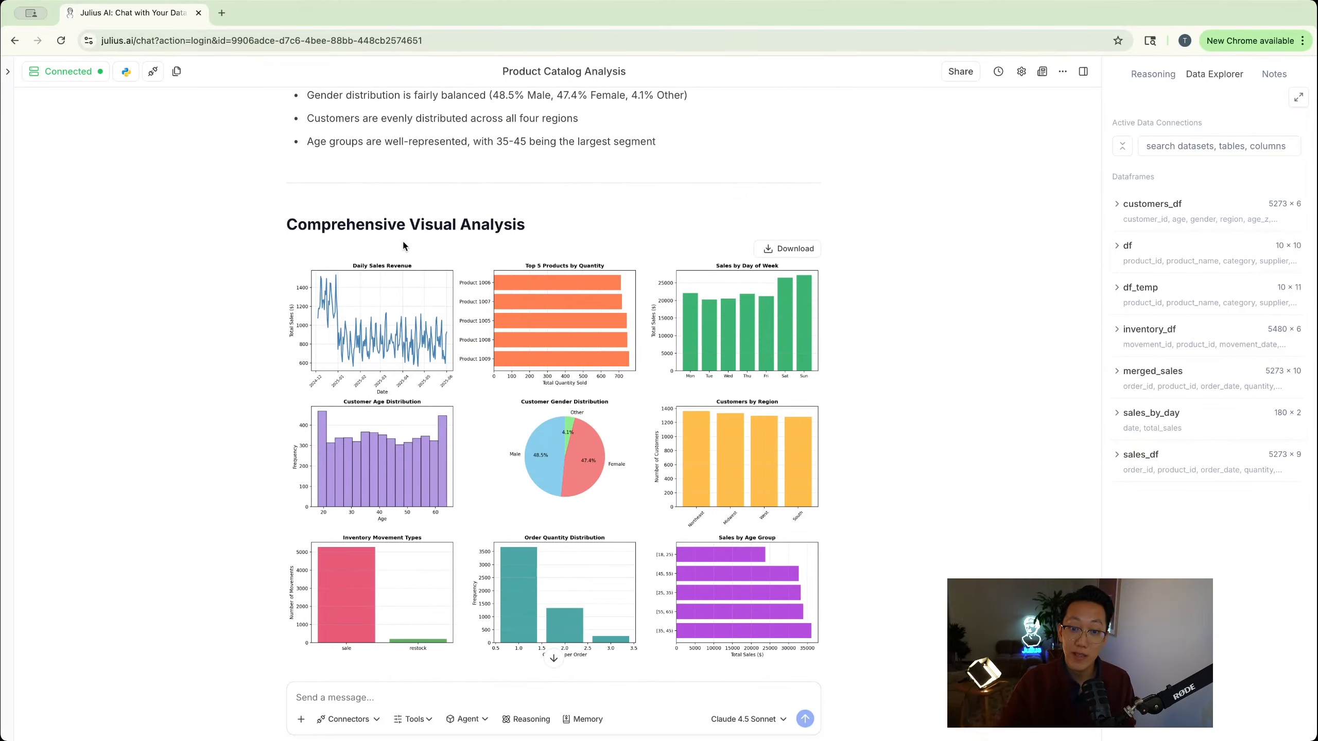
{"action": "scroll", "coordinate": [381, 363], "scroll_direction": "down", "scroll_amount": 1}
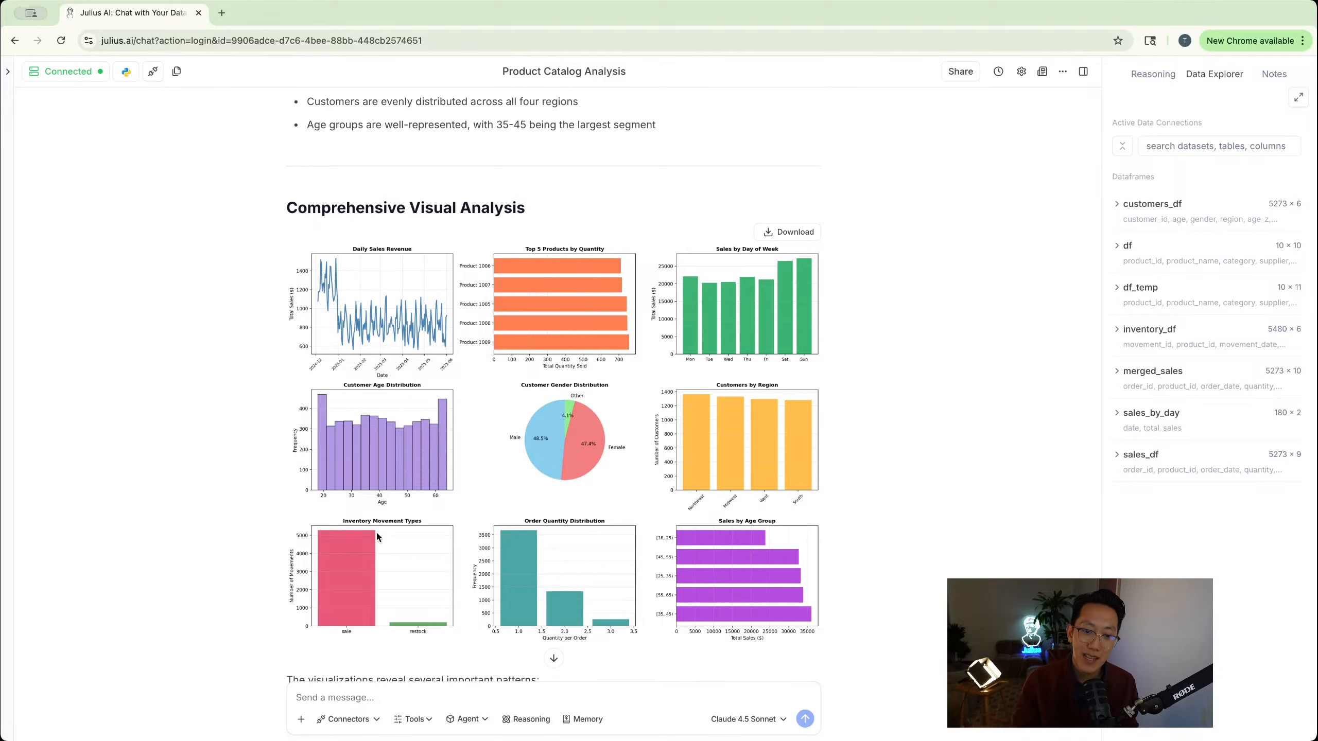
{"action": "scroll", "coordinate": [562, 544], "scroll_direction": "down", "scroll_amount": 8}
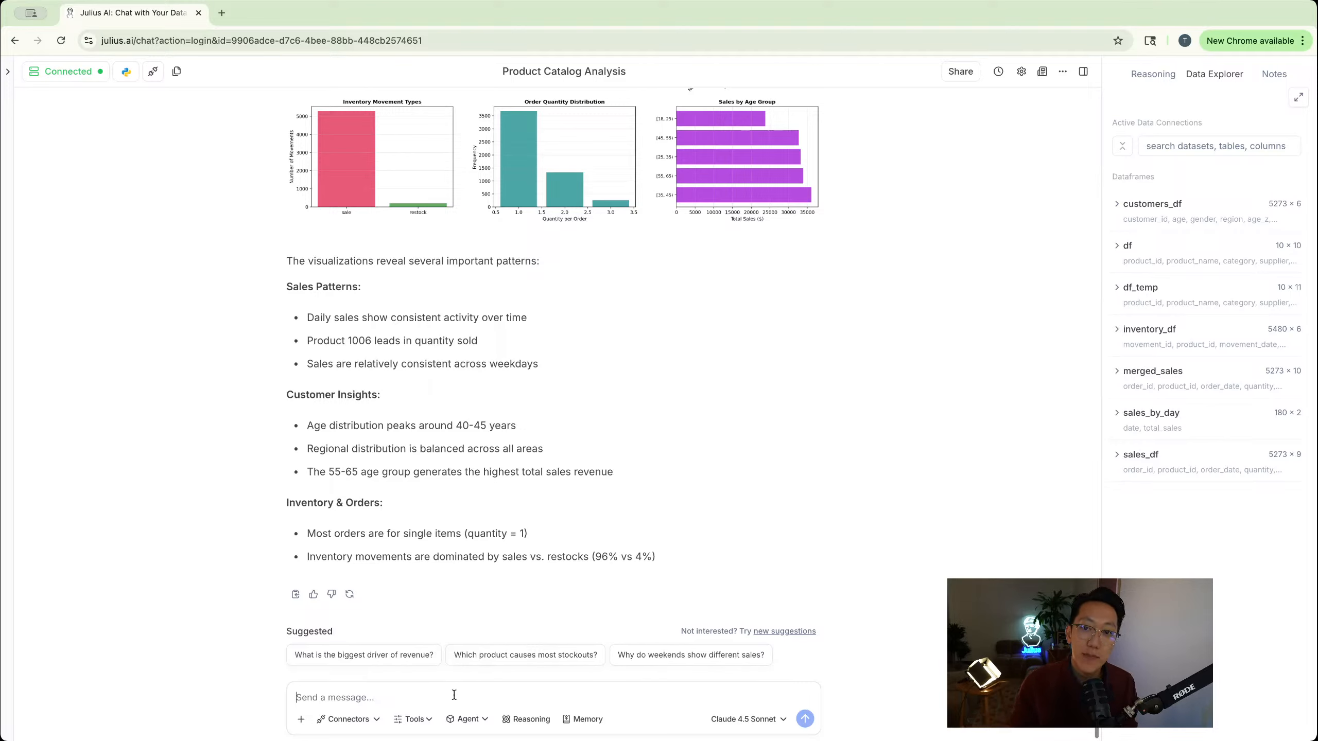
{"action": "scroll", "coordinate": [487, 585], "scroll_direction": "up", "scroll_amount": 5}
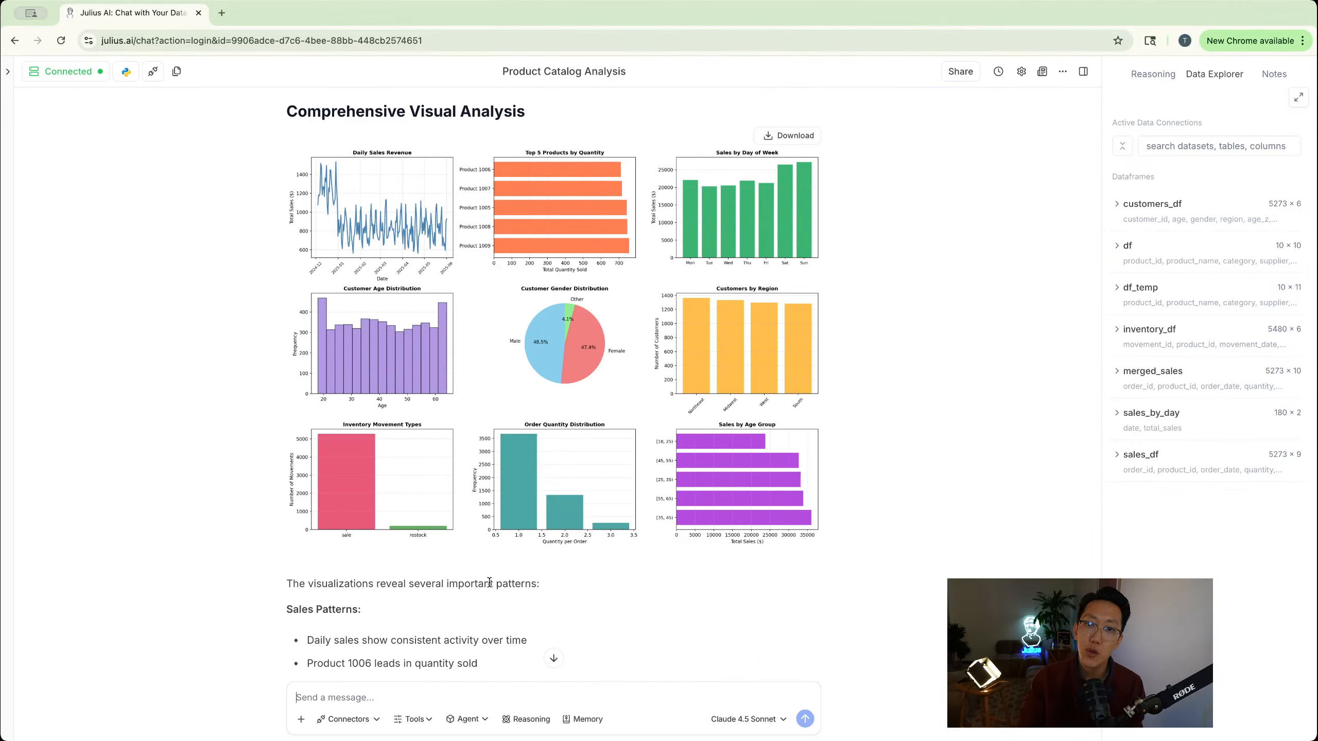
Send the prompt "Show me which products are most popular for female customers"
{"action": "left_click", "coordinate": [379, 693]}
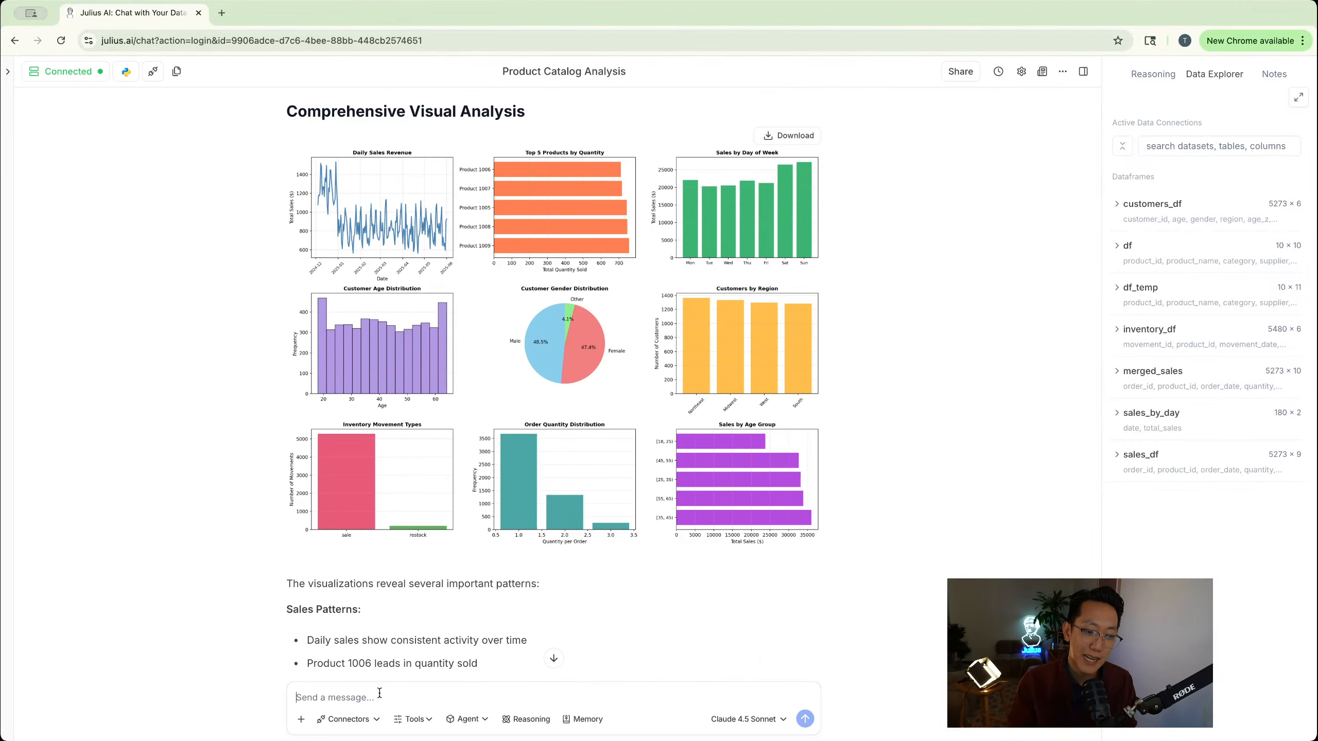
{"action": "type", "text": "Sho"}
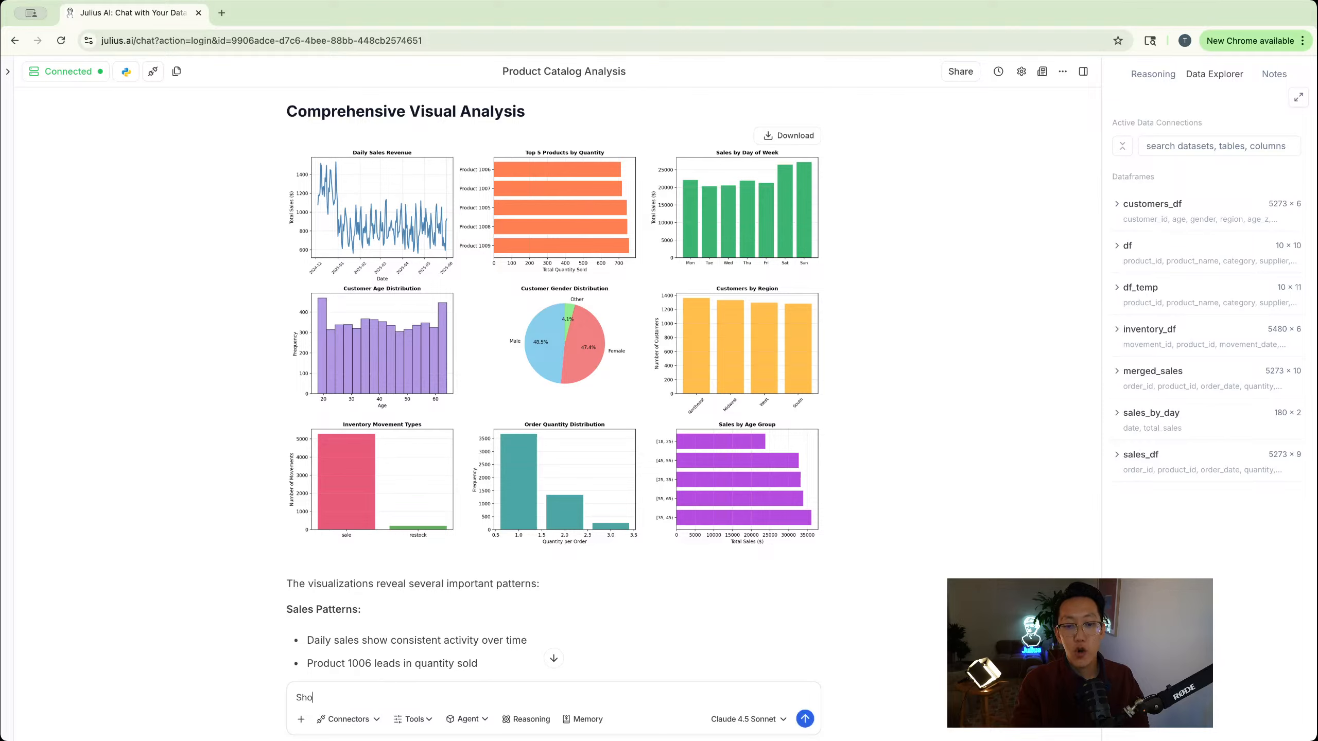
{"action": "type", "text": "w me whoch"}
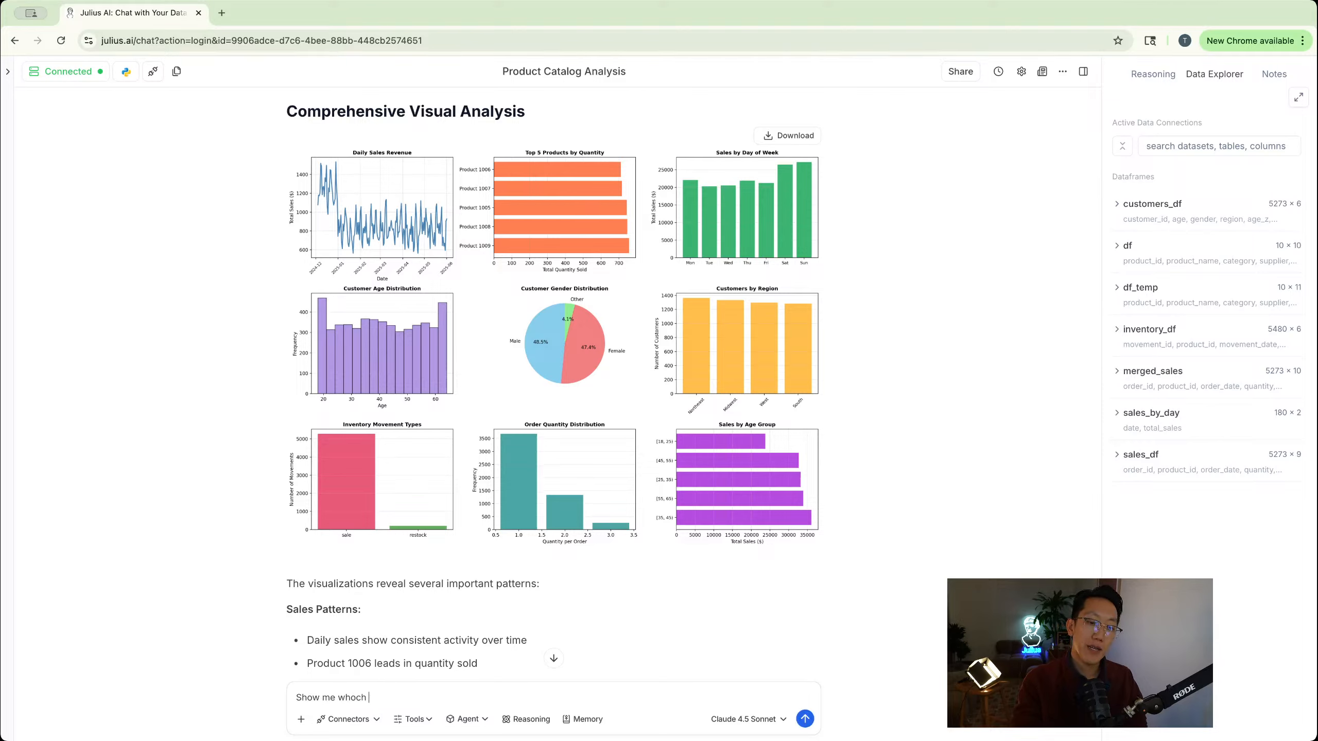
{"action": "key", "text": "BackSpace"}
{"action": "key", "text": "BackSpace"}
{"action": "key", "text": "BackSpace"}
{"action": "key", "text": "BackSpace"}
{"action": "type", "text": "ich products"}
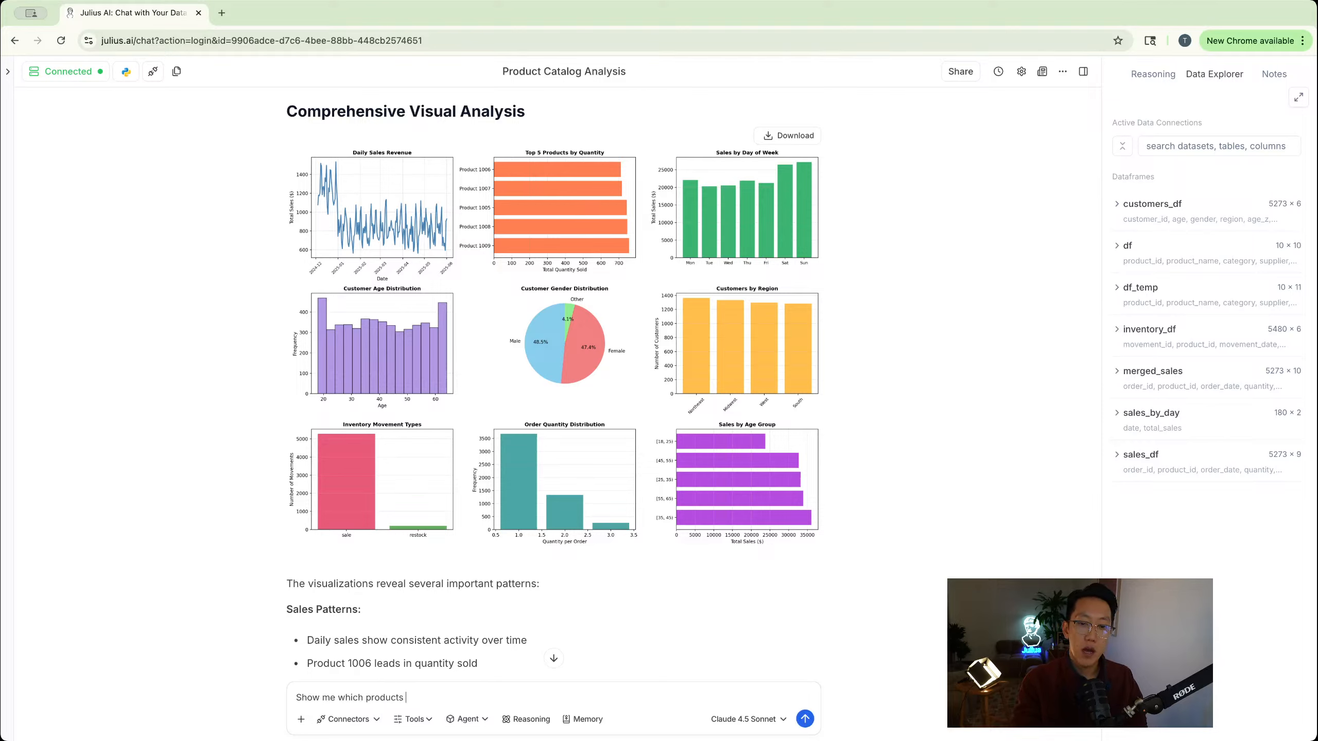
{"action": "type", "text": " are most popular"}
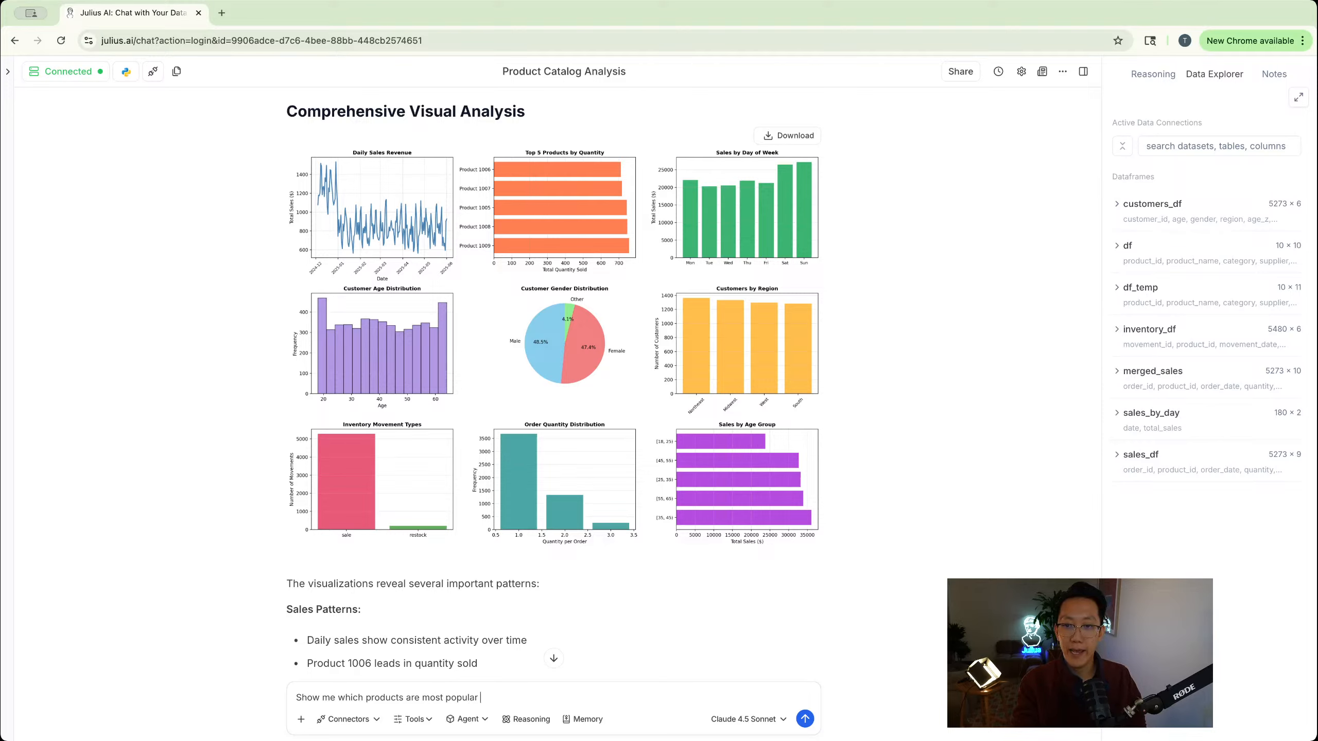
{"action": "type", "text": " for"}
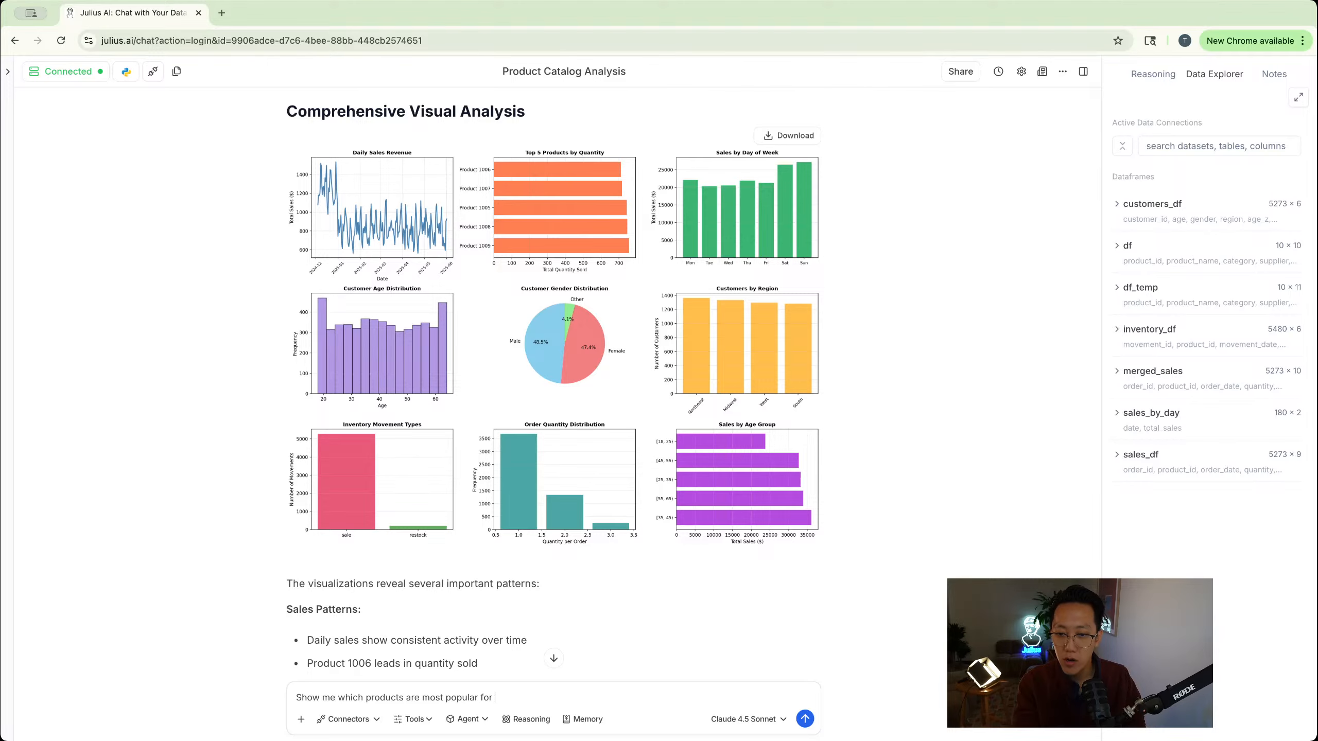
{"action": "type", "text": " female"}
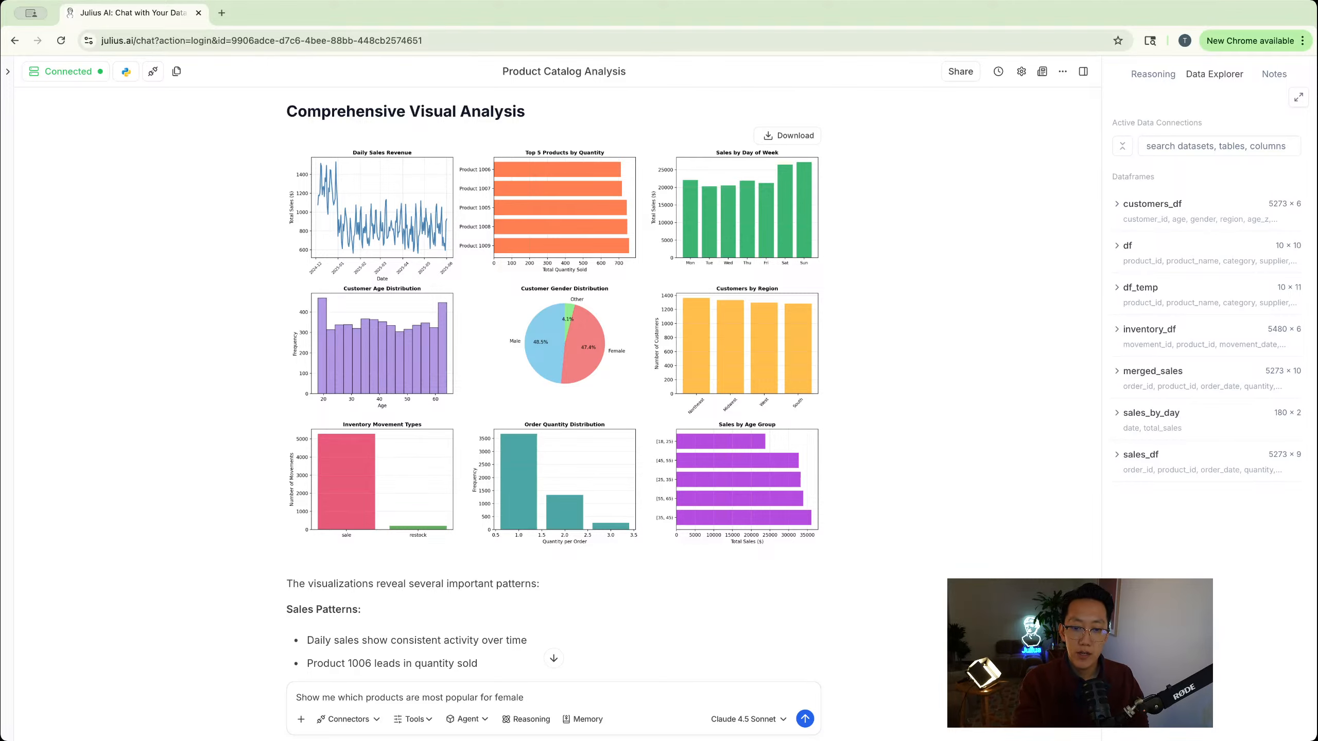
{"action": "type", "text": " customers"}
{"action": "key", "text": "Return"}
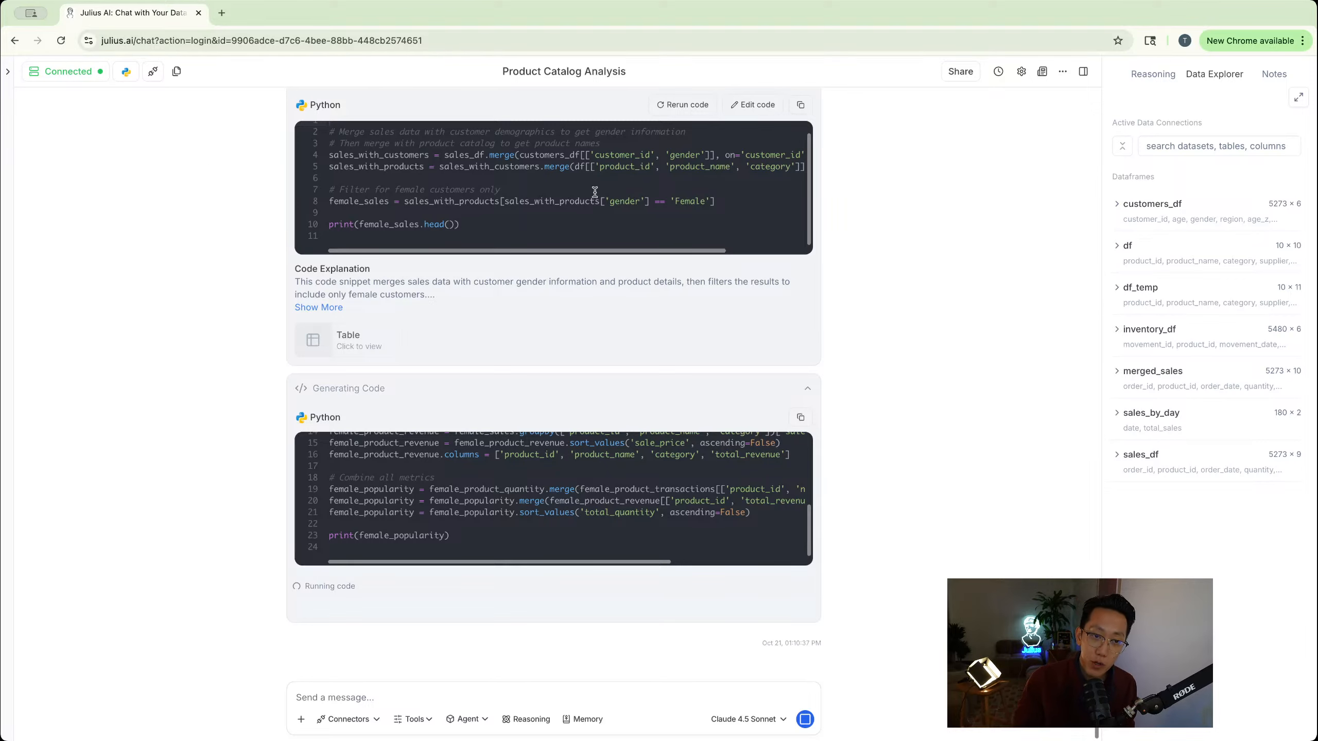
Check the resource monitor's RAM and CPU usage and view the container options for expanding resources
{"action": "left_click", "coordinate": [68, 71]}
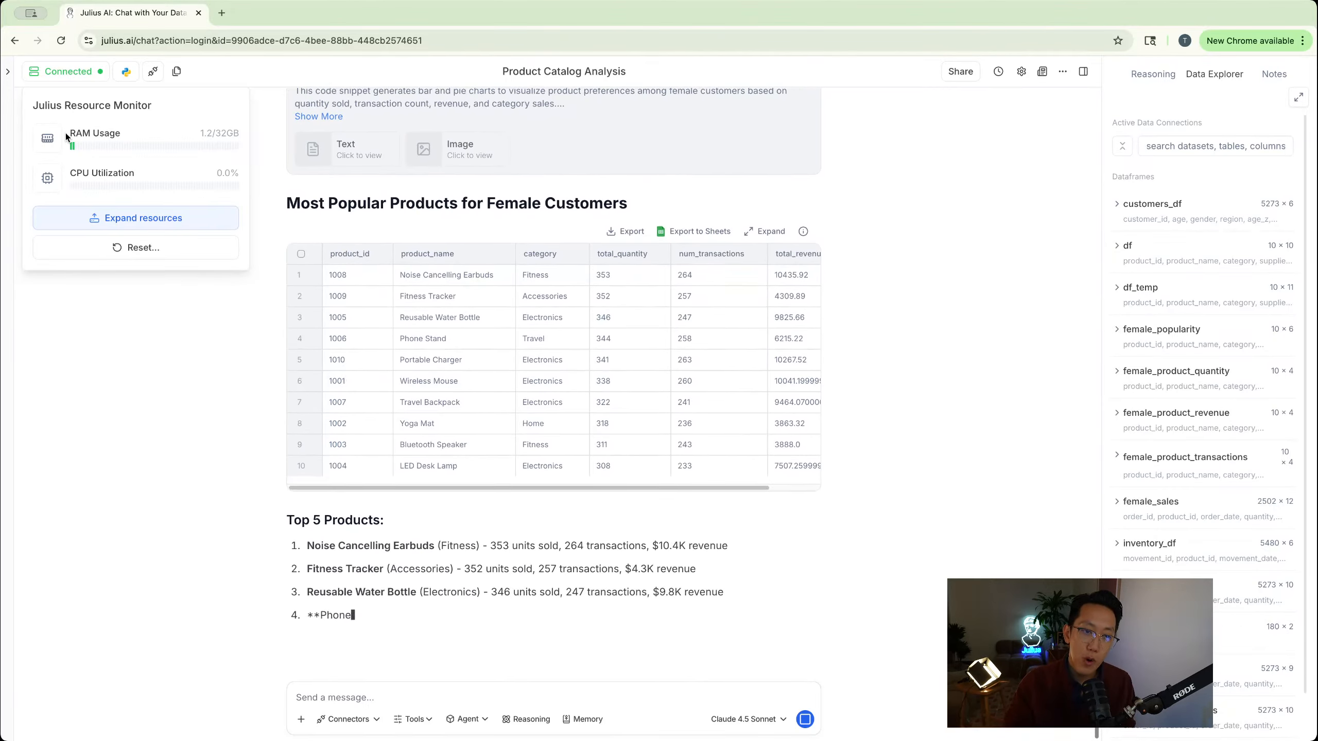
{"action": "left_click", "coordinate": [115, 219]}
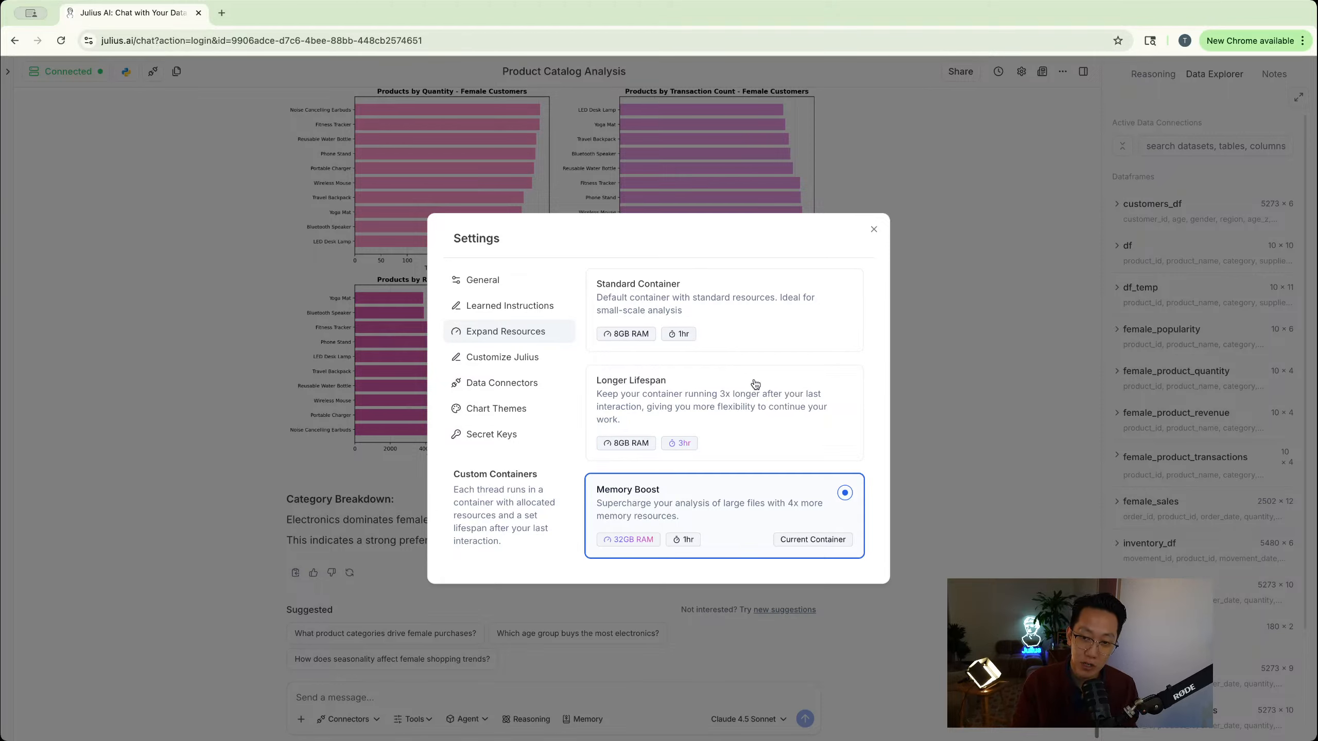
{"action": "left_click", "coordinate": [875, 232]}
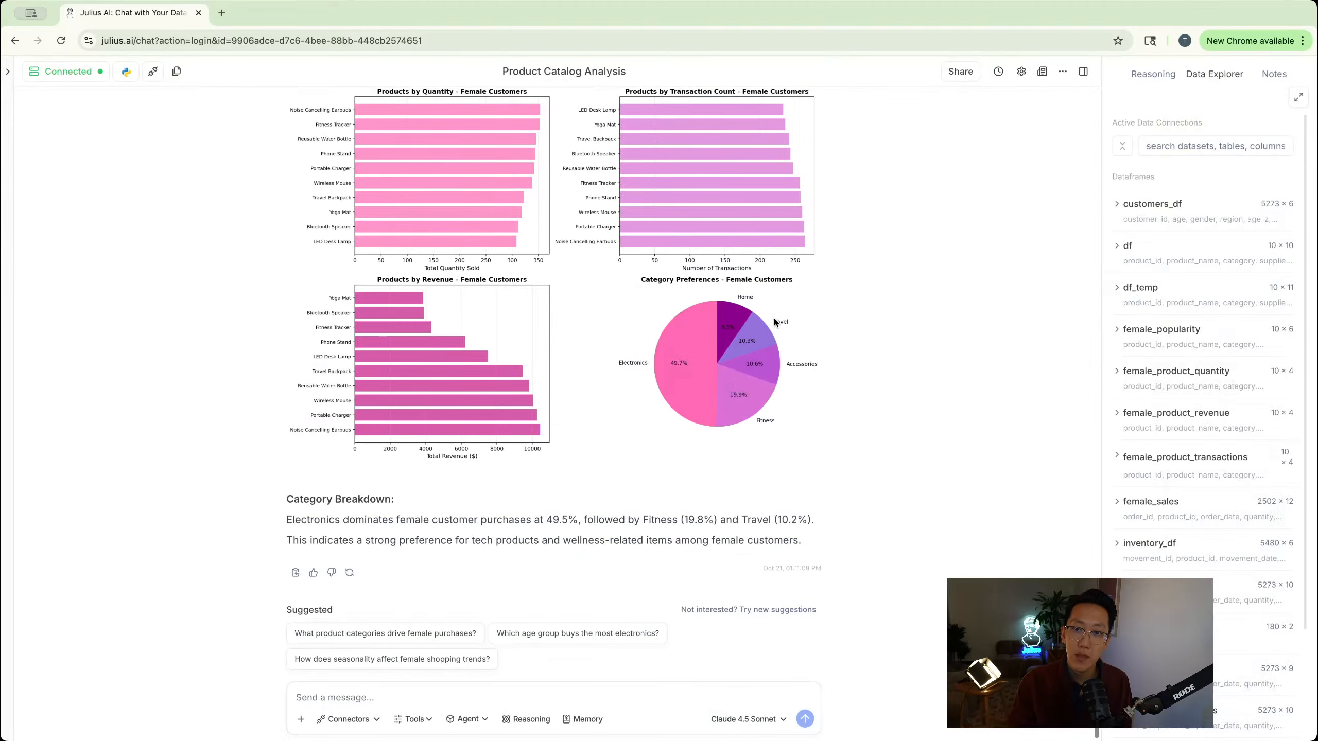
Review the Most Popular Products for Female Customers table and the Top 5 Products list
{"action": "scroll", "coordinate": [769, 328], "scroll_direction": "up", "scroll_amount": 10}
{"action": "scroll", "coordinate": [768, 326], "scroll_direction": "up", "scroll_amount": 10}
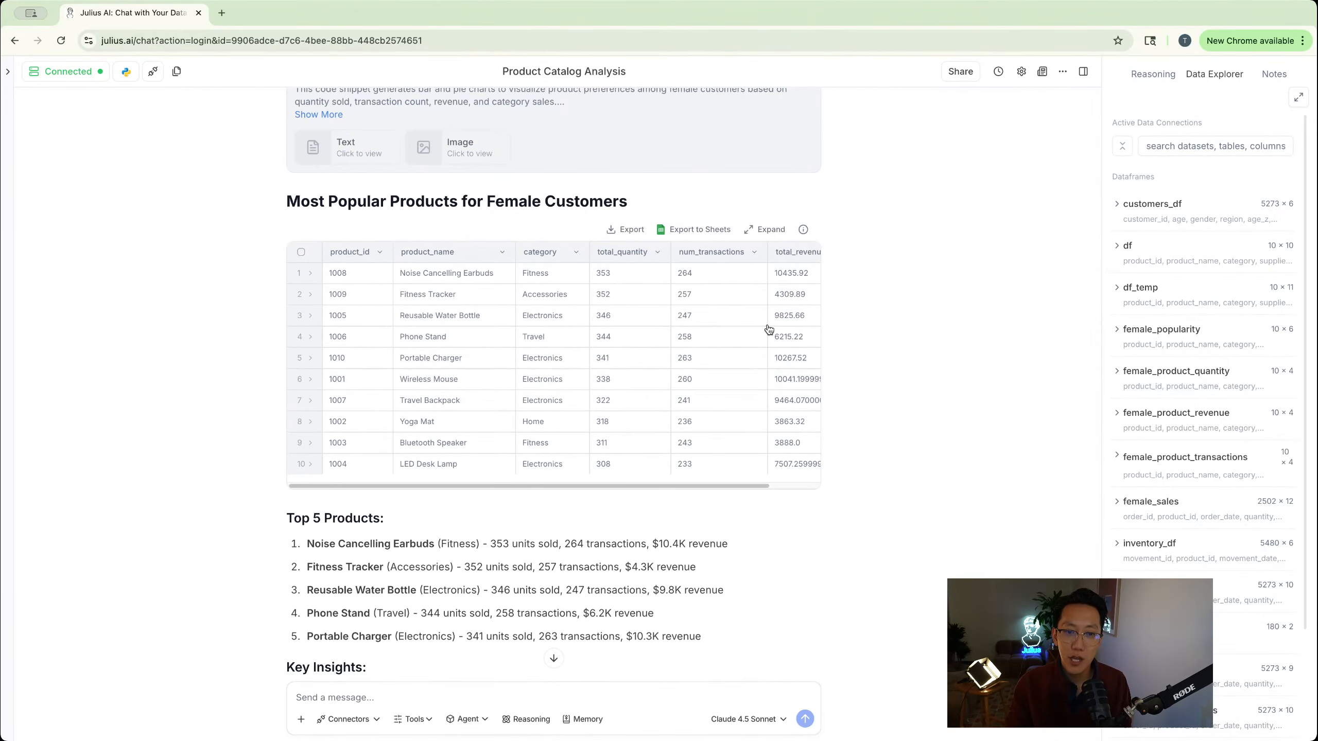
{"action": "scroll", "coordinate": [303, 289], "scroll_direction": "down", "scroll_amount": 5}
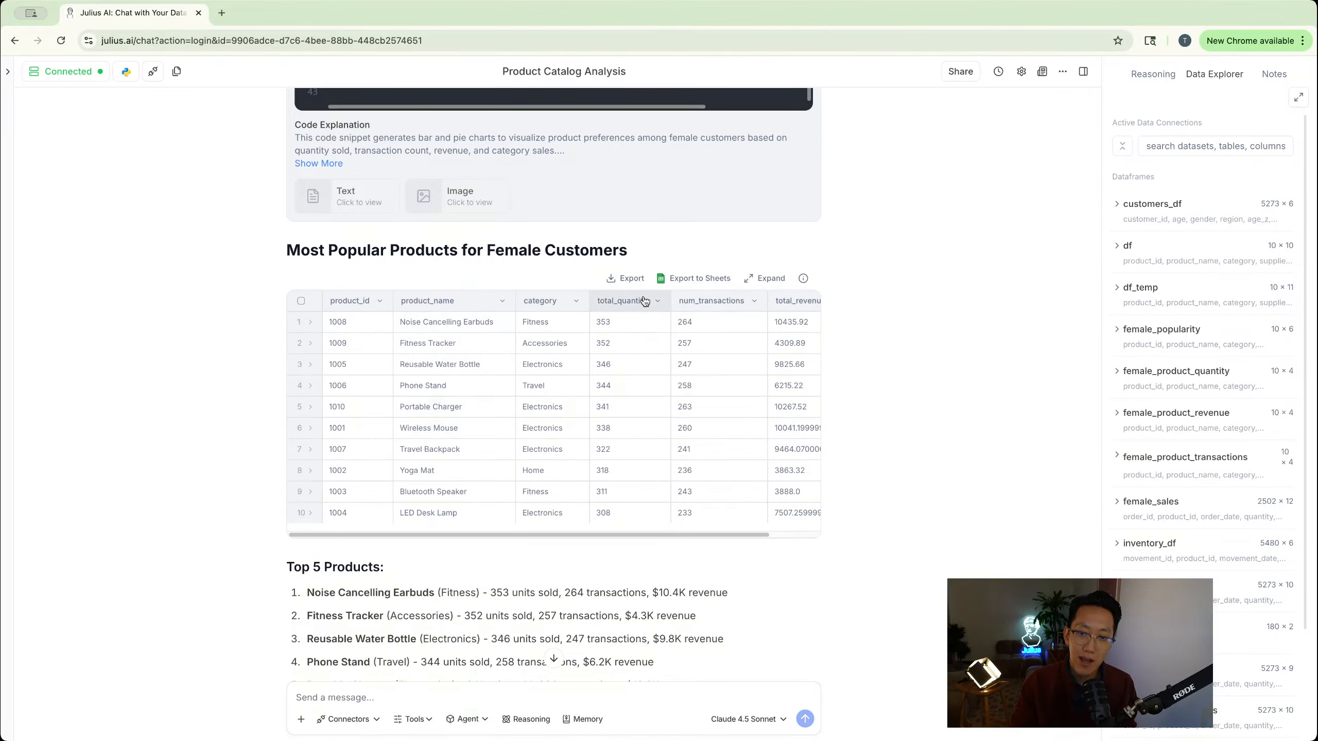
{"action": "scroll", "coordinate": [717, 325], "scroll_direction": "down", "scroll_amount": 1}
{"action": "scroll", "coordinate": [717, 325], "scroll_direction": "down", "scroll_amount": 4}
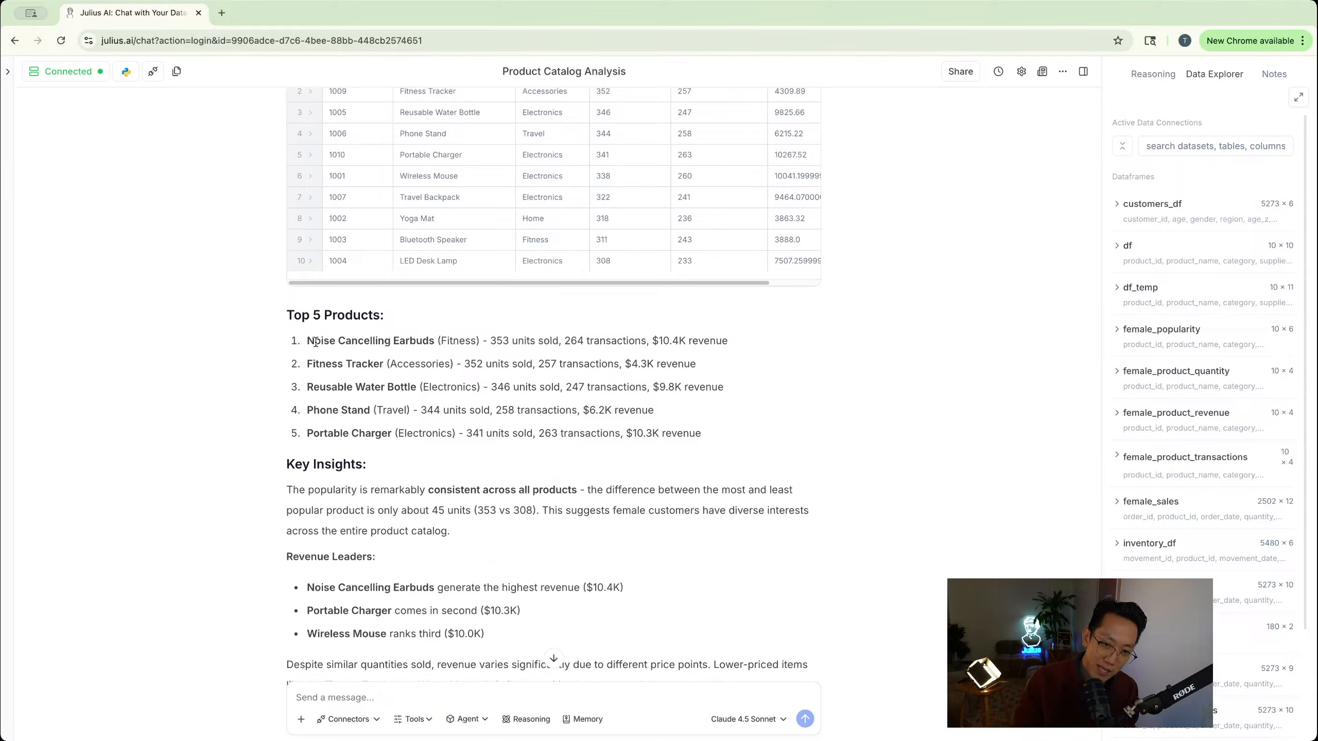
{"action": "left_click_drag", "start_coordinate": [314, 340], "coordinate": [346, 365]}
{"action": "left_click", "coordinate": [368, 342]}
{"action": "double_click", "coordinate": [412, 341]}
{"action": "left_click", "coordinate": [352, 365]}
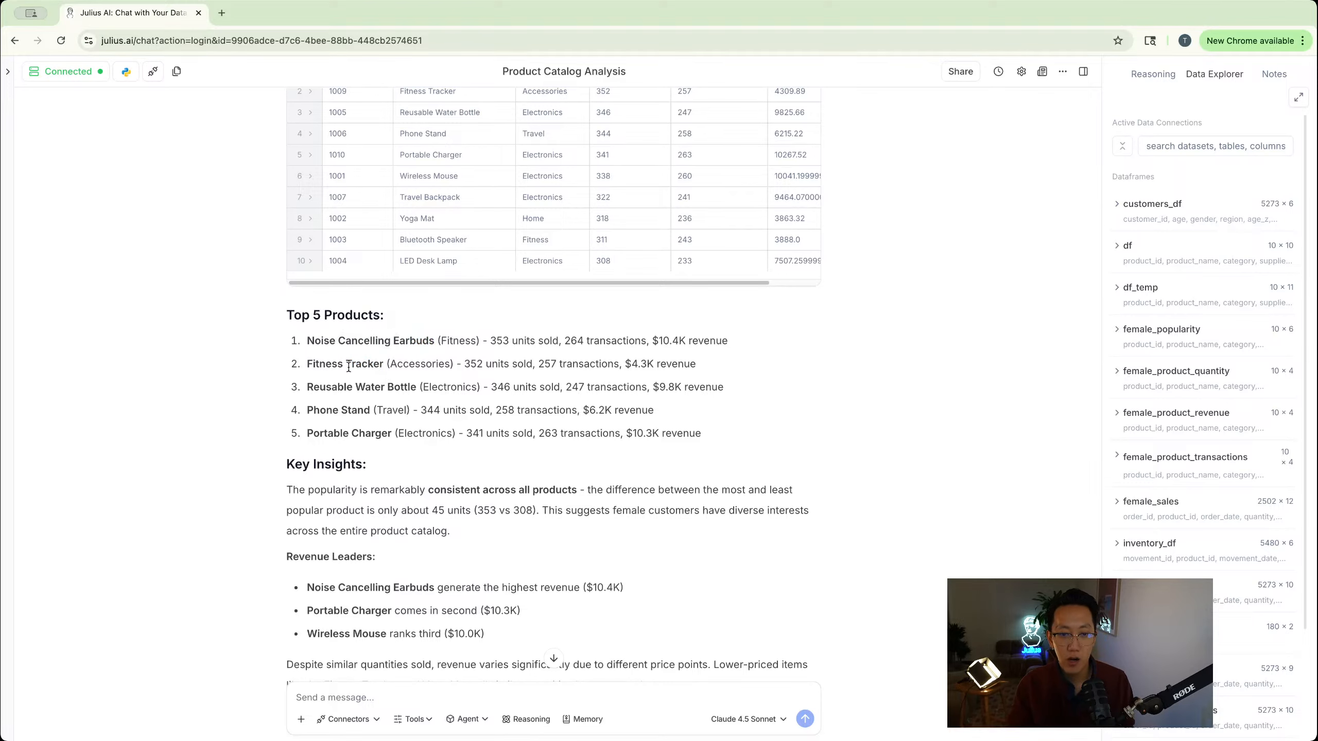
{"action": "left_click_drag", "start_coordinate": [417, 389], "coordinate": [320, 390]}
{"action": "scroll", "coordinate": [322, 397], "scroll_direction": "down", "scroll_amount": 5}
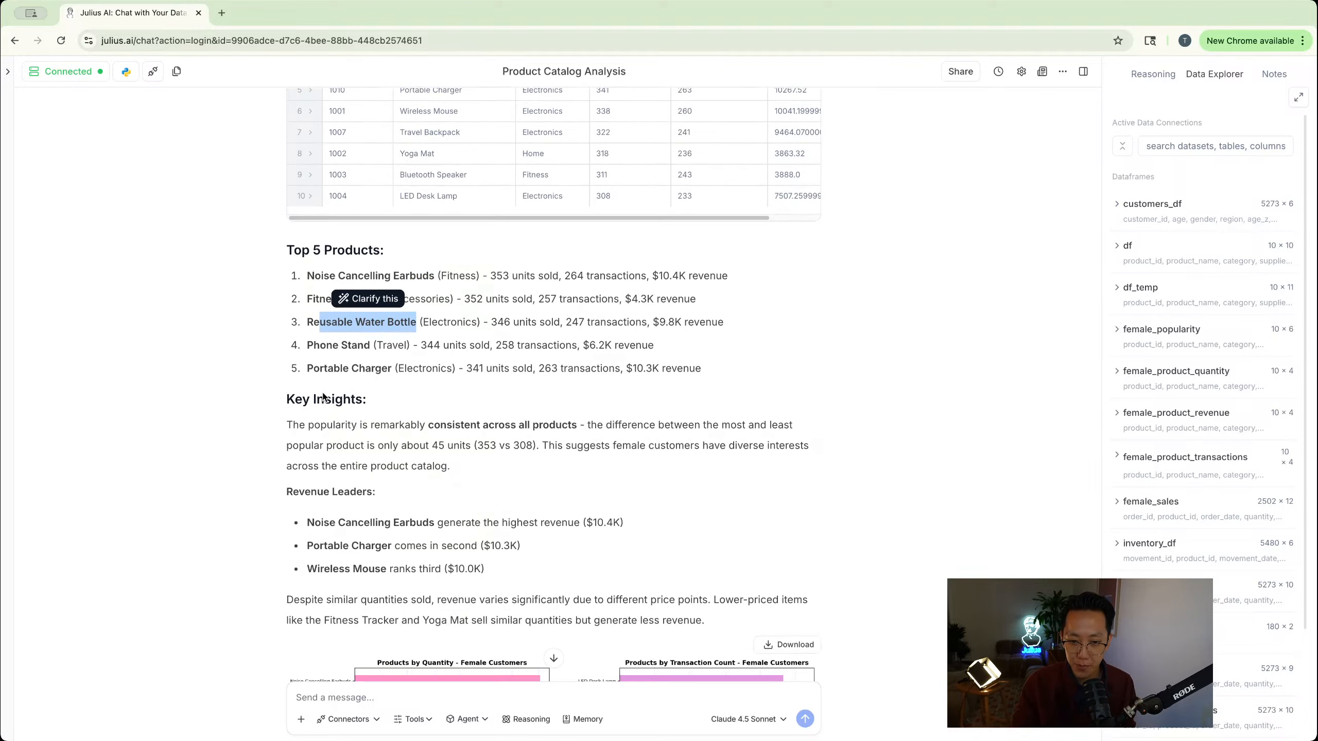
Read the Key Insights paragraph on how product popularity differs among female customers
{"action": "left_click", "coordinate": [299, 250]}
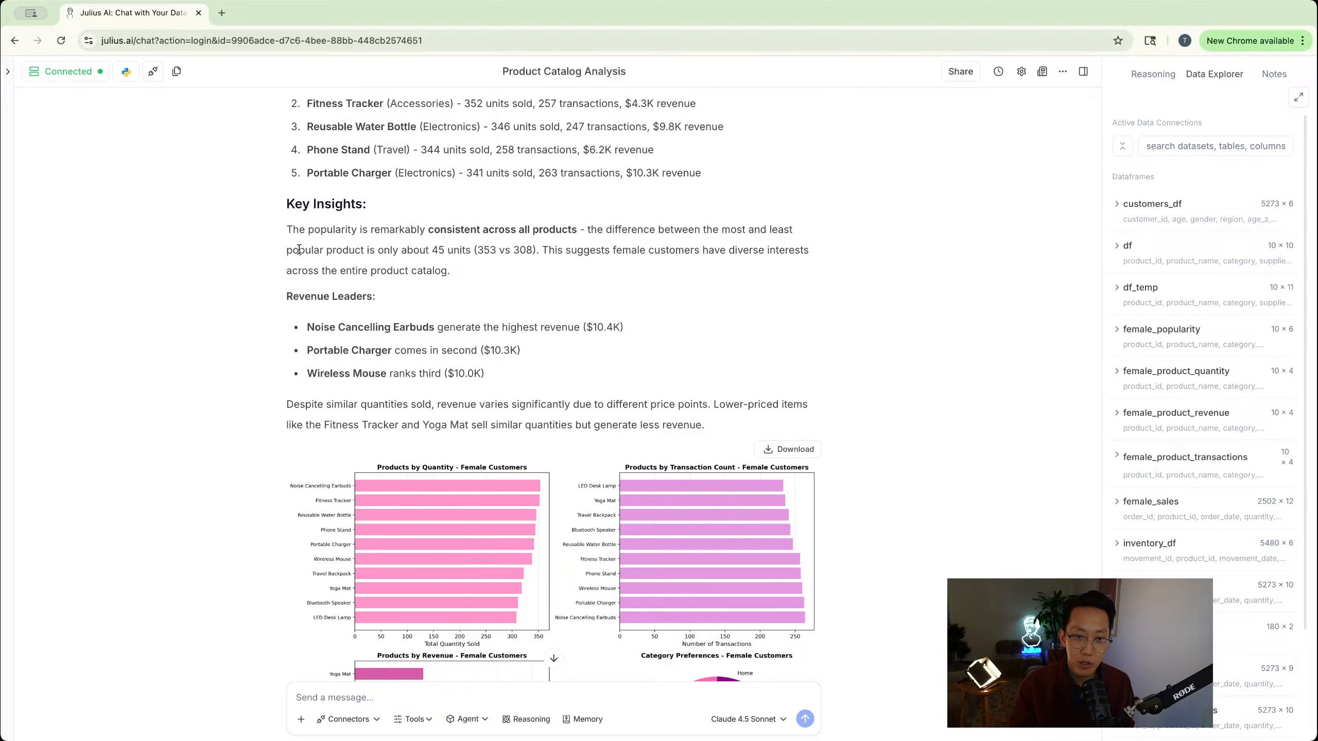
{"action": "left_click_drag", "start_coordinate": [293, 230], "coordinate": [434, 229]}
{"action": "left_click_drag", "start_coordinate": [538, 229], "coordinate": [548, 230]}
{"action": "left_click", "coordinate": [561, 231]}
{"action": "double_click", "coordinate": [549, 231]}
{"action": "double_click", "coordinate": [678, 230]}
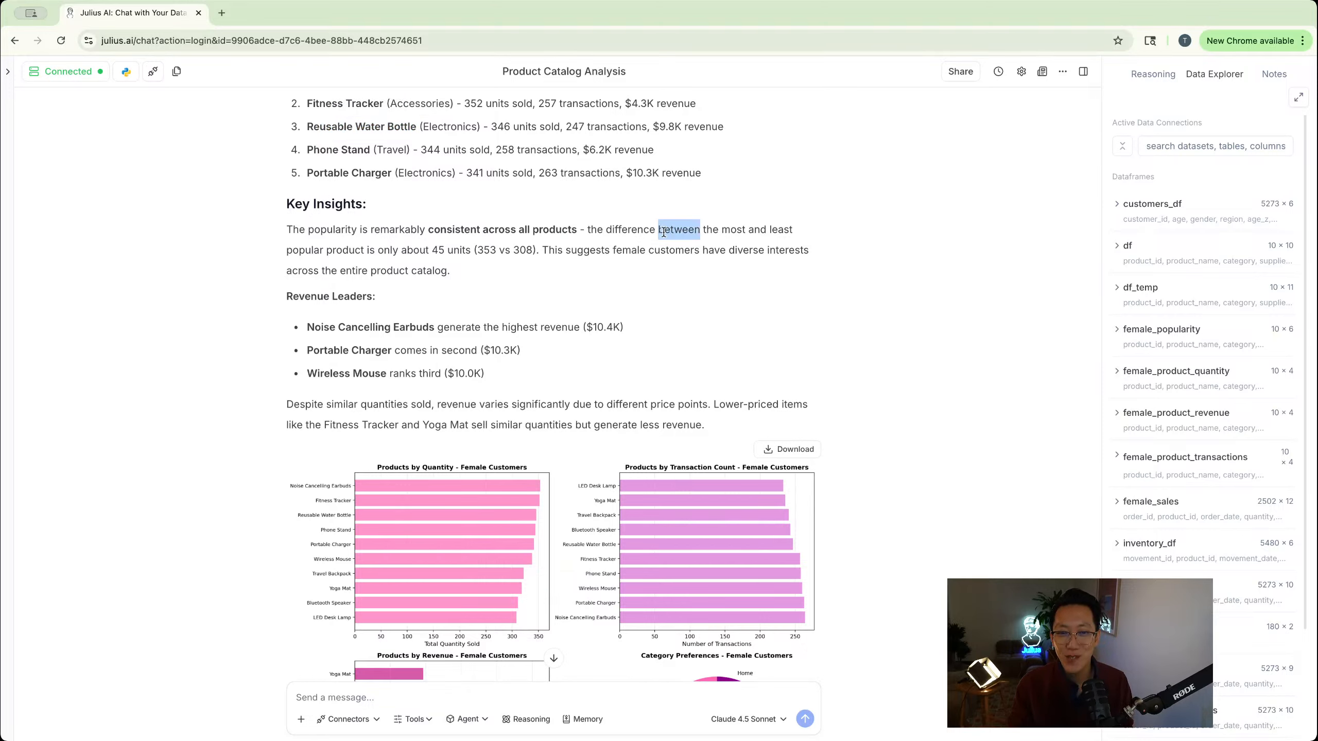
{"action": "double_click", "coordinate": [345, 249]}
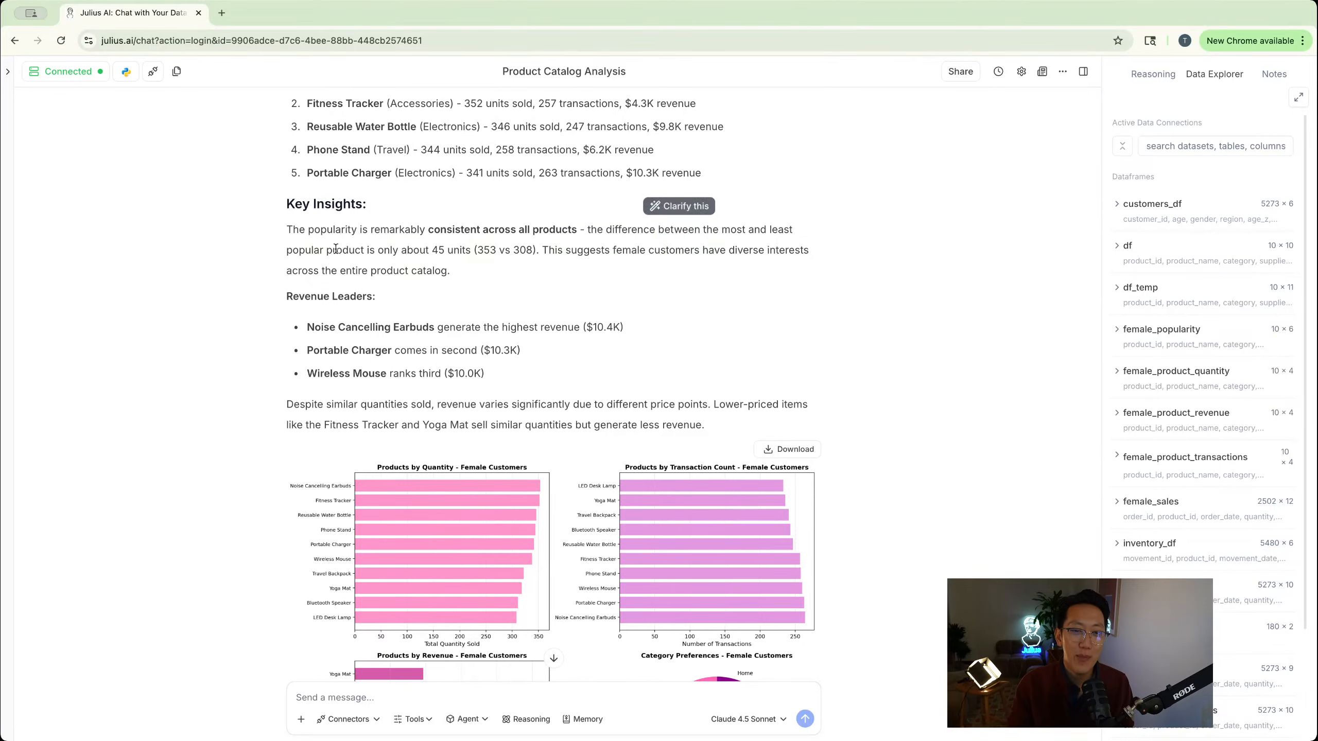
{"action": "double_click", "coordinate": [440, 251]}
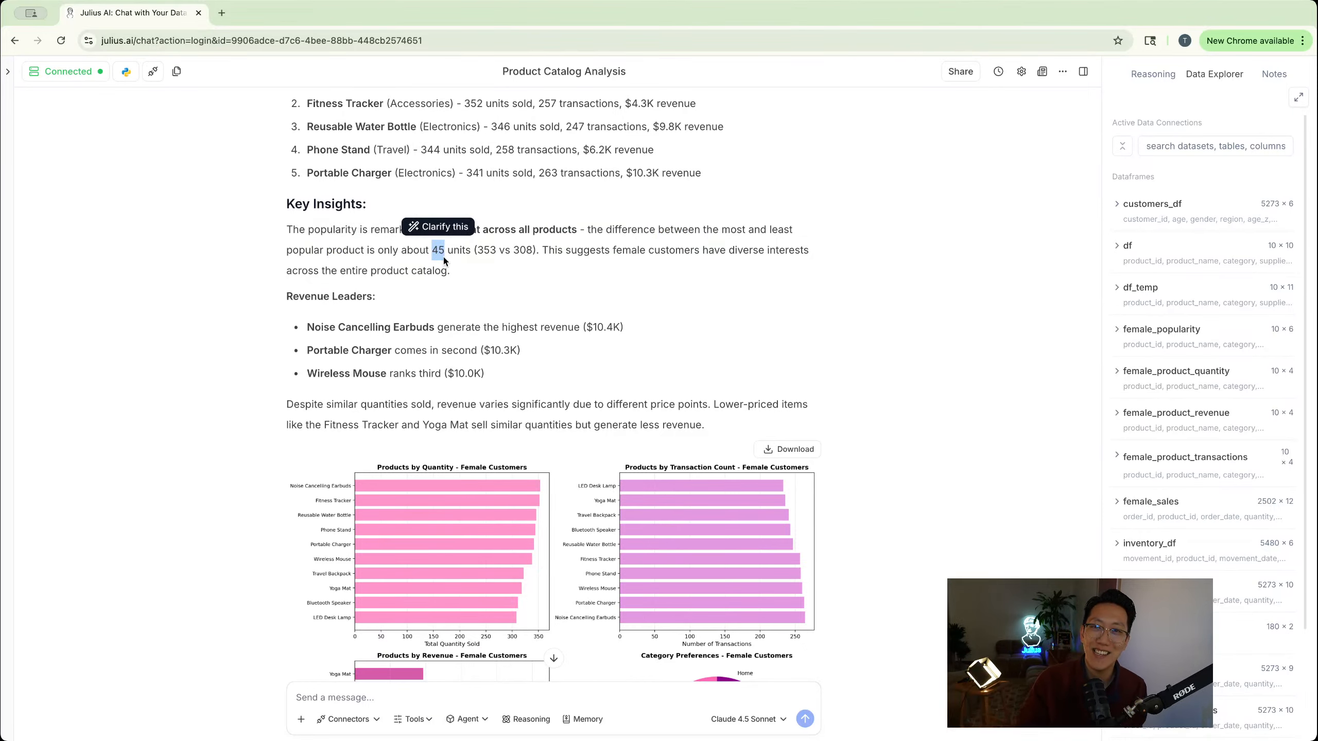
Examine the Revenue Leaders list, the female customer charts and the Category Breakdown
{"action": "scroll", "coordinate": [442, 259], "scroll_direction": "down", "scroll_amount": 3}
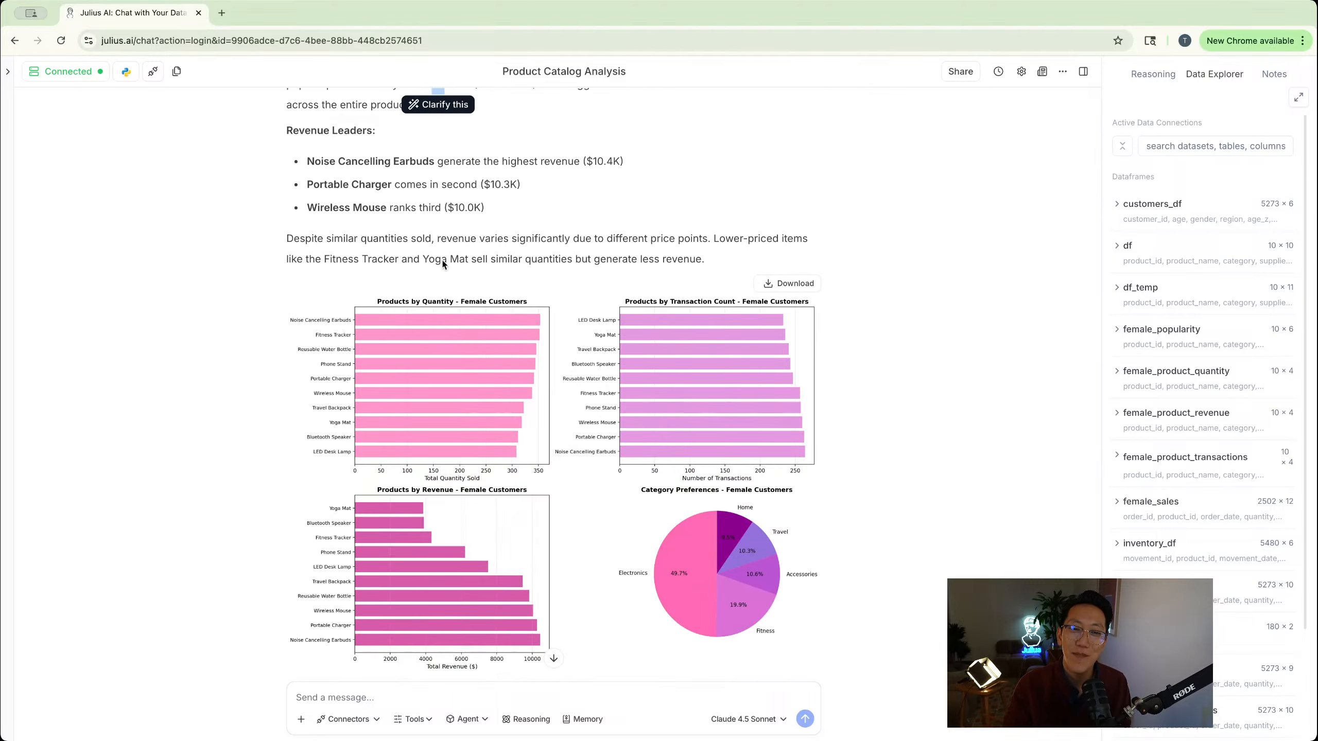
{"action": "left_click_drag", "start_coordinate": [286, 129], "coordinate": [367, 107]}
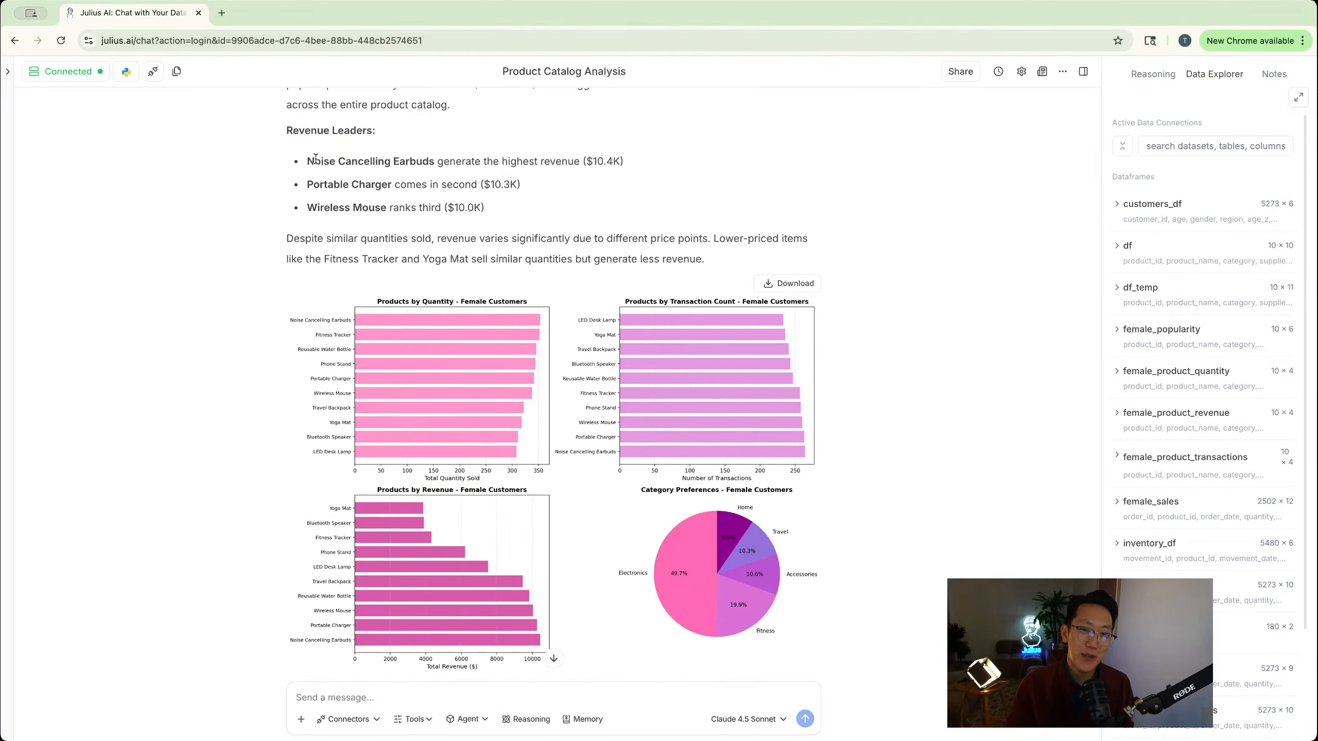
{"action": "left_click_drag", "start_coordinate": [307, 161], "coordinate": [619, 160]}
{"action": "left_click", "coordinate": [528, 210]}
{"action": "left_click_drag", "start_coordinate": [528, 210], "coordinate": [408, 205]}
{"action": "scroll", "coordinate": [408, 204], "scroll_direction": "down", "scroll_amount": 4}
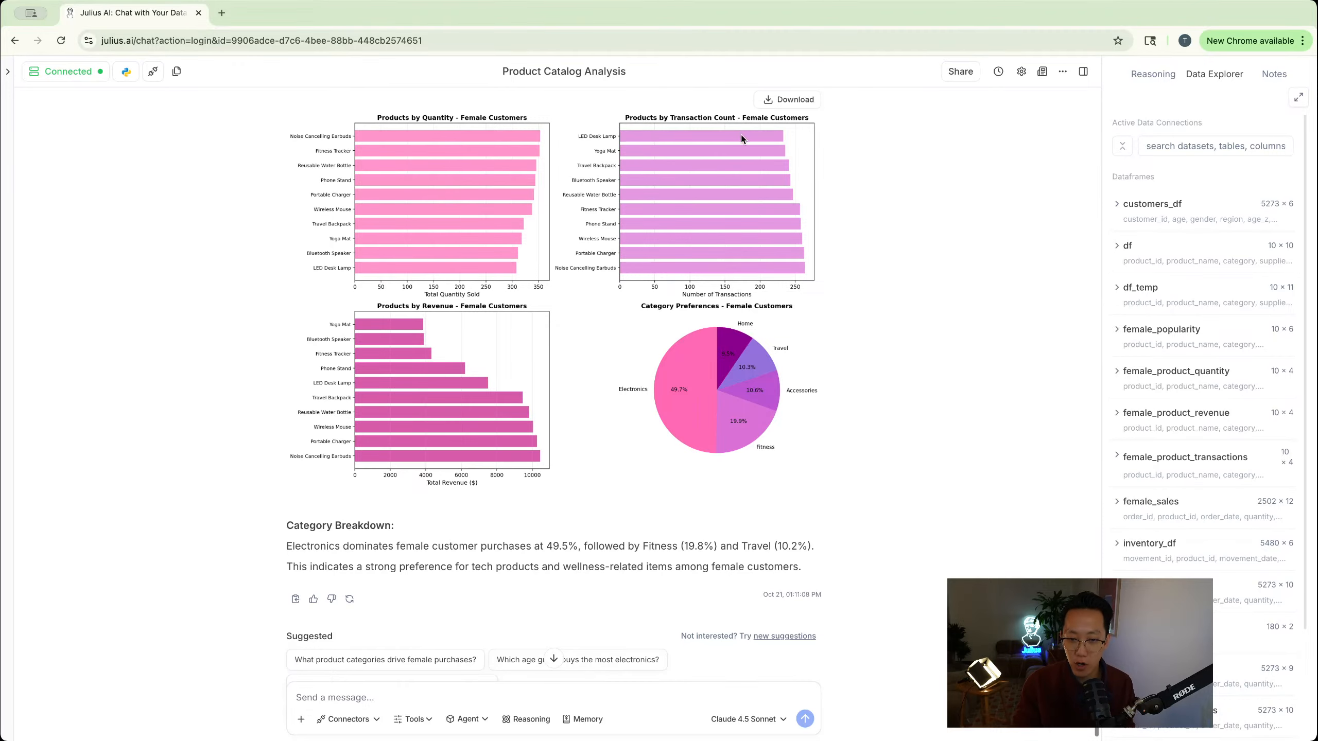
{"action": "scroll", "coordinate": [731, 166], "scroll_direction": "down", "scroll_amount": 1}
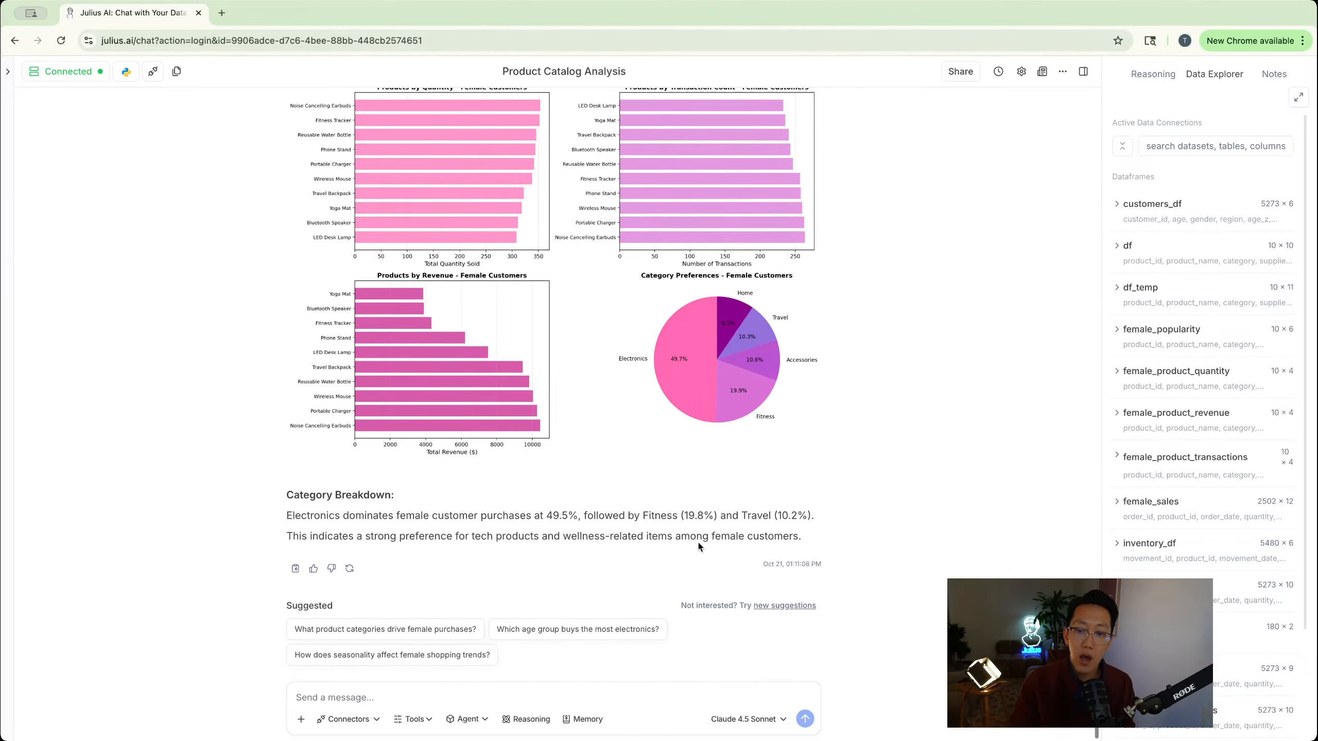
View the full list of available AI models, keeping Claude 4.5 Sonnet selected
{"action": "left_click", "coordinate": [736, 726]}
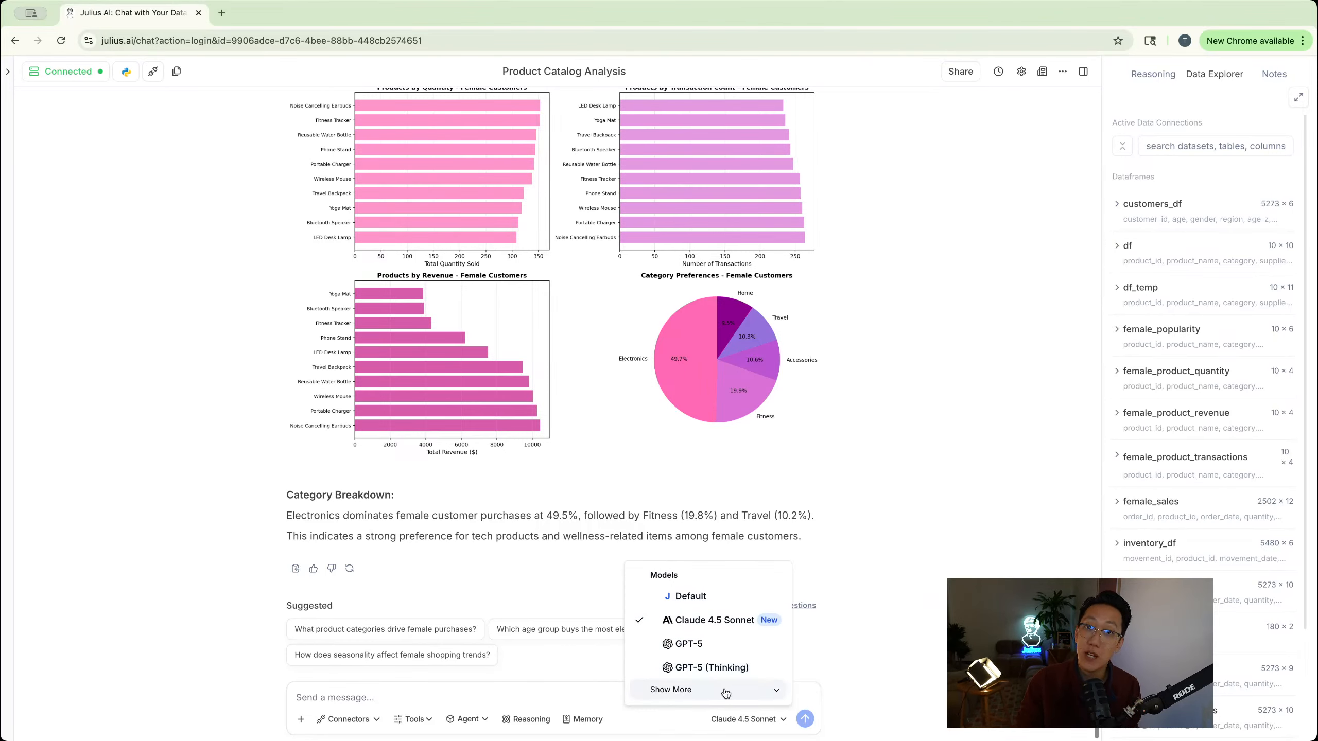
{"action": "left_click", "coordinate": [710, 694]}
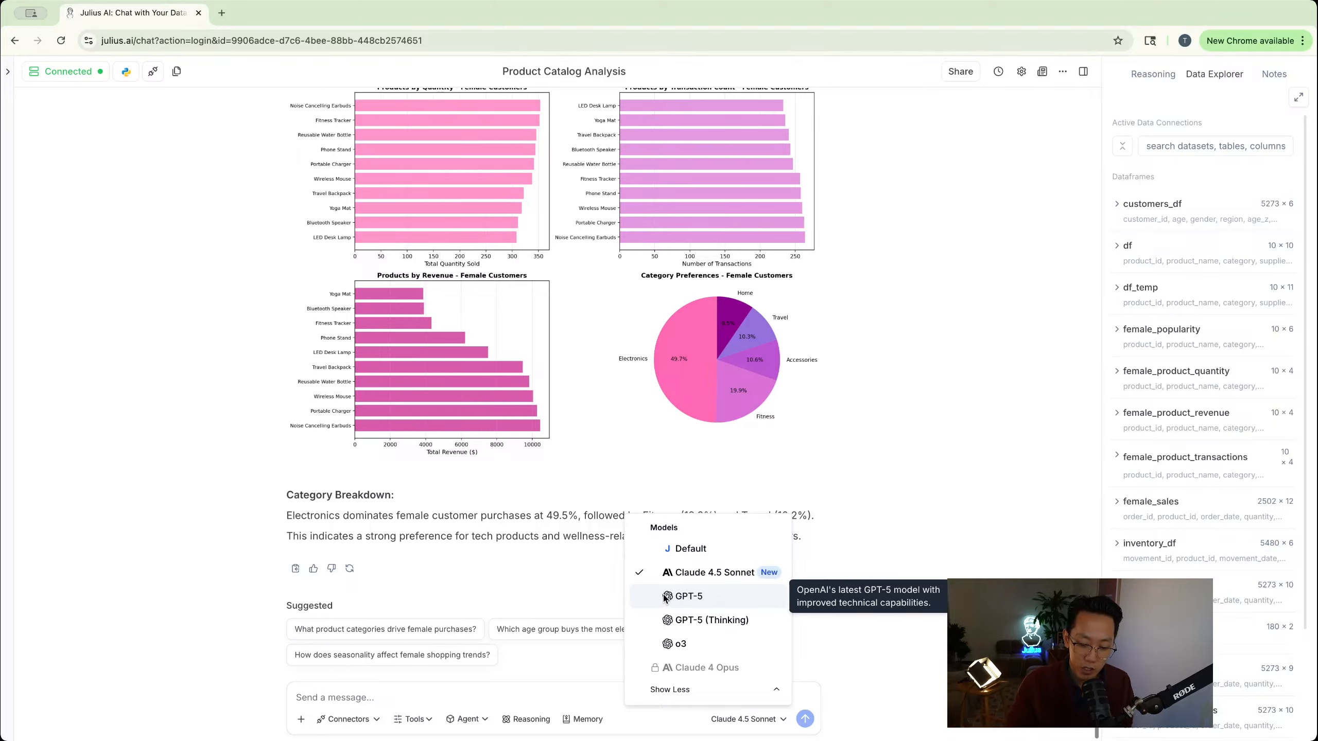
{"action": "left_click", "coordinate": [820, 469]}
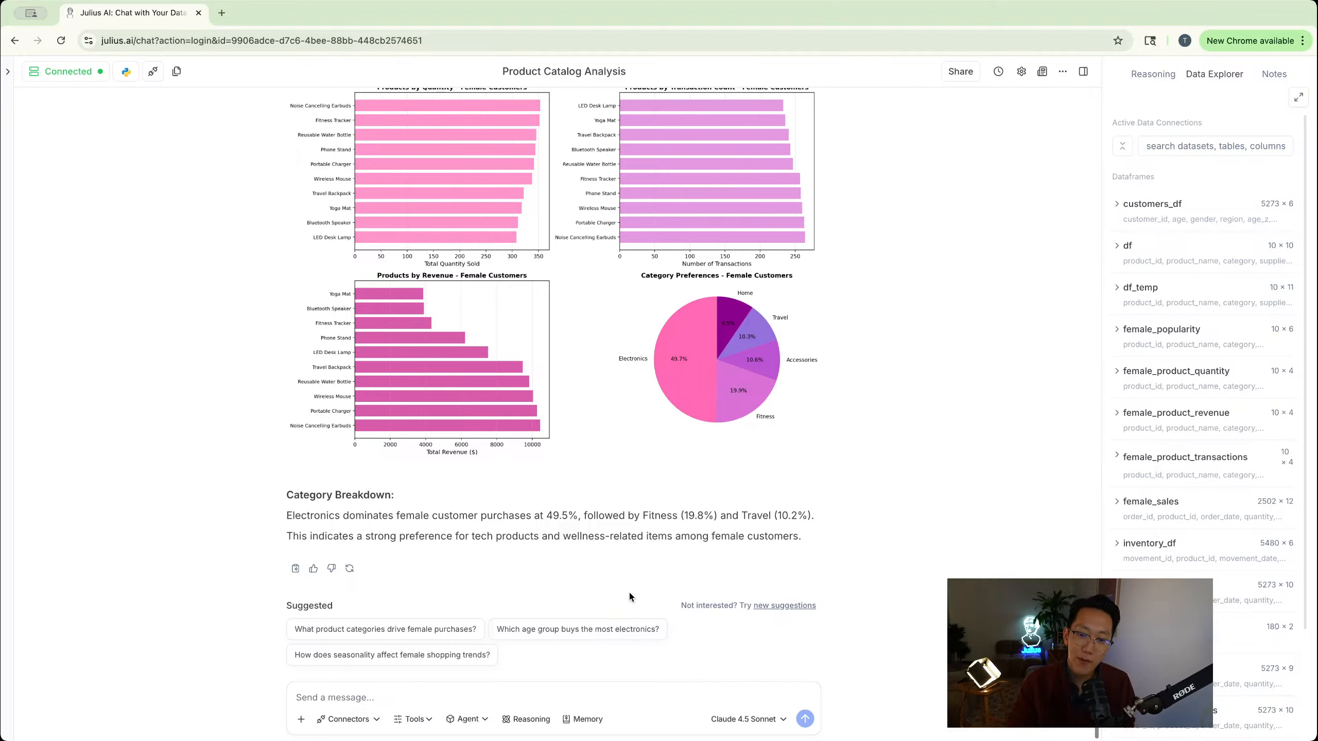
Generate new suggested questions and ask "When do female purchases peak during the year?"
{"action": "left_click", "coordinate": [777, 608]}
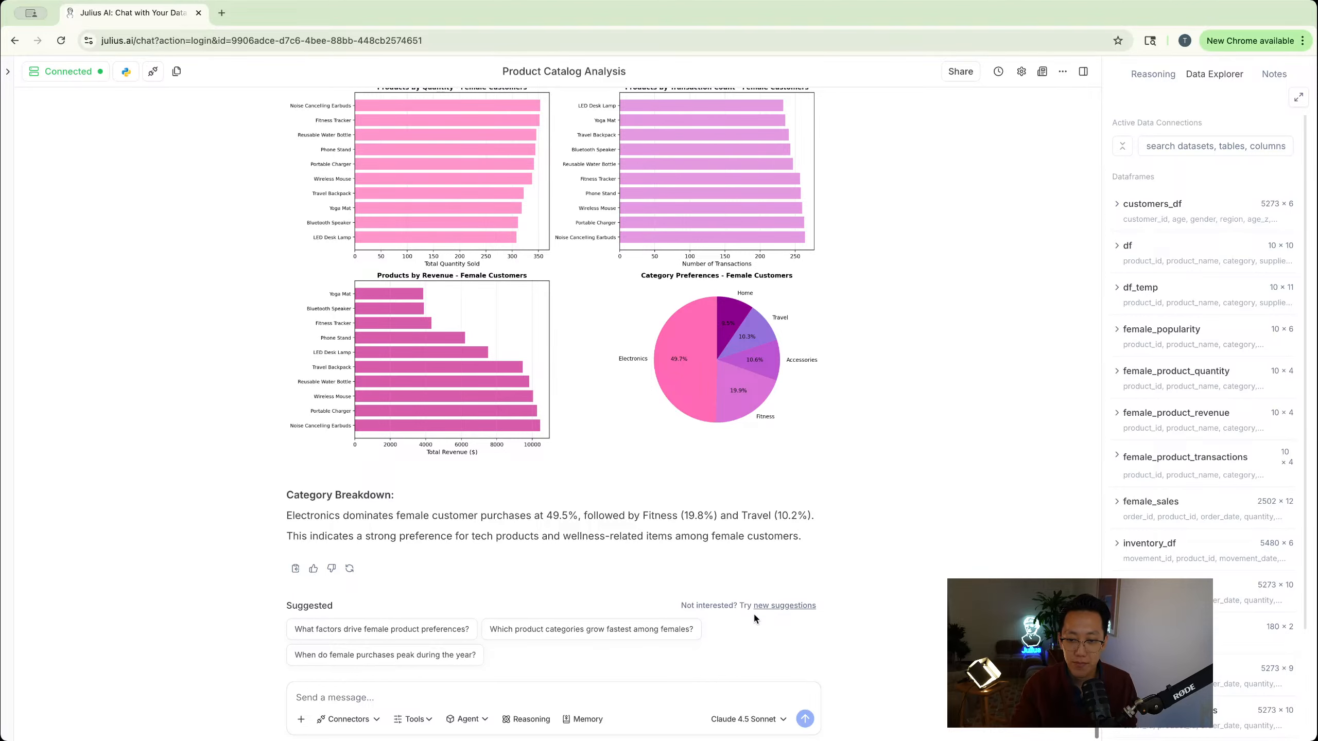
{"action": "left_click", "coordinate": [366, 657]}
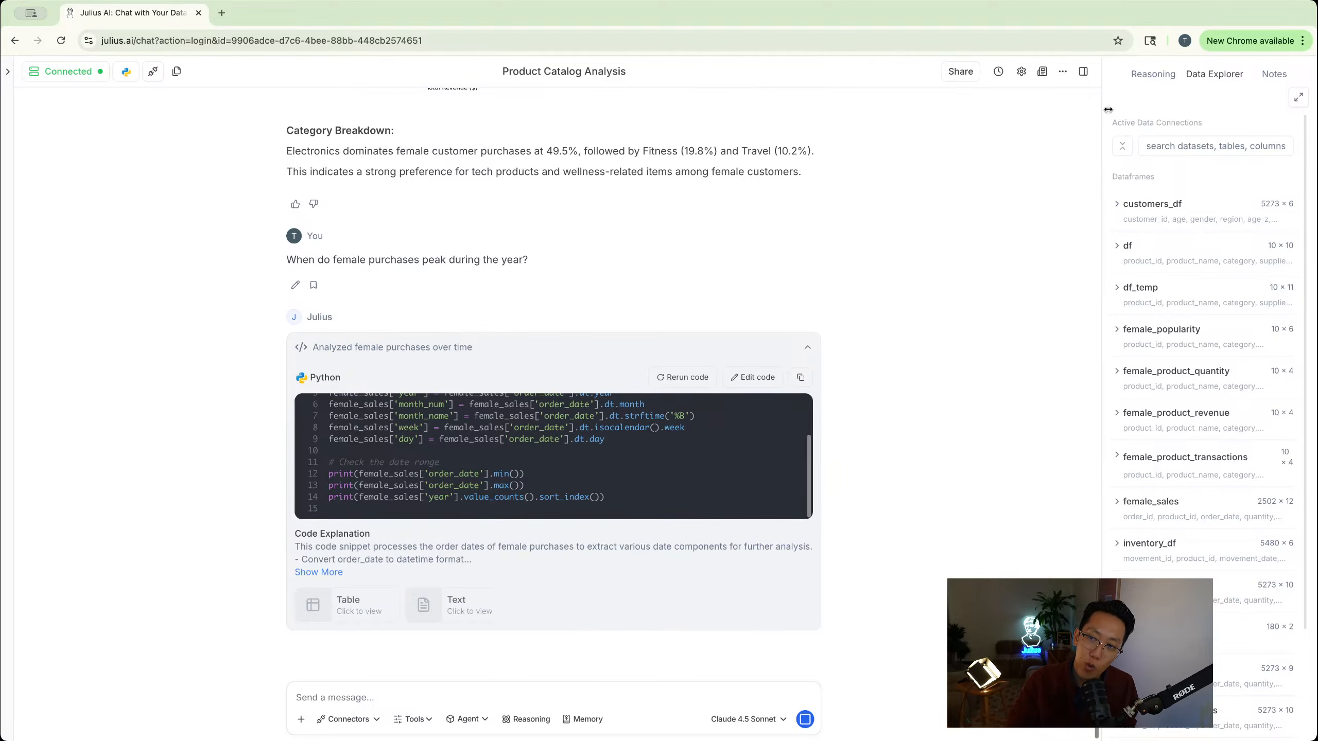
Widen the Data Explorer to about half the window and show the female_popularity dataframe's table
{"action": "left_click_drag", "start_coordinate": [1107, 110], "coordinate": [681, 118]}
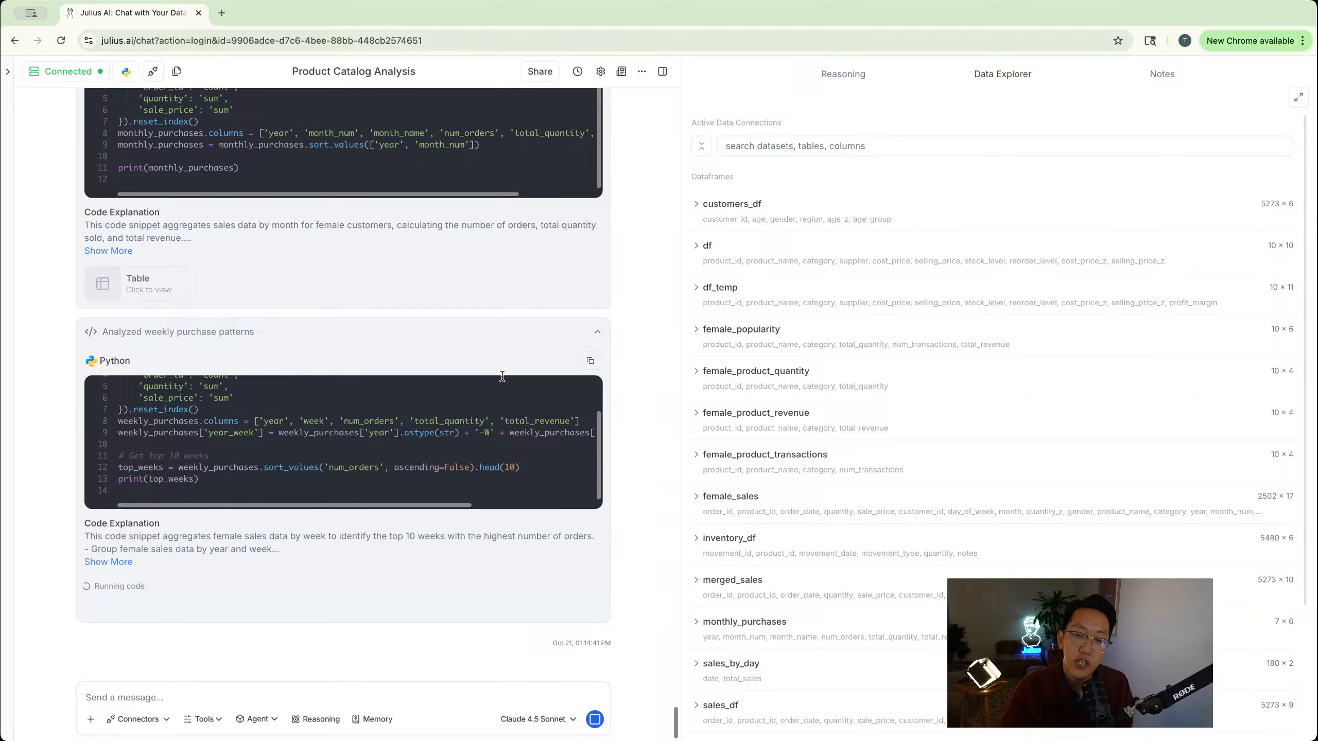
{"action": "left_click", "coordinate": [731, 335]}
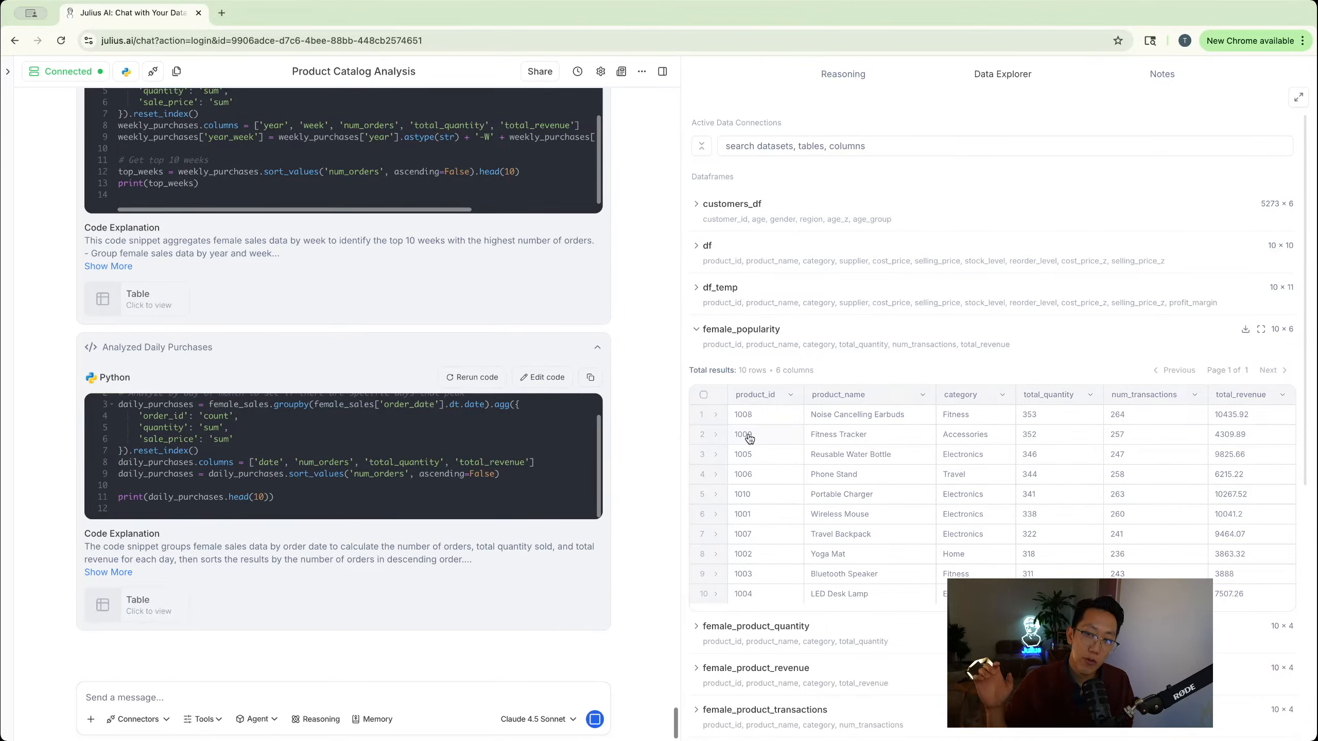
{"action": "scroll", "coordinate": [750, 435], "scroll_direction": "down", "scroll_amount": 10}
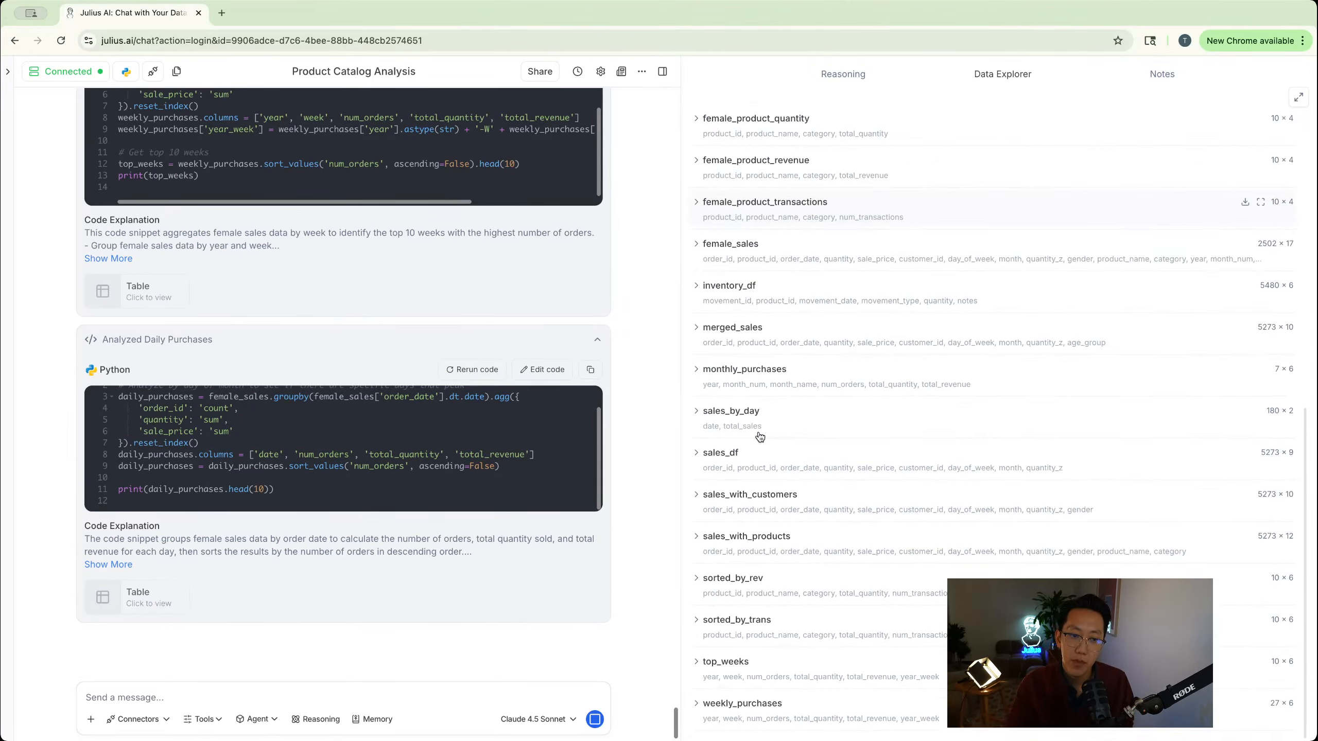
Return to the Most Popular Products for Female Customers table in the chat and expand it
{"action": "scroll", "coordinate": [338, 445], "scroll_direction": "up", "scroll_amount": 15}
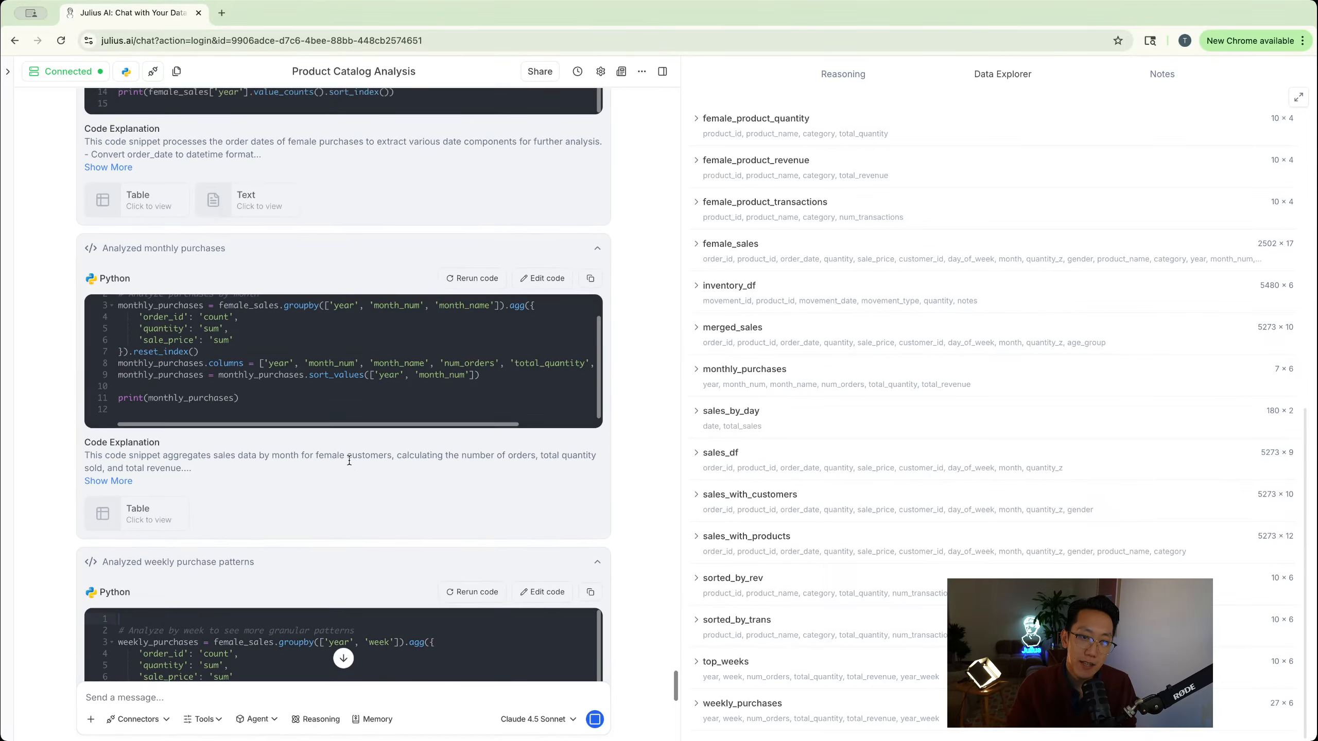
{"action": "scroll", "coordinate": [339, 445], "scroll_direction": "up", "scroll_amount": 20}
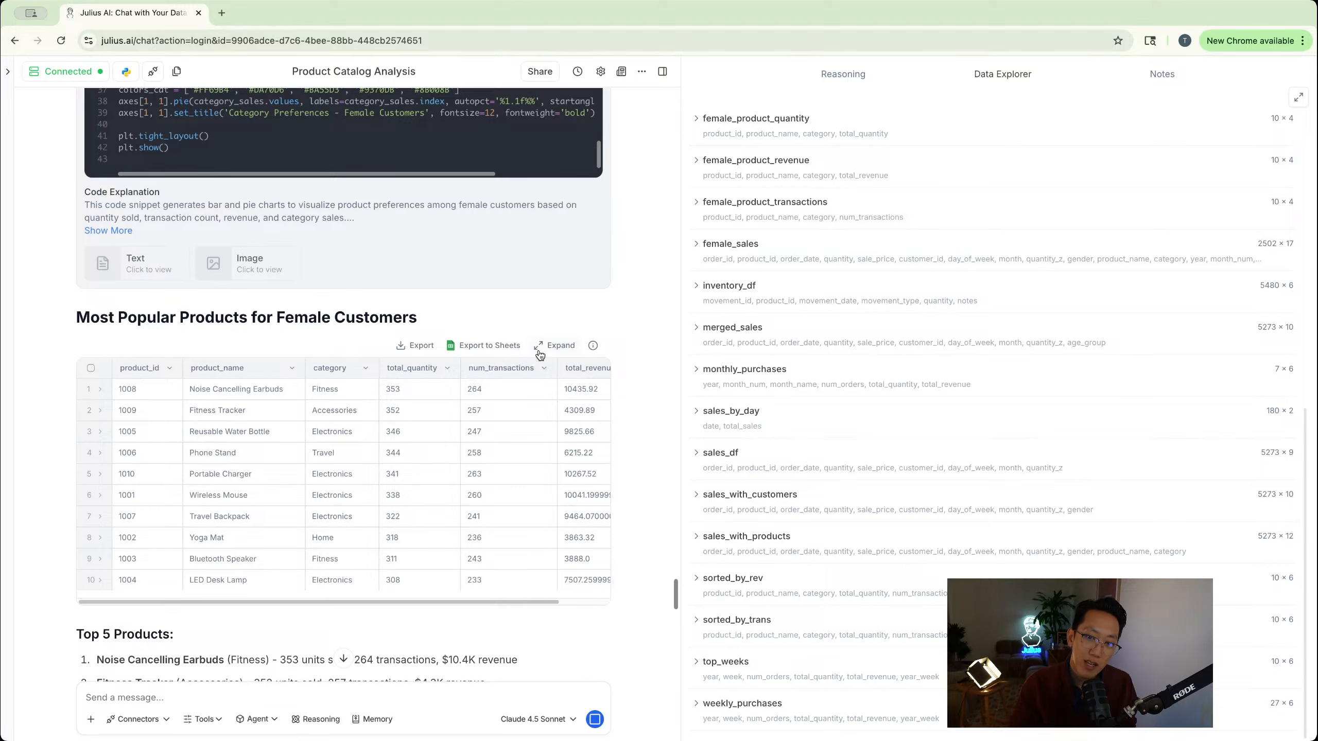
{"action": "left_click", "coordinate": [544, 349]}
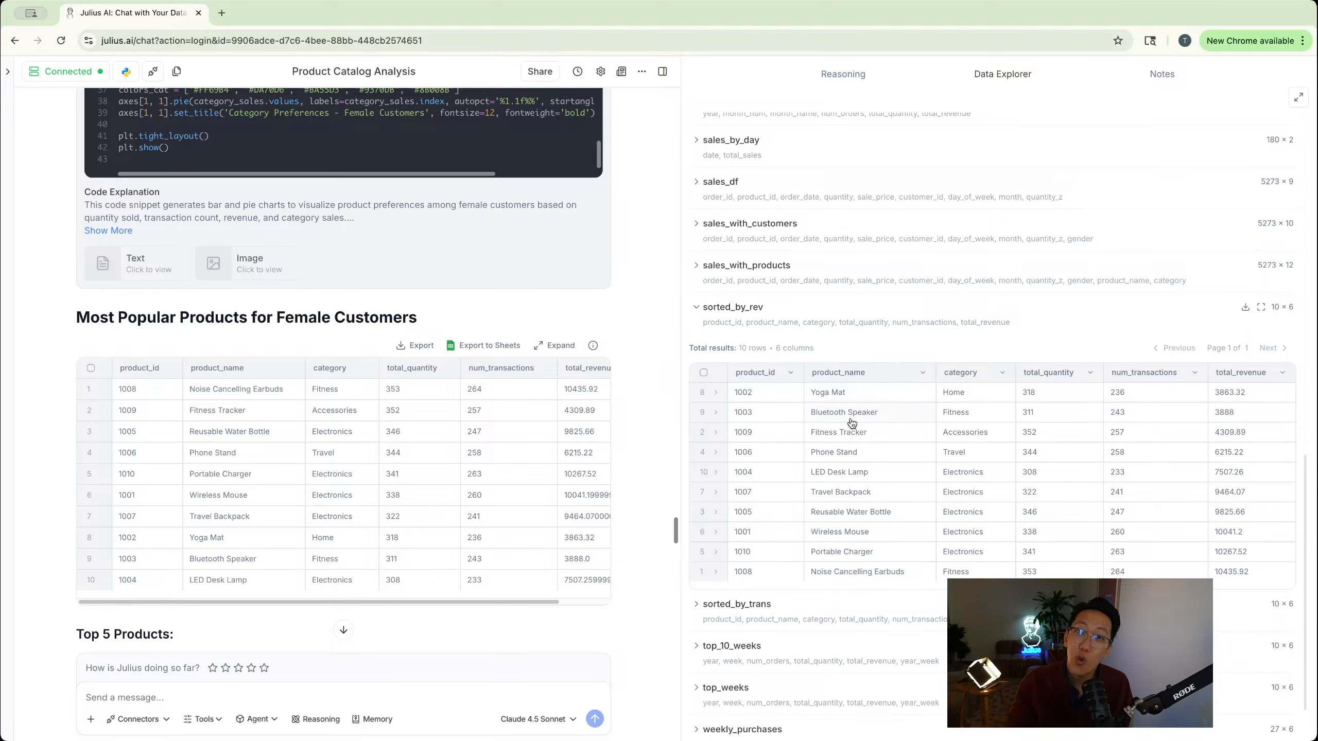
Examine the top products, revenue leaders and charts for female customers alongside the sorted_by_rev and female_popularity dataframes
{"action": "scroll", "coordinate": [850, 425], "scroll_direction": "down", "scroll_amount": 2}
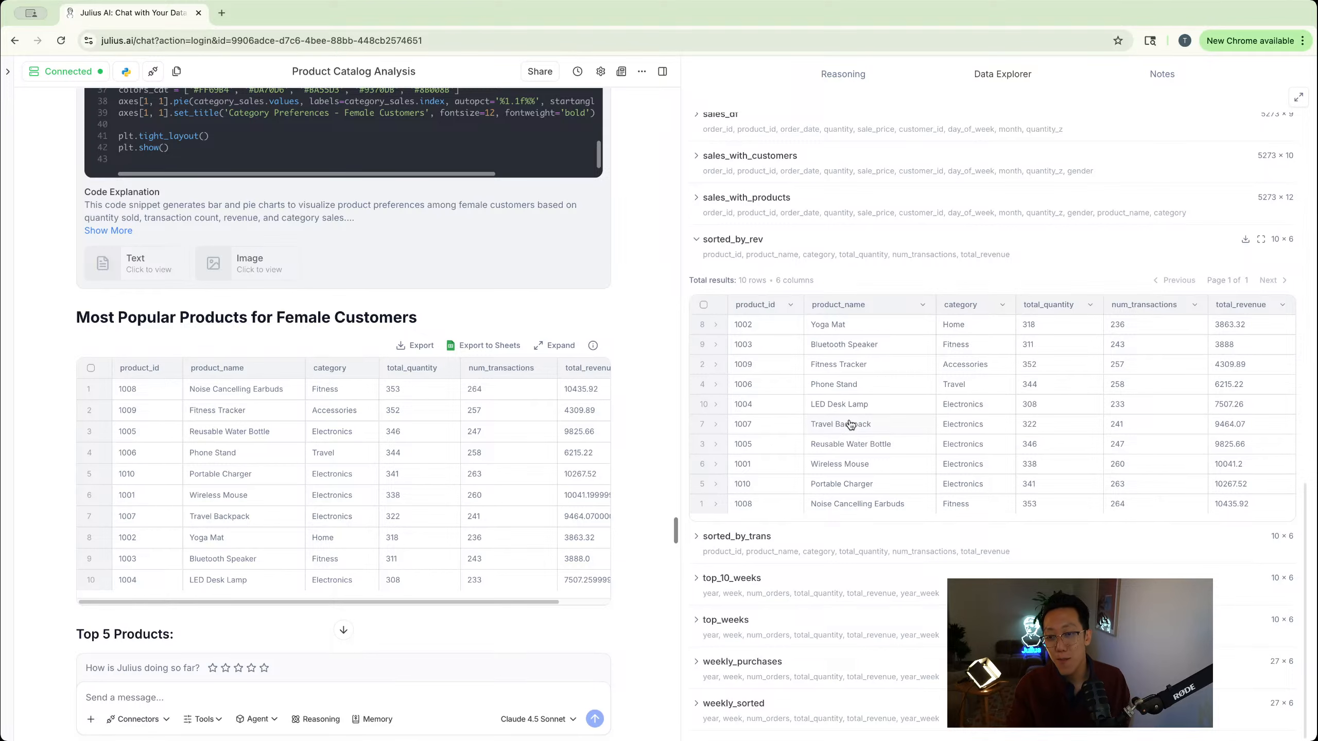
{"action": "scroll", "coordinate": [545, 363], "scroll_direction": "down", "scroll_amount": 8}
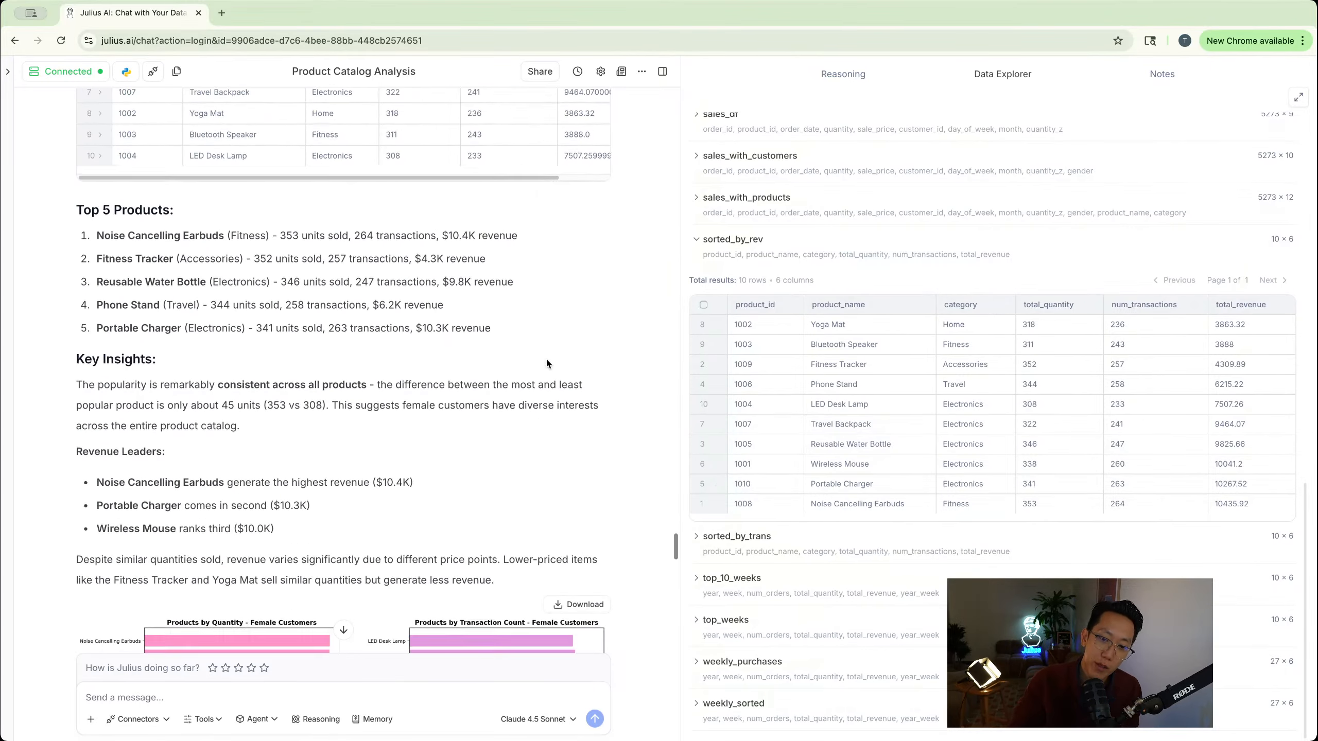
{"action": "scroll", "coordinate": [546, 363], "scroll_direction": "down", "scroll_amount": 6}
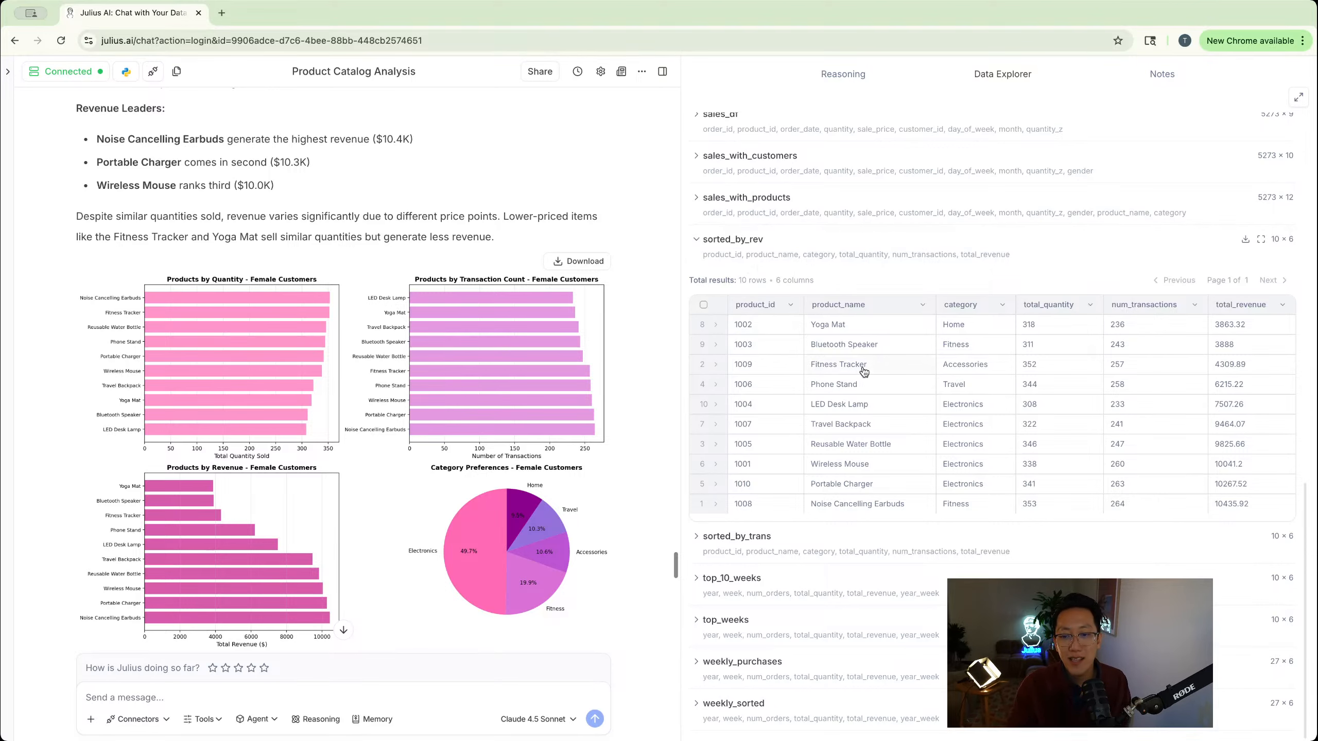
{"action": "scroll", "coordinate": [824, 380], "scroll_direction": "up", "scroll_amount": 10}
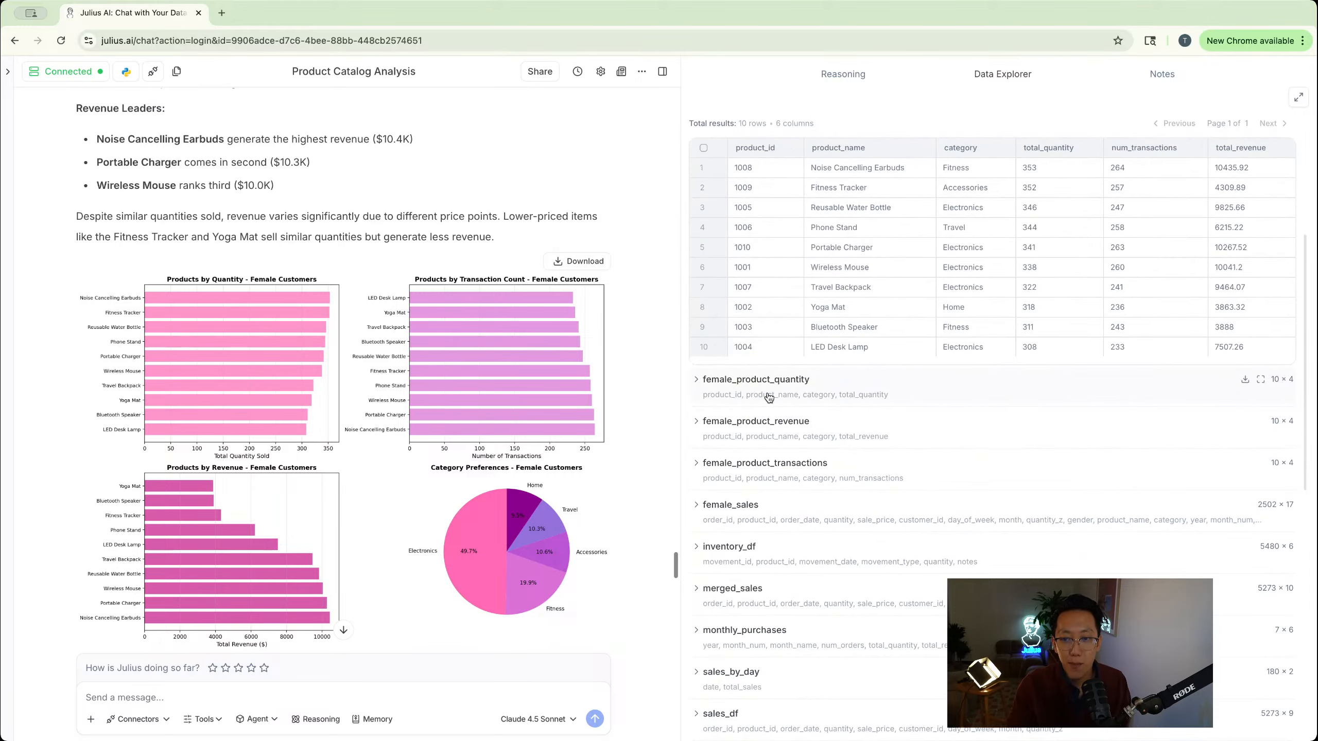
{"action": "scroll", "coordinate": [760, 385], "scroll_direction": "up", "scroll_amount": 2}
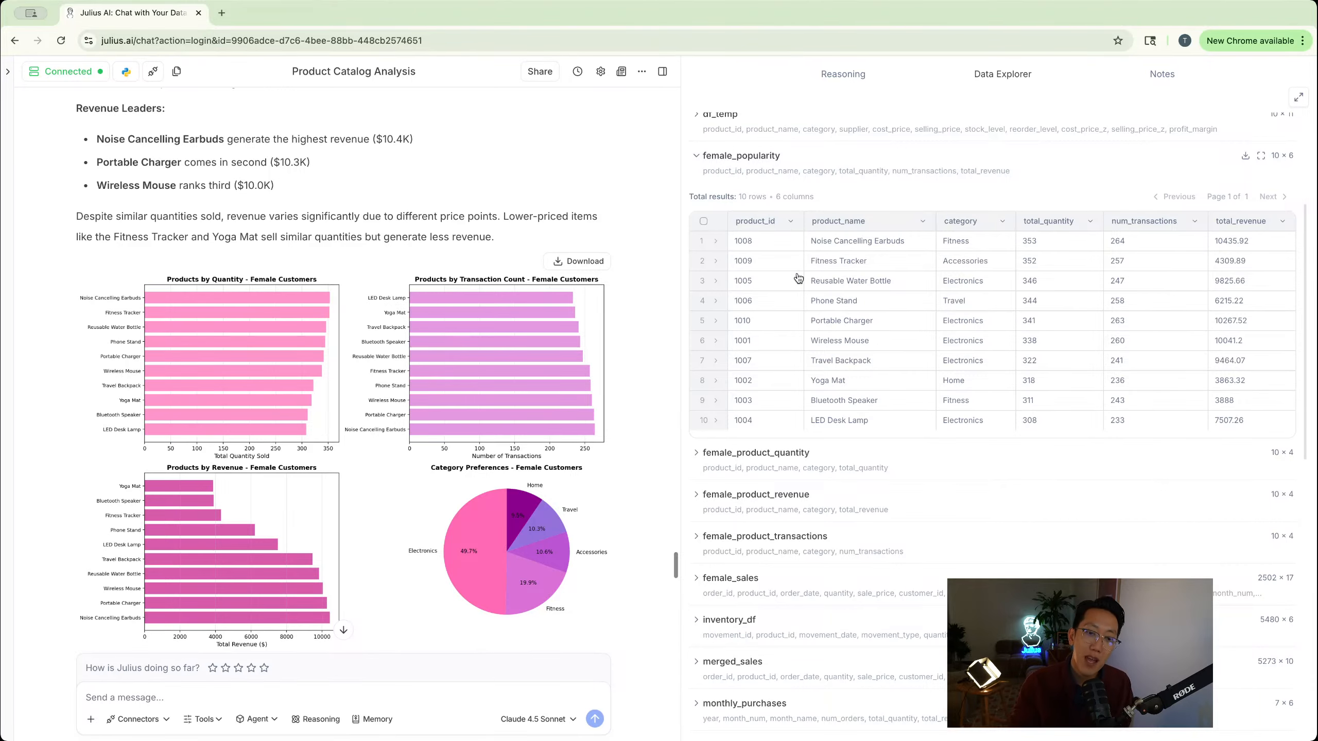
Review the answer on female purchase peaks, from its code blocks through the peak weeks and charts to the Key Insight
{"action": "scroll", "coordinate": [593, 335], "scroll_direction": "down", "scroll_amount": 15}
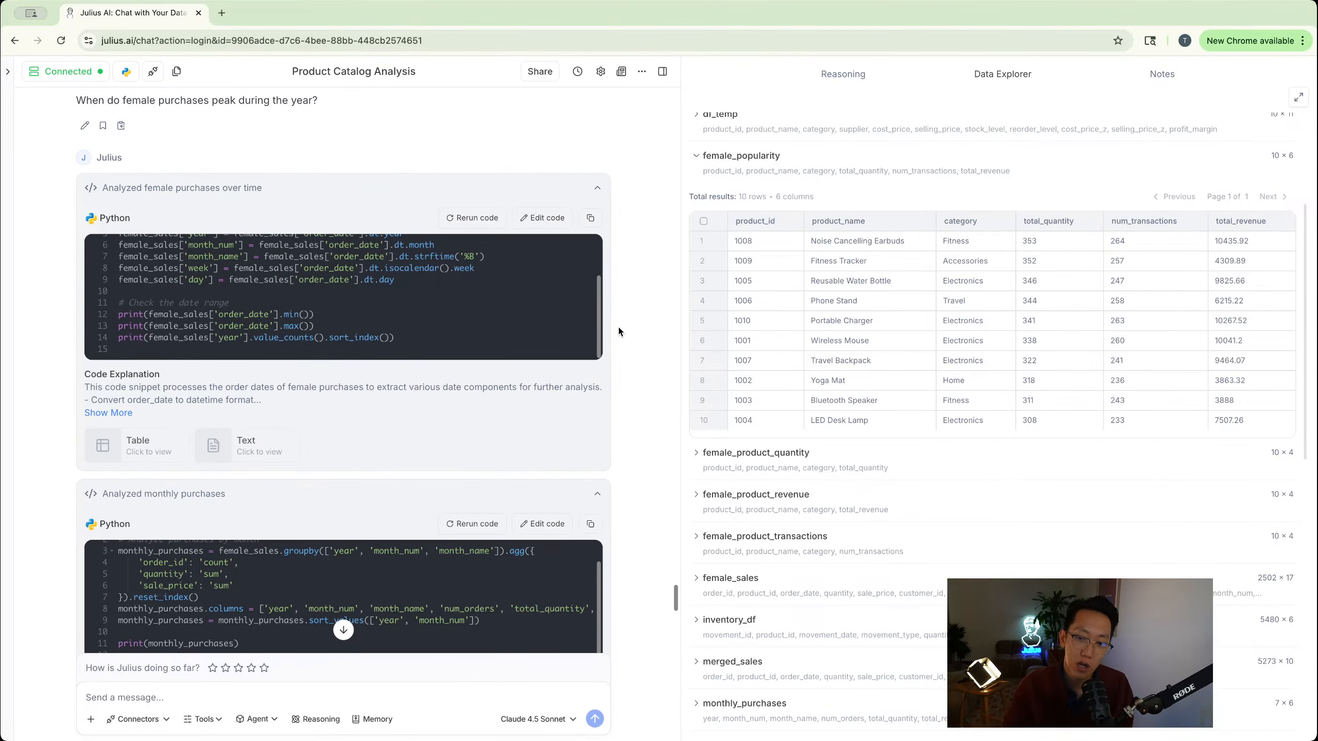
{"action": "scroll", "coordinate": [617, 328], "scroll_direction": "down", "scroll_amount": 8}
{"action": "scroll", "coordinate": [757, 207], "scroll_direction": "down", "scroll_amount": 8}
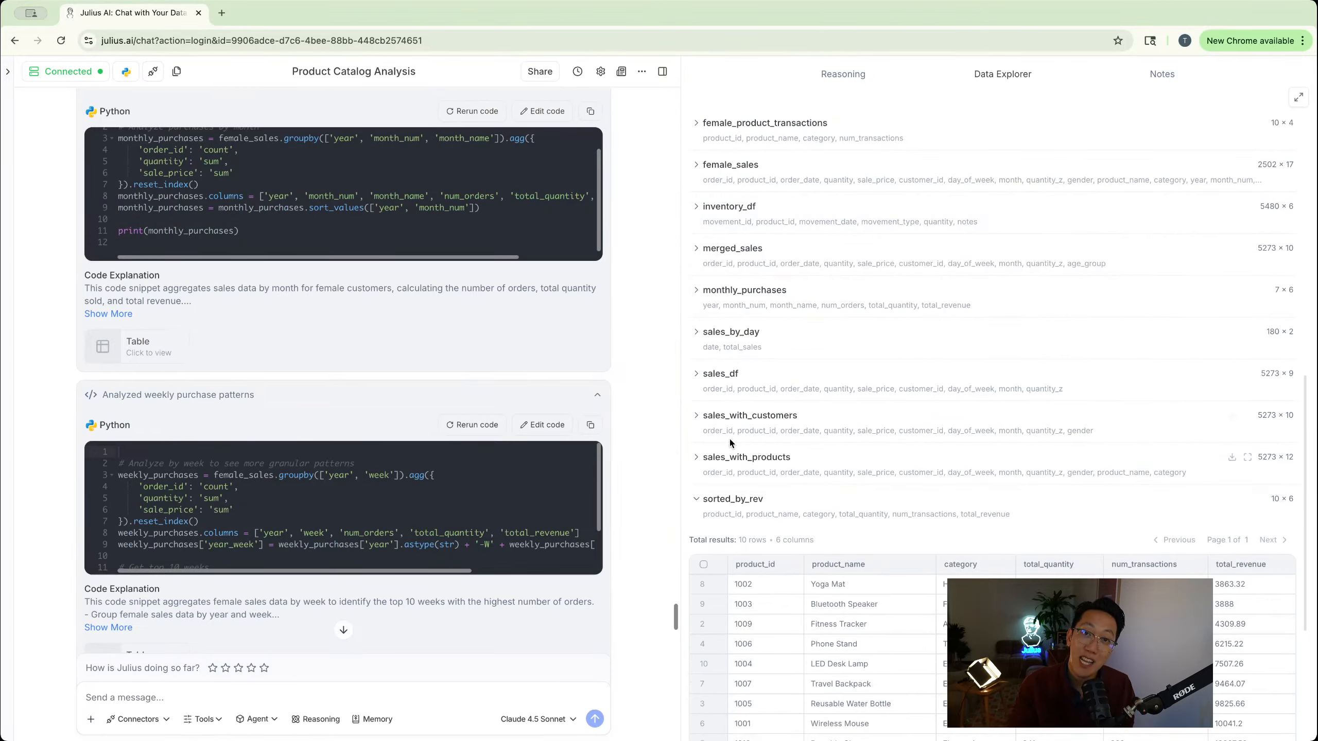
{"action": "scroll", "coordinate": [637, 408], "scroll_direction": "down", "scroll_amount": 10}
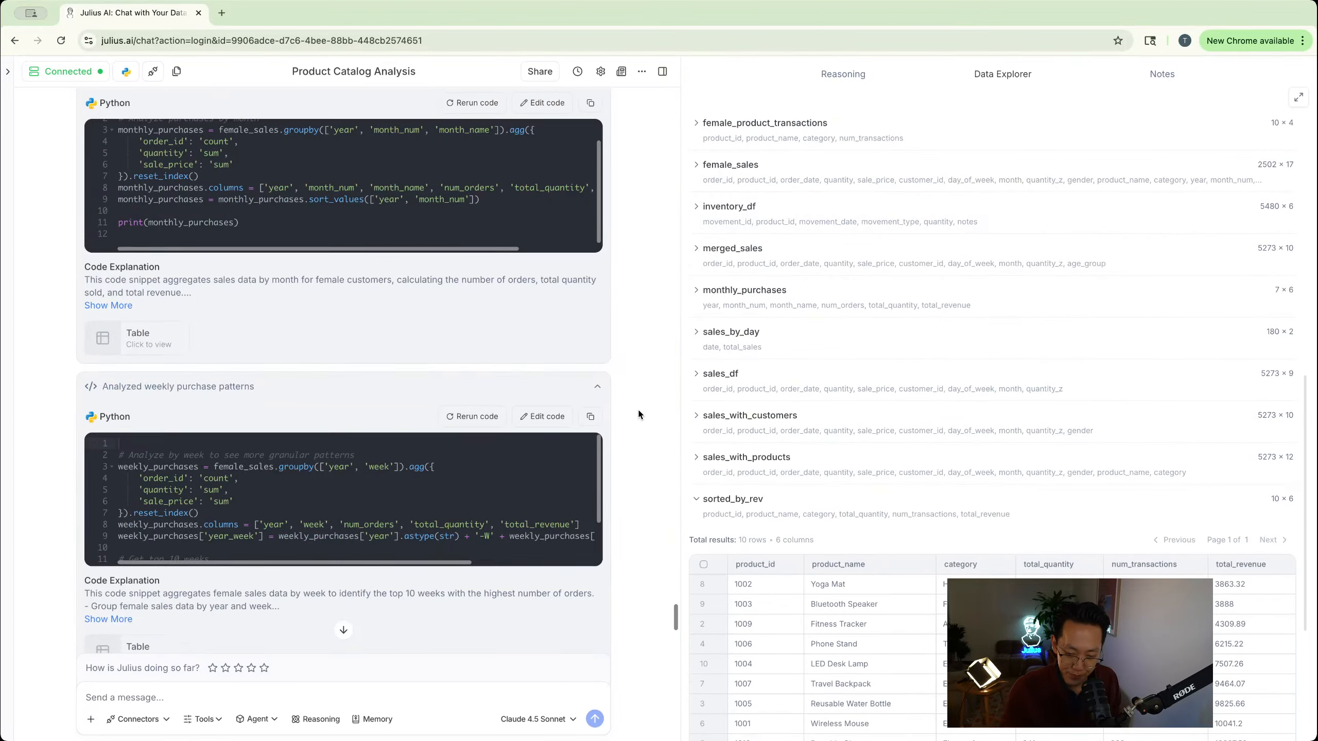
{"action": "scroll", "coordinate": [842, 464], "scroll_direction": "down", "scroll_amount": 1}
{"action": "scroll", "coordinate": [842, 464], "scroll_direction": "down", "scroll_amount": 5}
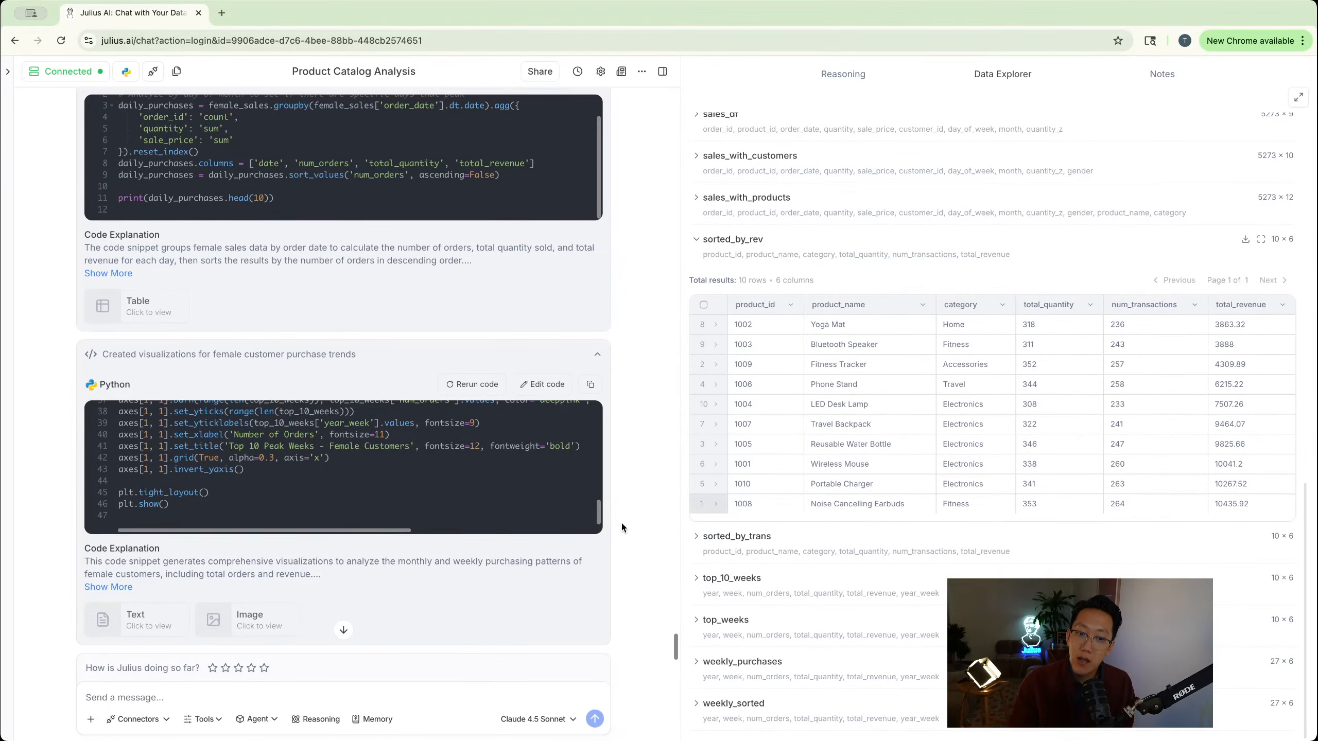
{"action": "scroll", "coordinate": [622, 523], "scroll_direction": "down", "scroll_amount": 15}
{"action": "scroll", "coordinate": [295, 203], "scroll_direction": "down", "scroll_amount": 10}
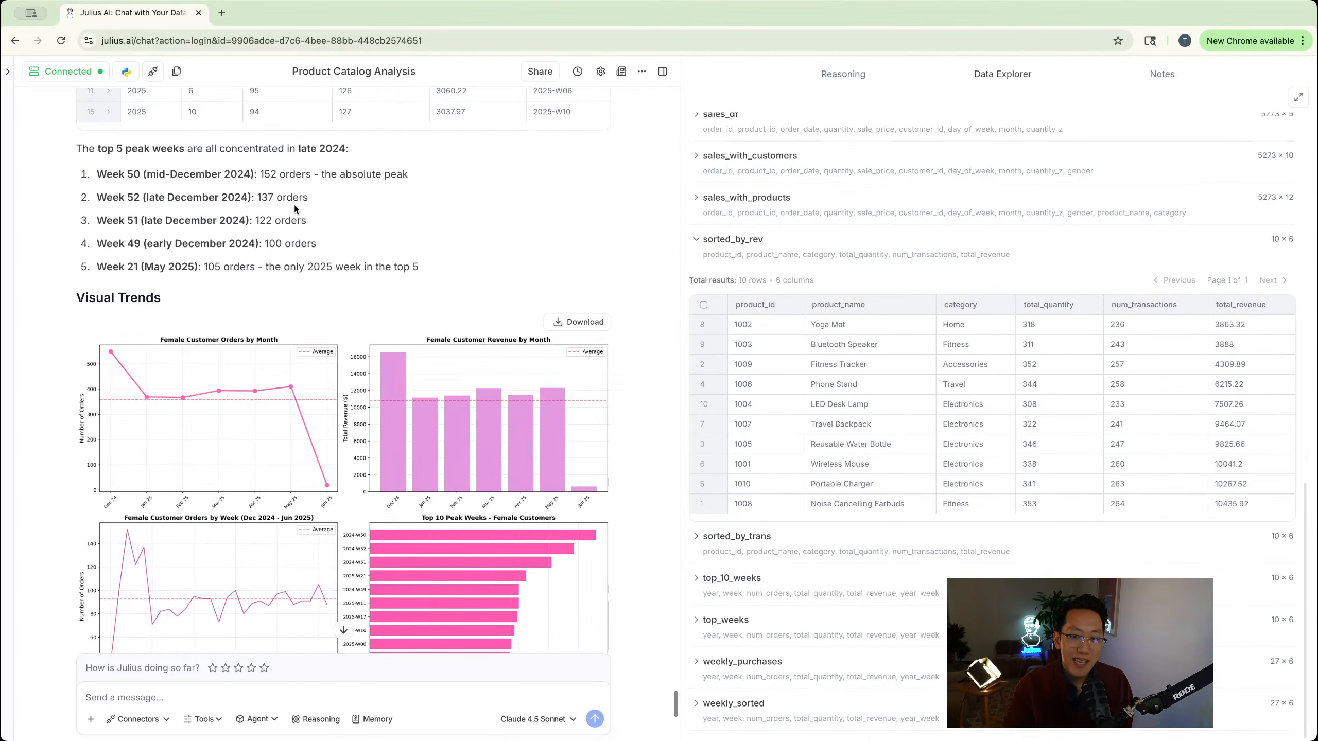
{"action": "scroll", "coordinate": [319, 247], "scroll_direction": "down", "scroll_amount": 6}
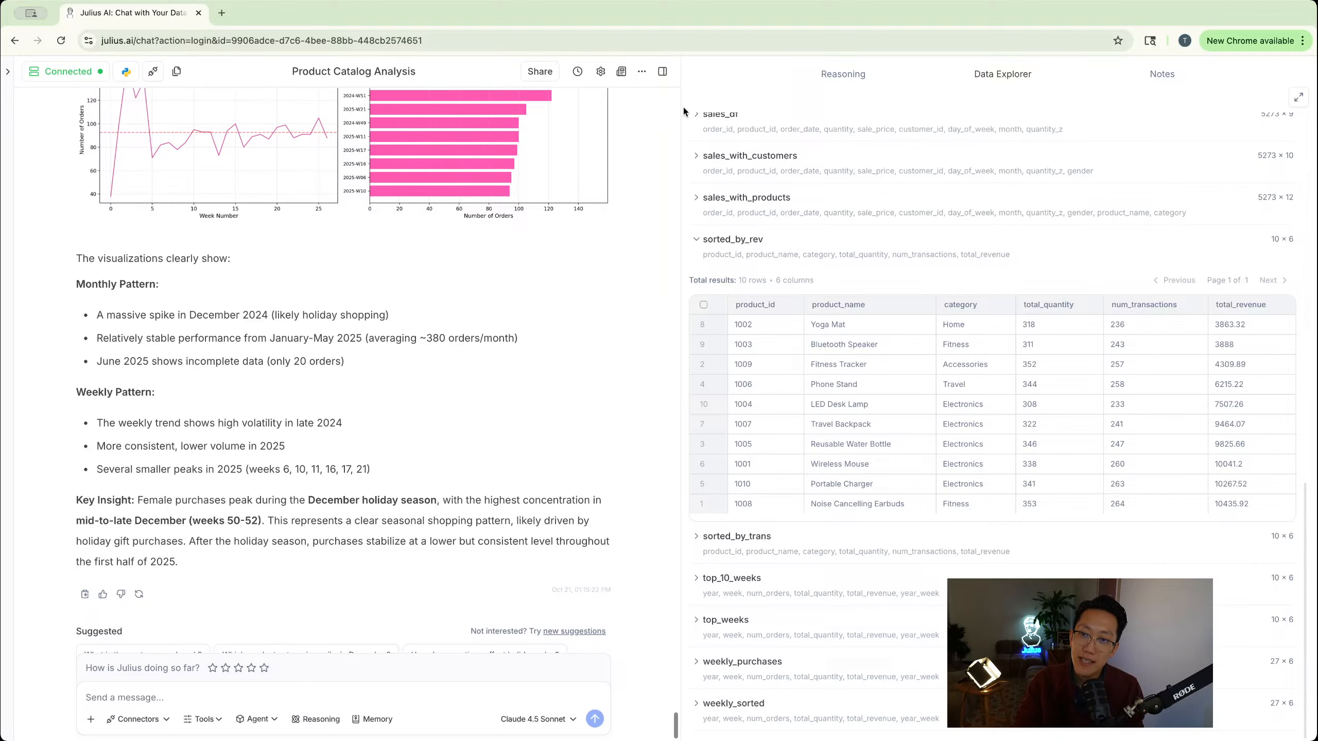
Enable Reasoning and ask "Let's create a machine learning model to forecast which products are best to focus on to improve revenue for our male users and customers"
{"action": "left_click", "coordinate": [828, 82]}
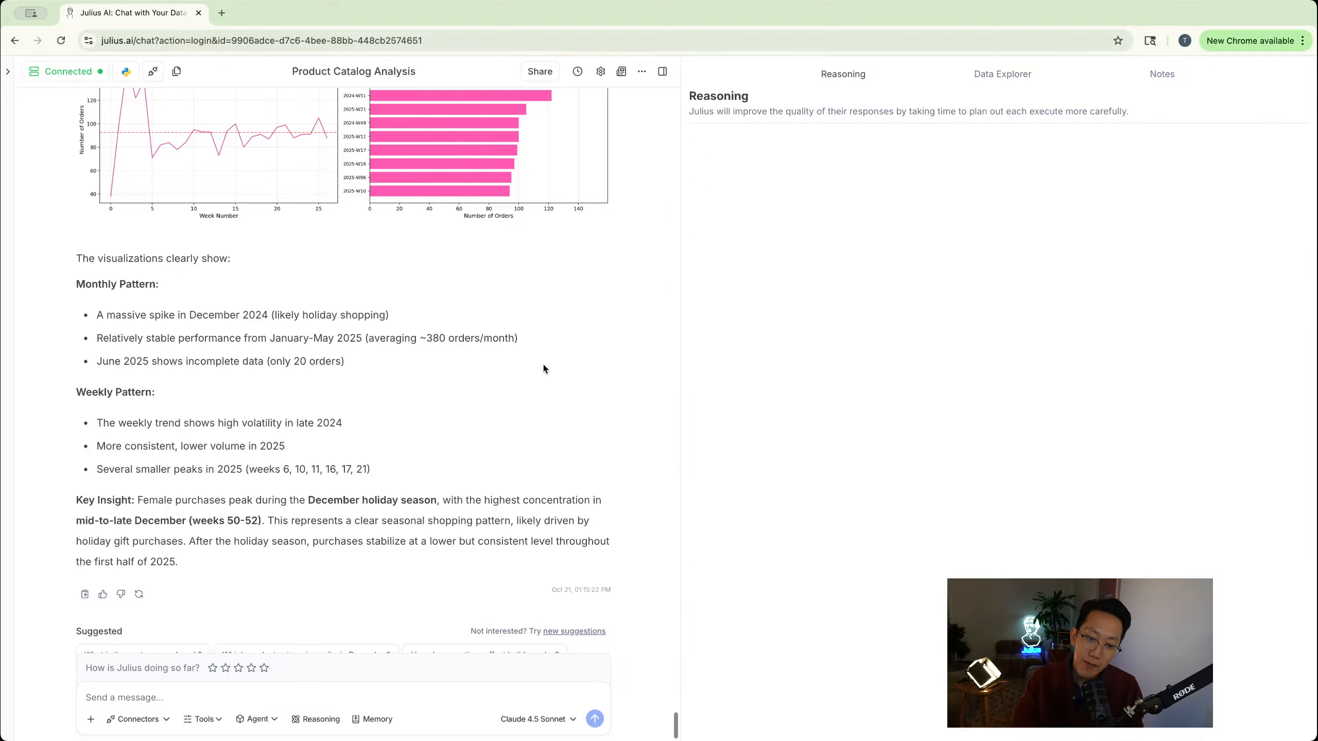
{"action": "left_click", "coordinate": [320, 721]}
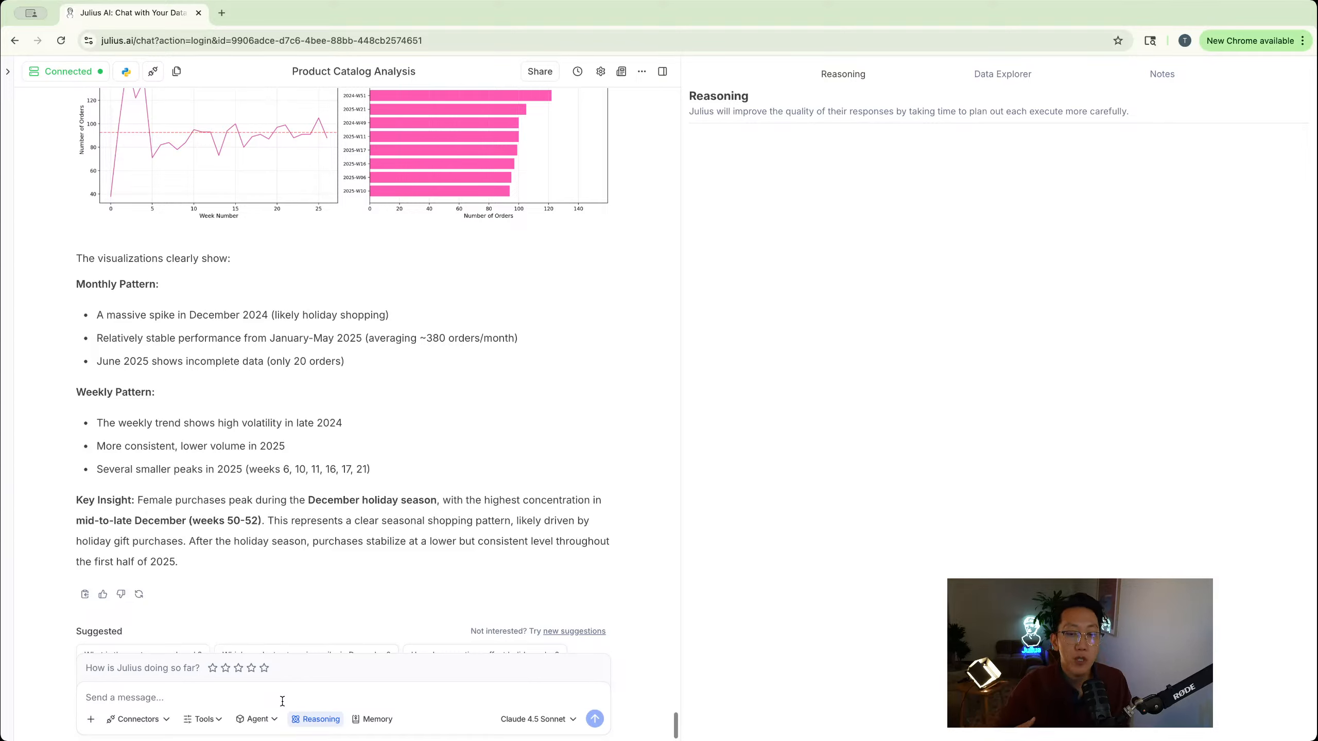
{"action": "left_click", "coordinate": [282, 701]}
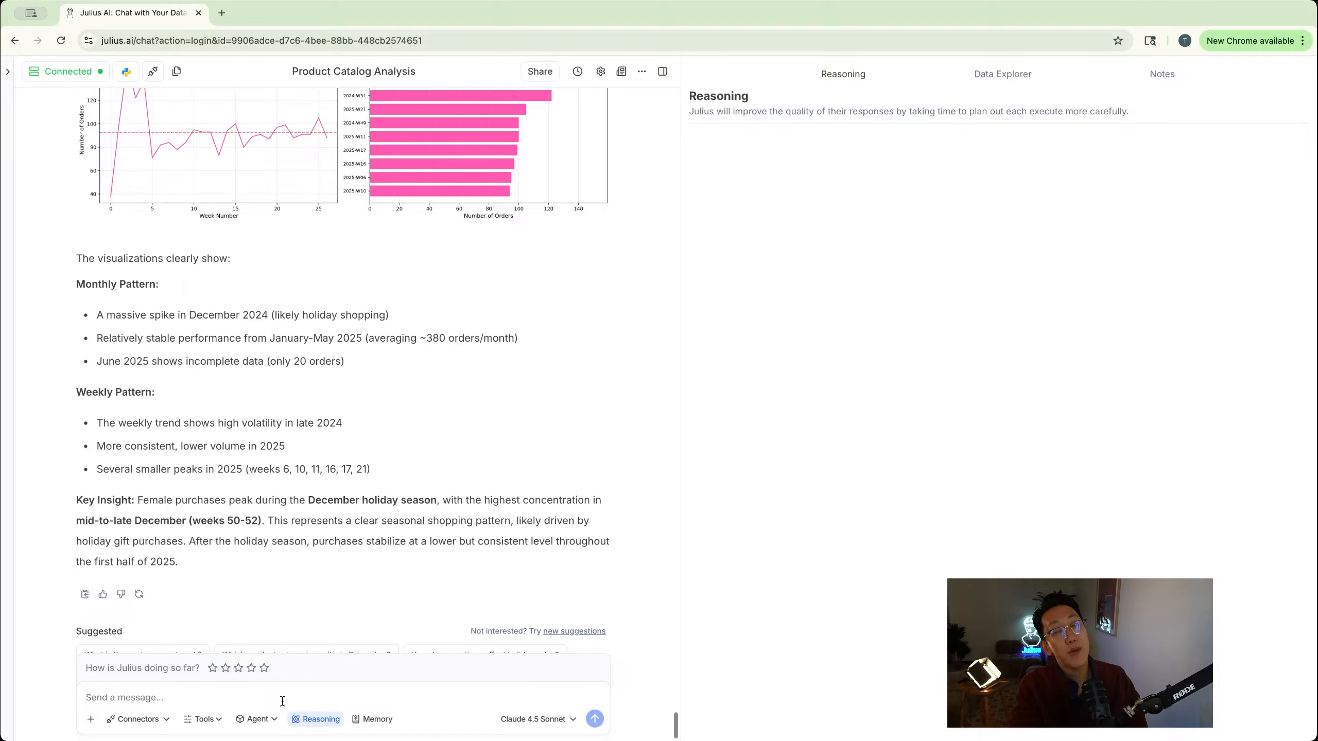
{"action": "type", "text": "Let's creat"}
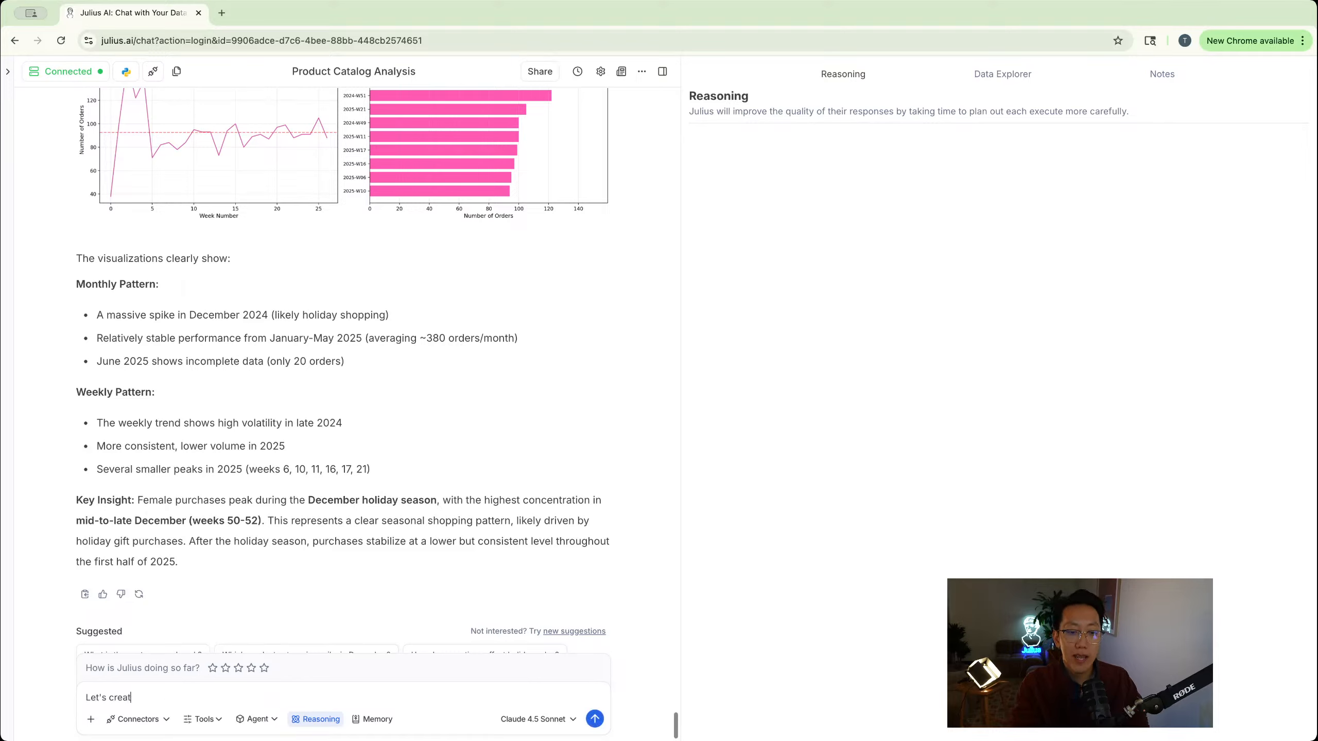
{"action": "type", "text": "e a machine learni"}
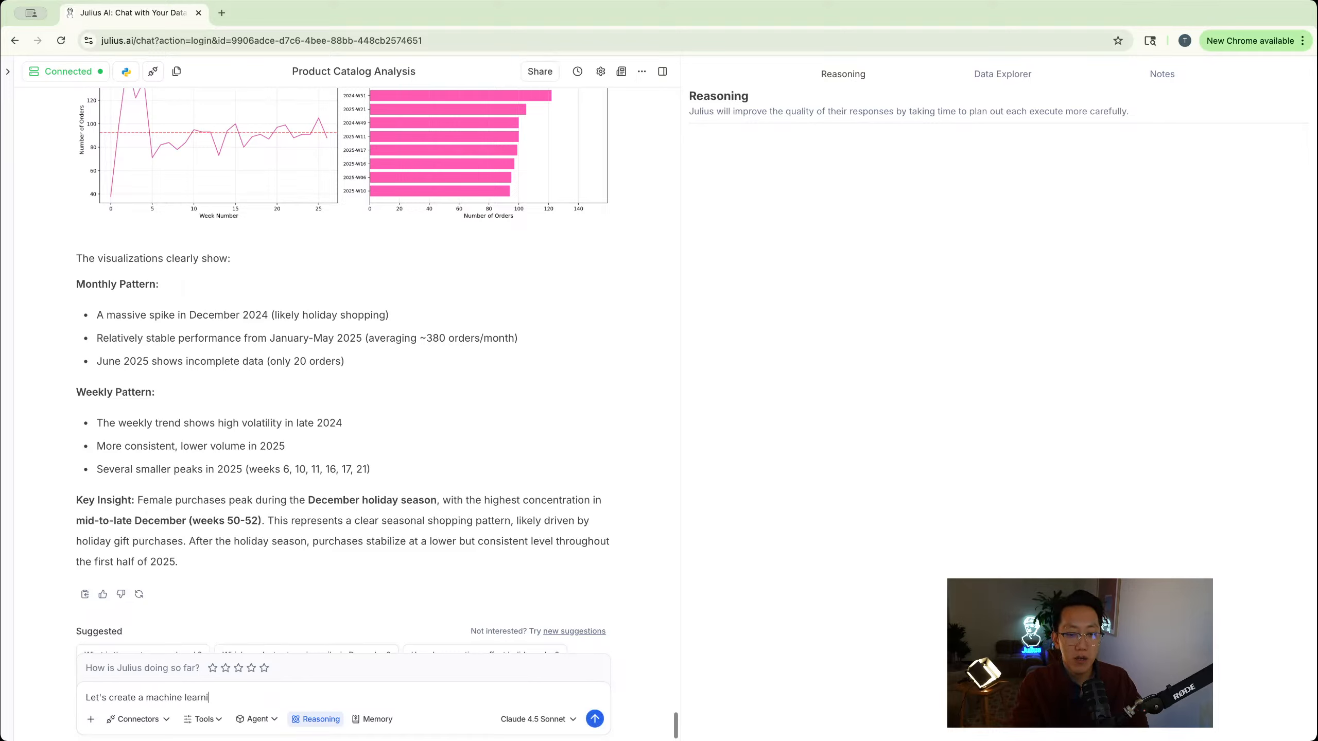
{"action": "type", "text": "ng model to forecast whi"}
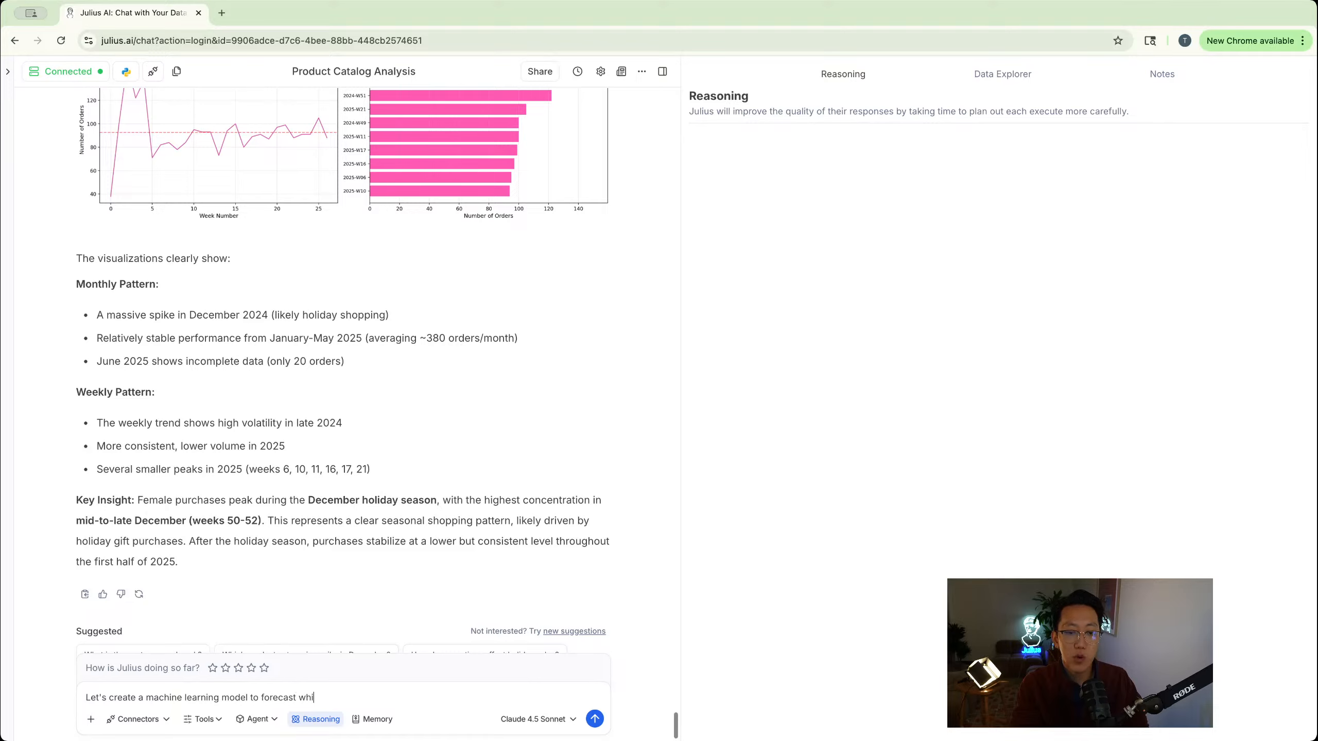
{"action": "type", "text": "ch products are best to focus on"}
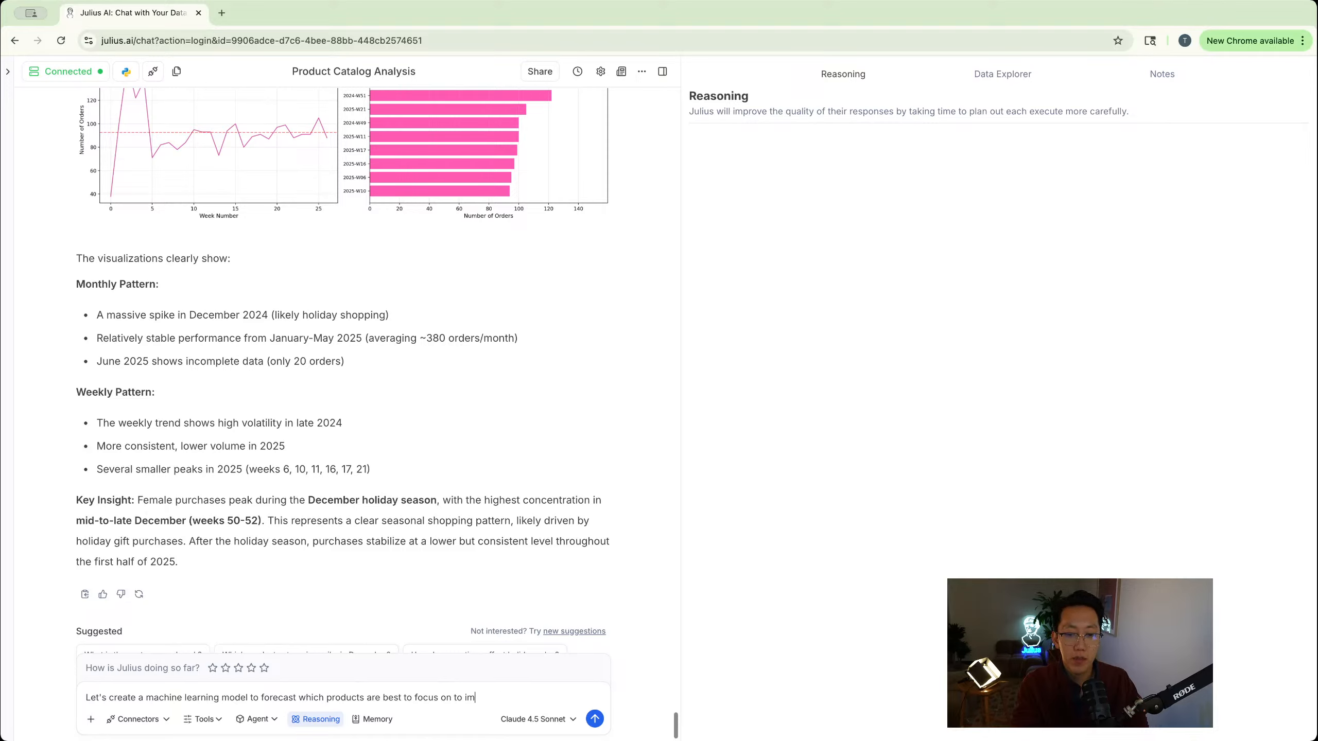
{"action": "type", "text": "to impe"}
{"action": "key", "text": "BackSpace"}
{"action": "type", "text": "rove revenue for our male"}
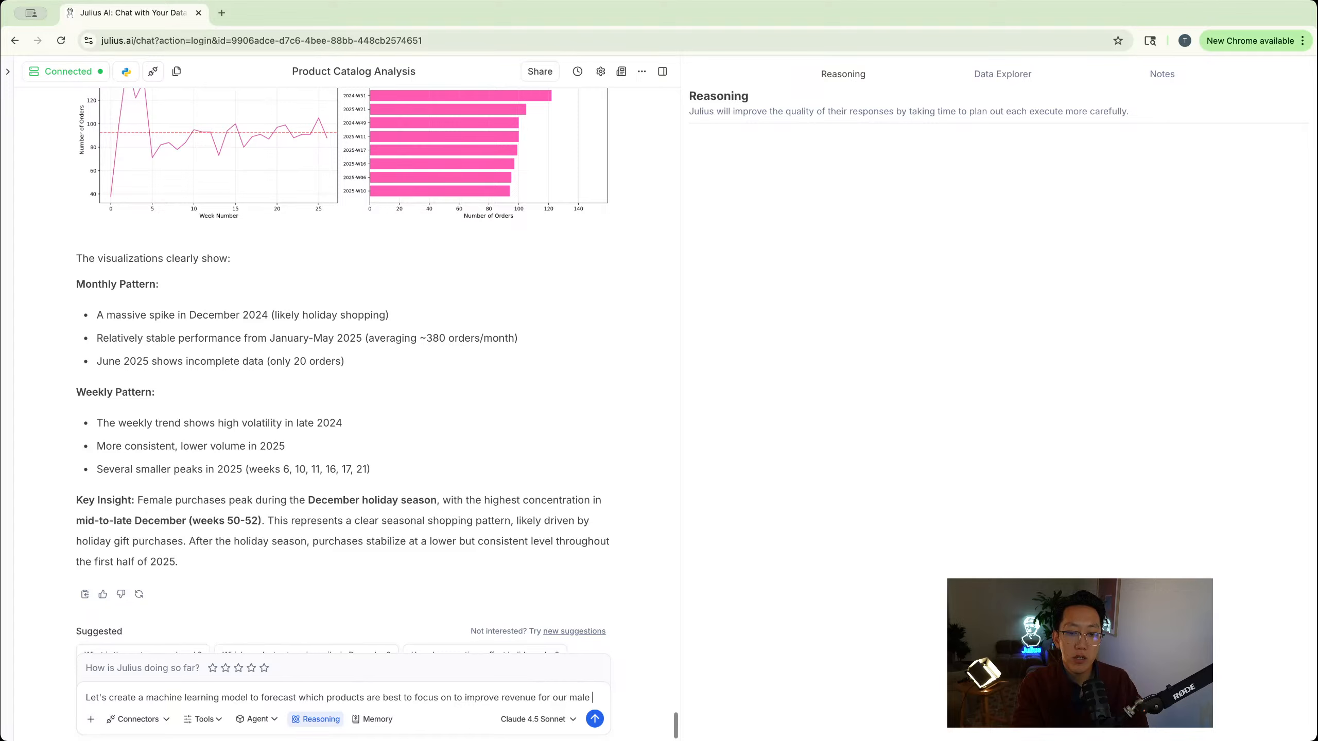
{"action": "type", "text": " users and customers"}
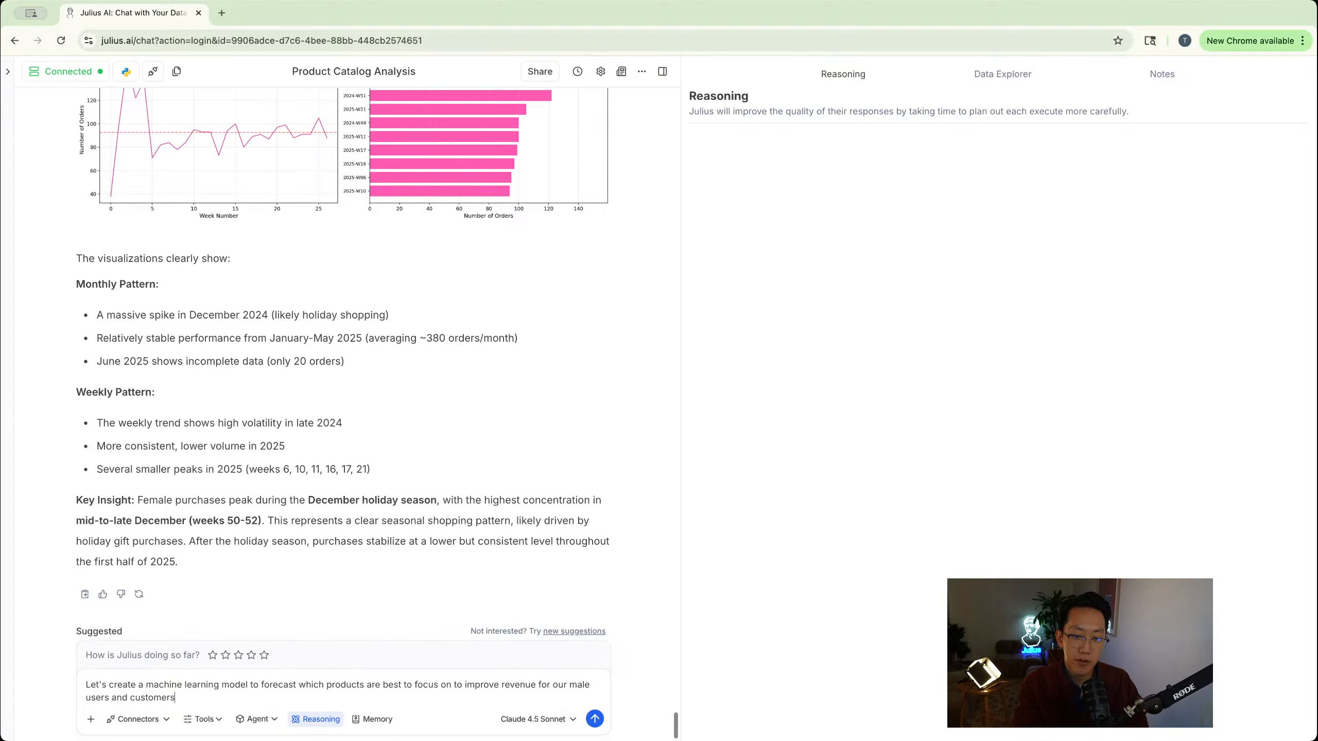
{"action": "key", "text": "Return"}
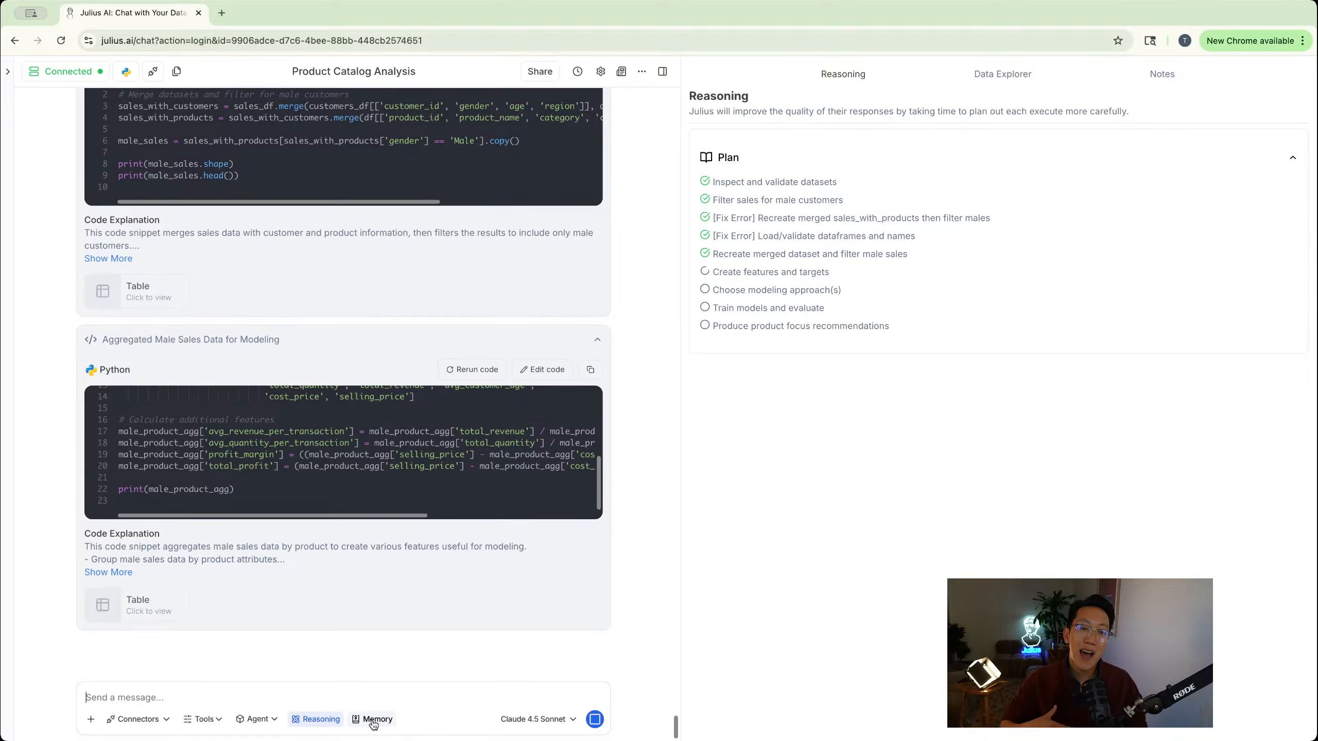
Preview the available chart themes and open the chart theme settings, keeping No Theme selected
{"action": "left_click", "coordinate": [405, 690]}
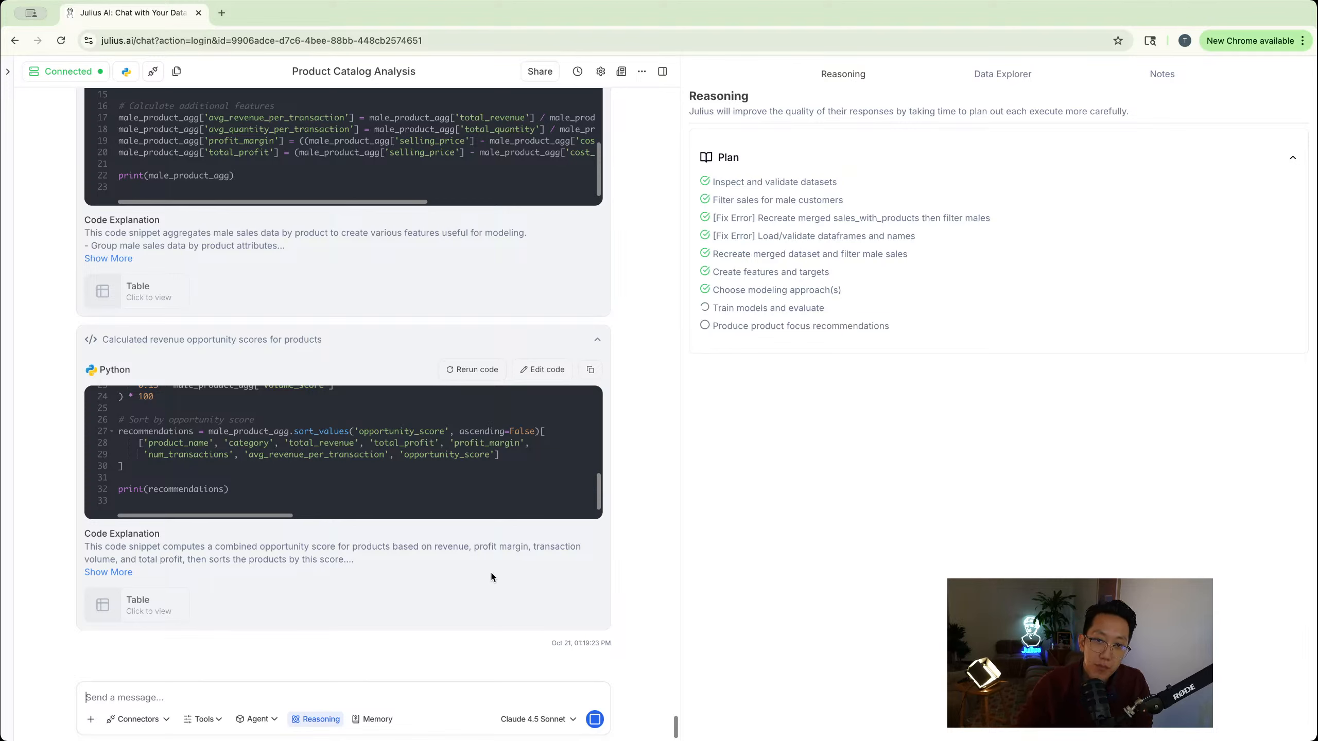
{"action": "left_click", "coordinate": [432, 697]}
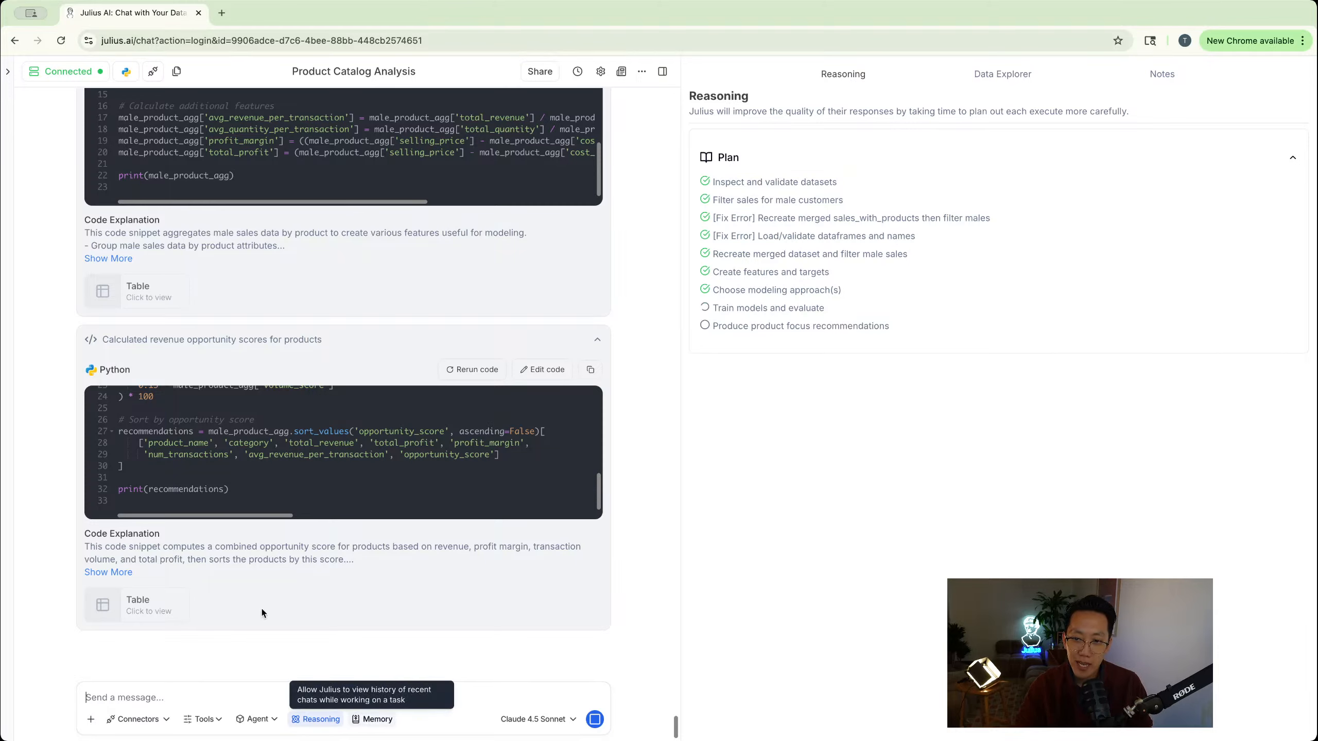
{"action": "left_click", "coordinate": [202, 727]}
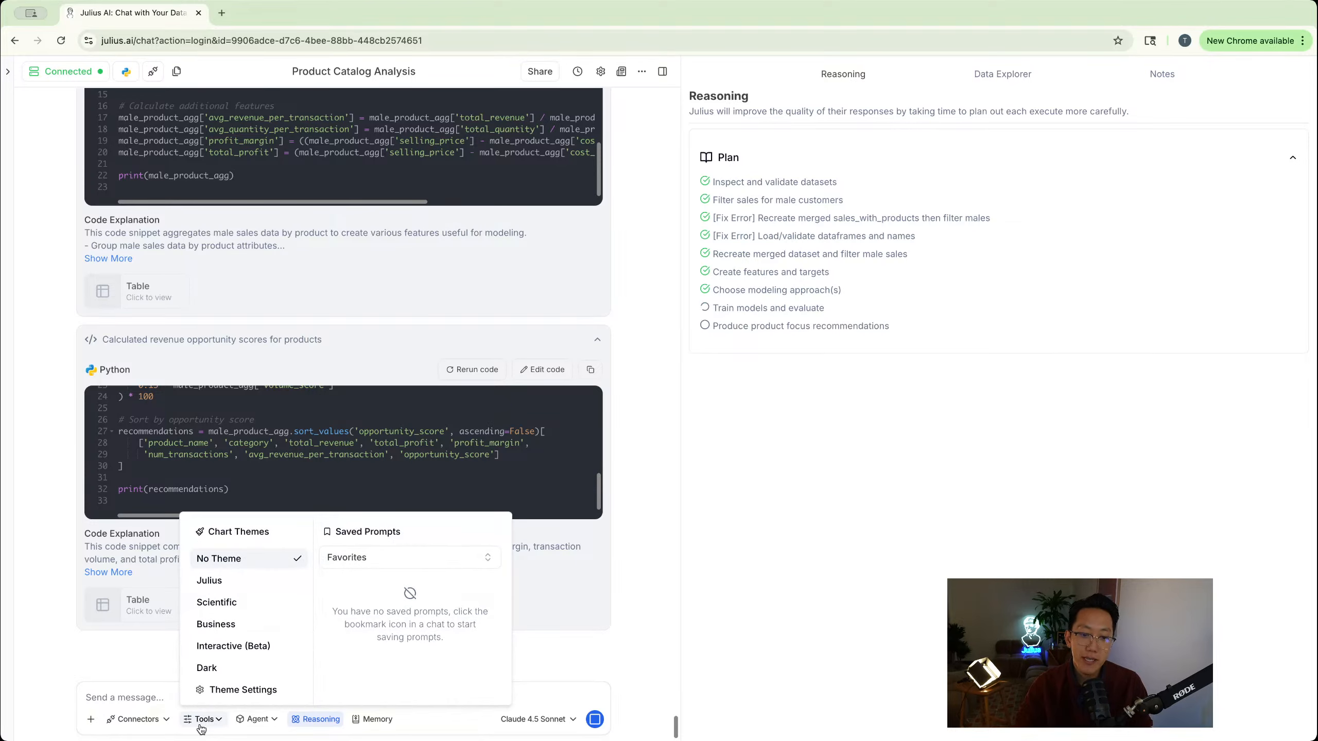
{"action": "mouse_move", "coordinate": [234, 583]}
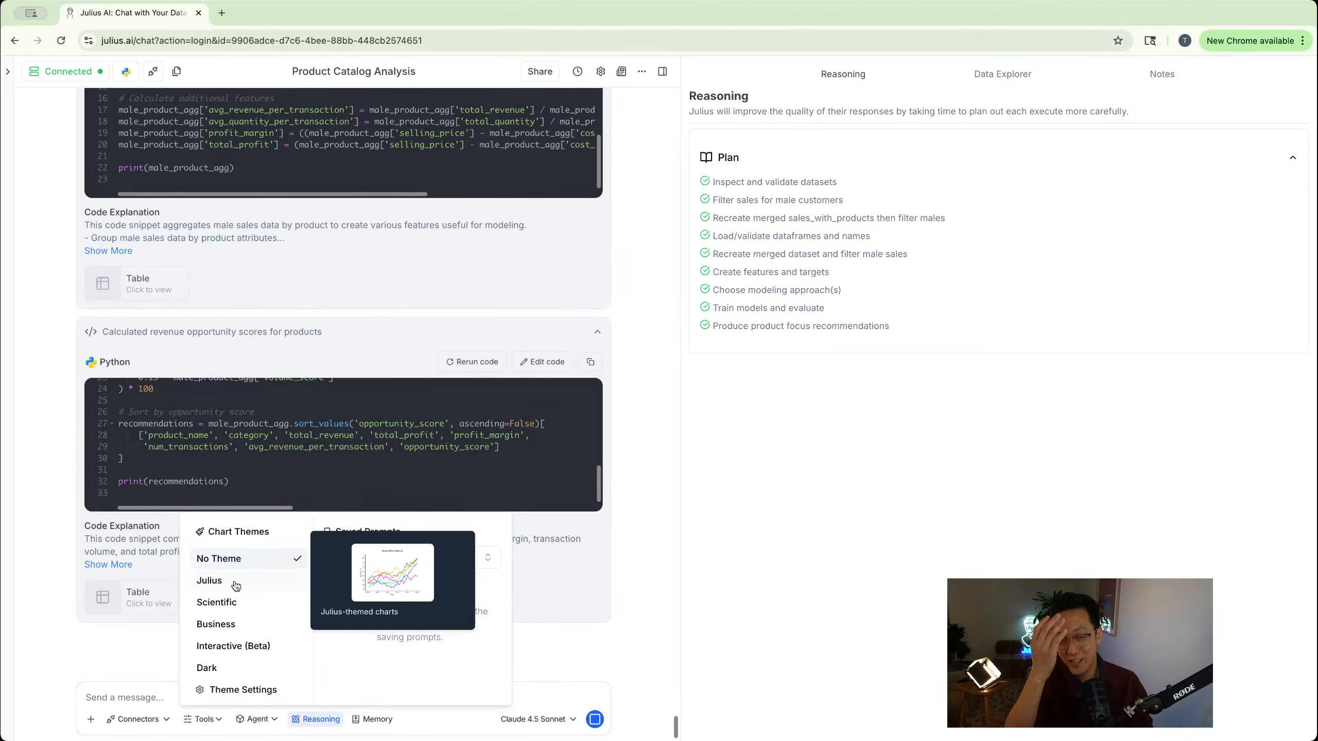
{"action": "mouse_move", "coordinate": [274, 597]}
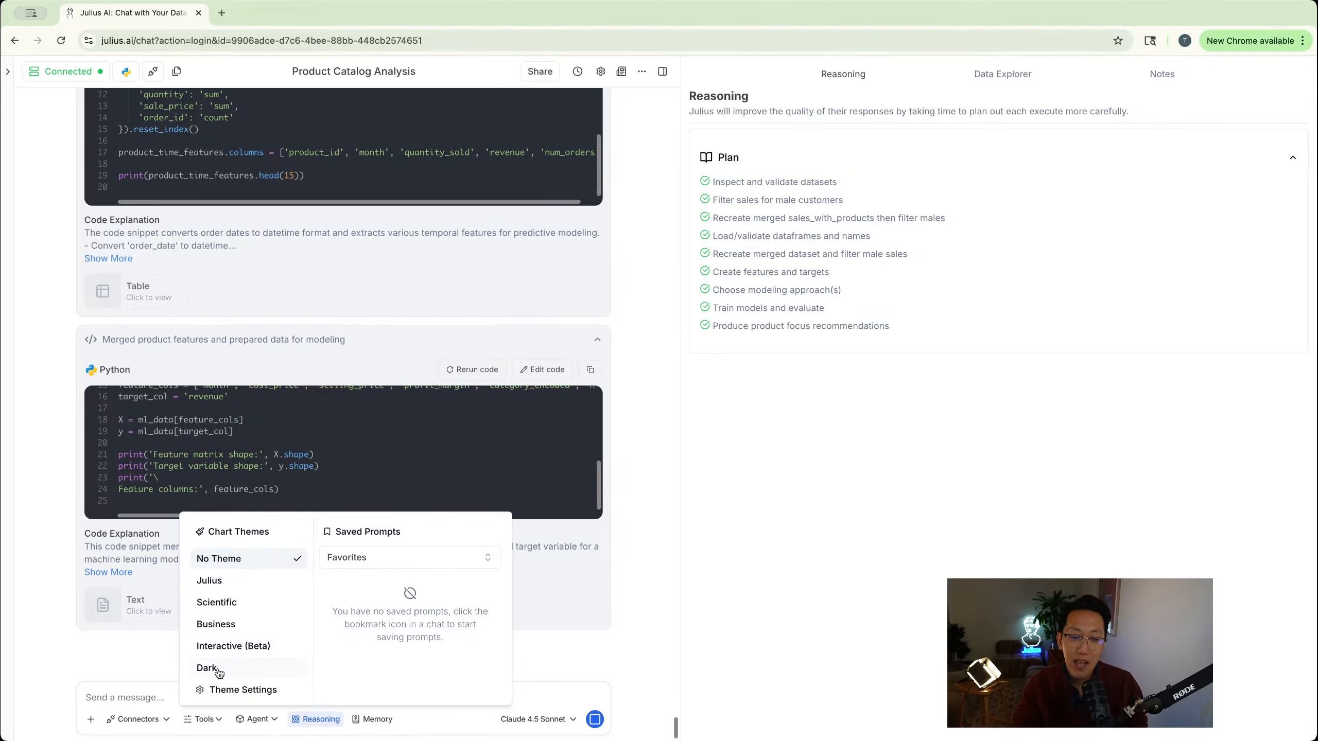
{"action": "left_click", "coordinate": [240, 691]}
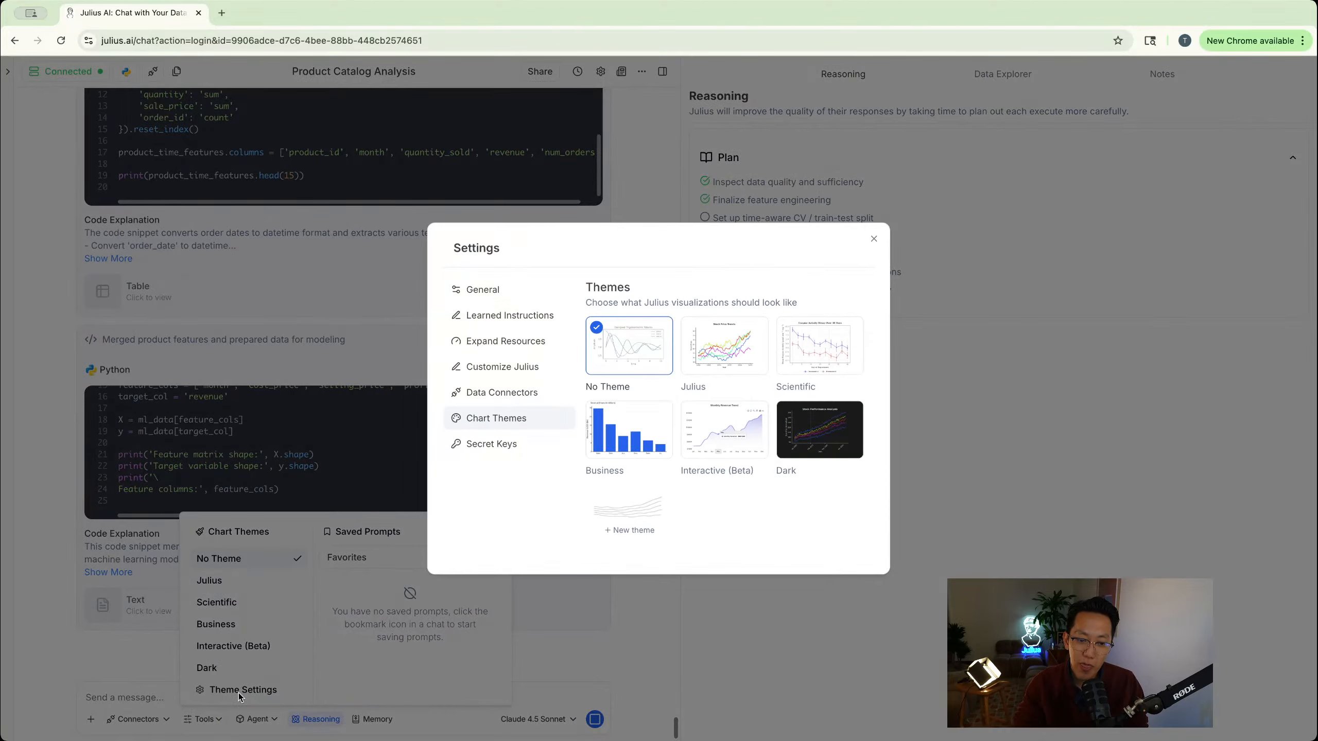
Draft a new chart theme using the suggested Figure Size, Spines, Bar Charts and Axis Labels instructions
{"action": "left_click", "coordinate": [627, 530]}
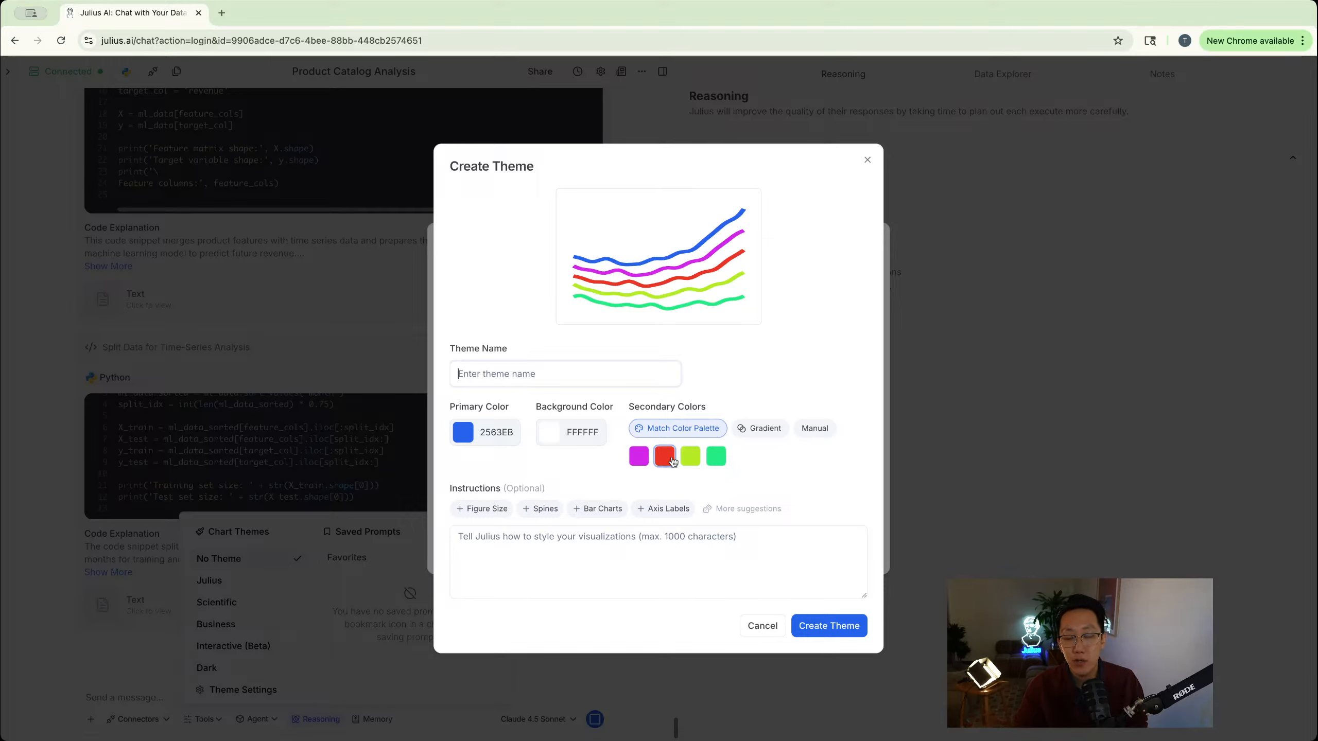
{"action": "left_click", "coordinate": [487, 510]}
{"action": "left_click", "coordinate": [475, 511]}
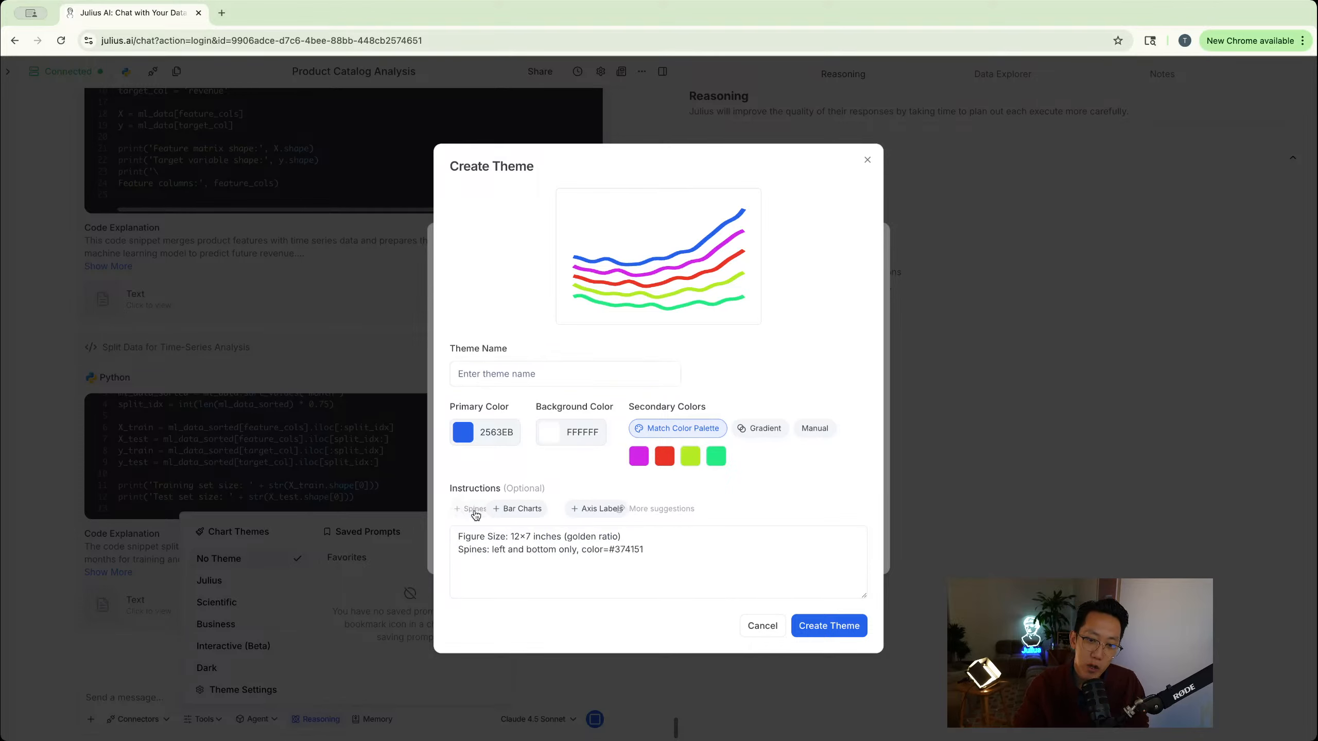
{"action": "left_click", "coordinate": [475, 511]}
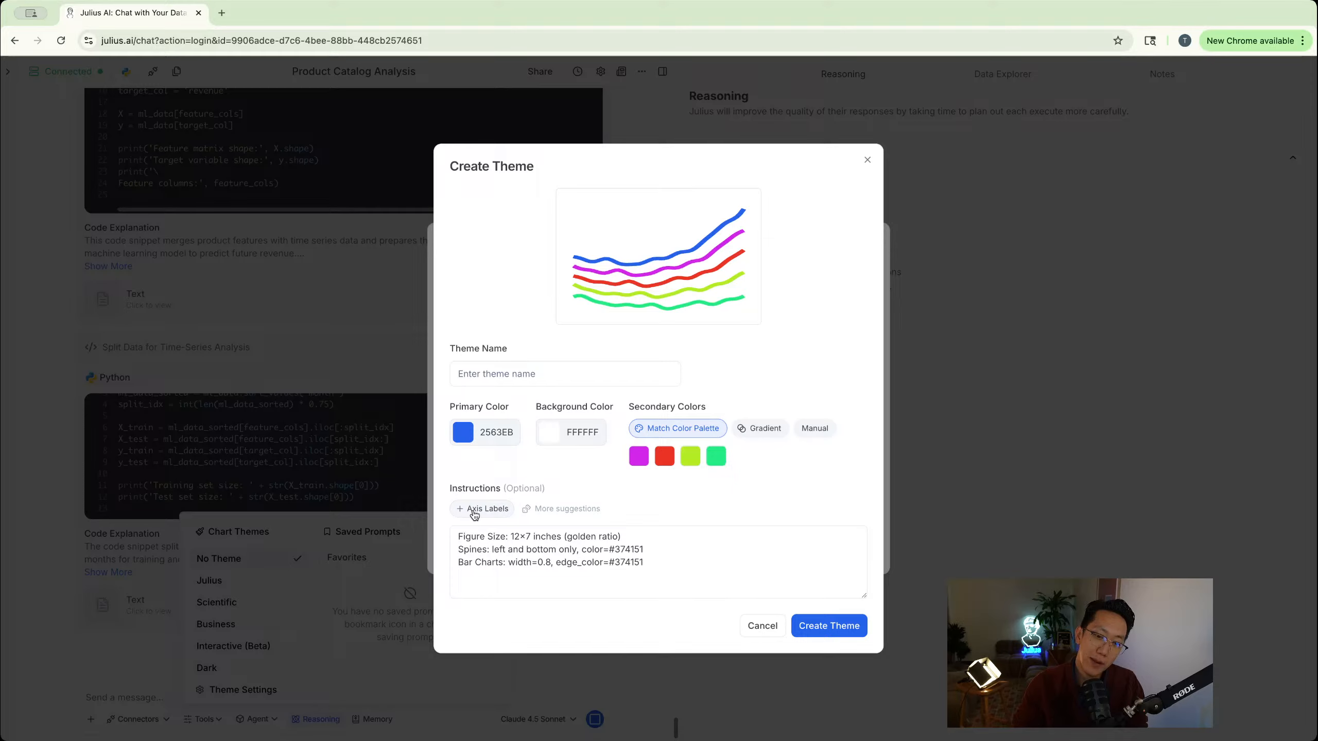
{"action": "left_click", "coordinate": [474, 510]}
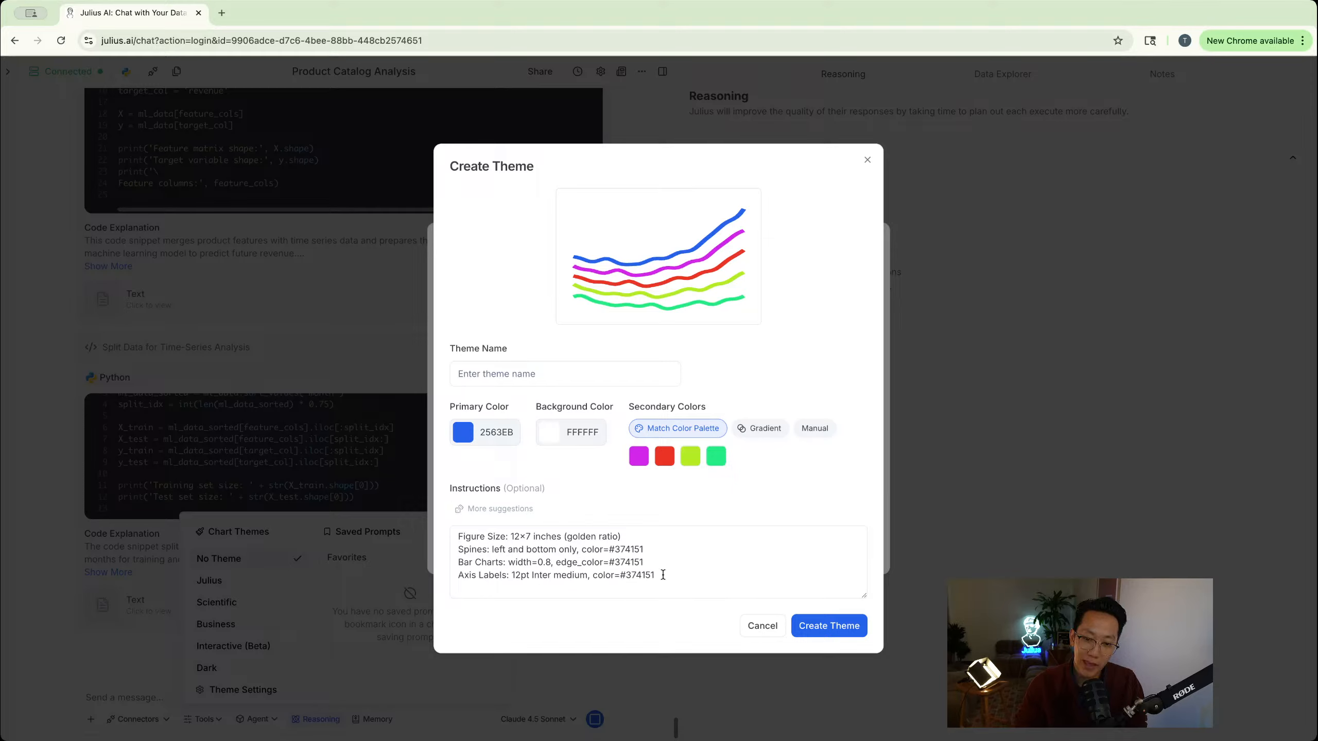
{"action": "left_click", "coordinate": [539, 564]}
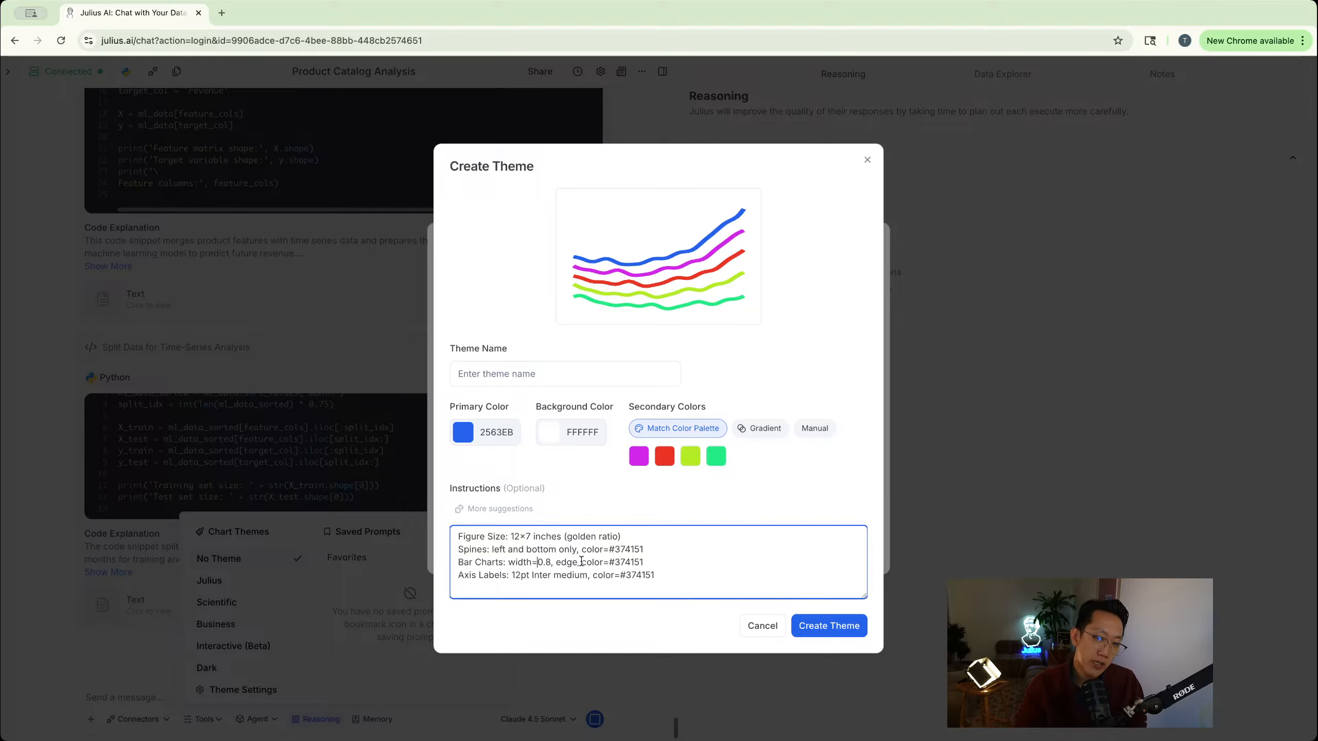
Browse two more sets of instruction suggestions for the new theme and cancel its creation
{"action": "left_click", "coordinate": [524, 519]}
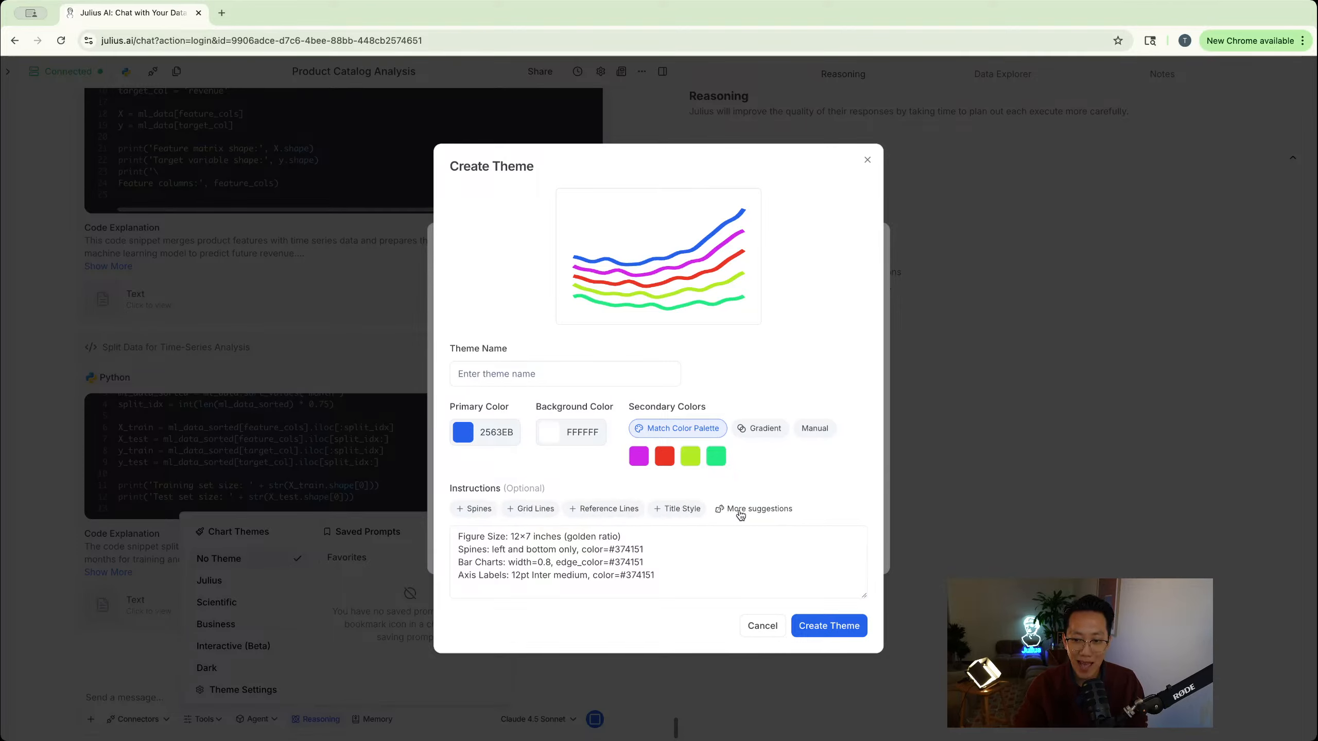
{"action": "left_click", "coordinate": [740, 513]}
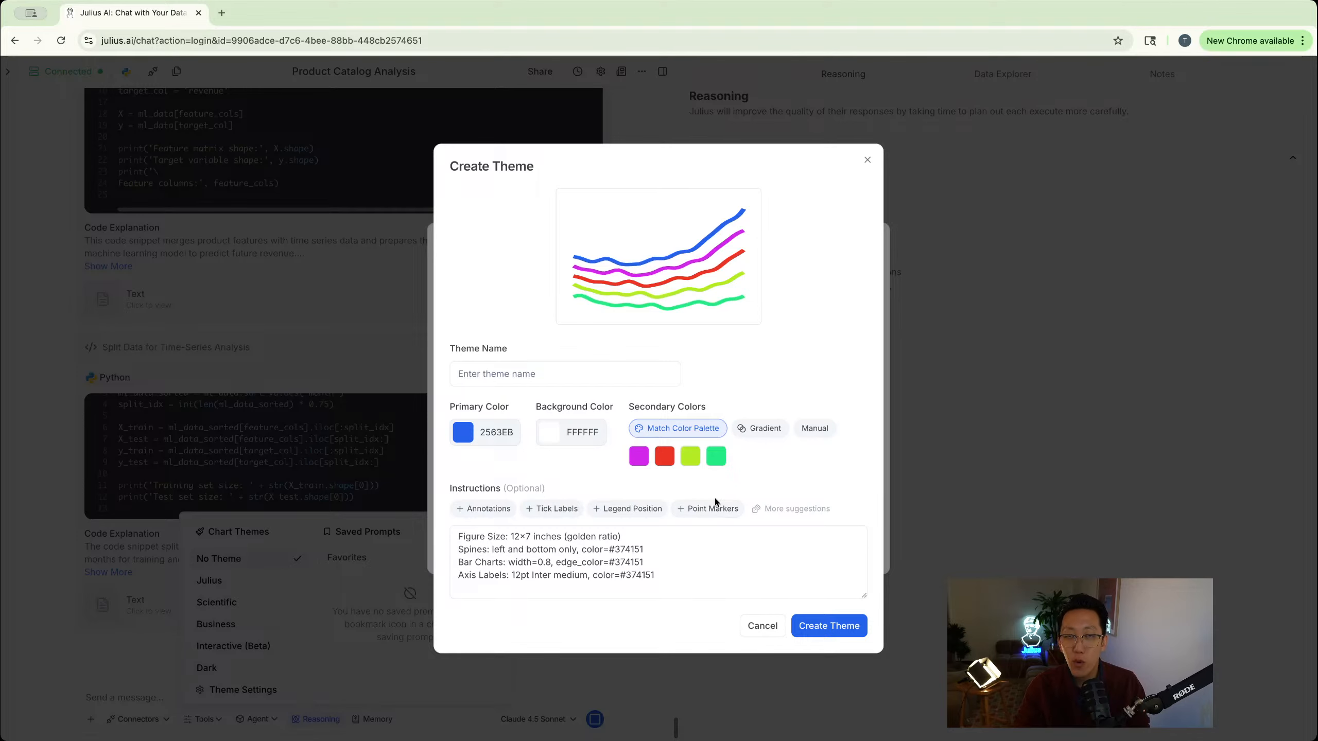
{"action": "left_click", "coordinate": [762, 627]}
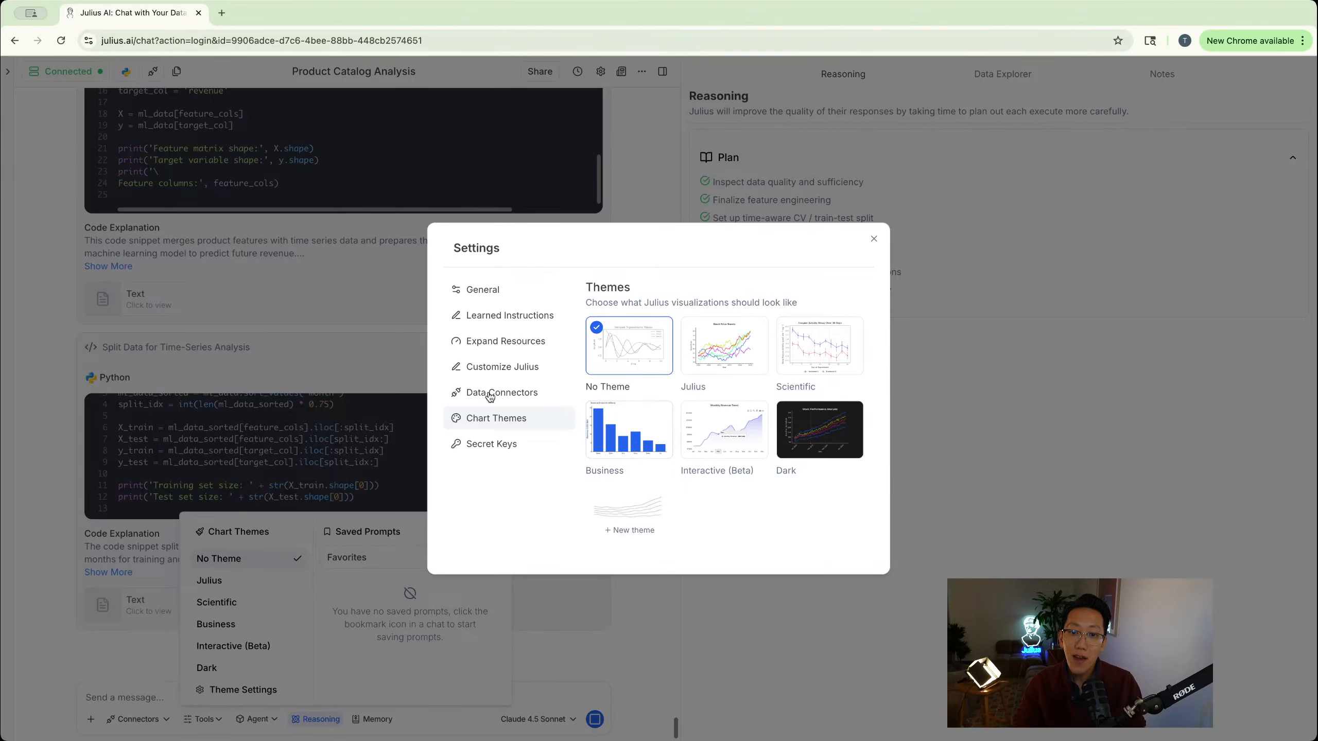
Review the general settings, checking the available options for Model, Appearance and Chat Display Mode without changing them
{"action": "left_click", "coordinate": [490, 294]}
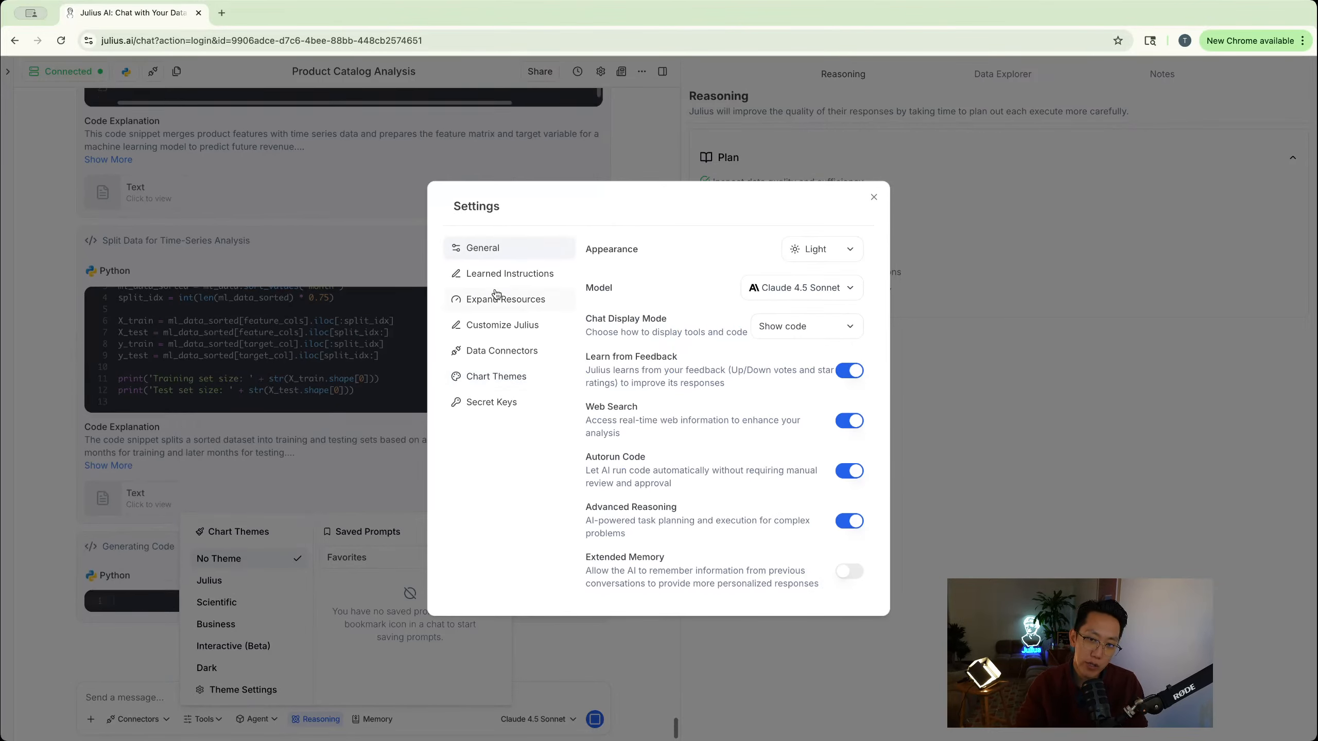
{"action": "left_click", "coordinate": [781, 288]}
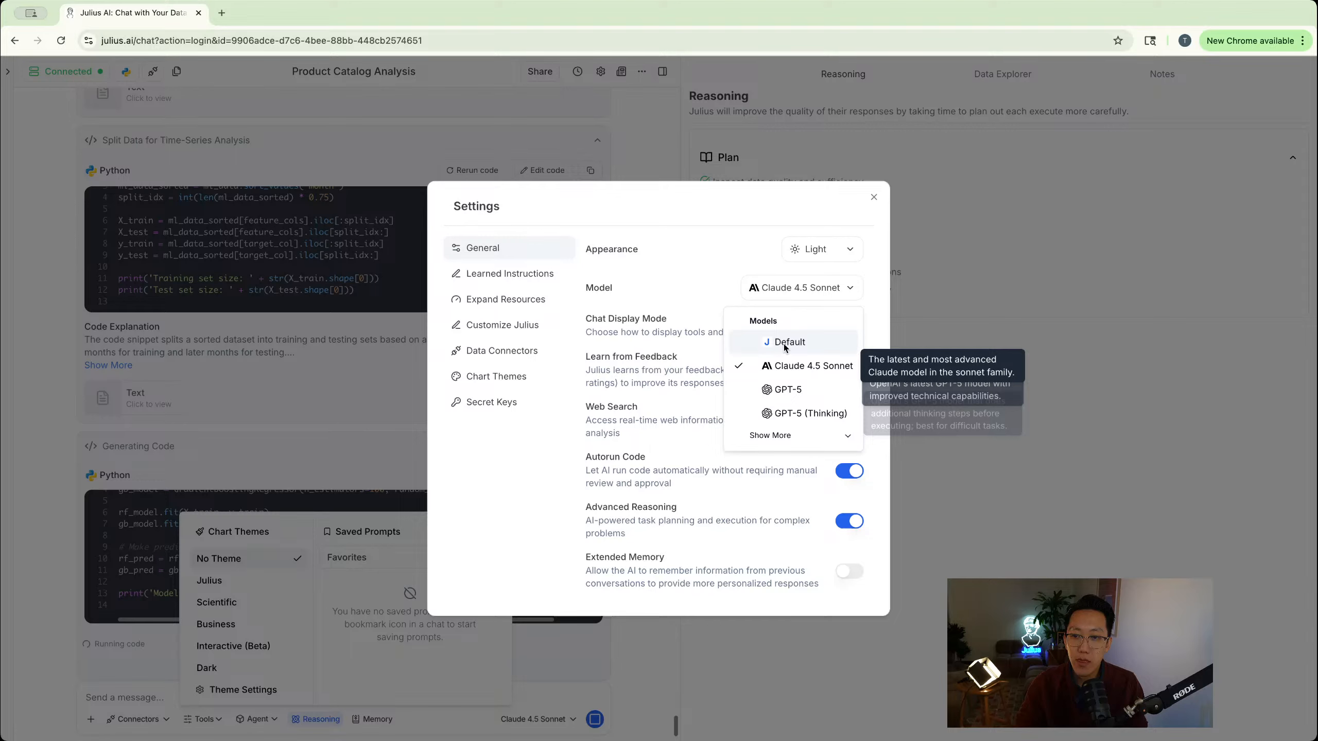
{"action": "left_click", "coordinate": [821, 250]}
{"action": "left_click", "coordinate": [730, 235]}
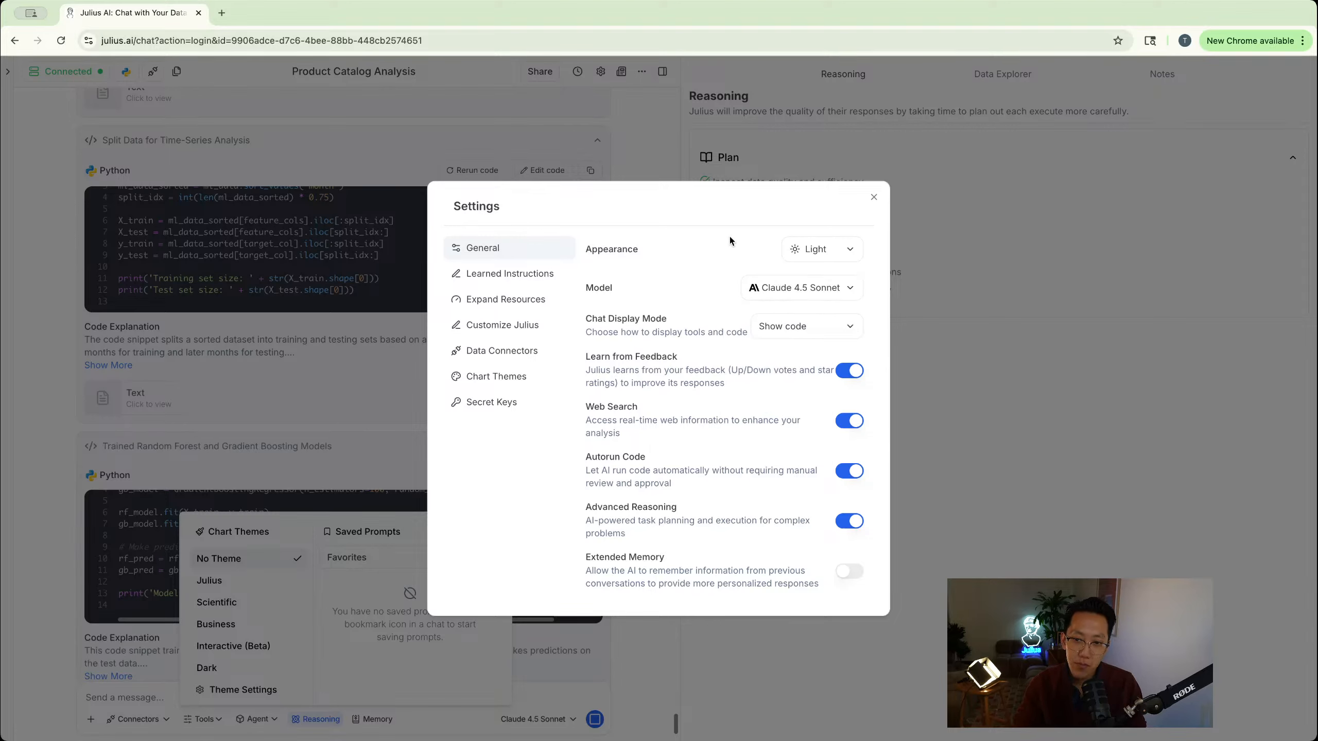
{"action": "left_click", "coordinate": [766, 322]}
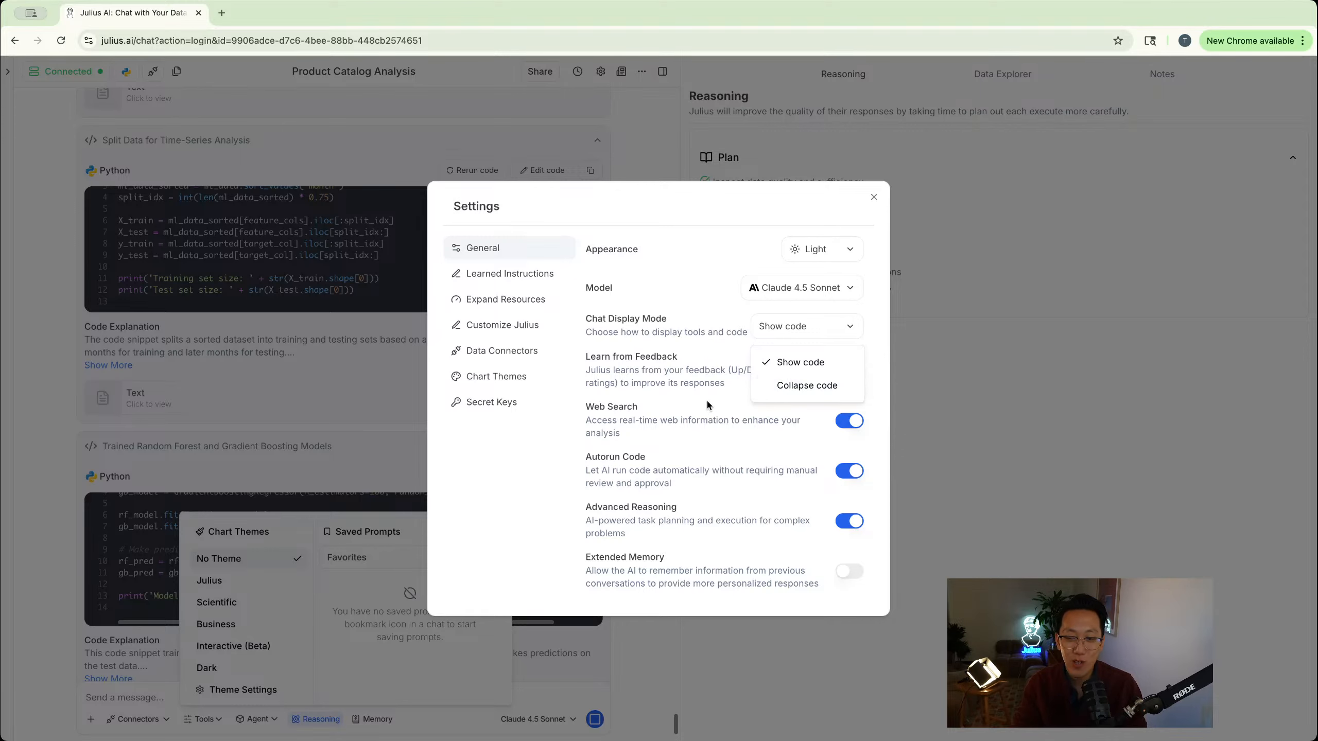
{"action": "left_click", "coordinate": [683, 328]}
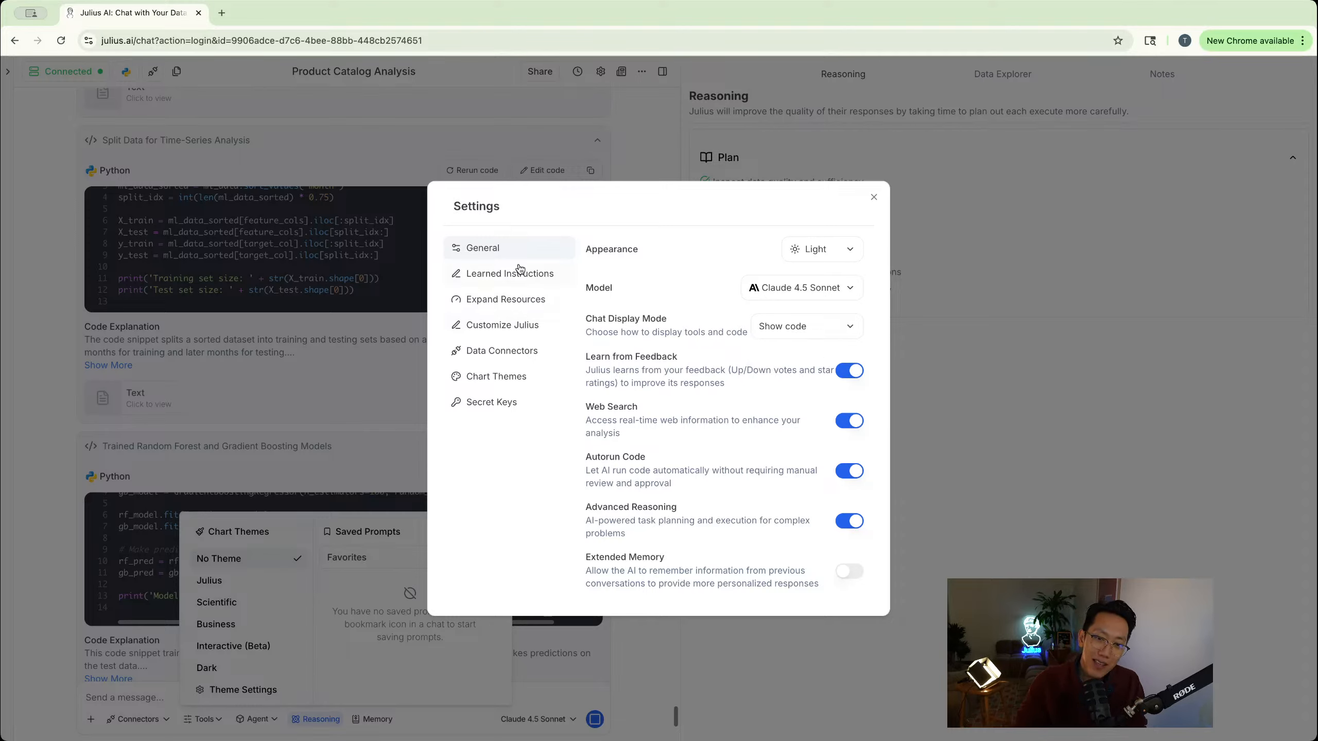
Read through the custom instructions that apply to new conversations, and close the settings and the chart theme list
{"action": "left_click", "coordinate": [521, 327]}
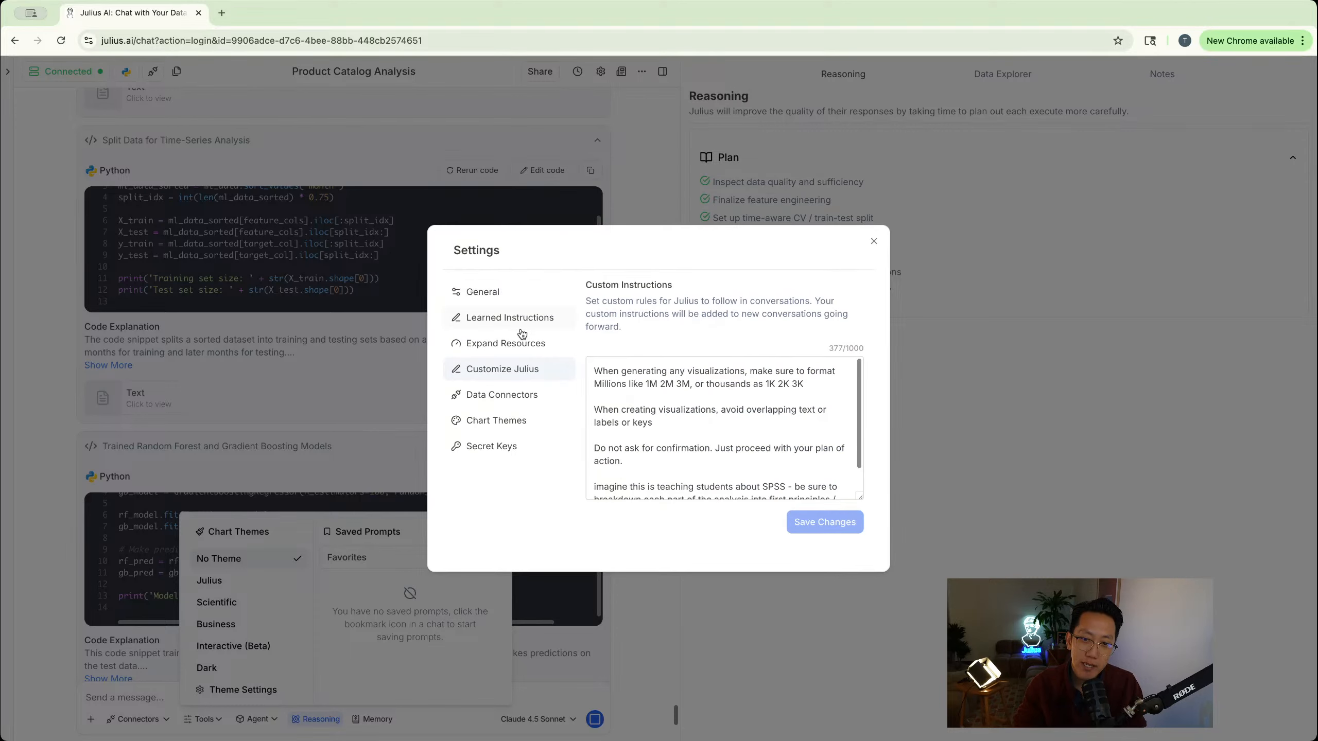
{"action": "left_click", "coordinate": [630, 390]}
{"action": "double_click", "coordinate": [630, 389]}
{"action": "double_click", "coordinate": [626, 382]}
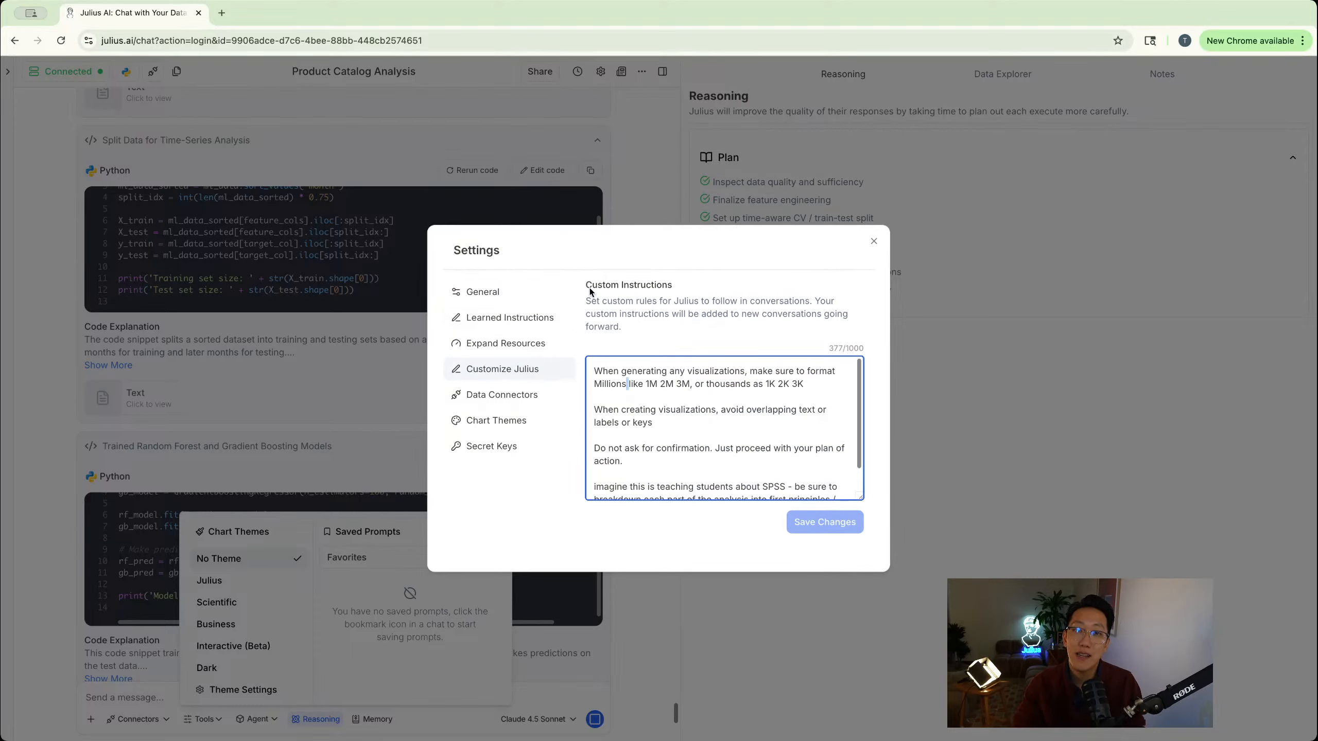
{"action": "left_click_drag", "start_coordinate": [590, 289], "coordinate": [644, 326]}
{"action": "left_click", "coordinate": [643, 326]}
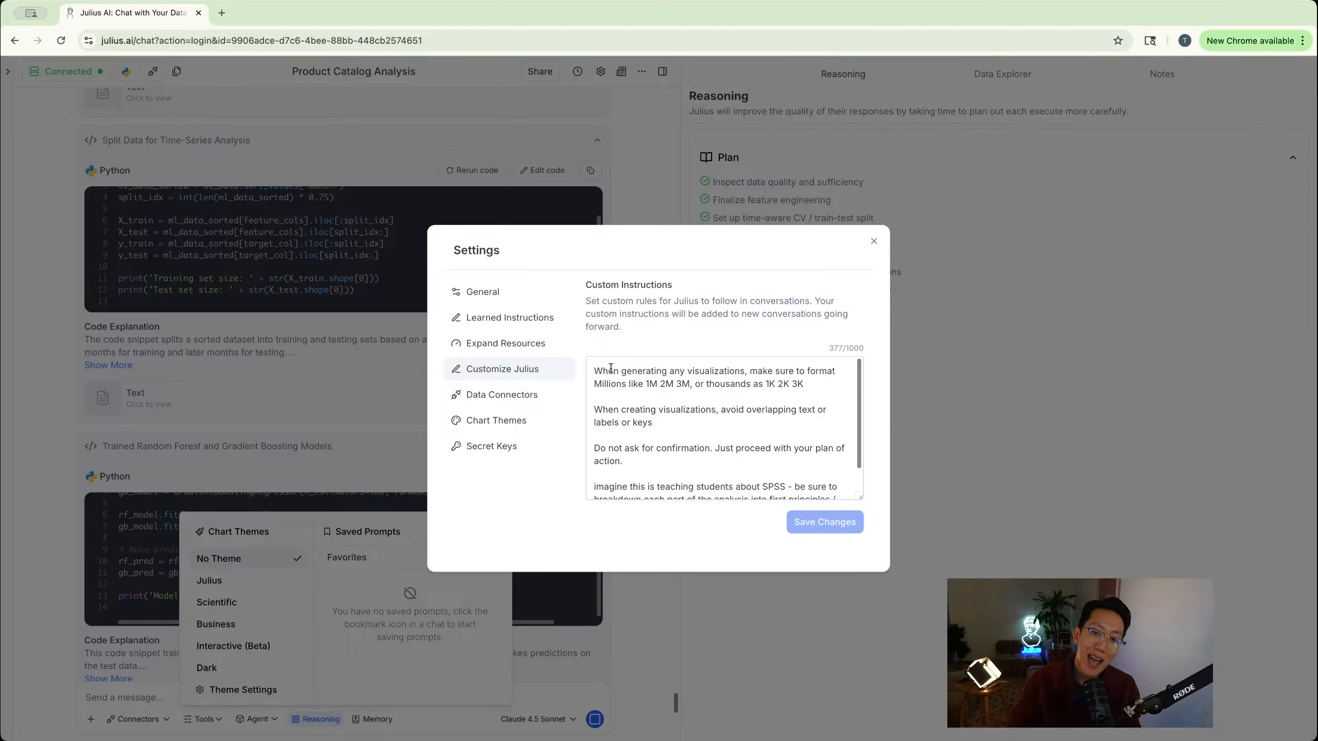
{"action": "left_click", "coordinate": [638, 409]}
{"action": "scroll", "coordinate": [638, 407], "scroll_direction": "down", "scroll_amount": 1}
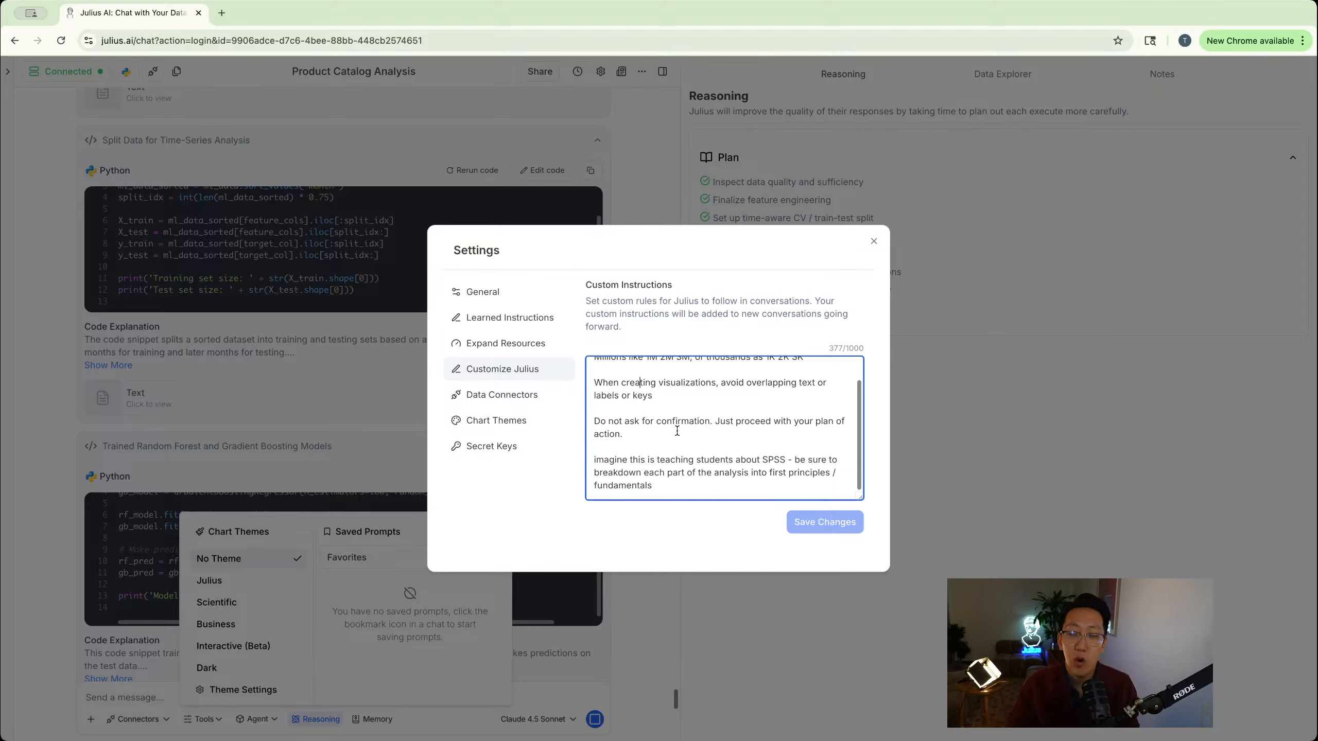
{"action": "left_click", "coordinate": [894, 483]}
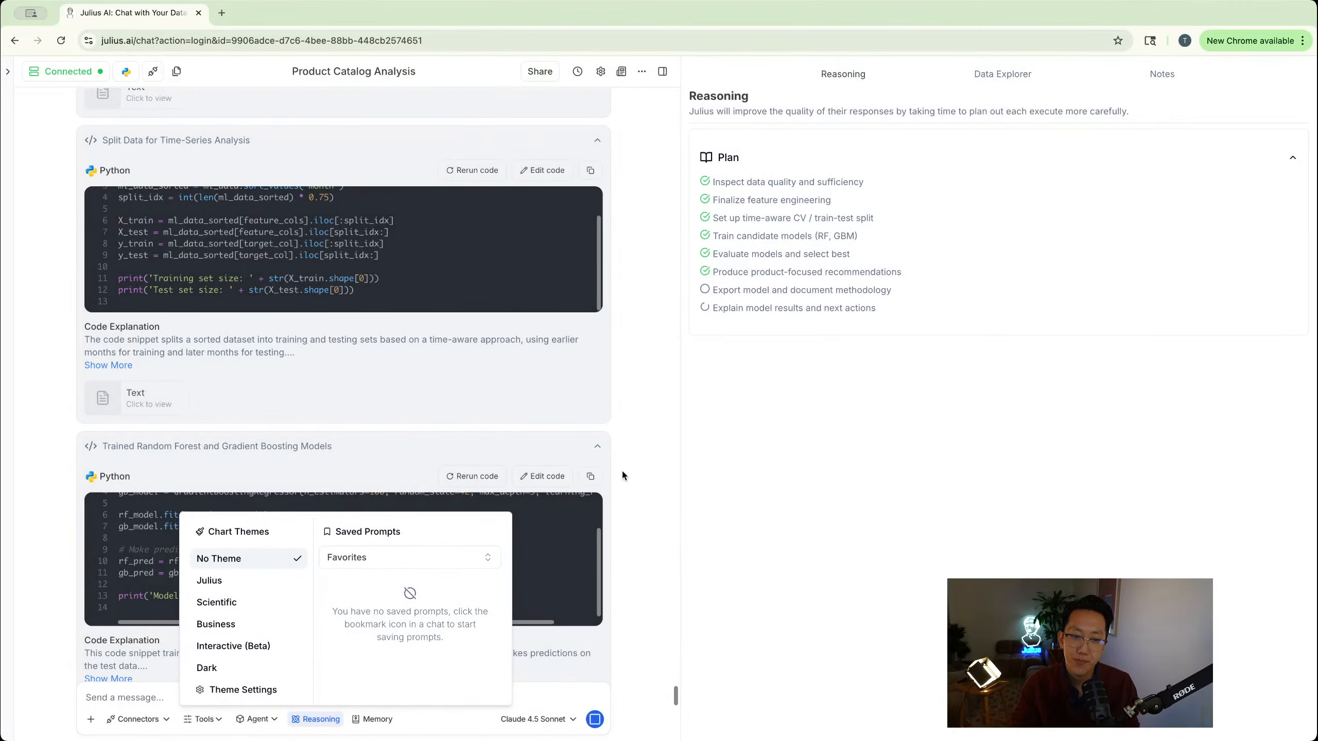
{"action": "left_click", "coordinate": [638, 538]}
Check the latest generated model code in the chat and view the available data connectors
{"action": "scroll", "coordinate": [636, 538], "scroll_direction": "down", "scroll_amount": 15}
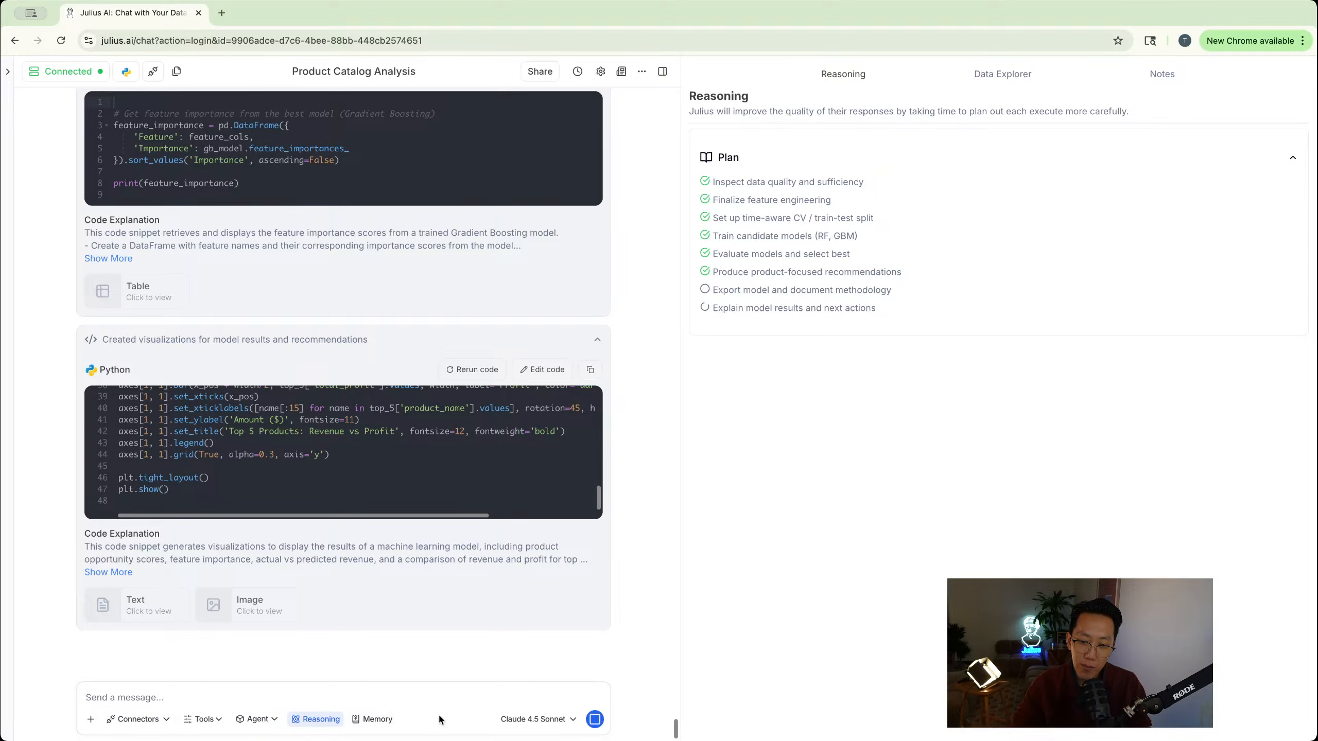
{"action": "left_click", "coordinate": [170, 723]}
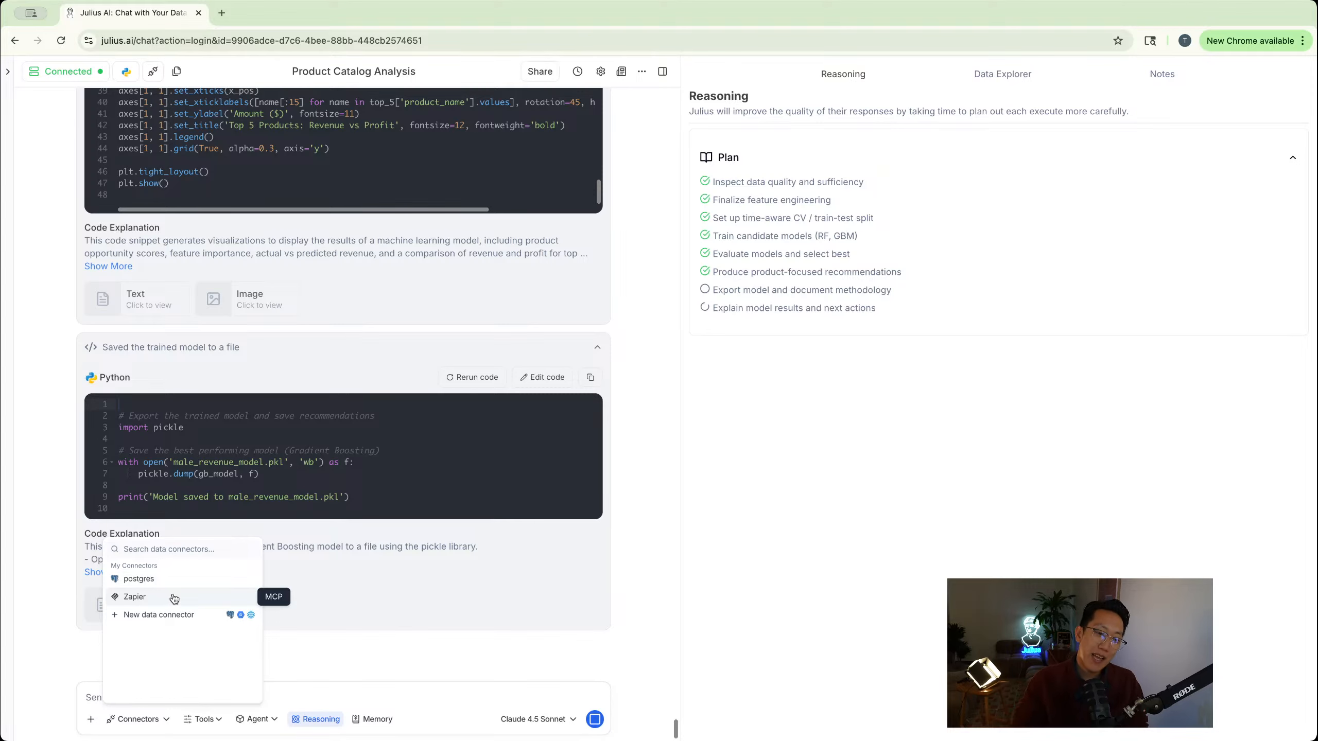
{"action": "mouse_move", "coordinate": [11, 330]}
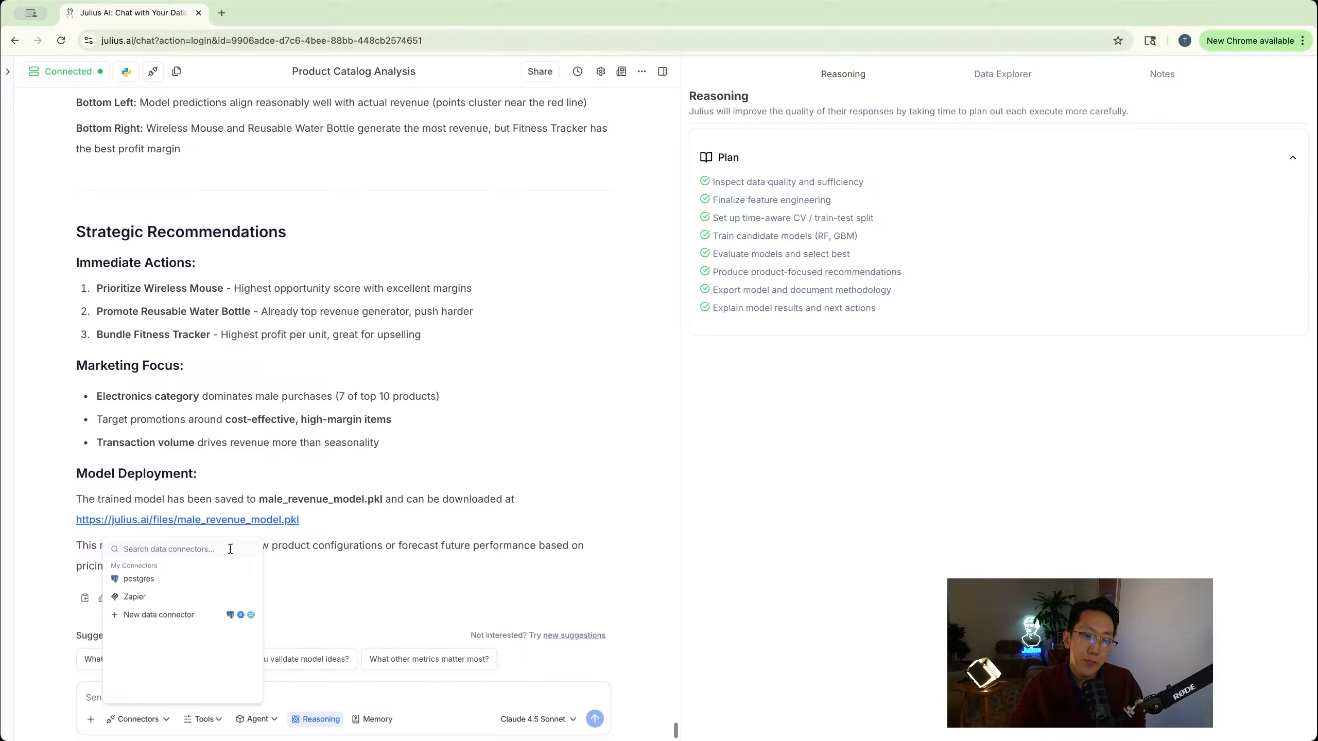
Examine the male customer revenue forecast's problem definition and its Product Opportunity Rankings table
{"action": "scroll", "coordinate": [385, 551], "scroll_direction": "up", "scroll_amount": 15}
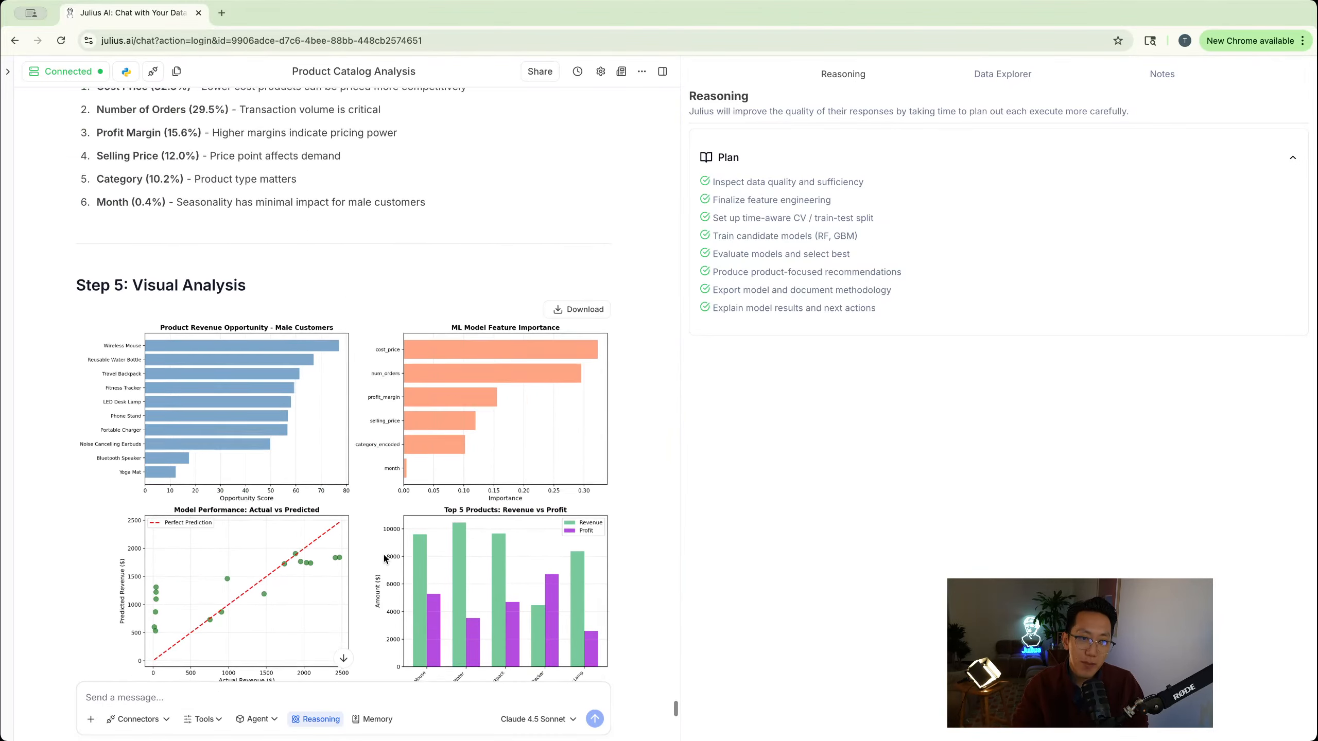
{"action": "scroll", "coordinate": [253, 637], "scroll_direction": "up", "scroll_amount": 15}
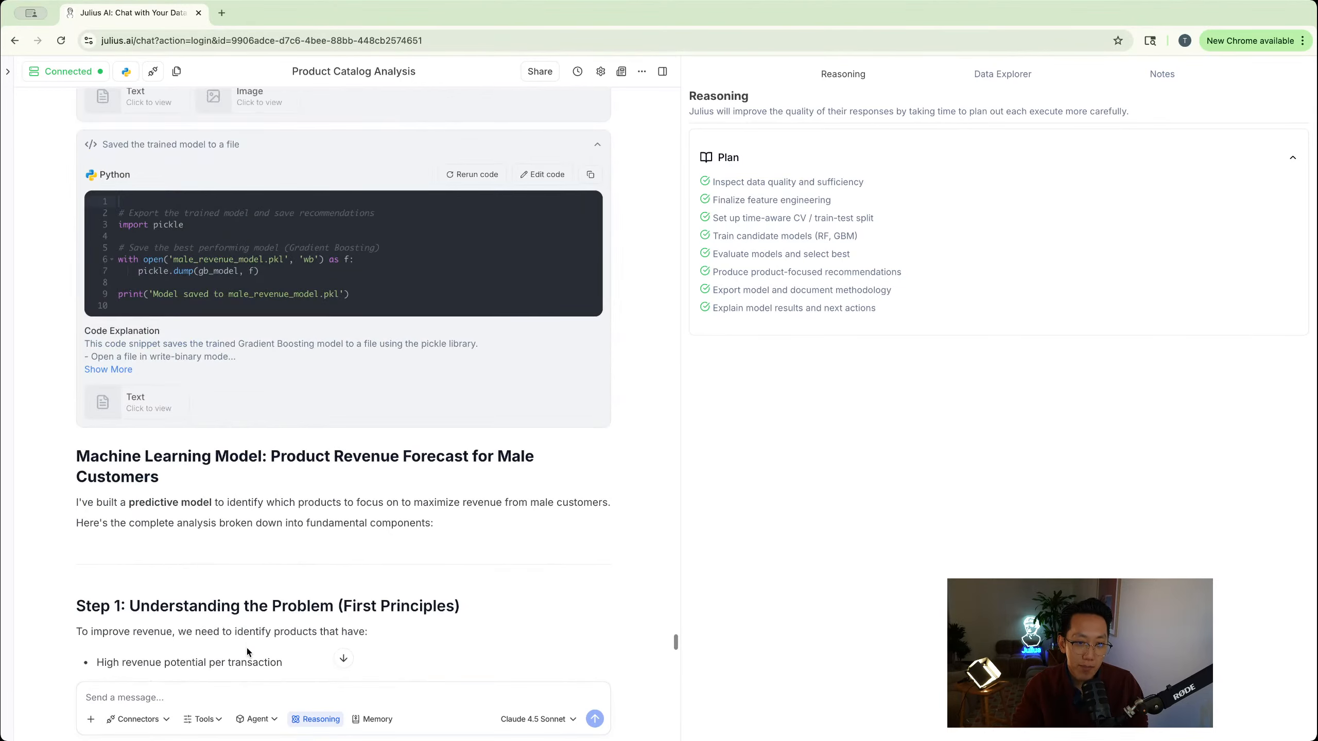
{"action": "scroll", "coordinate": [249, 644], "scroll_direction": "down", "scroll_amount": 1}
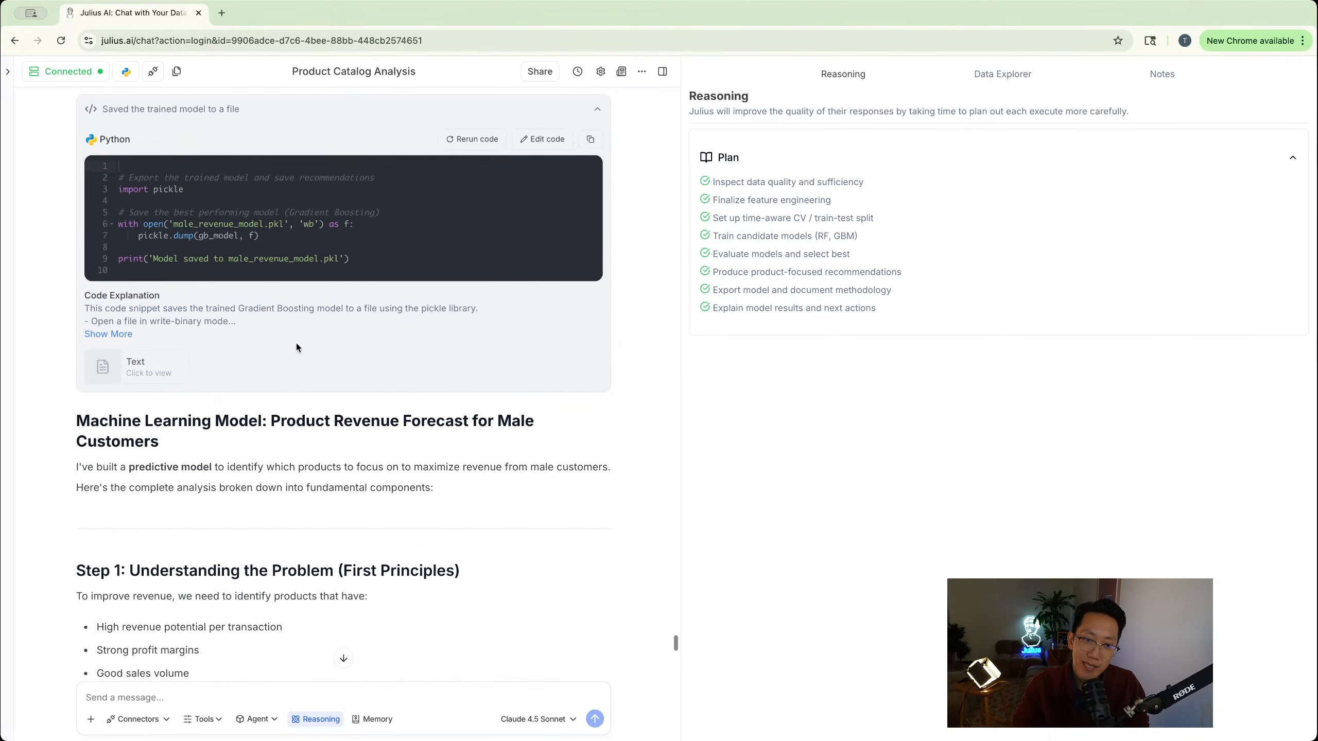
{"action": "scroll", "coordinate": [276, 357], "scroll_direction": "down", "scroll_amount": 5}
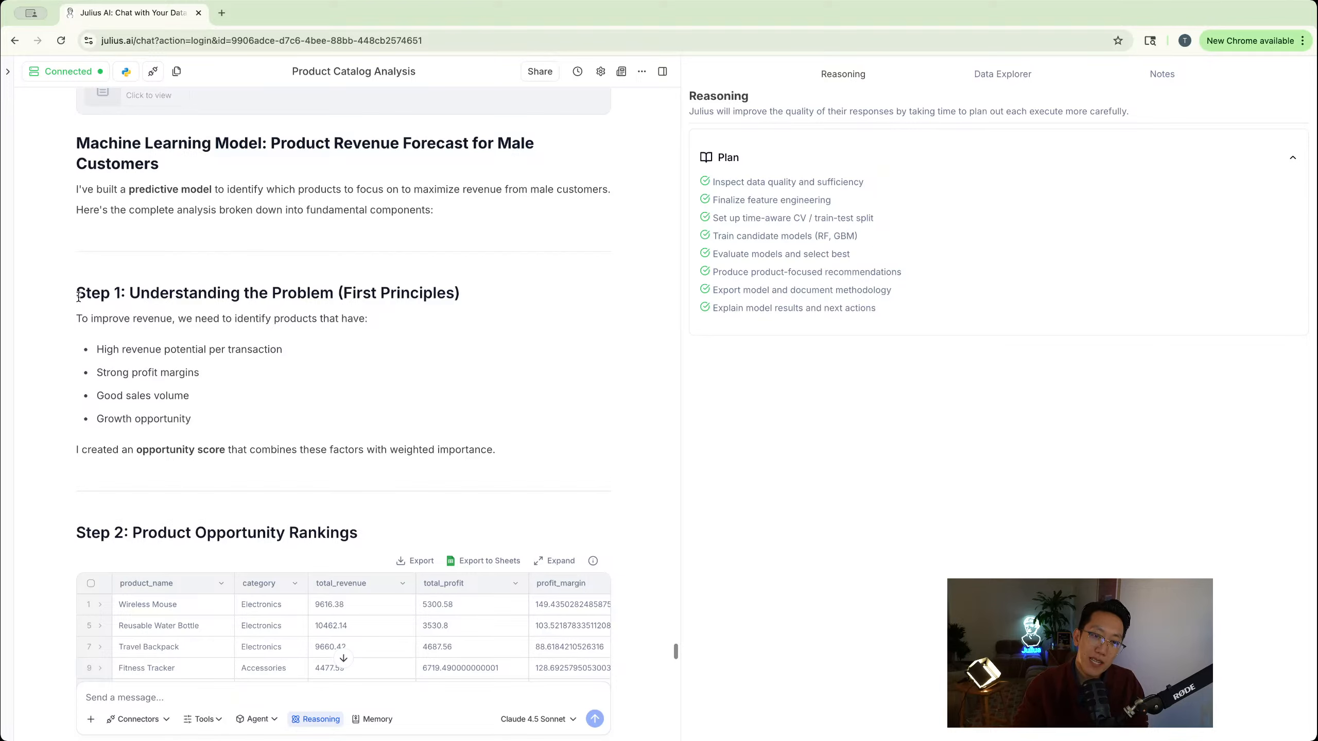
{"action": "left_click_drag", "start_coordinate": [79, 297], "coordinate": [372, 294]}
{"action": "left_click", "coordinate": [372, 294]}
{"action": "scroll", "coordinate": [362, 300], "scroll_direction": "down", "scroll_amount": 2}
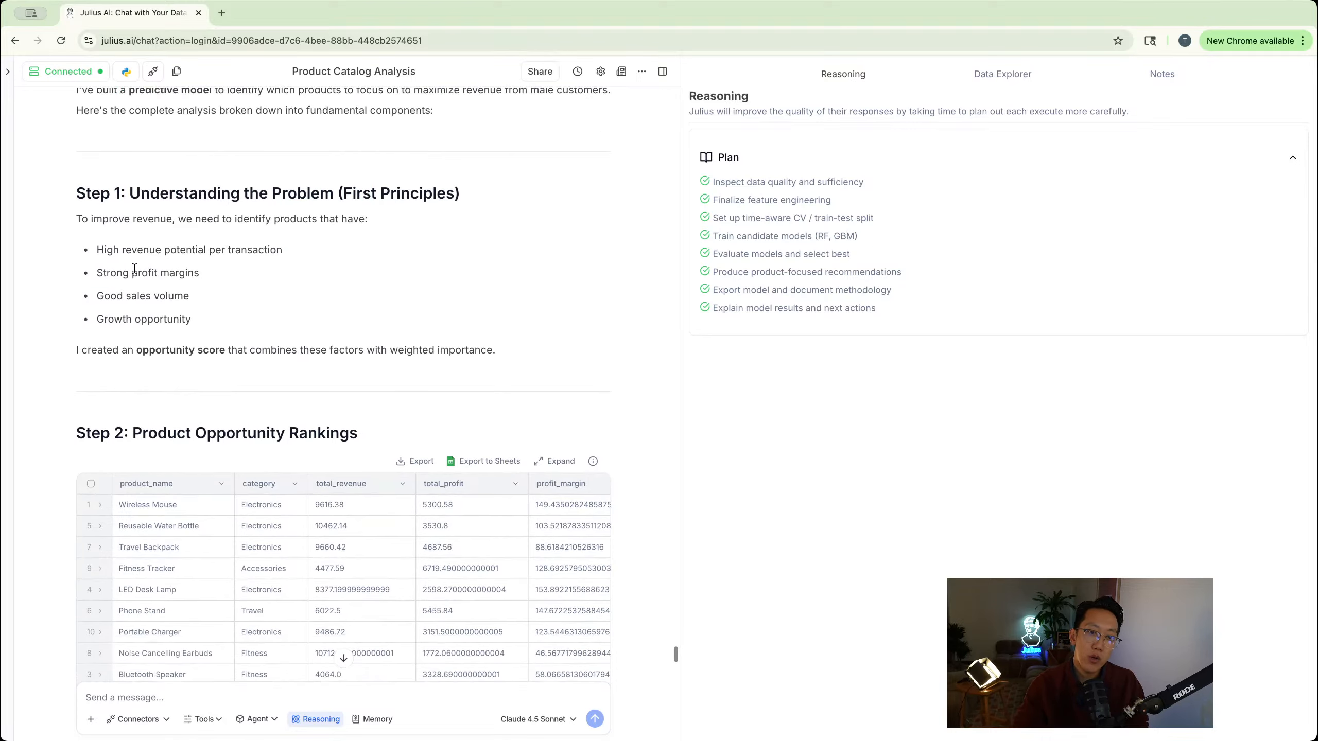
{"action": "scroll", "coordinate": [366, 403], "scroll_direction": "down", "scroll_amount": 1}
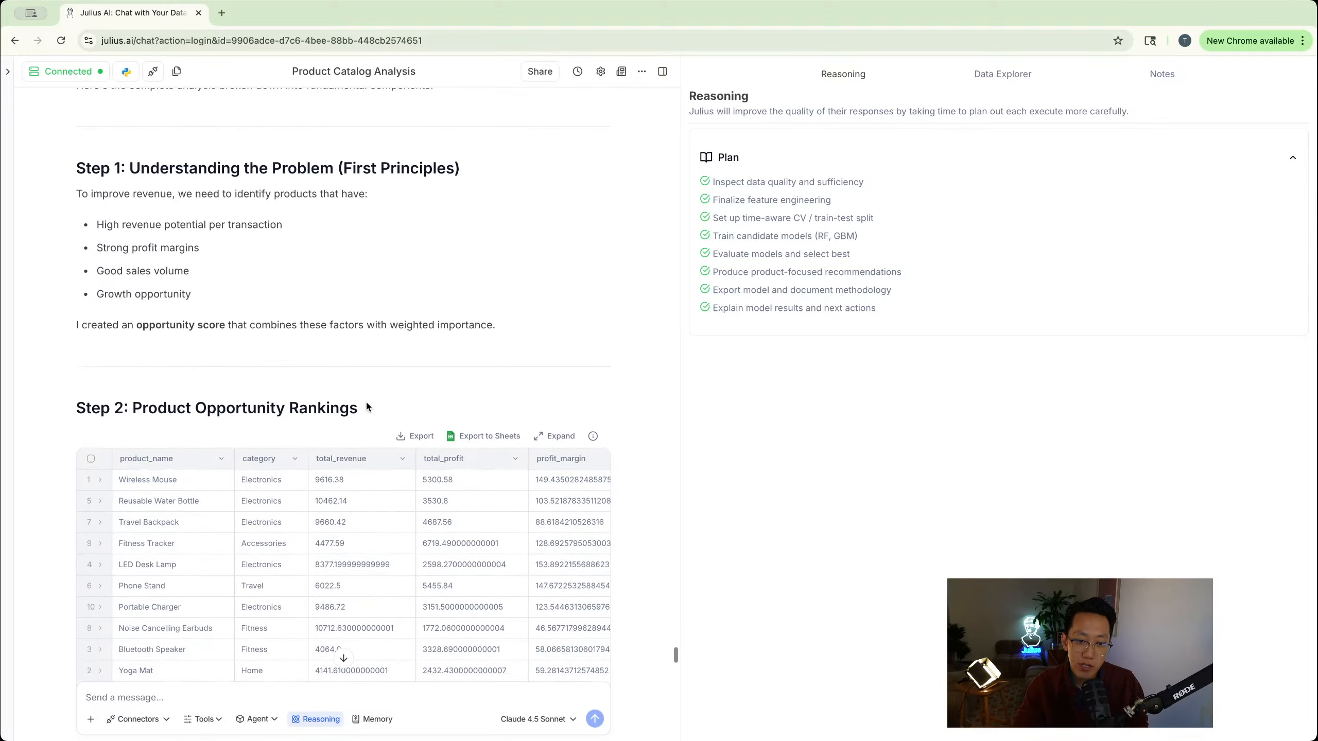
{"action": "scroll", "coordinate": [366, 403], "scroll_direction": "down", "scroll_amount": 5}
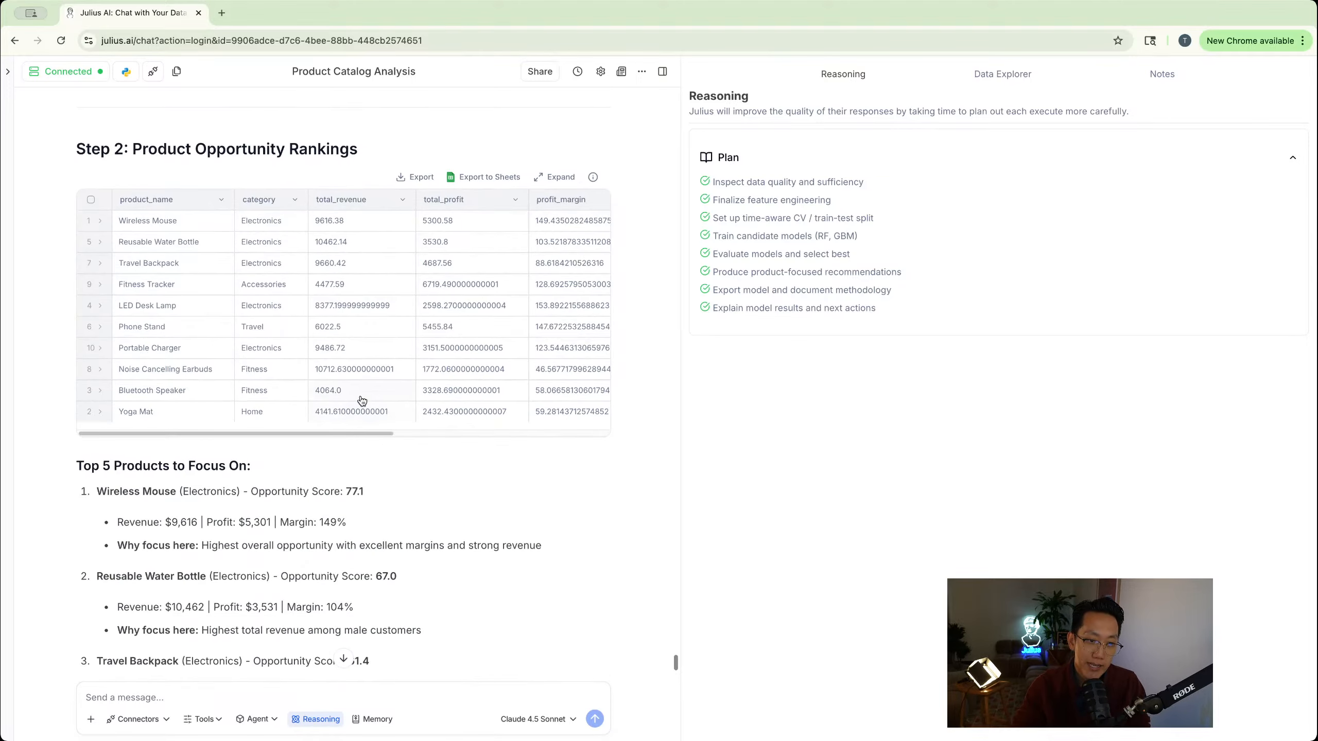
{"action": "scroll", "coordinate": [152, 334], "scroll_direction": "down", "scroll_amount": 1}
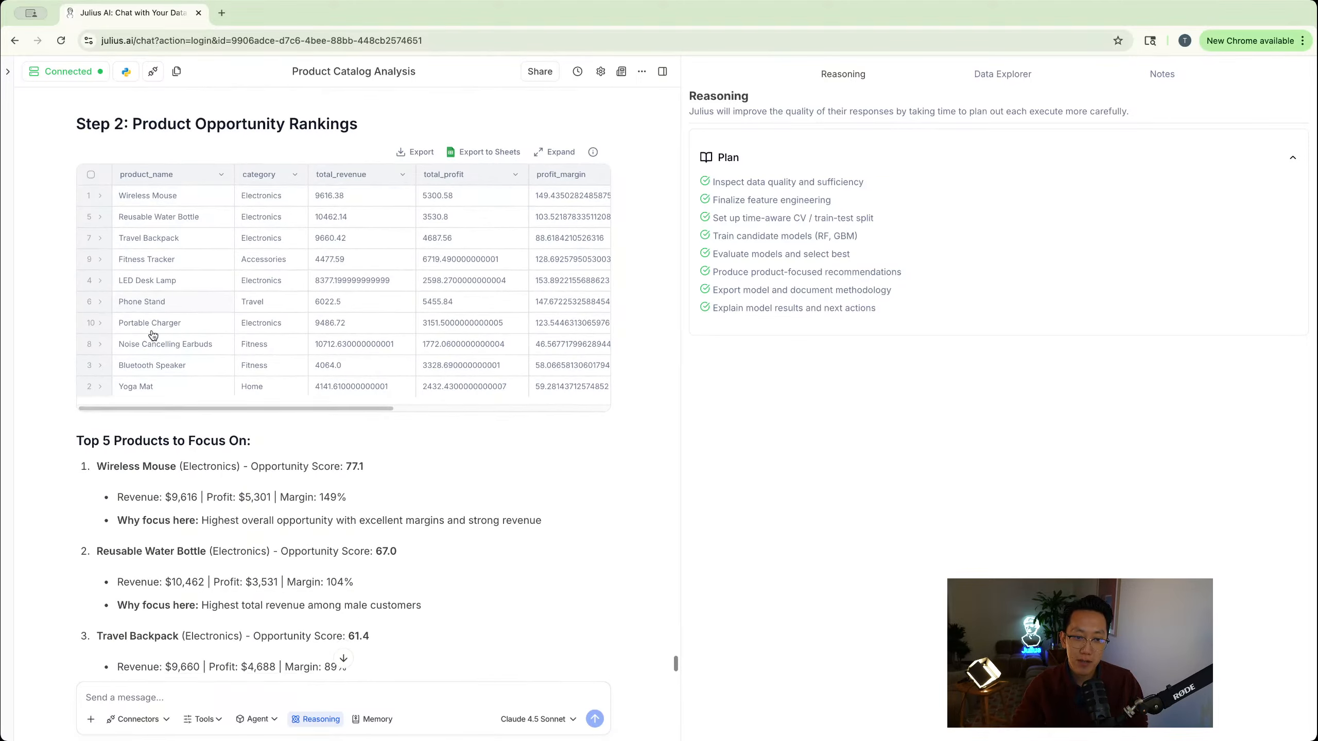
Examine the forecast's model performance, key revenue drivers, visual analysis charts and strategic recommendations
{"action": "scroll", "coordinate": [152, 335], "scroll_direction": "down", "scroll_amount": 5}
{"action": "scroll", "coordinate": [133, 235], "scroll_direction": "down", "scroll_amount": 9}
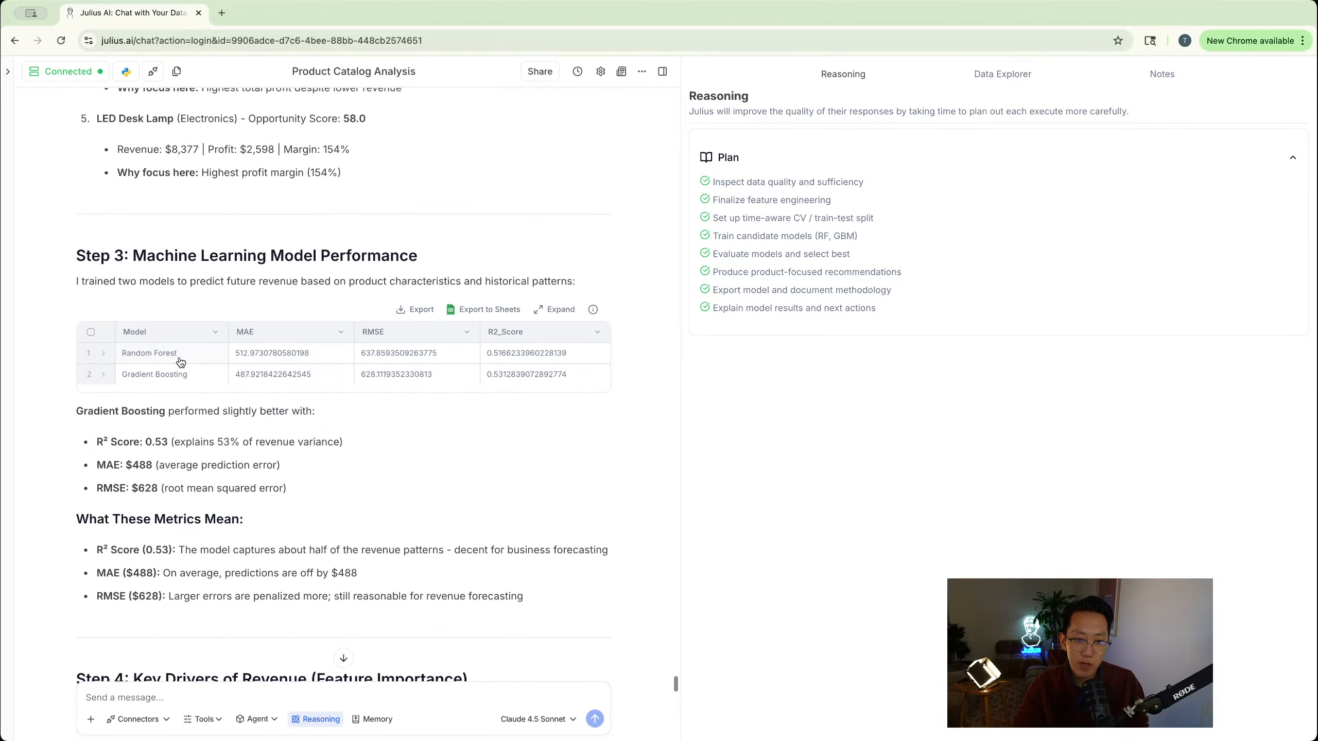
{"action": "scroll", "coordinate": [192, 383], "scroll_direction": "down", "scroll_amount": 1}
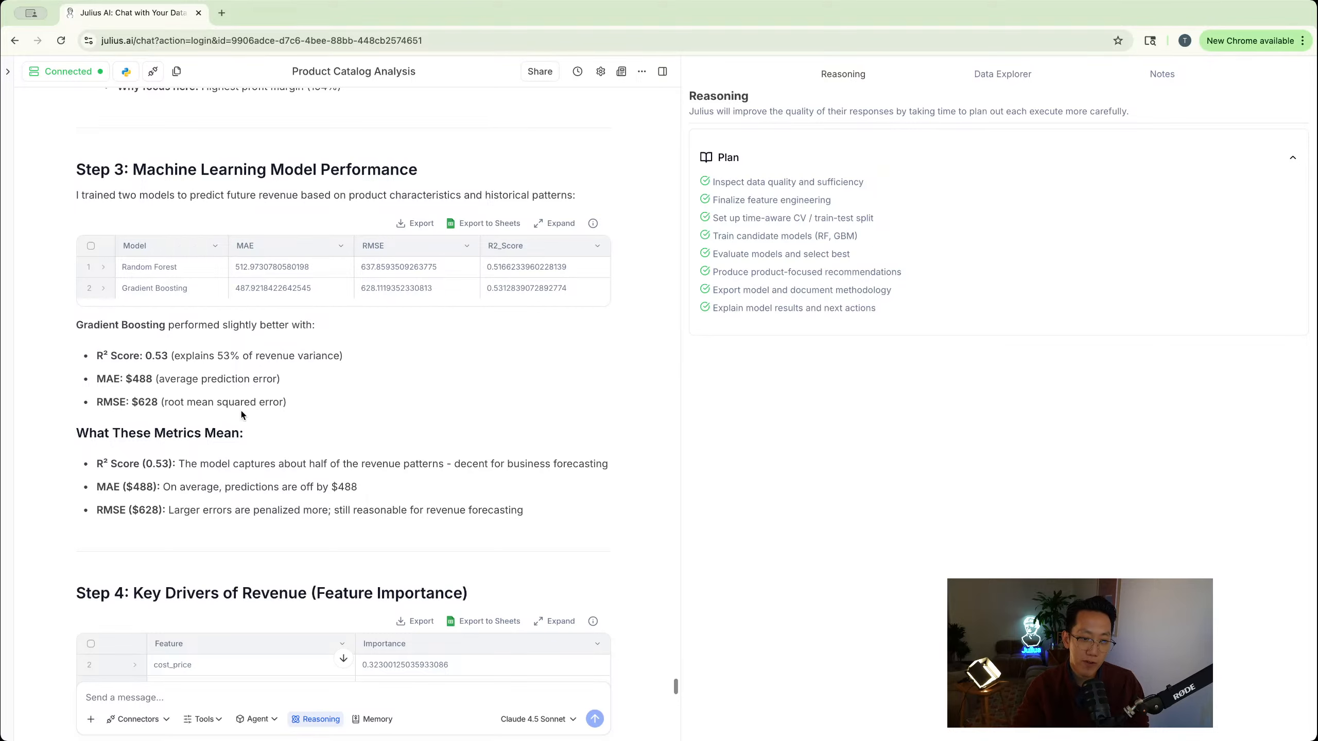
{"action": "scroll", "coordinate": [241, 413], "scroll_direction": "down", "scroll_amount": 8}
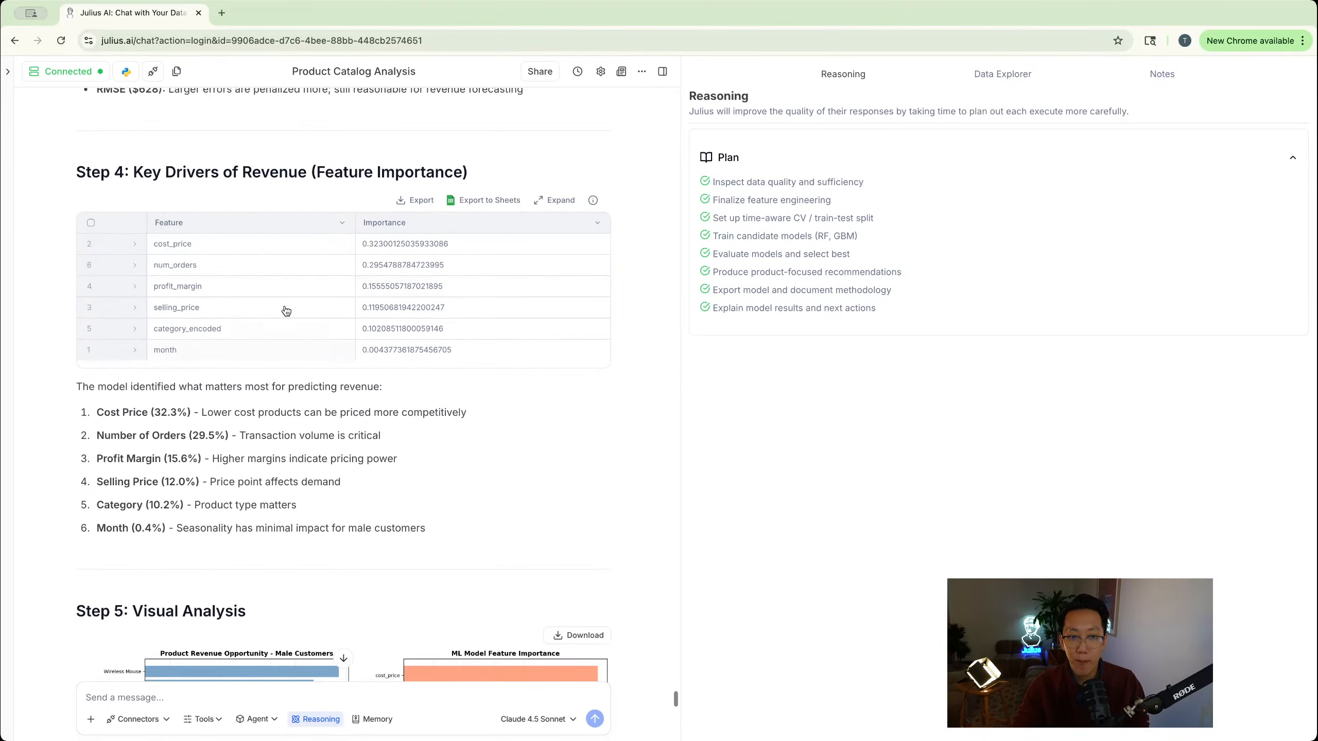
{"action": "scroll", "coordinate": [343, 305], "scroll_direction": "down", "scroll_amount": 5}
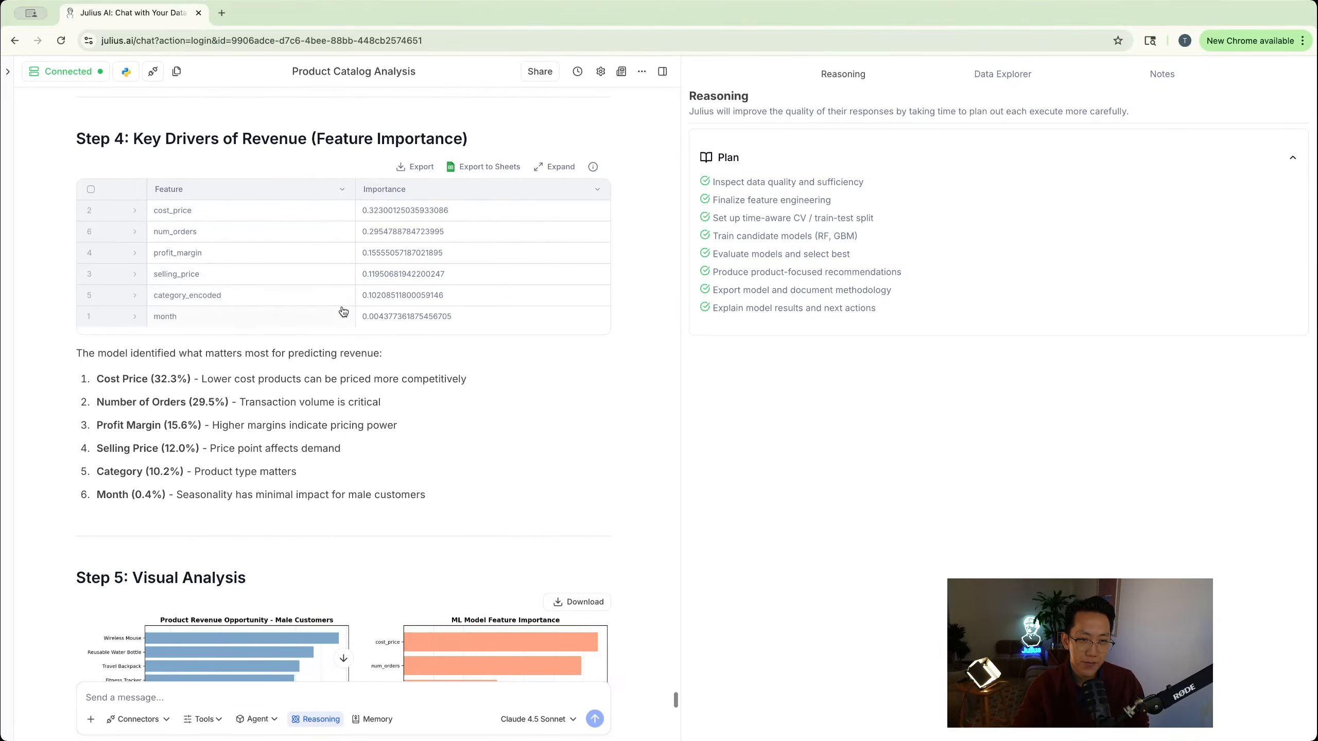
{"action": "scroll", "coordinate": [367, 327], "scroll_direction": "down", "scroll_amount": 4}
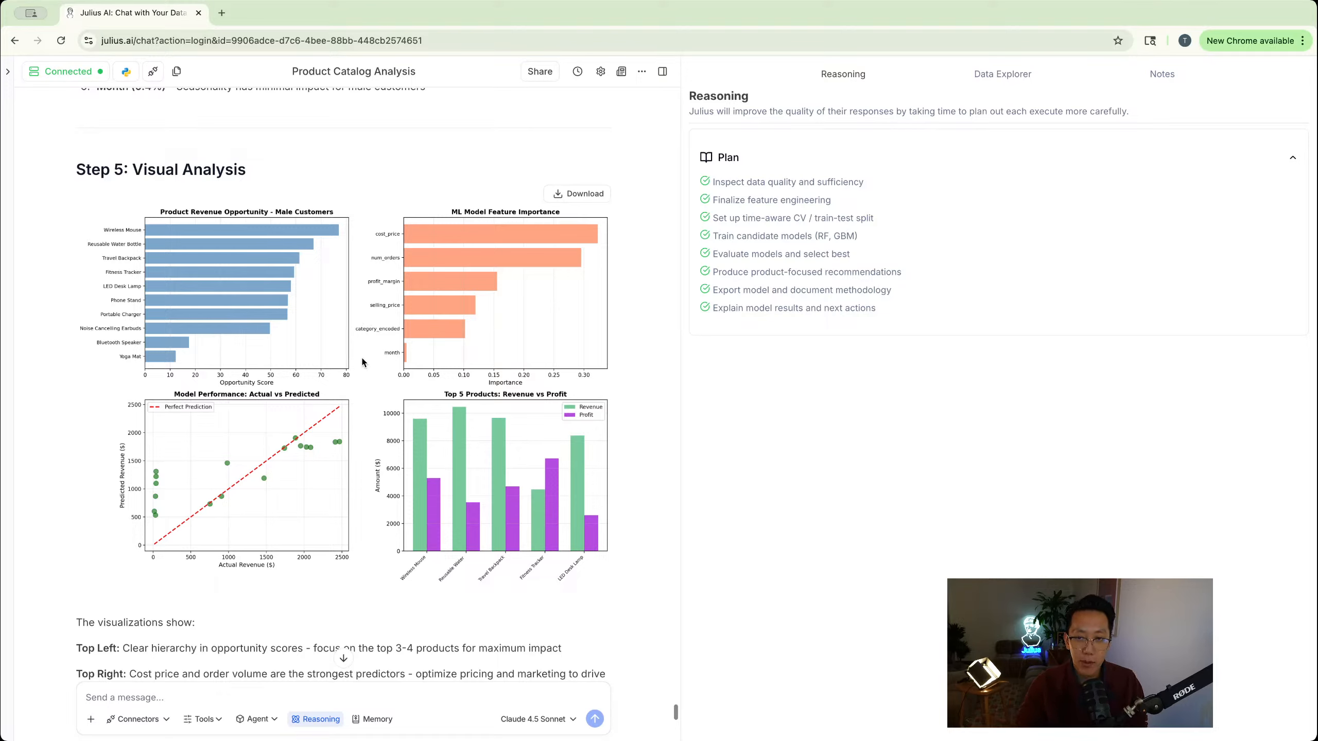
{"action": "scroll", "coordinate": [657, 239], "scroll_direction": "down", "scroll_amount": 5}
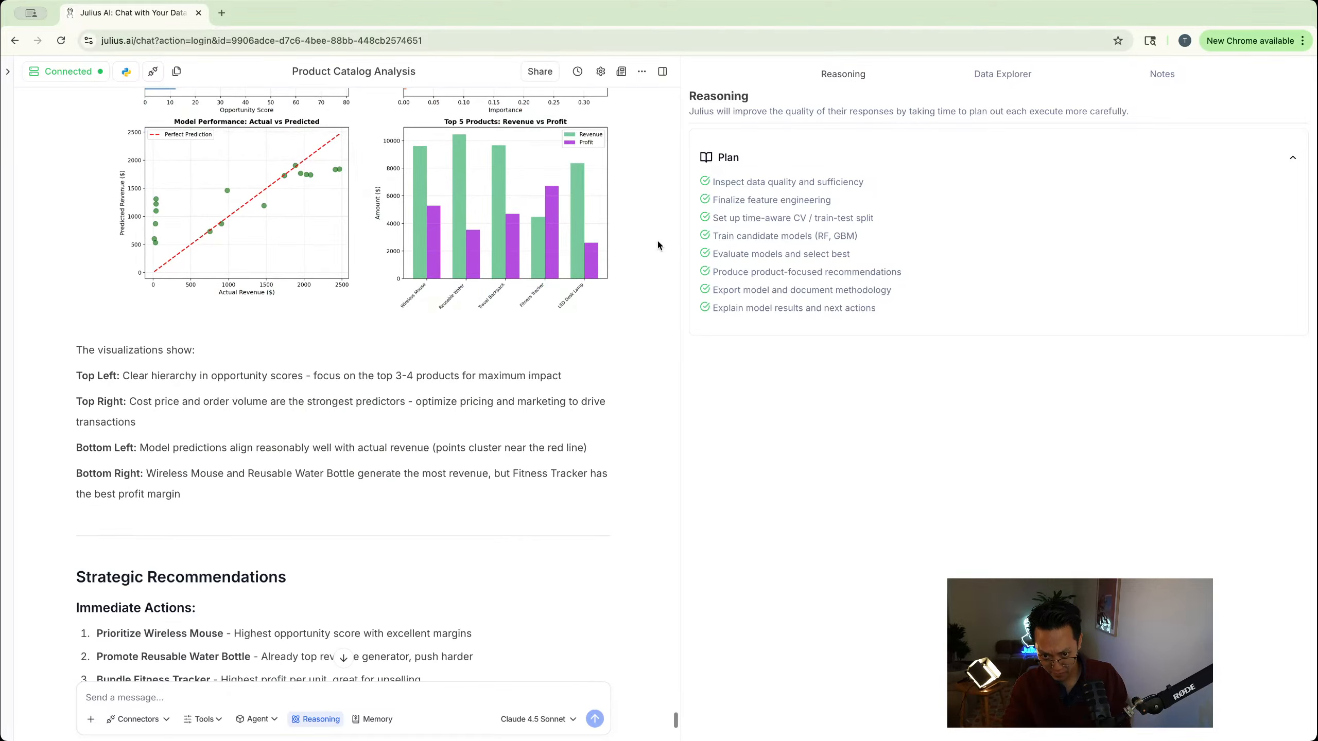
{"action": "scroll", "coordinate": [657, 239], "scroll_direction": "up", "scroll_amount": 5}
{"action": "scroll", "coordinate": [284, 261], "scroll_direction": "down", "scroll_amount": 10}
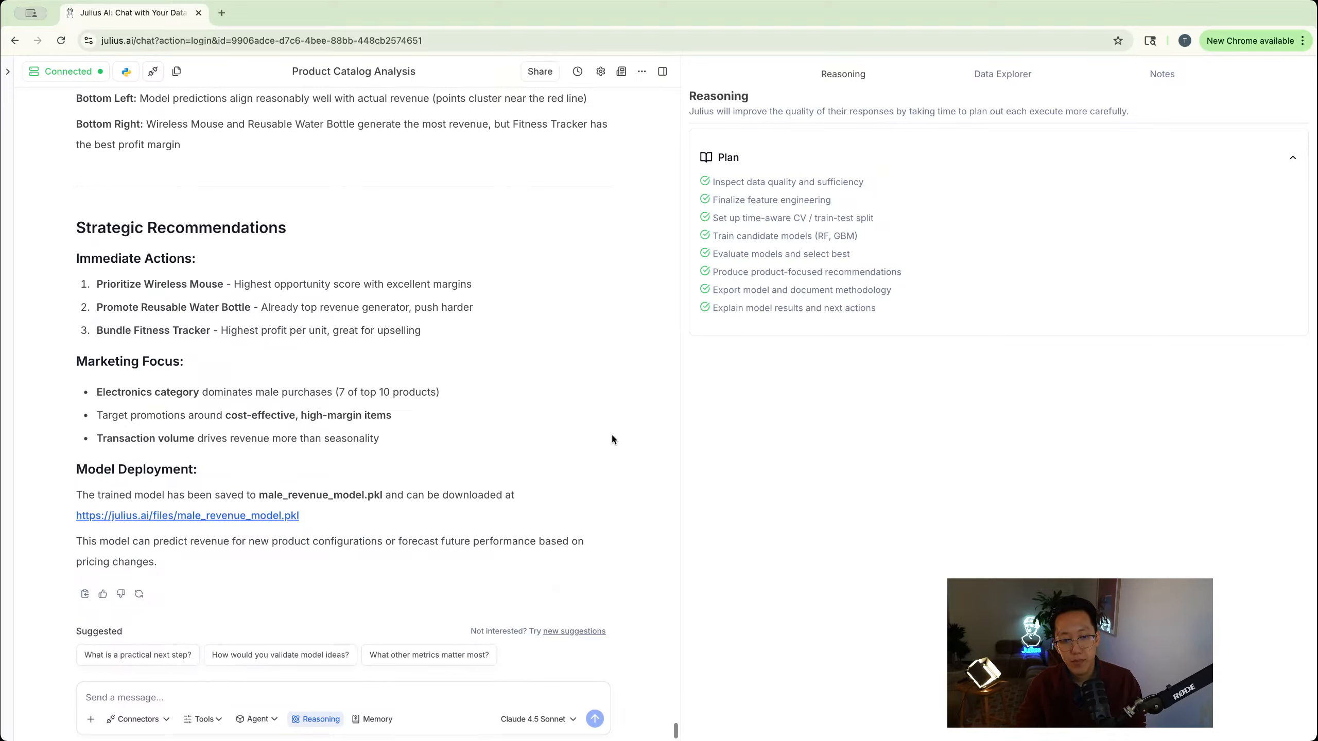
Create a new custom agent from the chat and look over its configuration form
{"action": "left_click", "coordinate": [261, 725]}
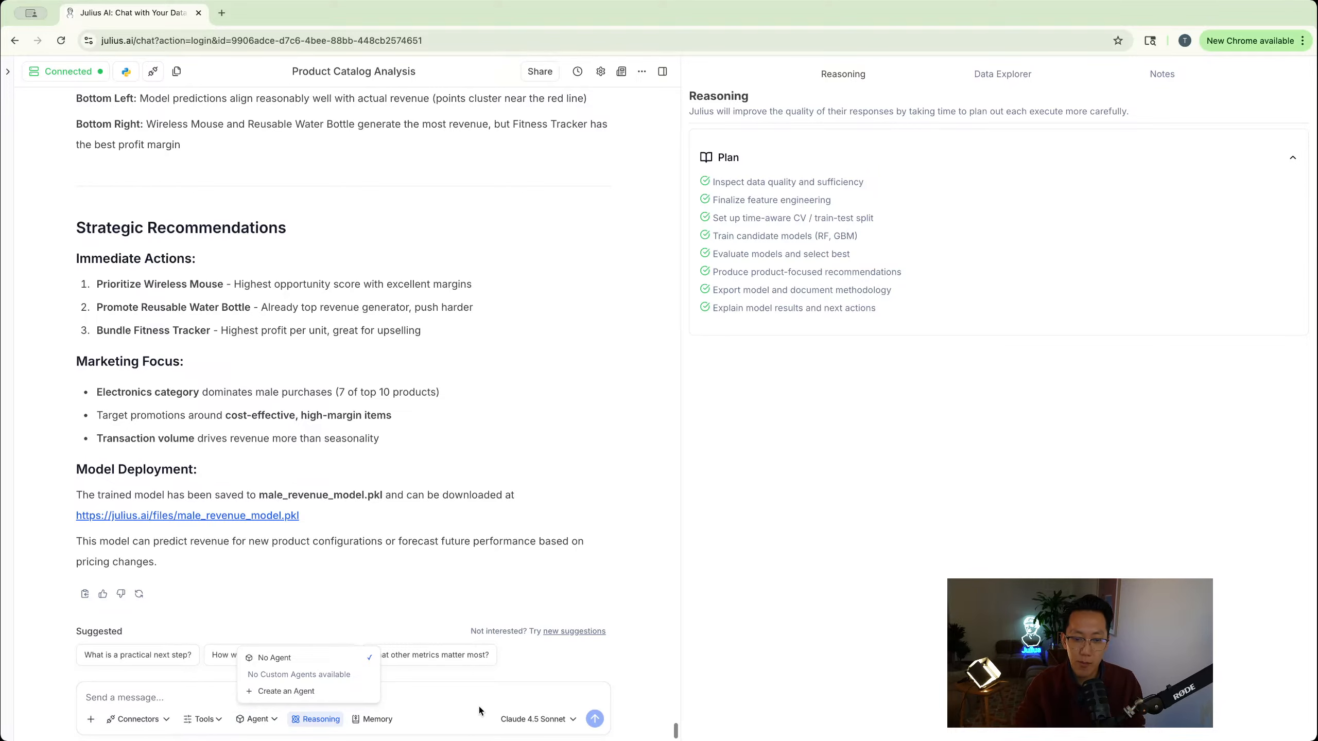
{"action": "left_click", "coordinate": [266, 691]}
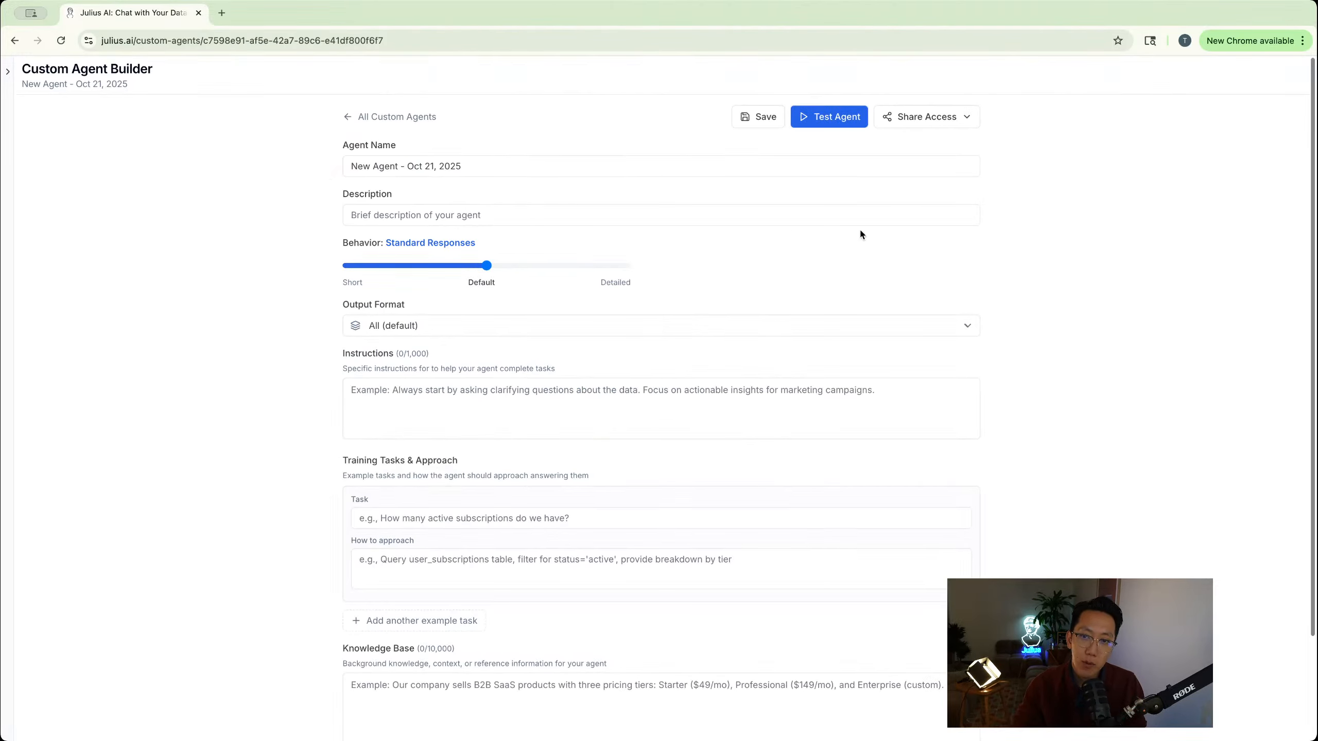
{"action": "scroll", "coordinate": [525, 351], "scroll_direction": "down", "scroll_amount": 2}
{"action": "scroll", "coordinate": [525, 356], "scroll_direction": "up", "scroll_amount": 2}
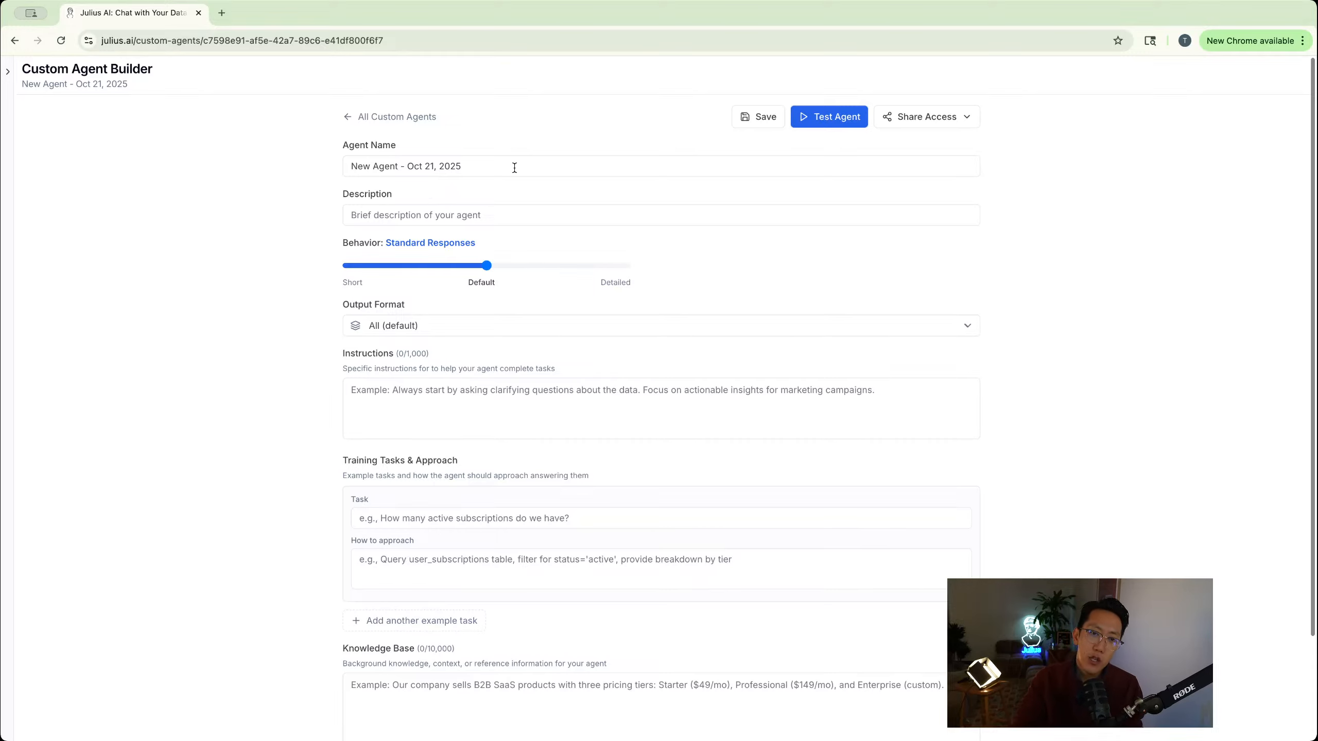
Rename the agent as "Expert Data Visualizer for Business Slide Decks"
{"action": "left_click_drag", "start_coordinate": [467, 167], "coordinate": [351, 168]}
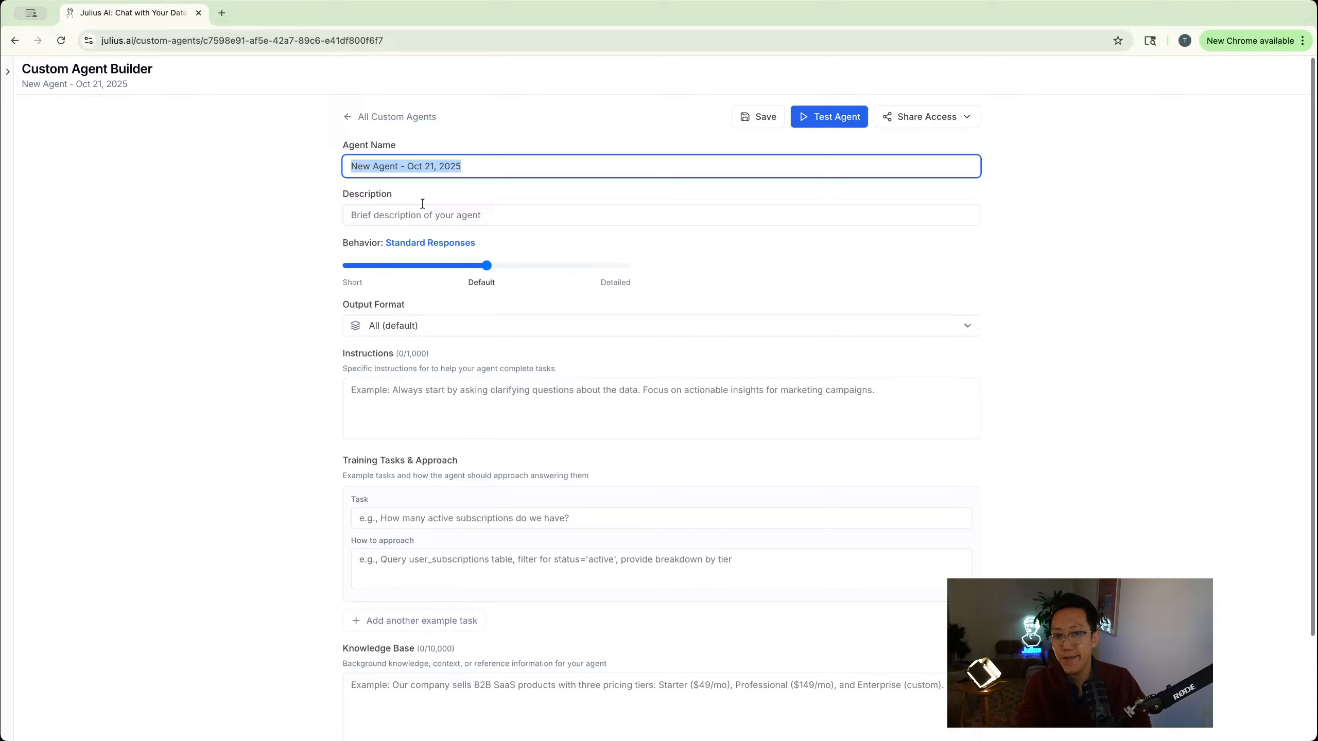
{"action": "type", "text": "Expert Da"}
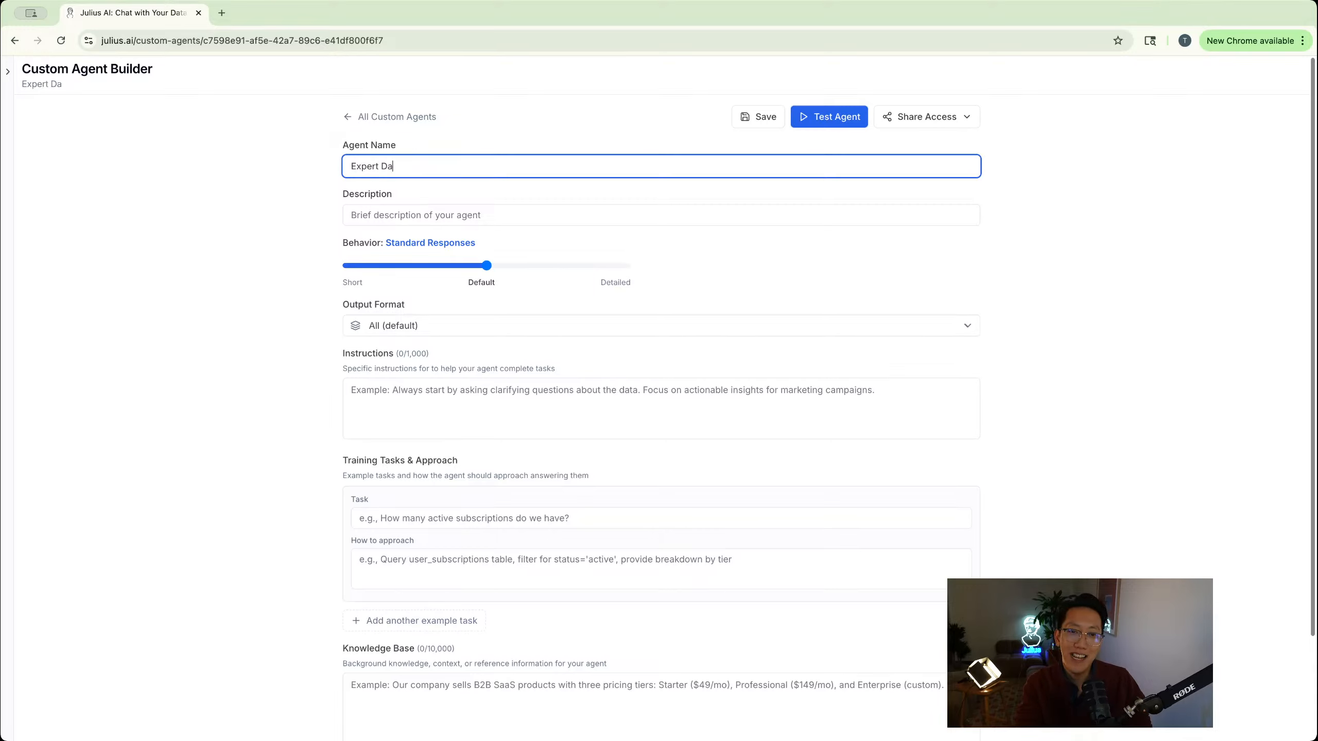
{"action": "type", "text": "ta Visualizer for Busines"}
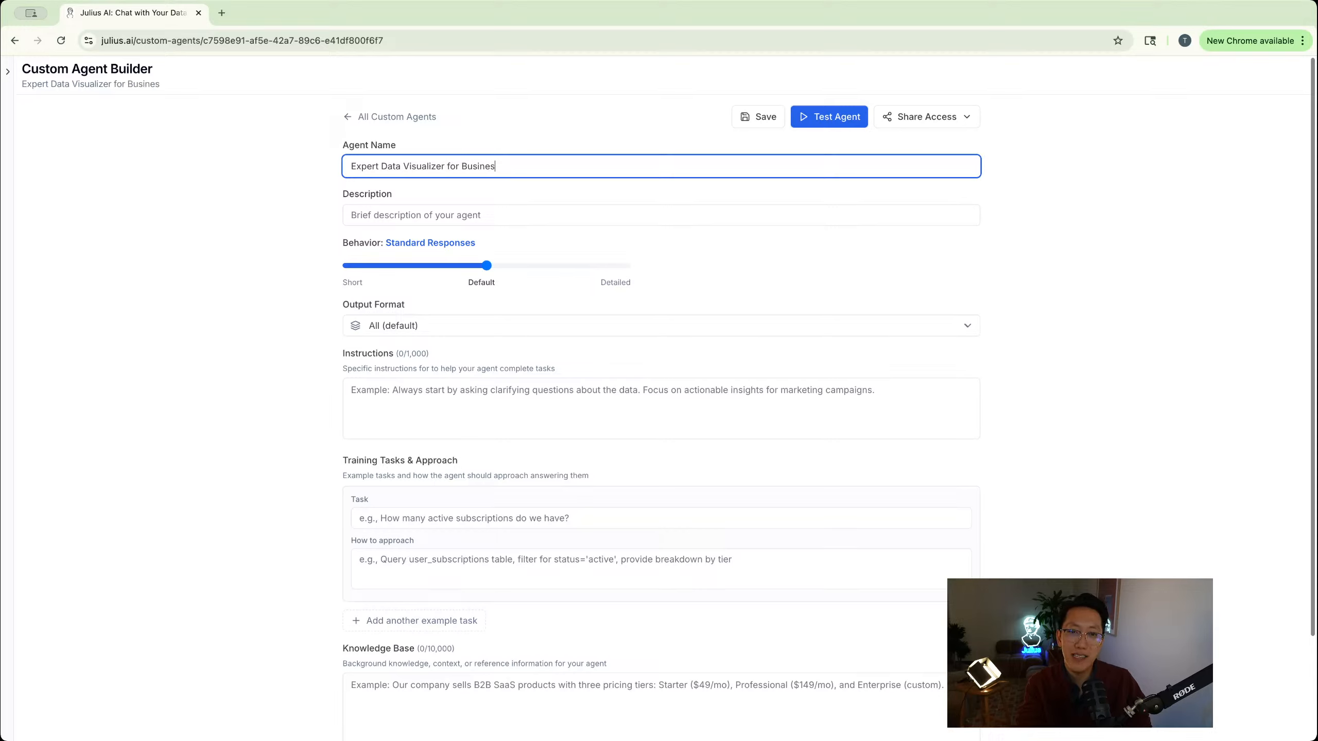
{"action": "type", "text": "s Slide "}
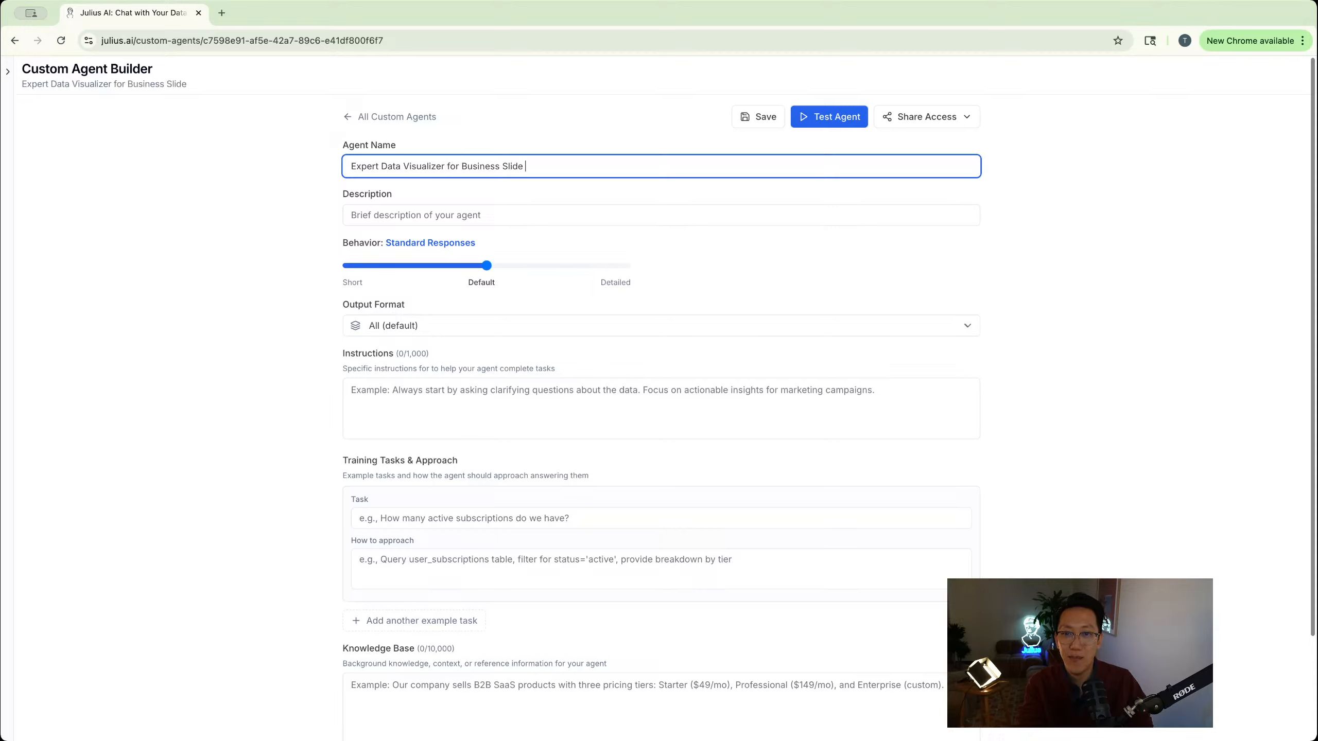
{"action": "type", "text": "Decks"}
Enter the agent description "This agent is really really good at making visualizations for slide decks"
{"action": "key", "text": "Tab"}
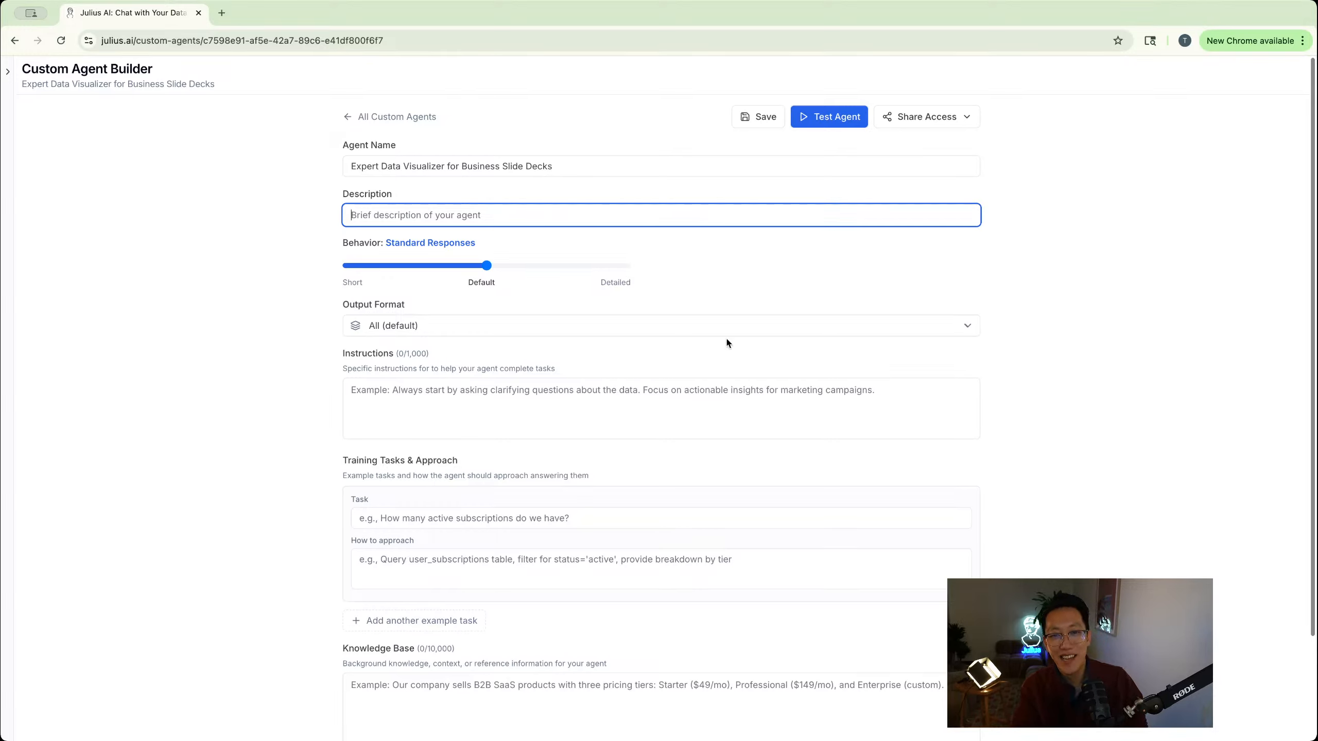
{"action": "type", "text": "This agent i"}
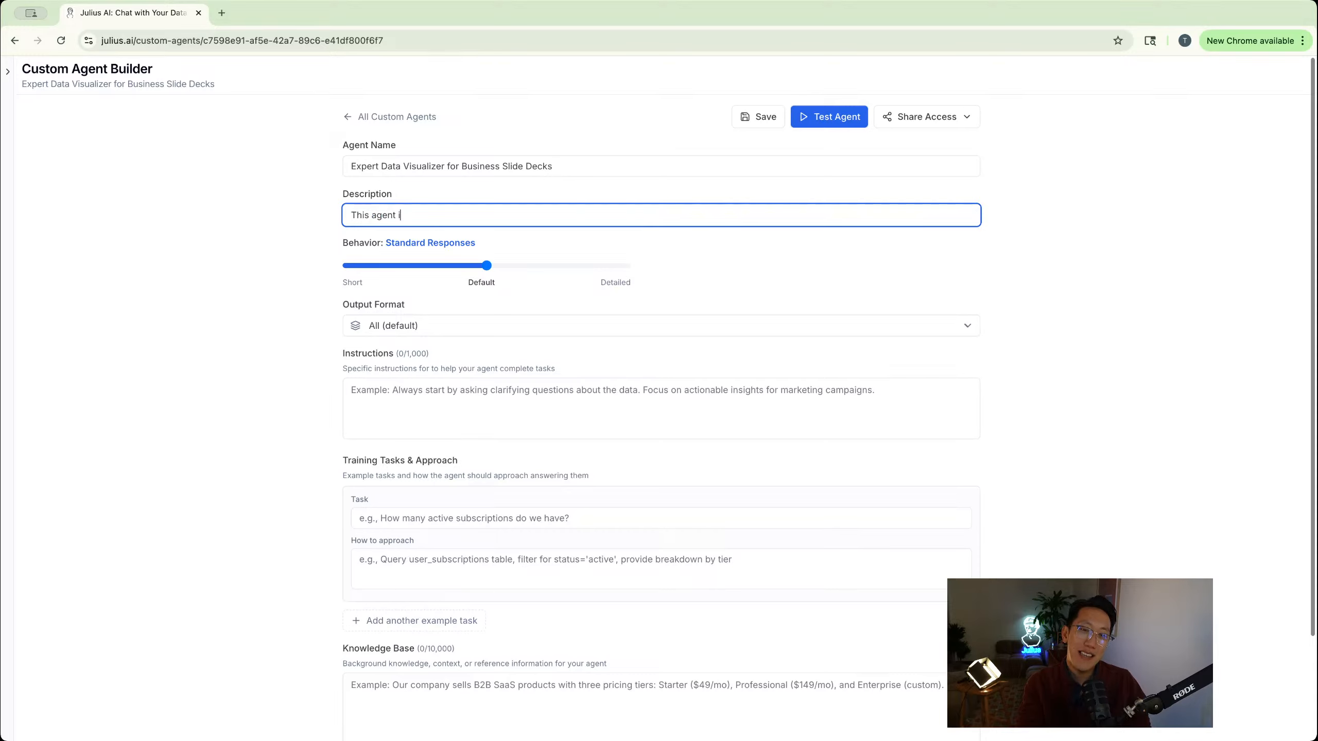
{"action": "type", "text": "s really really good at"}
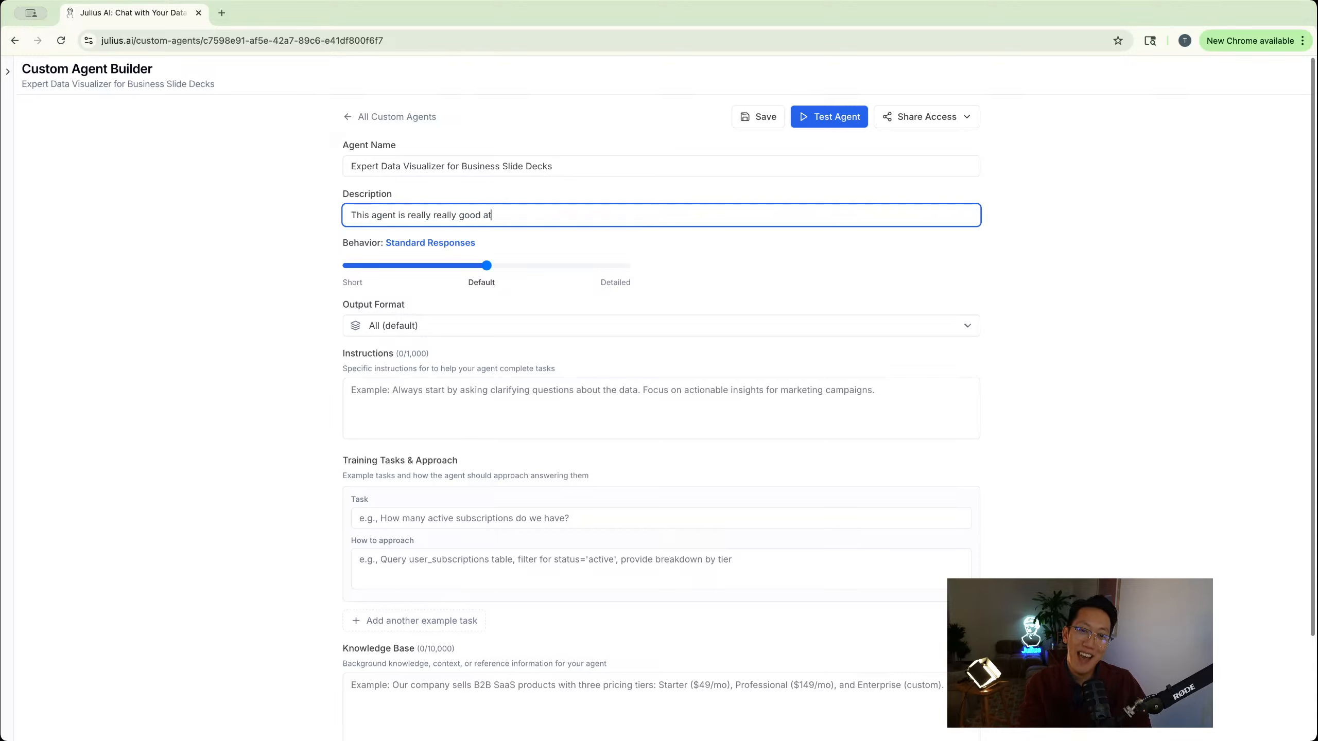
{"action": "type", "text": " making "}
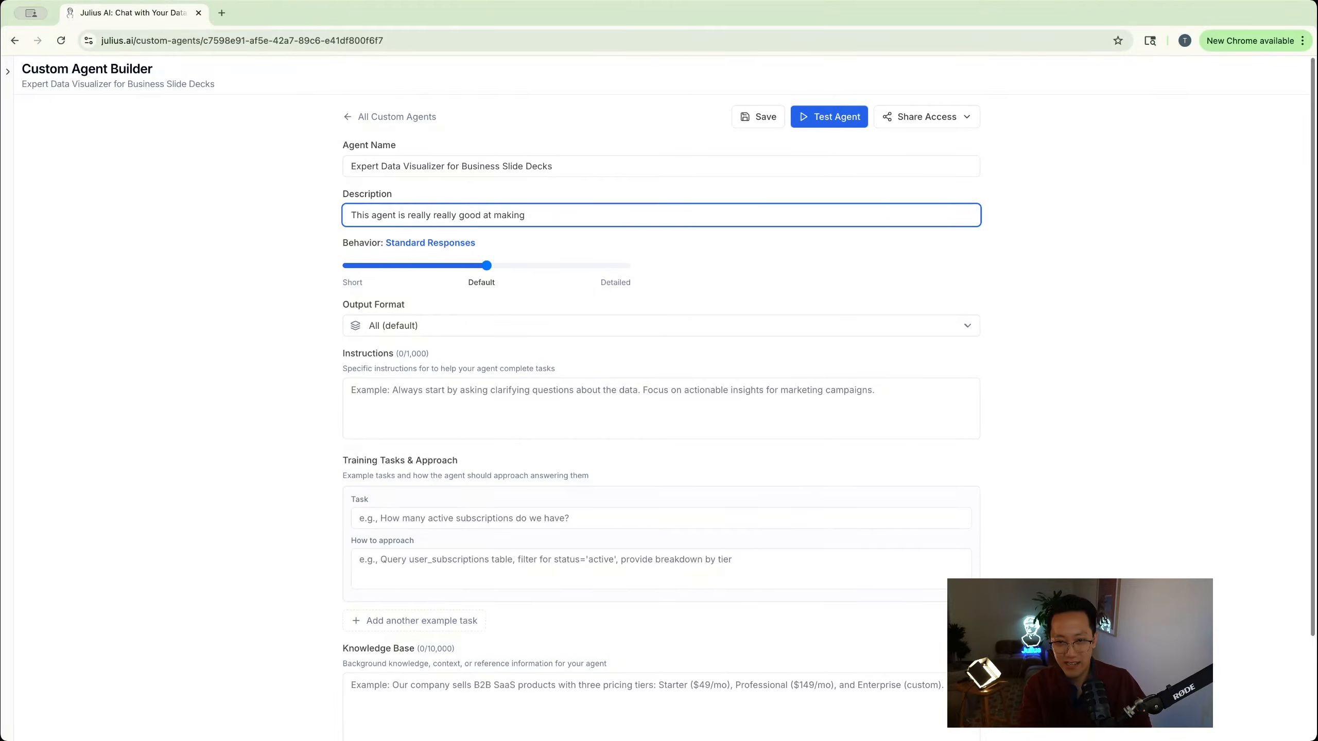
{"action": "type", "text": "sli"}
{"action": "key", "text": "BackSpace"}
{"action": "type", "text": "visu"}
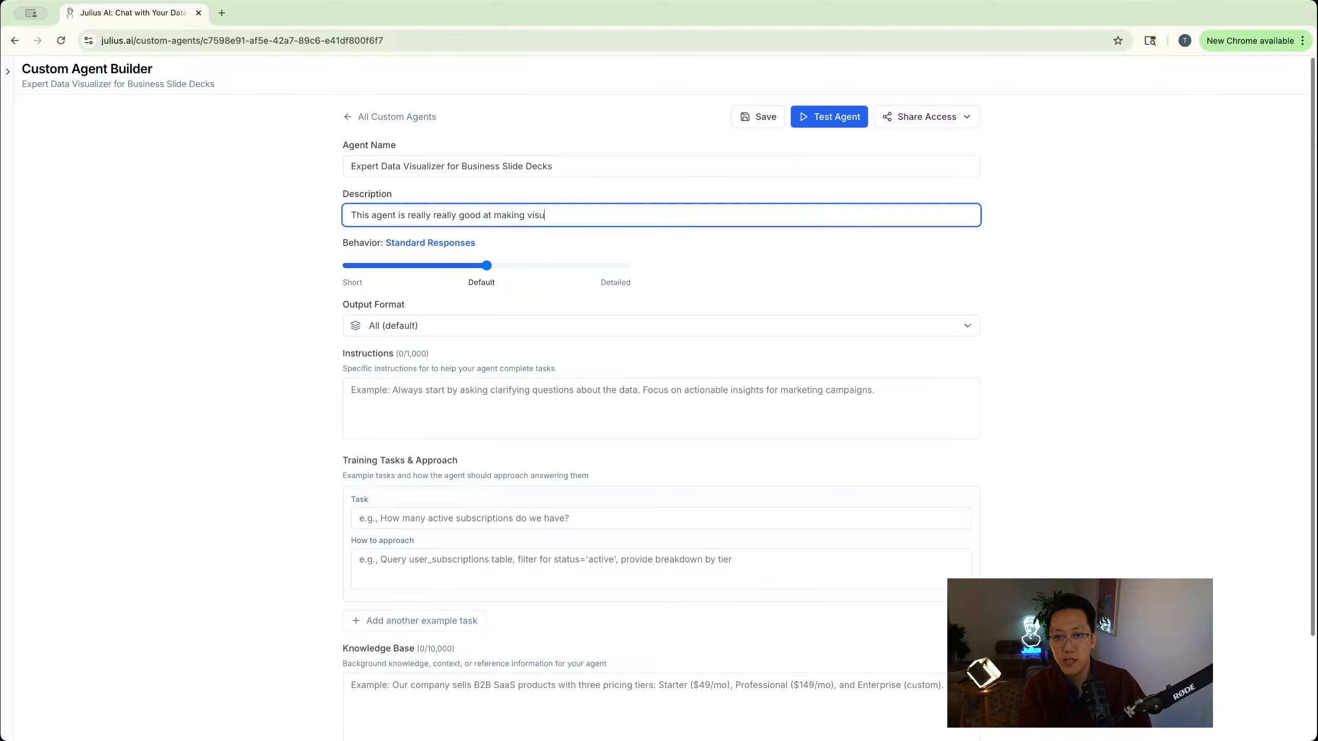
{"action": "type", "text": "alizations for slide xec"}
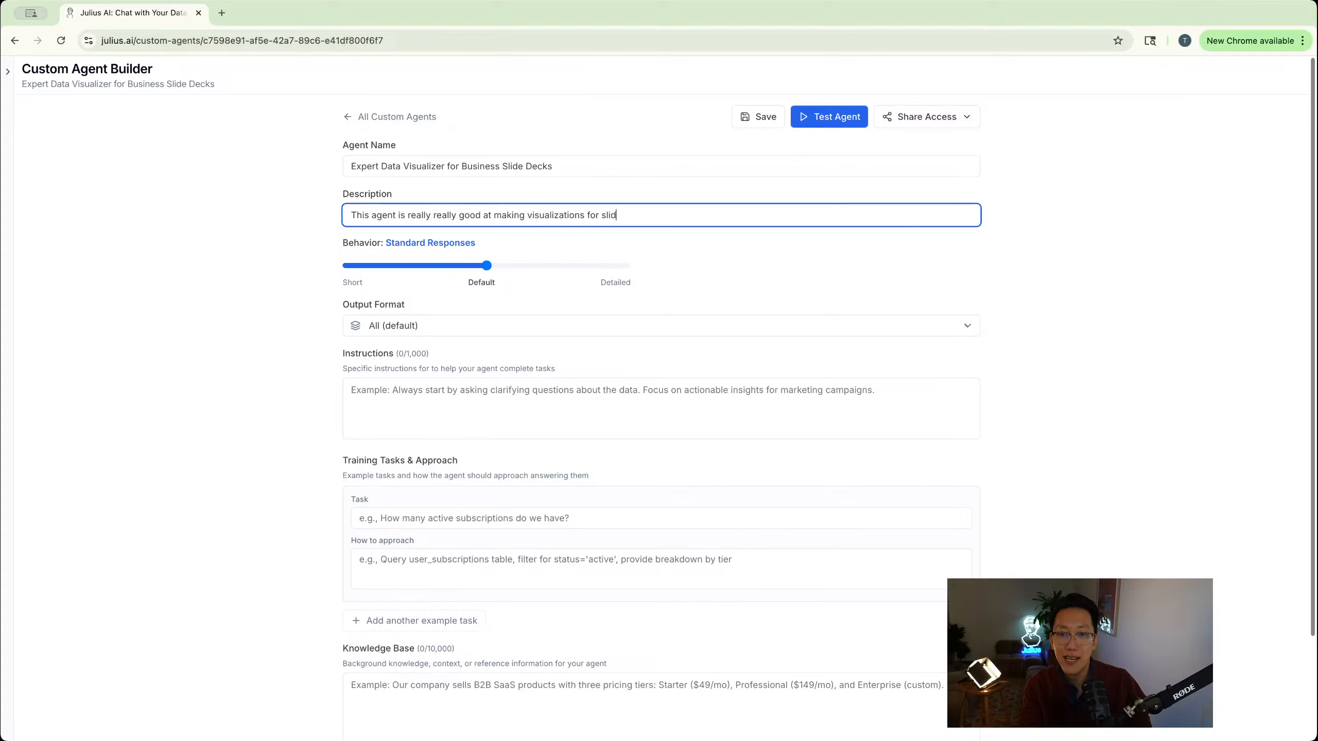
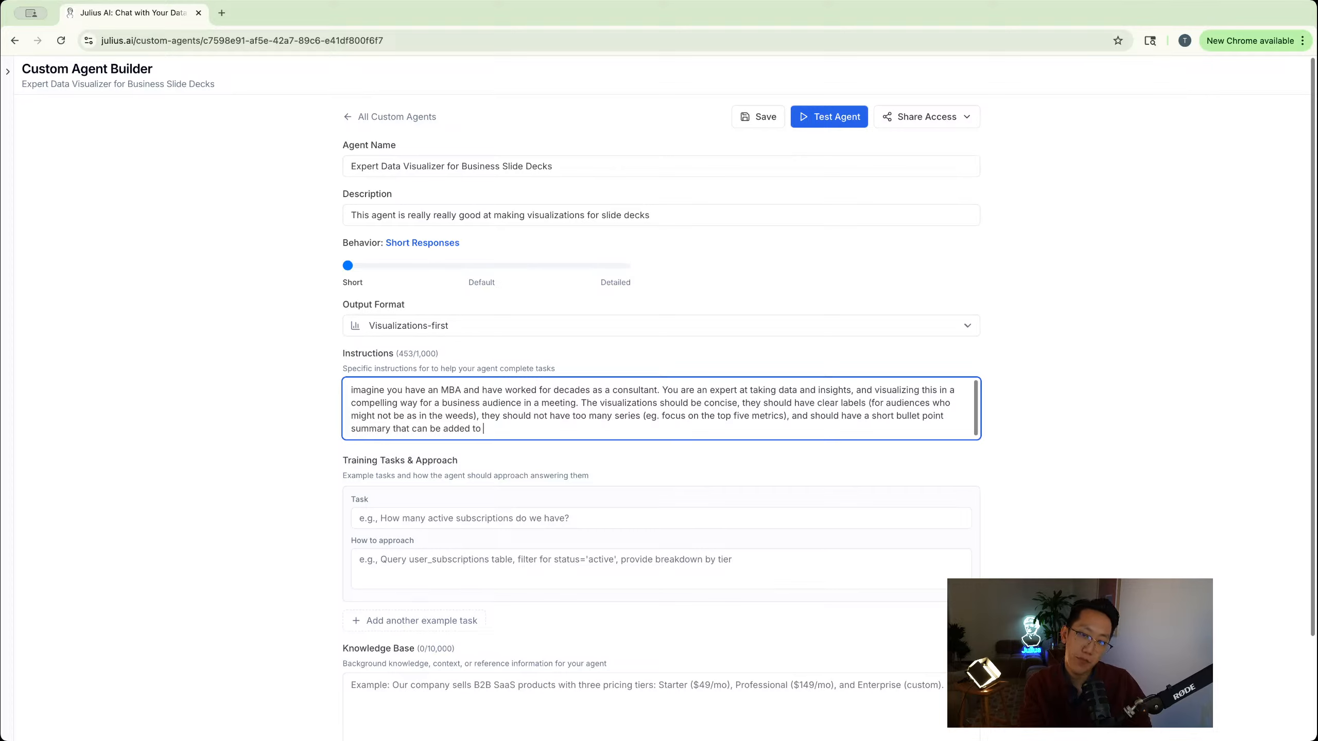
Finish the agent instructions by stating that the bullet point summary can be added to the slide deck to provide context
{"action": "type", "text": "provide context."}
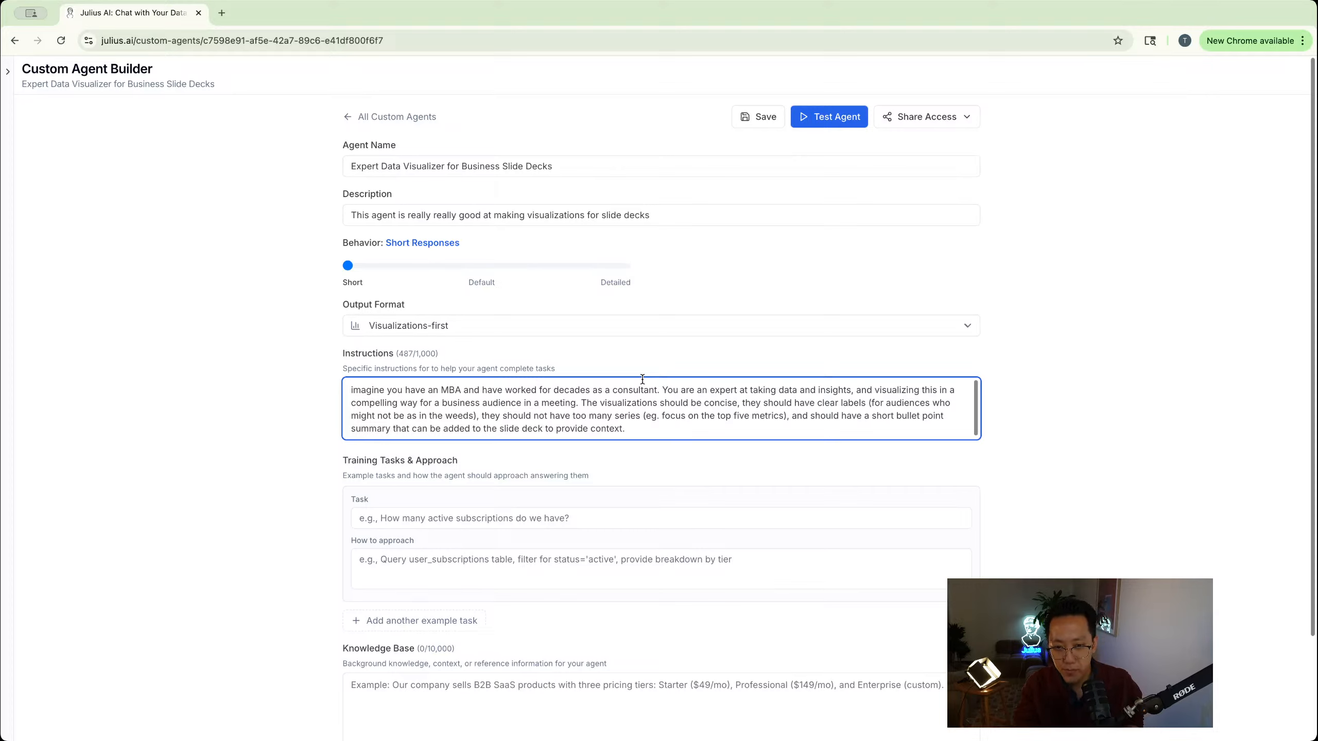
{"action": "left_click", "coordinate": [365, 362]}
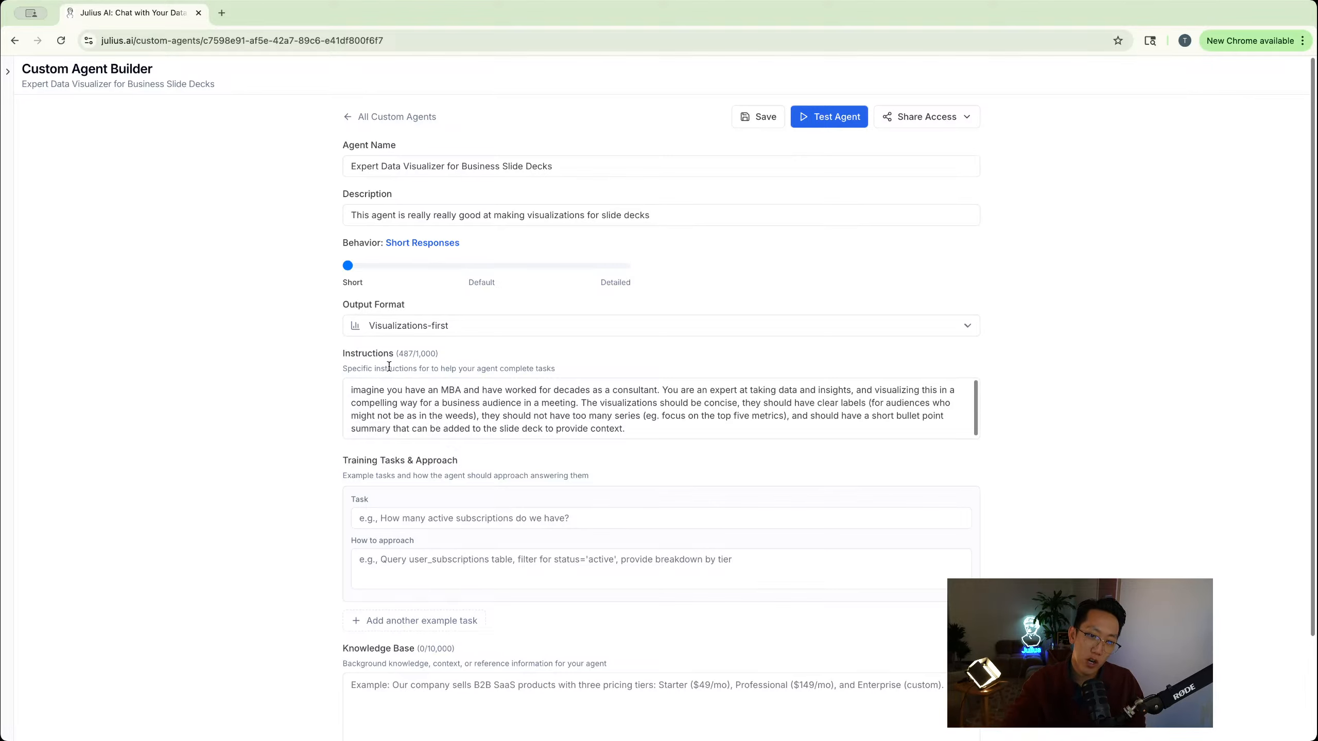
Enter "Visualize this data for my executive leadership team", in quotation marks, as the first training task
{"action": "scroll", "coordinate": [393, 367], "scroll_direction": "down", "scroll_amount": 1}
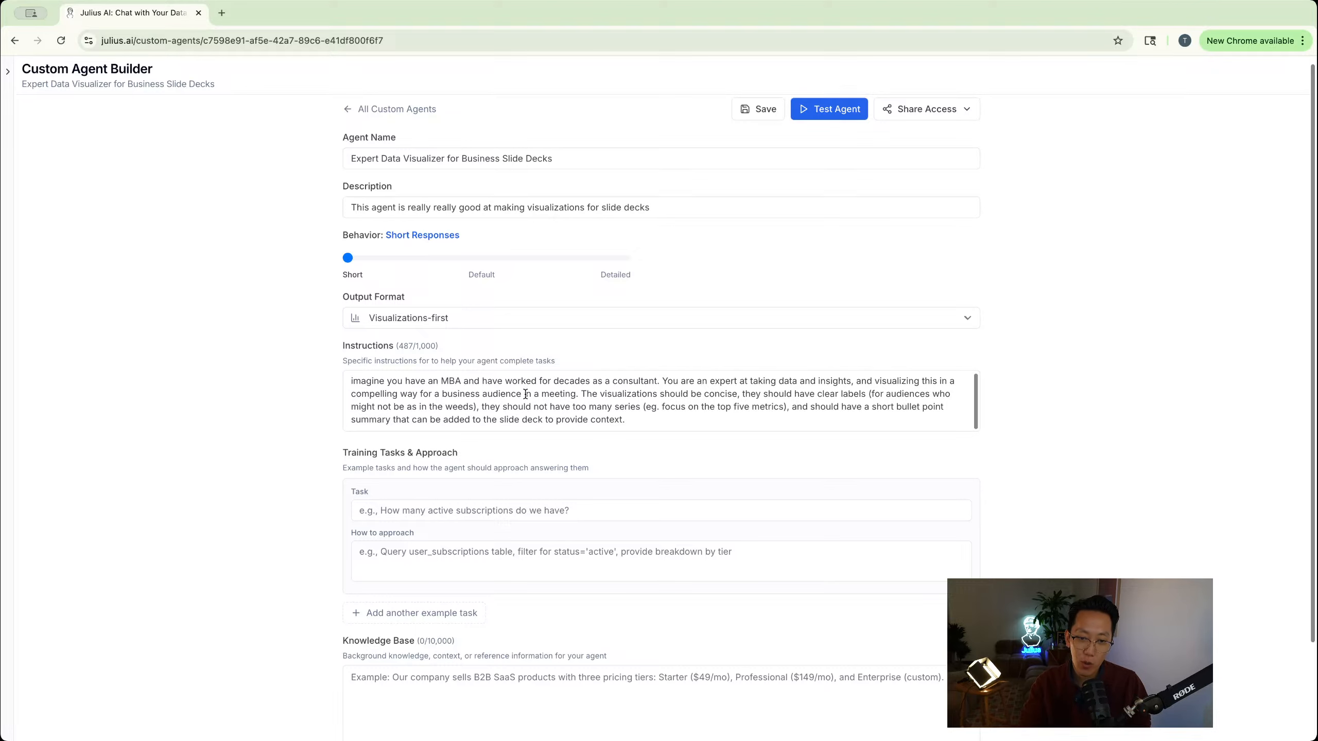
{"action": "scroll", "coordinate": [525, 415], "scroll_direction": "down", "scroll_amount": 5}
{"action": "left_click_drag", "start_coordinate": [352, 347], "coordinate": [463, 338]}
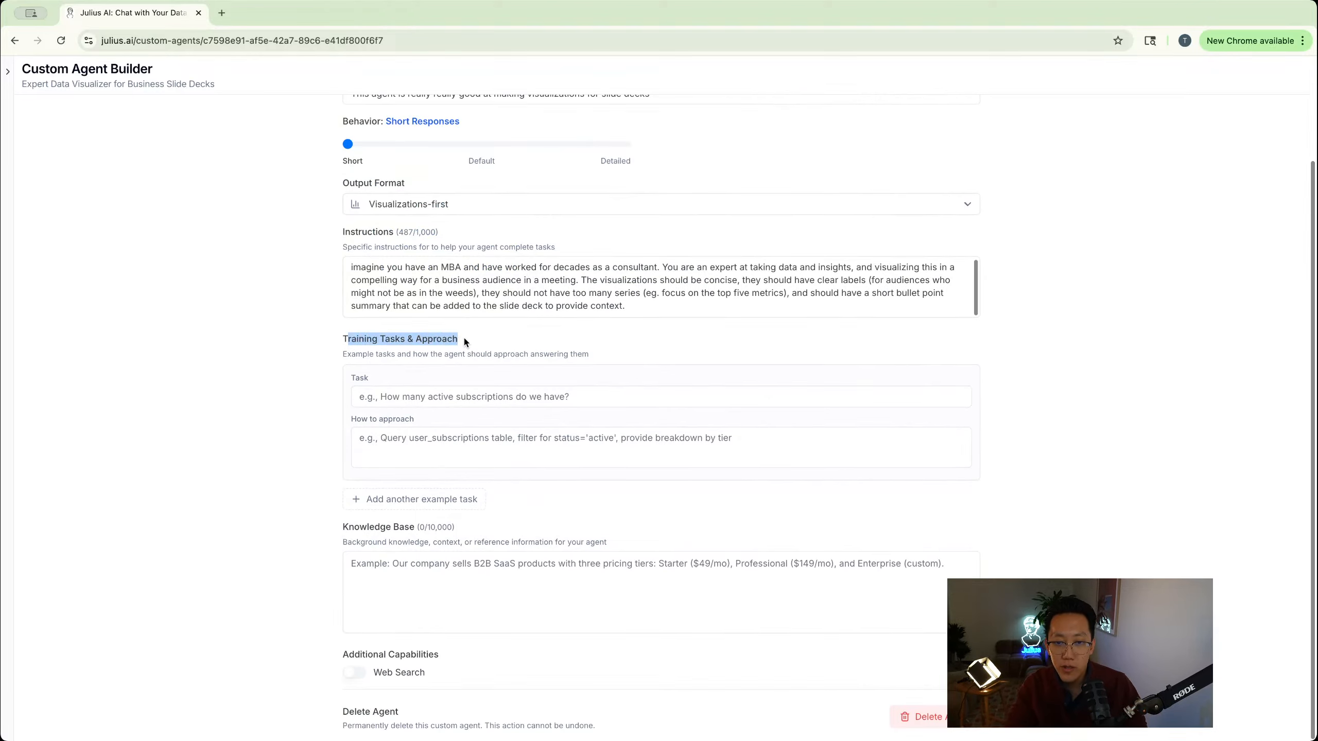
{"action": "left_click", "coordinate": [472, 336]}
{"action": "left_click", "coordinate": [454, 395]}
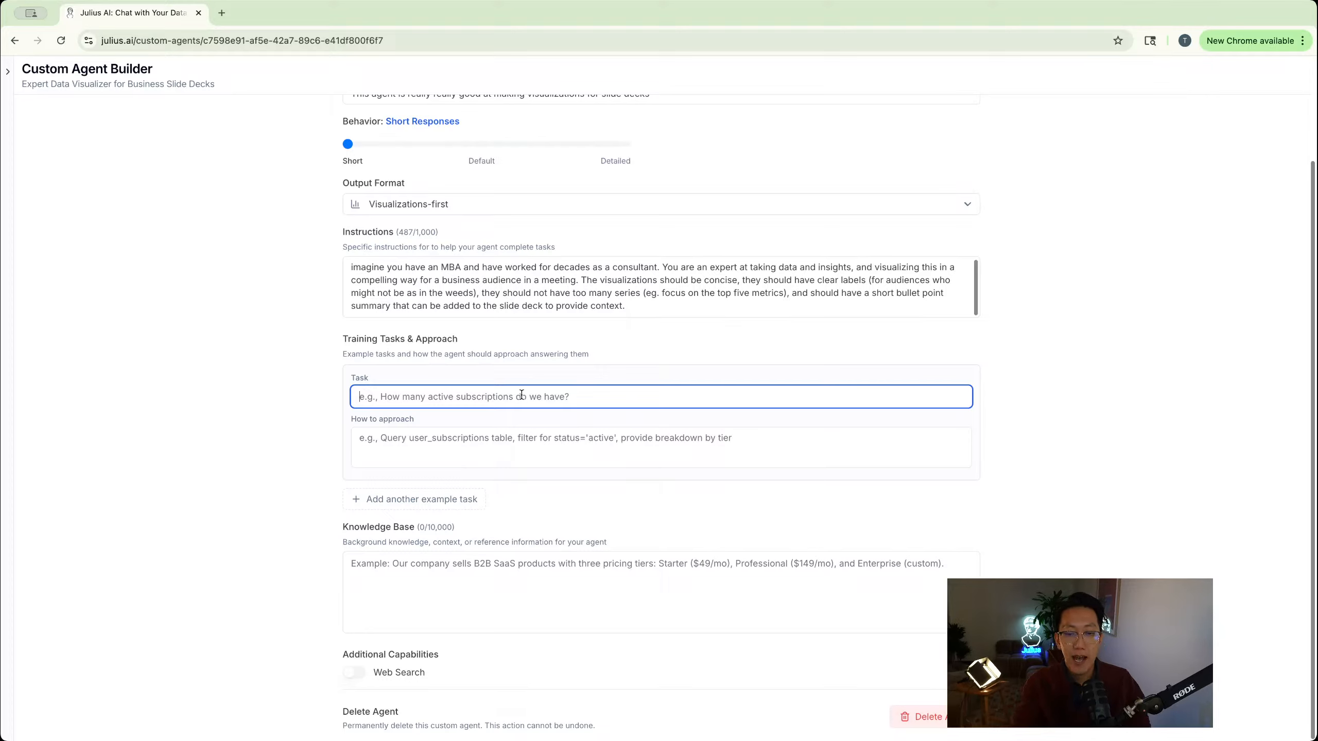
{"action": "type", "text": "\"Visualize this data for my"}
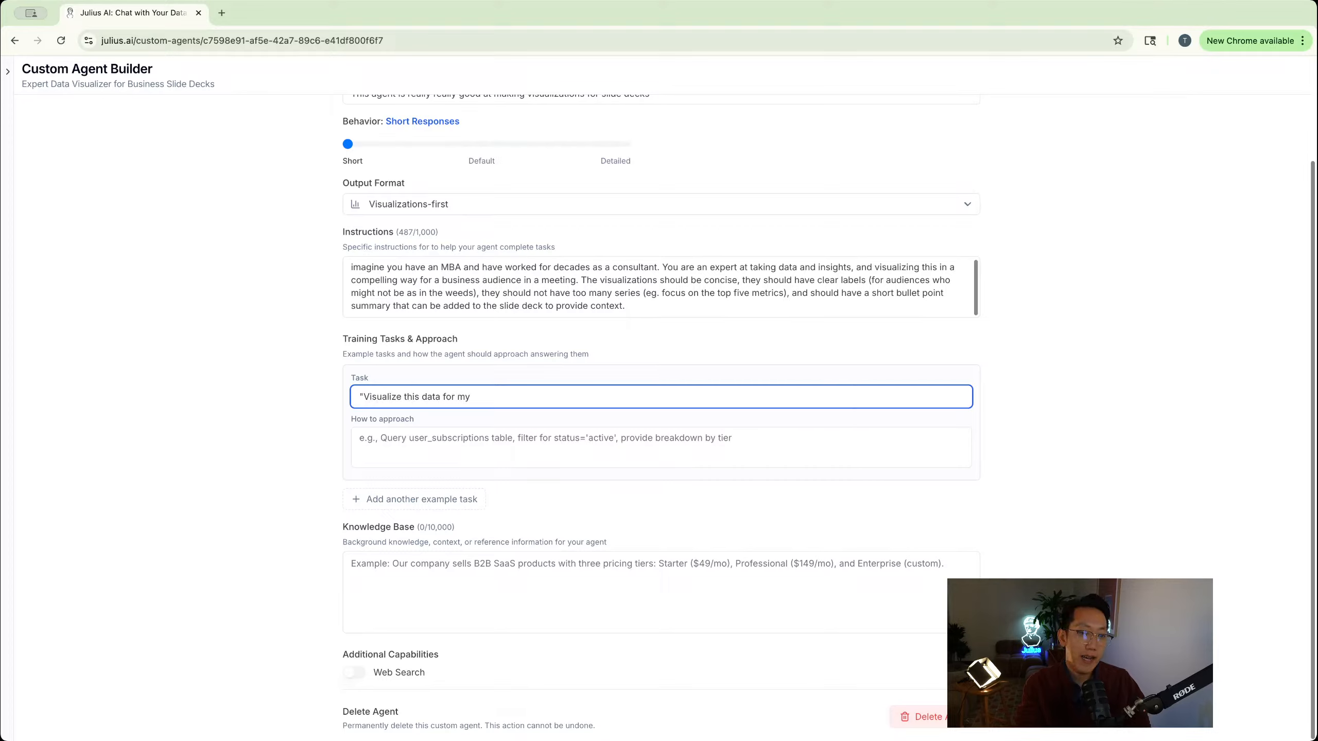
{"action": "type", "text": " executive le"}
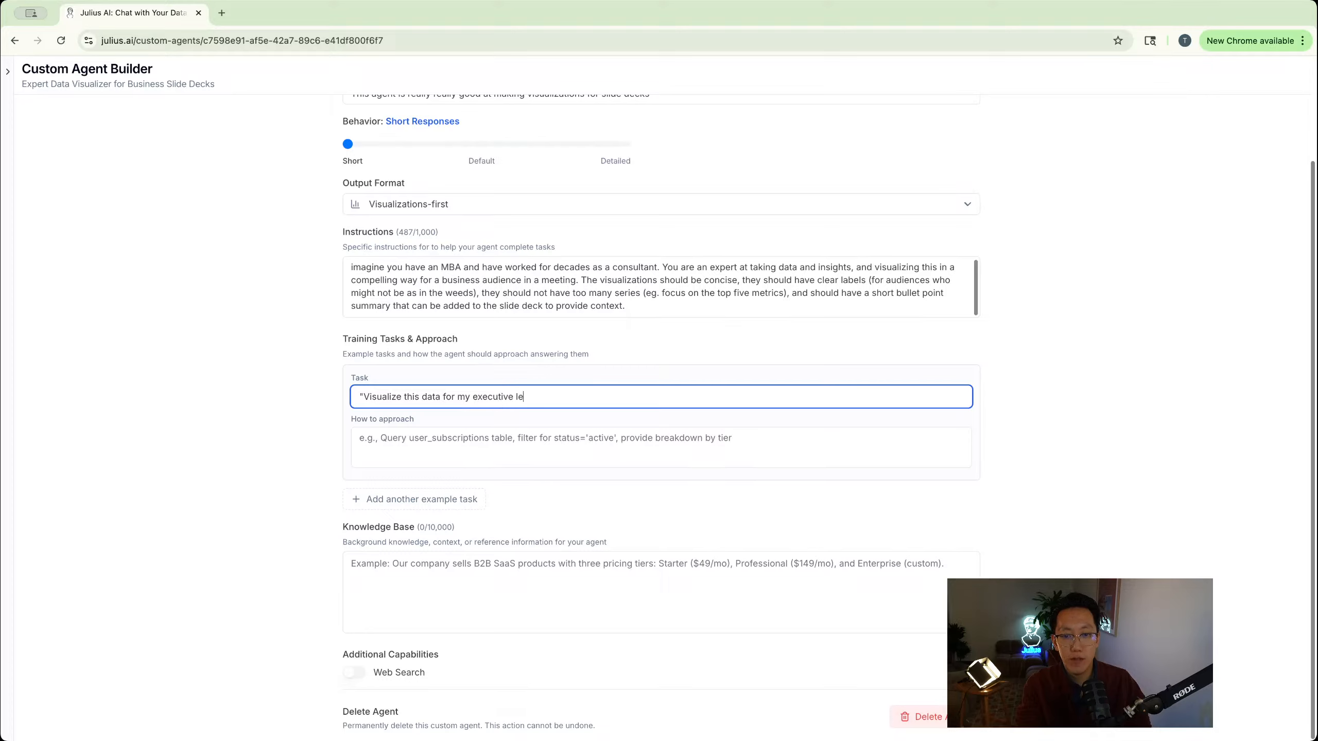
{"action": "type", "text": "adership team\""}
Describe the first task's approach: avoid the weeds, focus on high level + heavy hitting points, don't lose the audience, since not everyone has context
{"action": "key", "text": "Tab"}
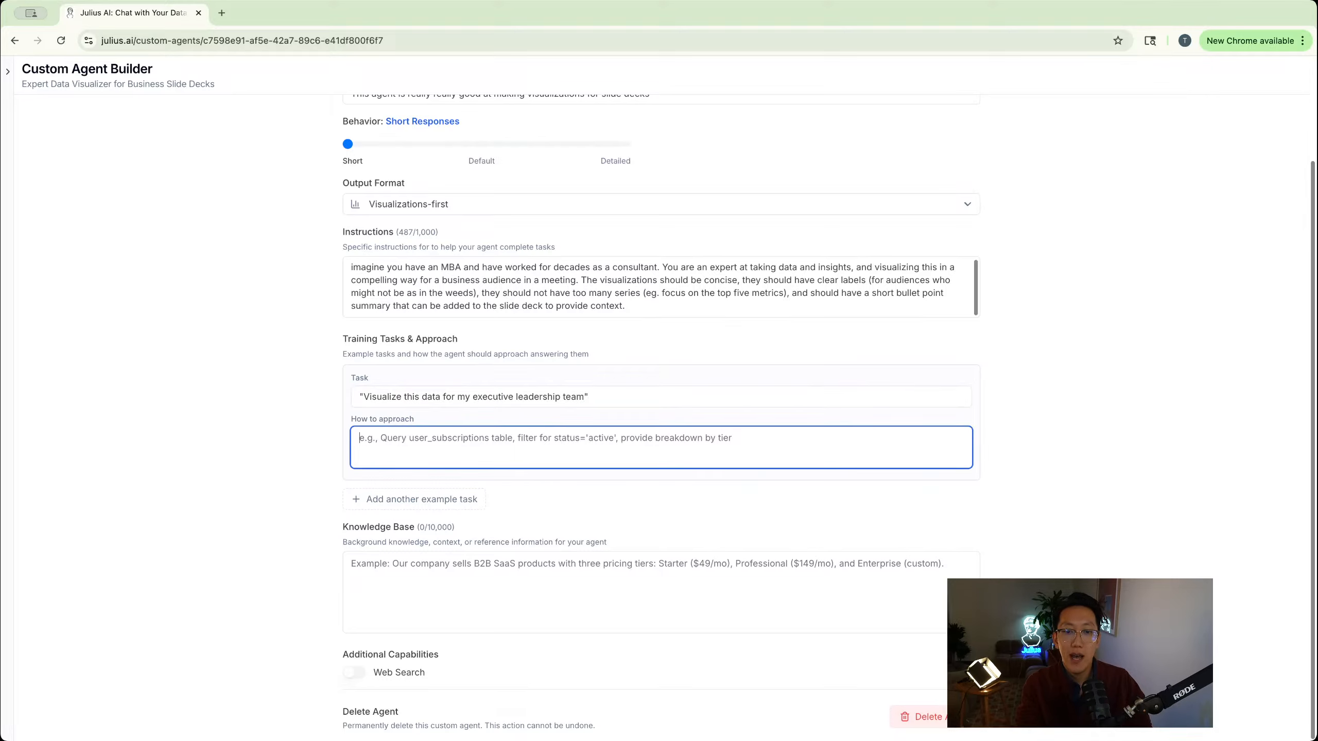
{"action": "type", "text": "Don't dive too de"}
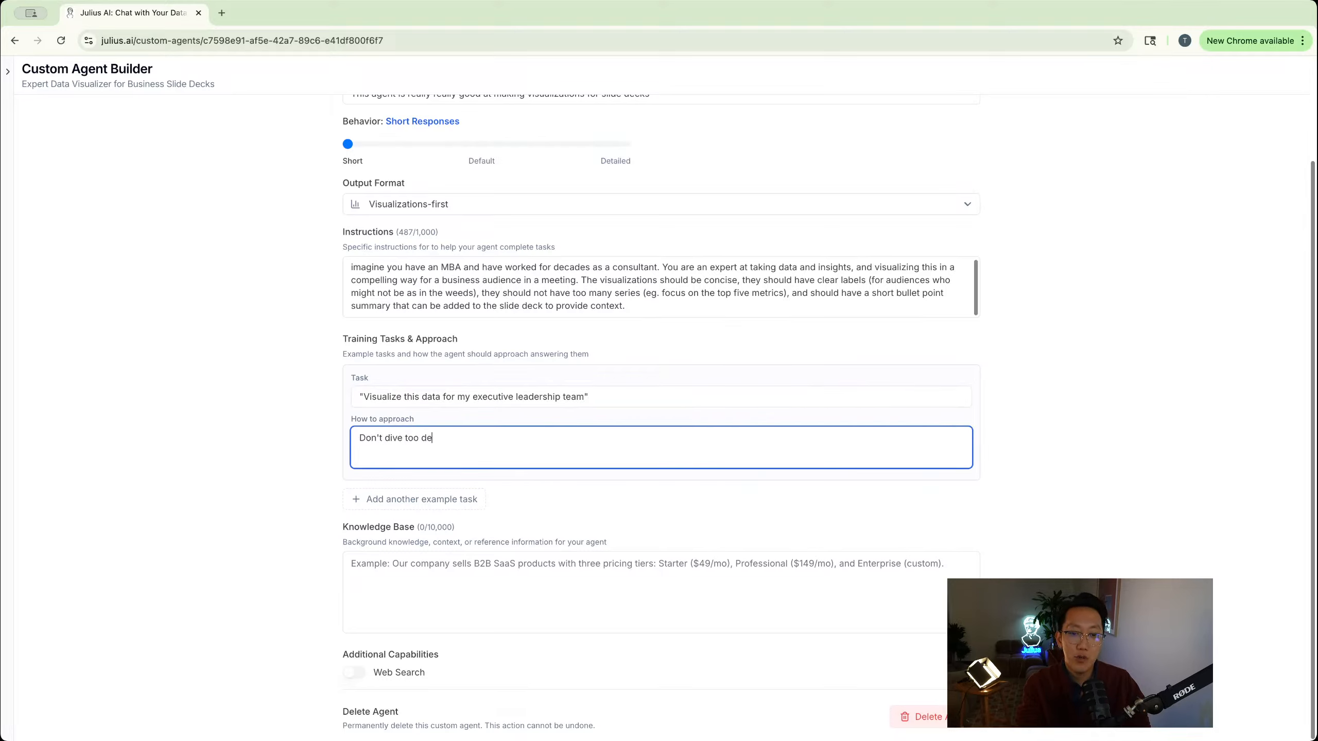
{"action": "type", "text": "ep in the weeds in the anlay"}
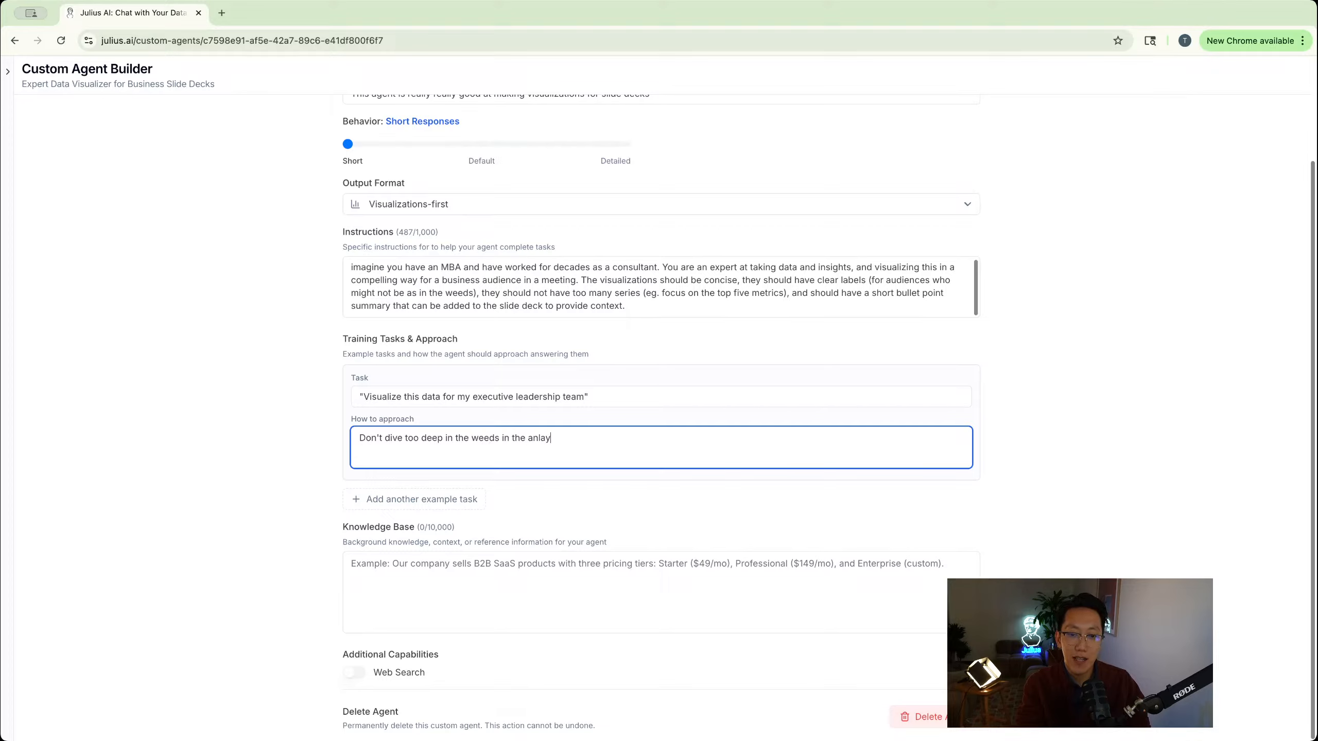
{"action": "type", "text": "sis. Focus on the high lev"}
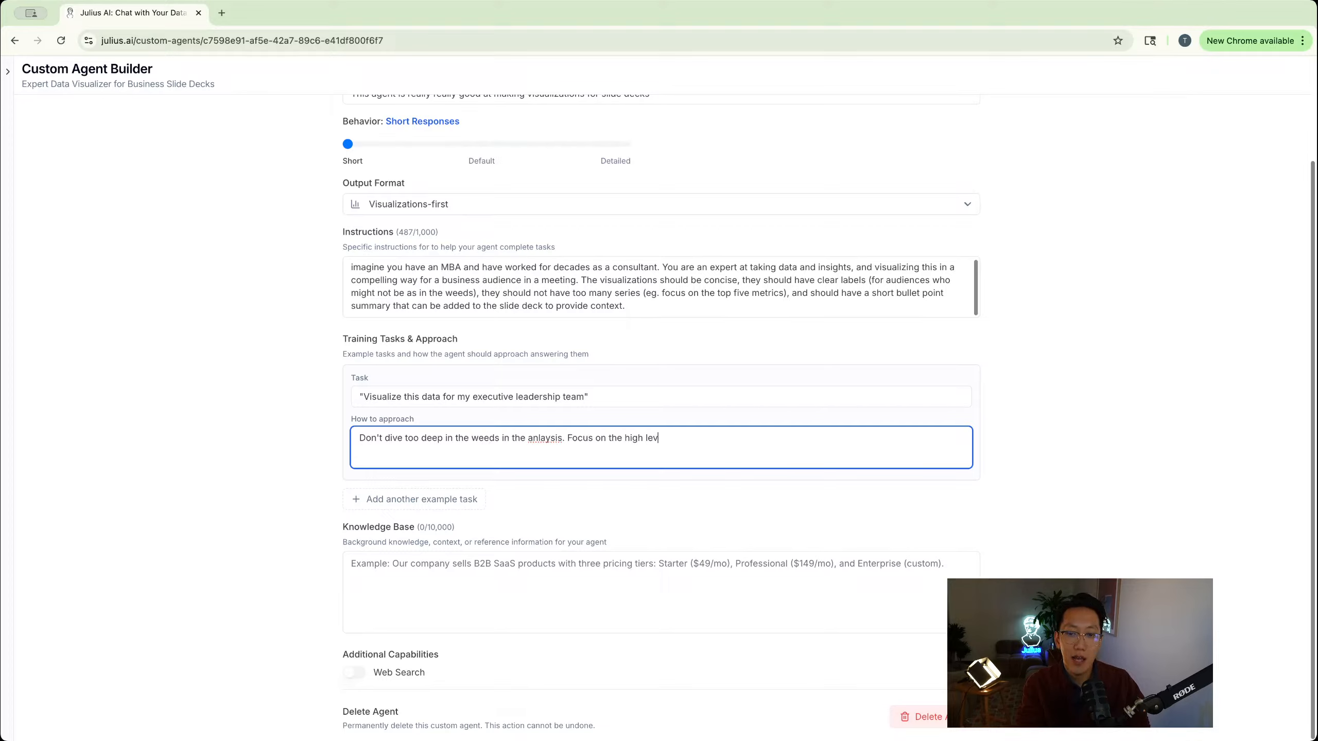
{"action": "type", "text": "el _ = heavy hitting "}
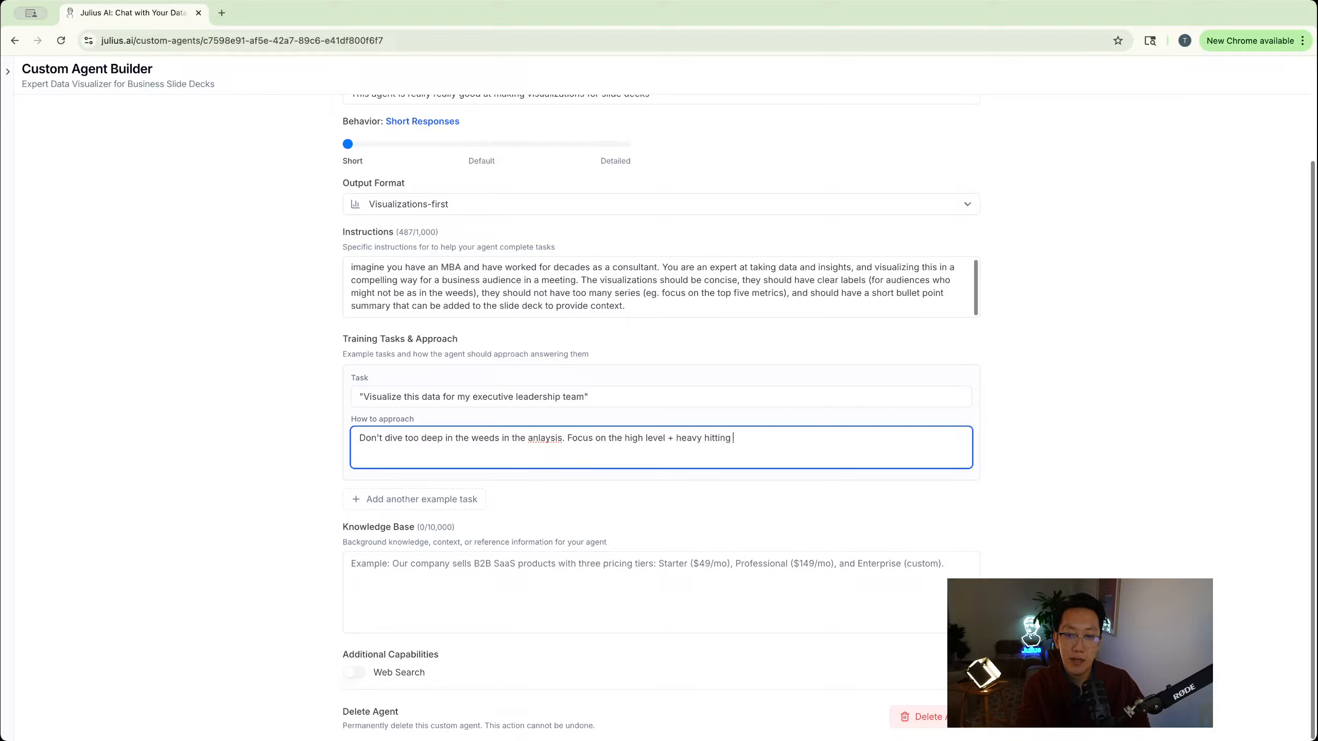
{"action": "type", "text": "points in your vi"}
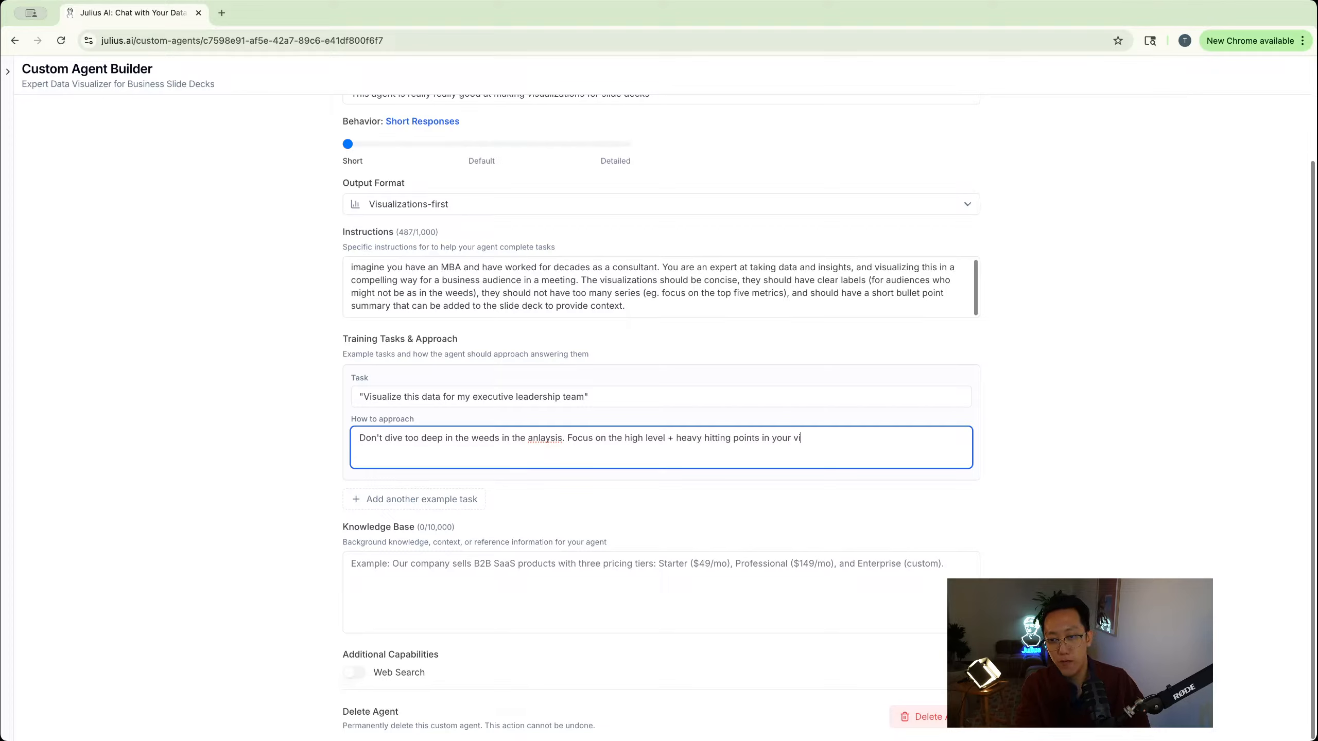
{"action": "type", "text": "sualizations versu"}
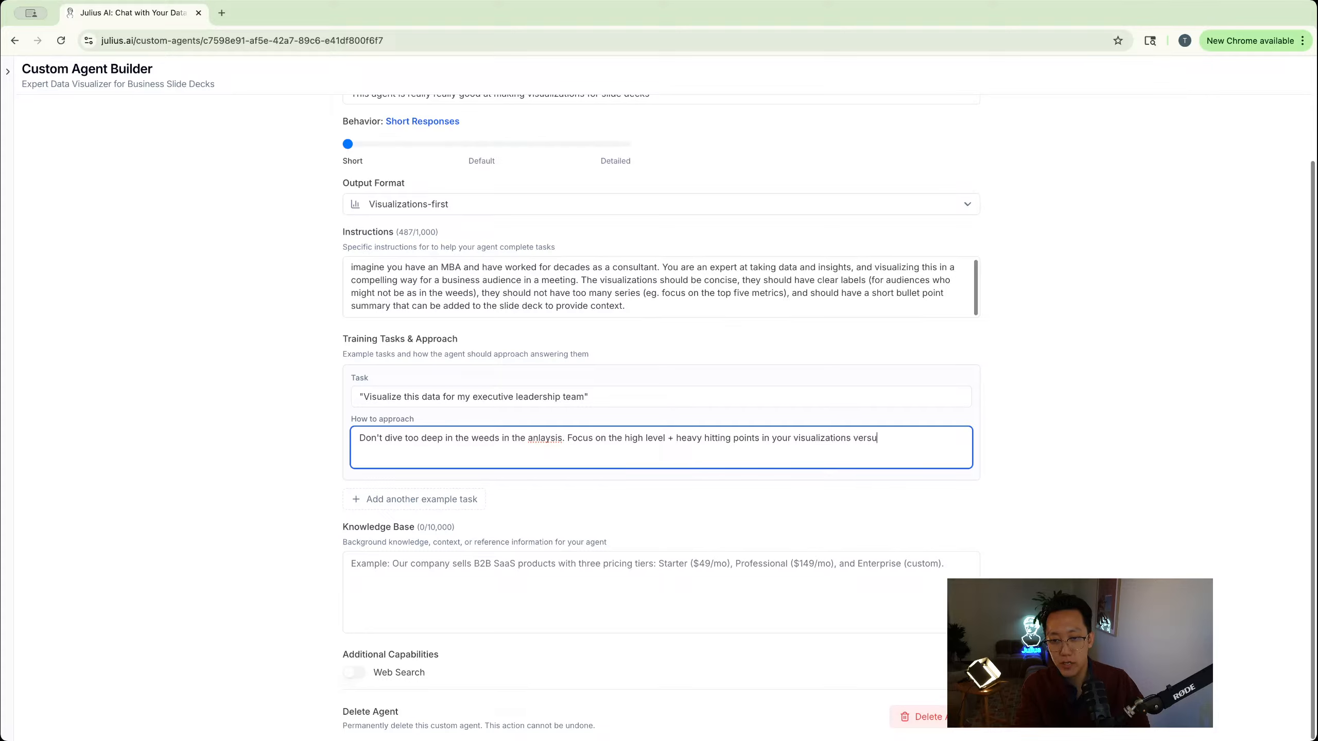
{"action": "type", "text": "s going too in d"}
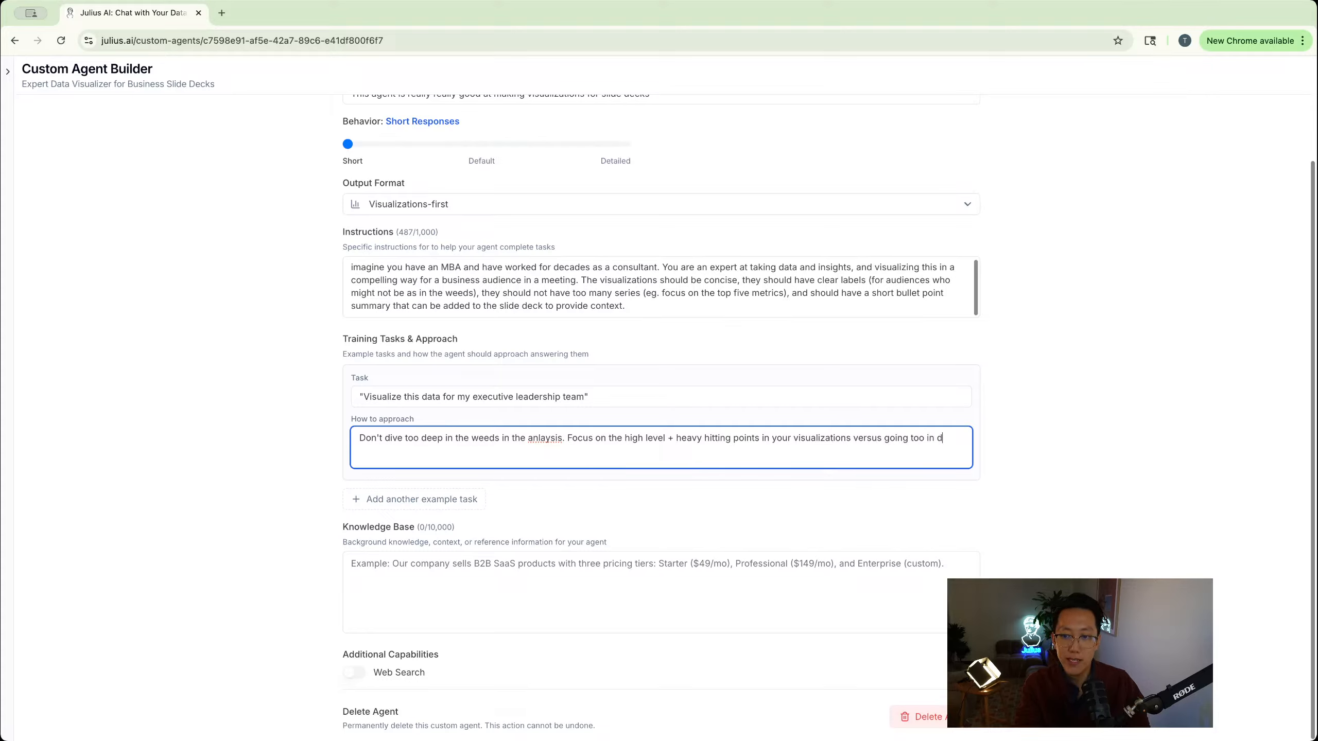
{"action": "type", "text": "epth where you "}
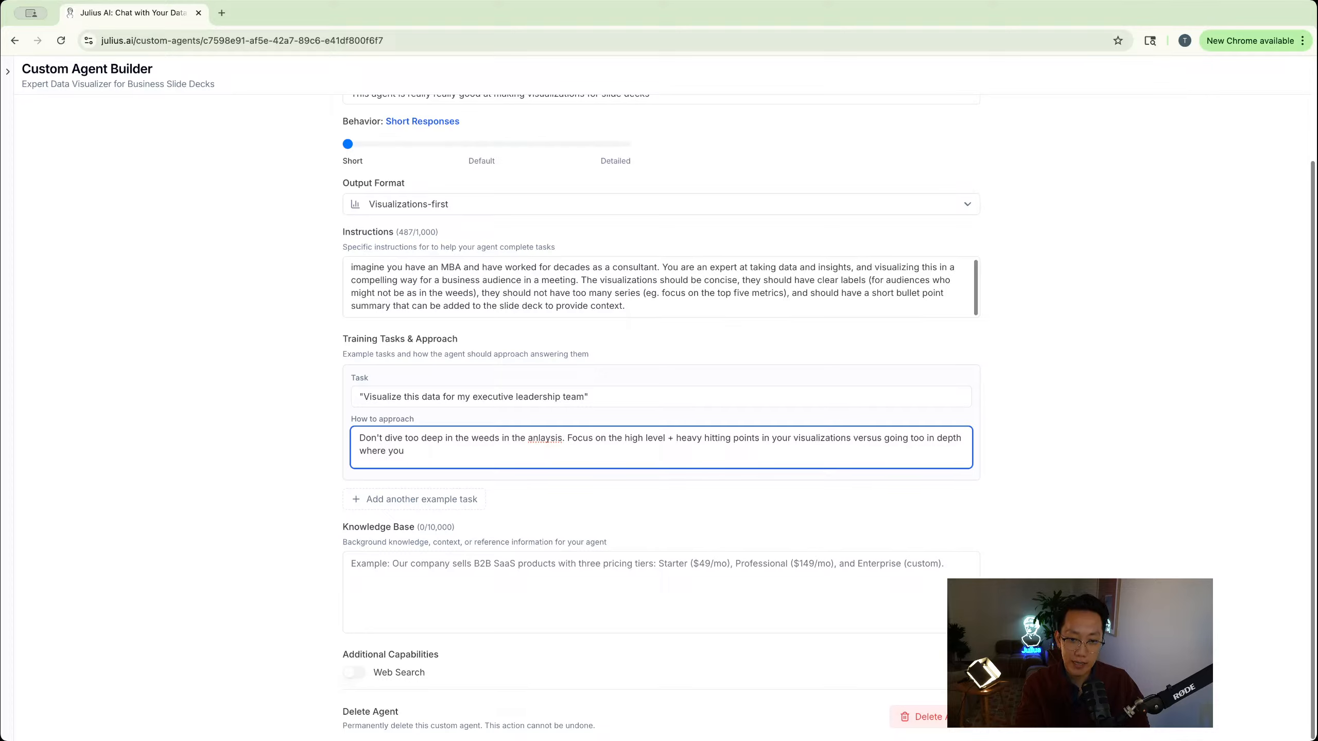
{"action": "type", "text": "might lose the audie"}
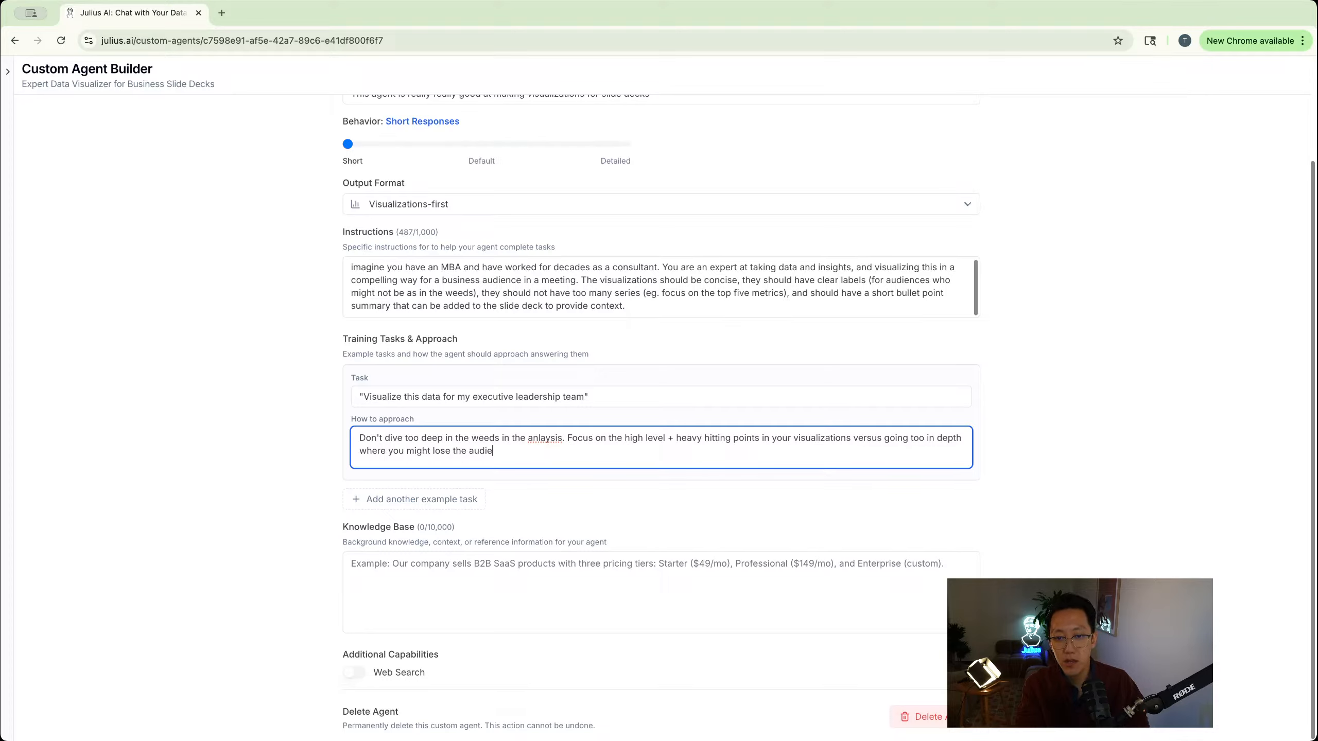
{"action": "type", "text": "nce. Not everyone has con"}
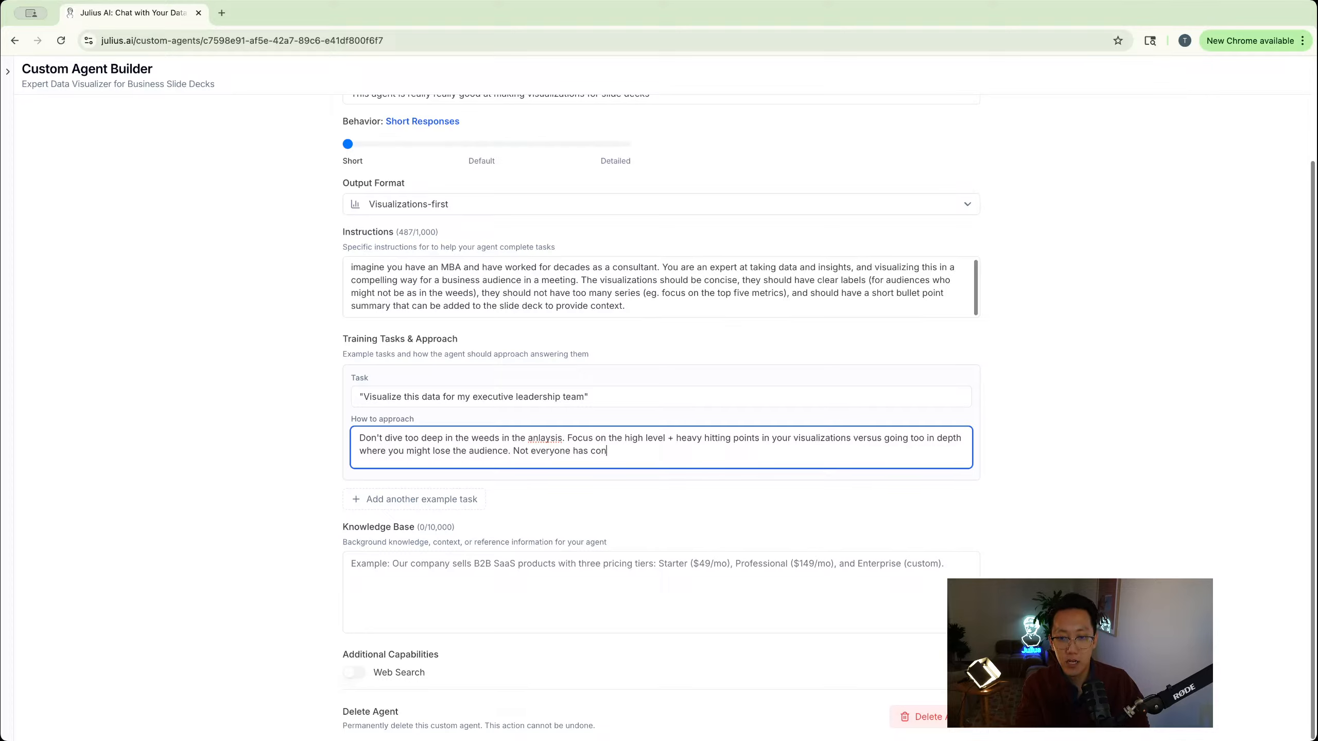
{"action": "type", "text": "text on what we're vi"}
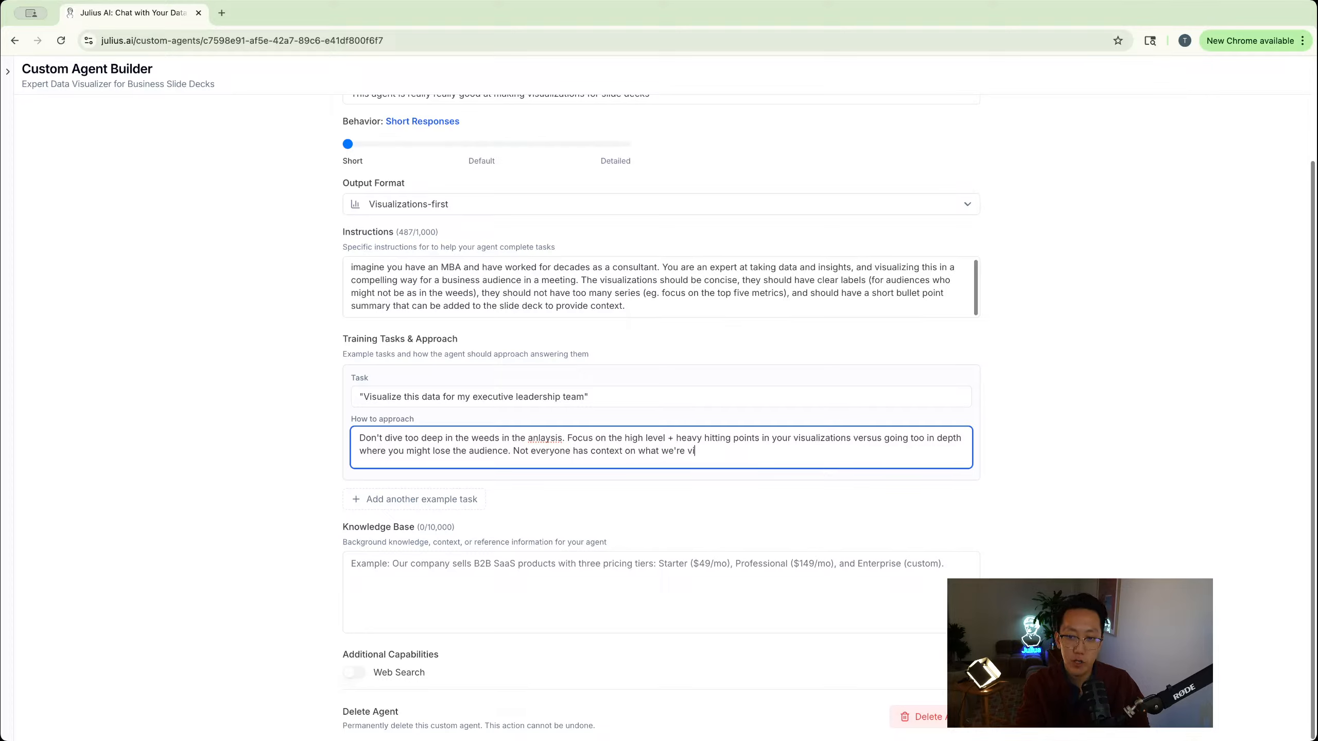
{"action": "type", "text": "sualizating and working on."}
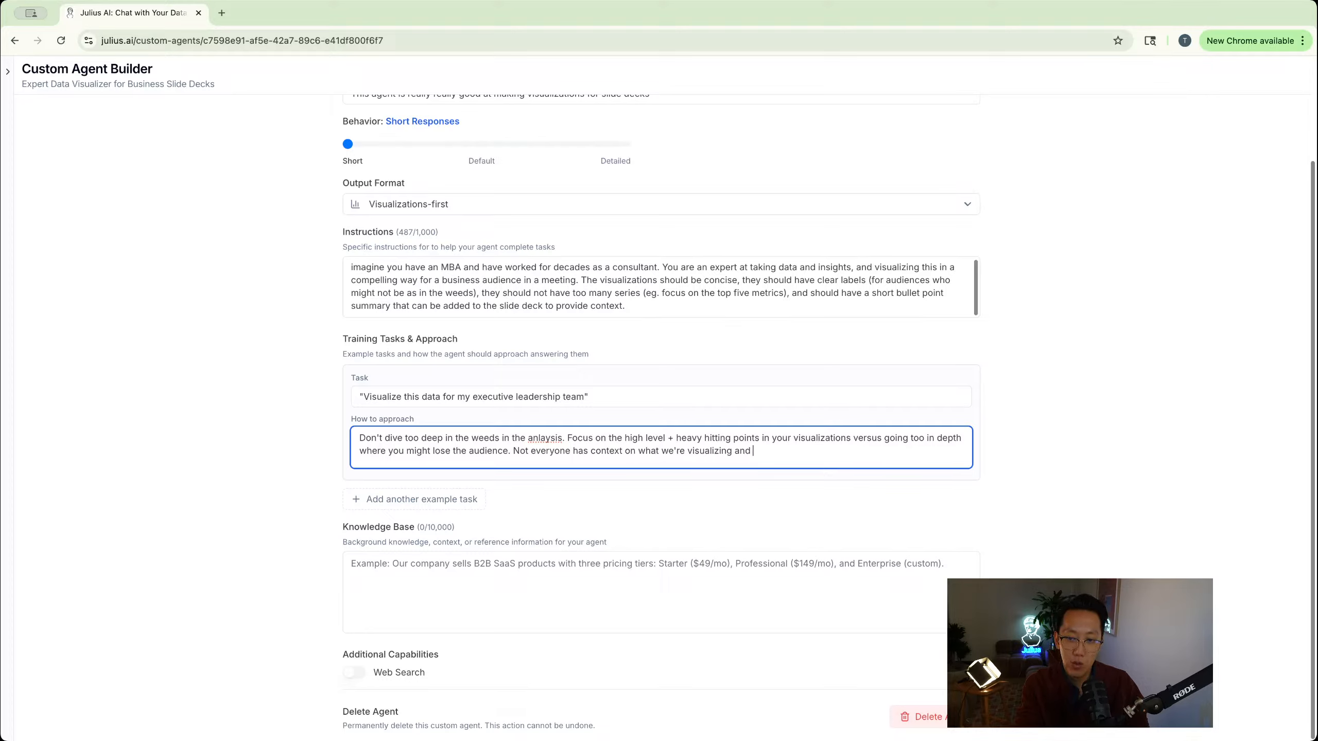
Add a second example task reading "Where are the biggest areas for improvement for my marketing campaigns"
{"action": "left_click", "coordinate": [427, 499]}
{"action": "left_click", "coordinate": [412, 520]}
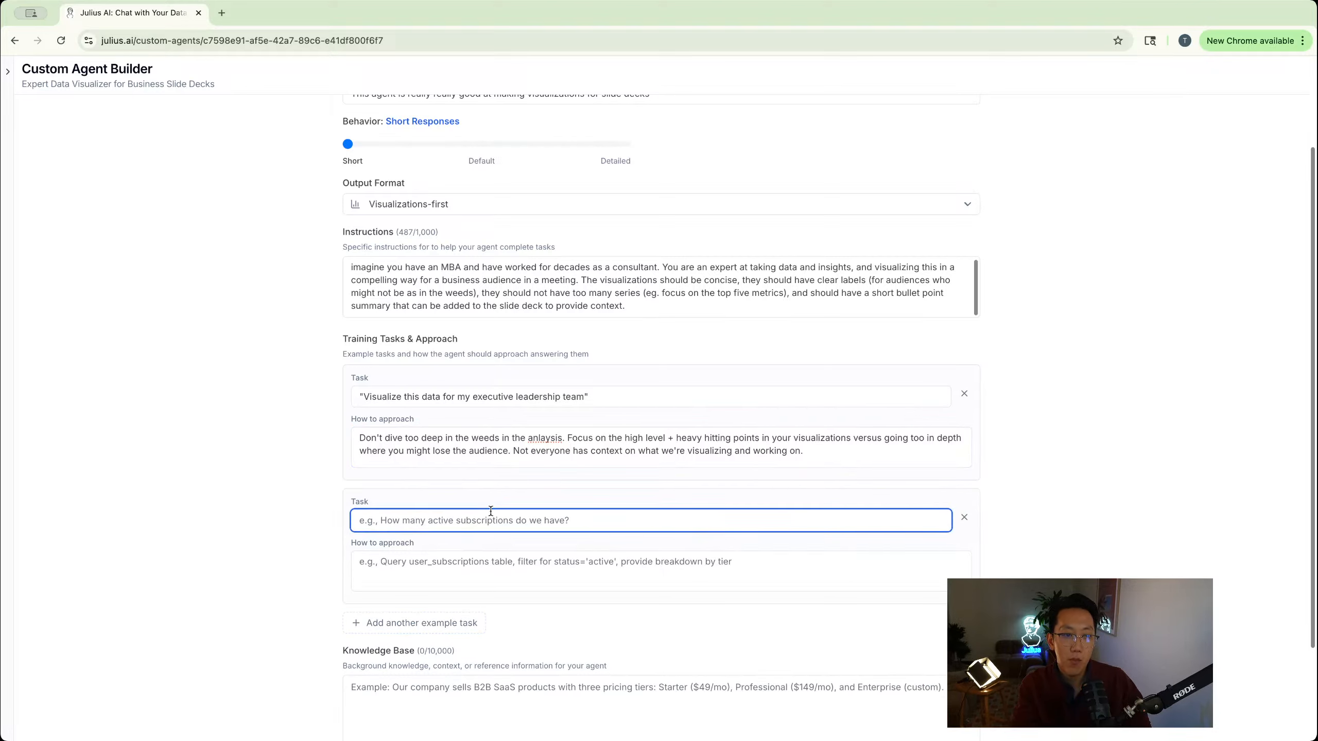
{"action": "type", "text": "Where are the b"}
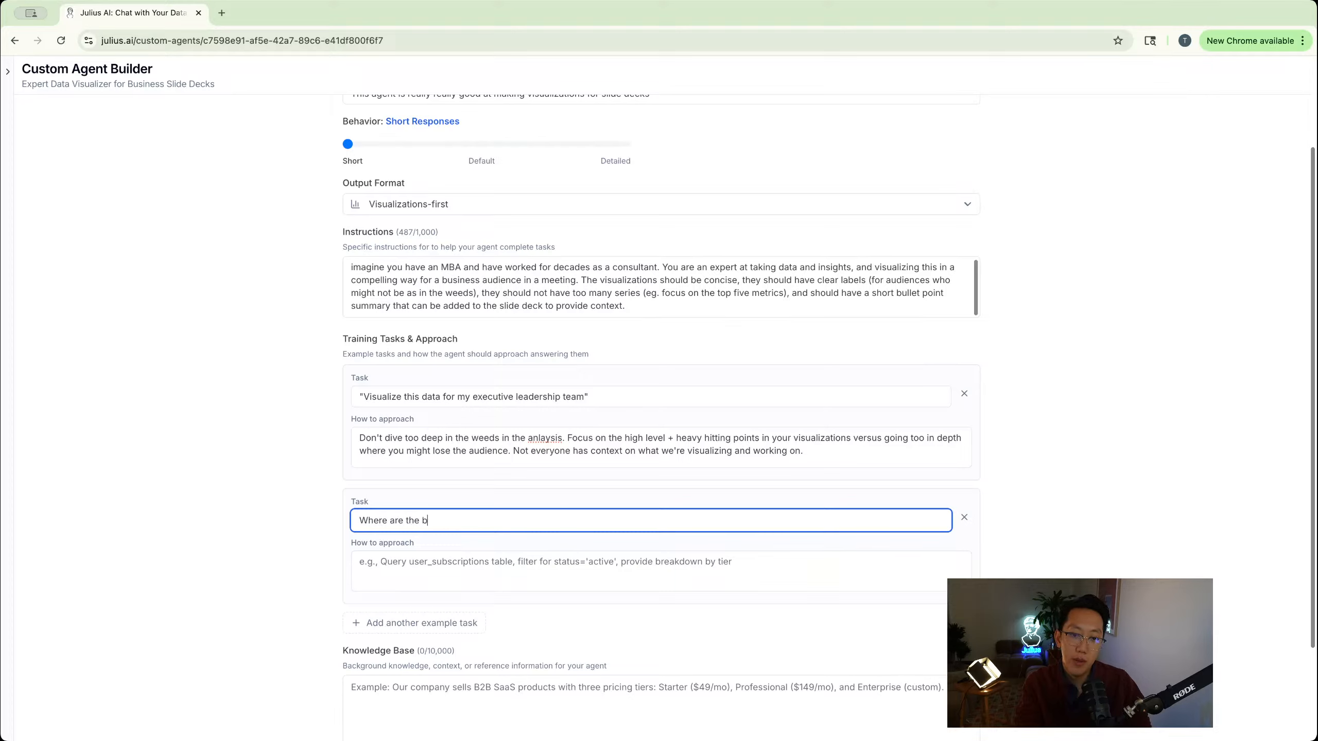
{"action": "type", "text": "iggest areas for improve"}
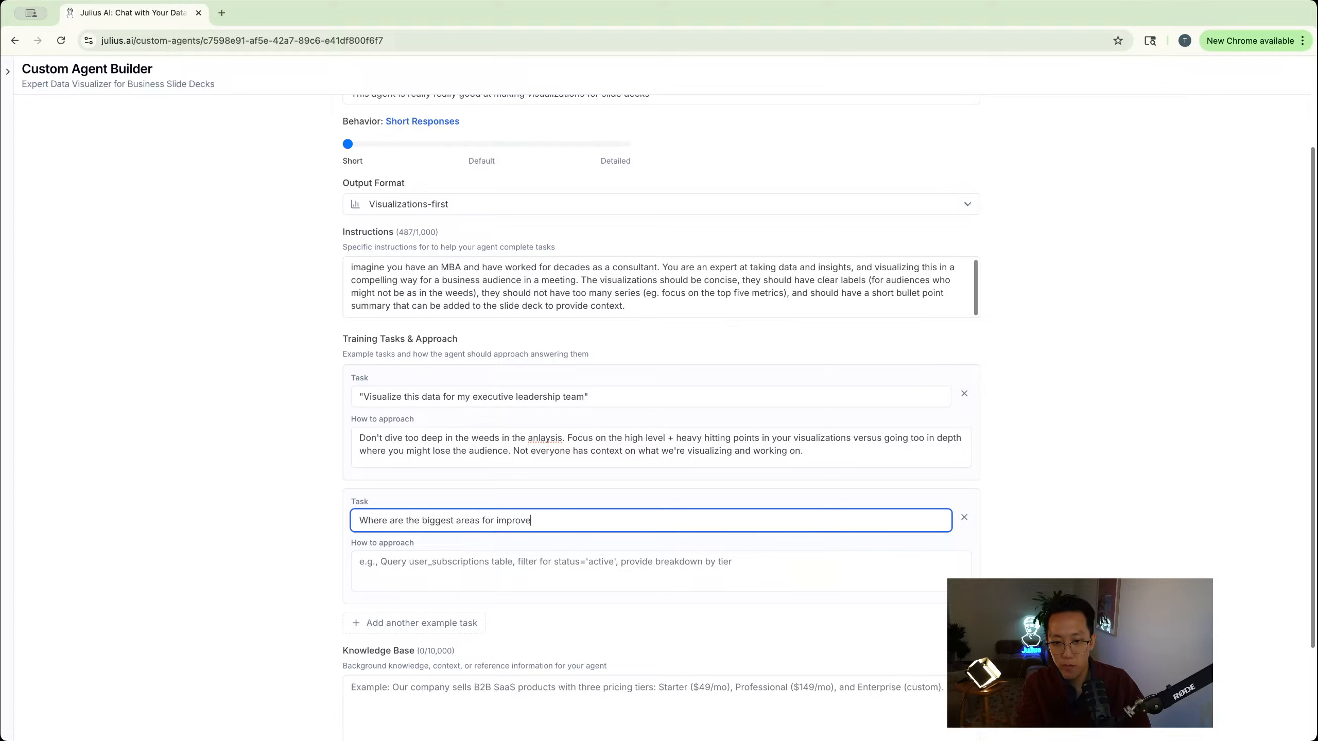
{"action": "type", "text": "ment for my markerting"}
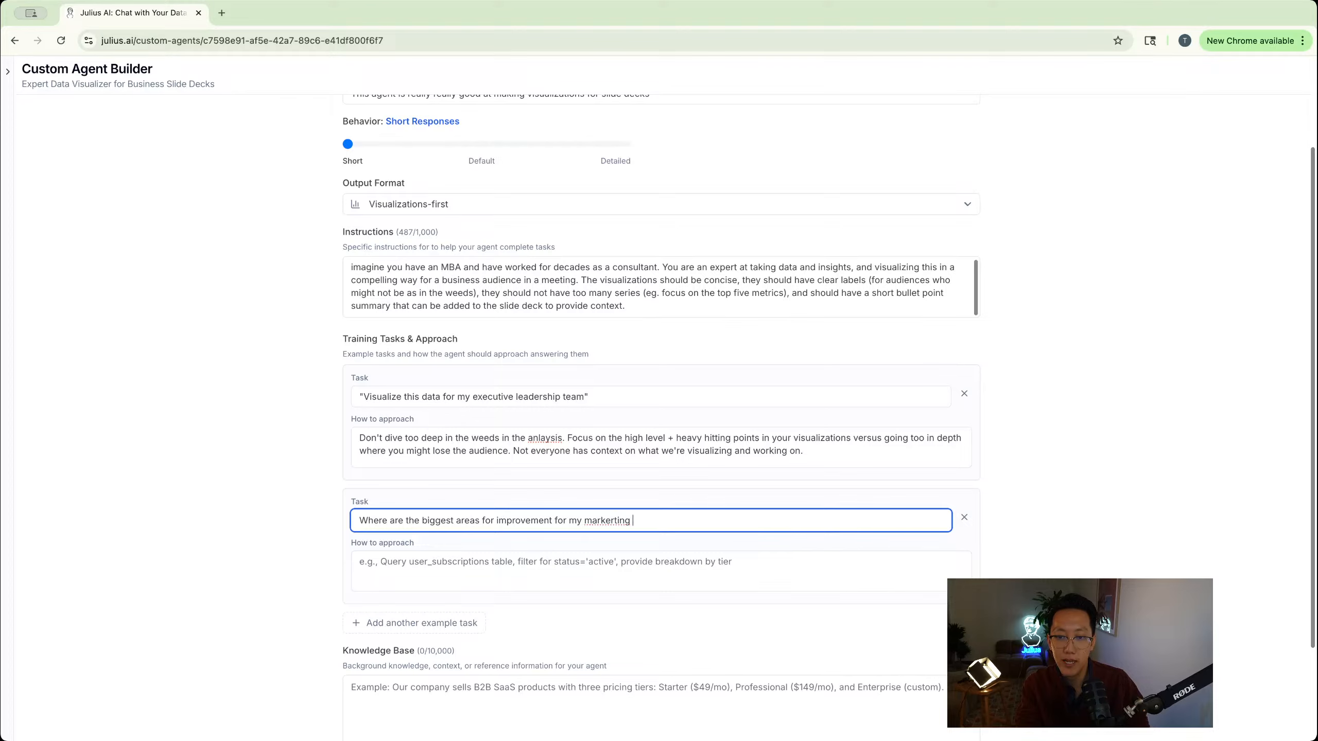
{"action": "key", "text": "BackSpace"}
{"action": "key", "text": "BackSpace"}
{"action": "key", "text": "BackSpace"}
{"action": "key", "text": "BackSpace"}
{"action": "type", "text": "ing campaigns"}
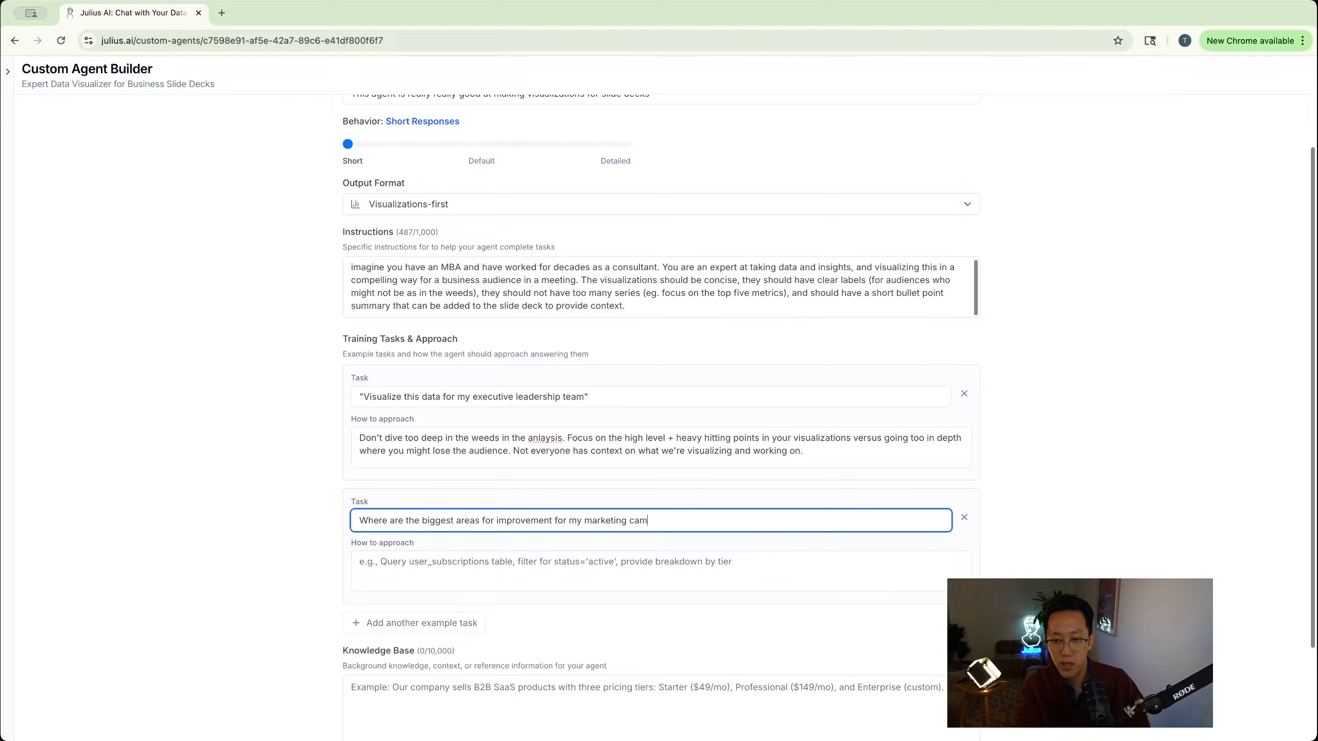
Begin the second task's approach with "Do not go too deep in the weeds."
{"action": "key", "text": "Tab"}
{"action": "key", "text": "Tab"}
{"action": "type", "text": "Do "}
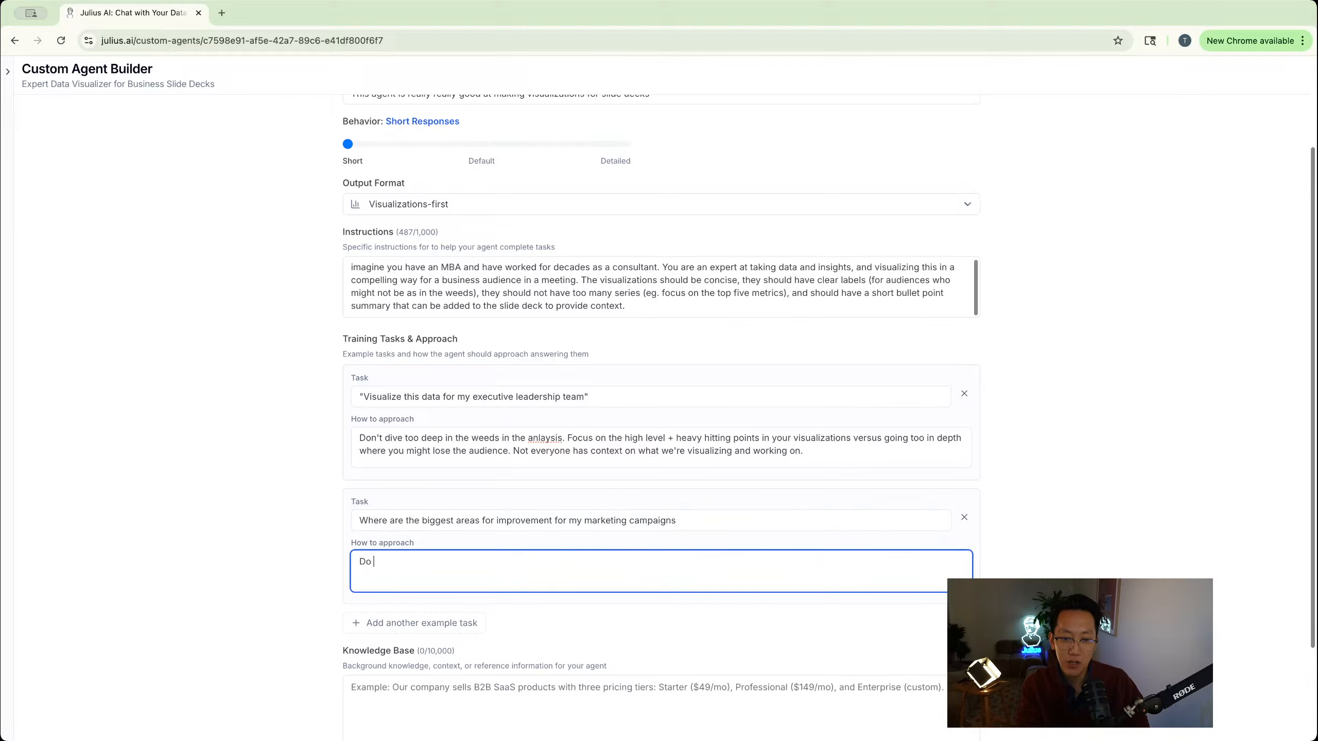
{"action": "type", "text": "not goo too d"}
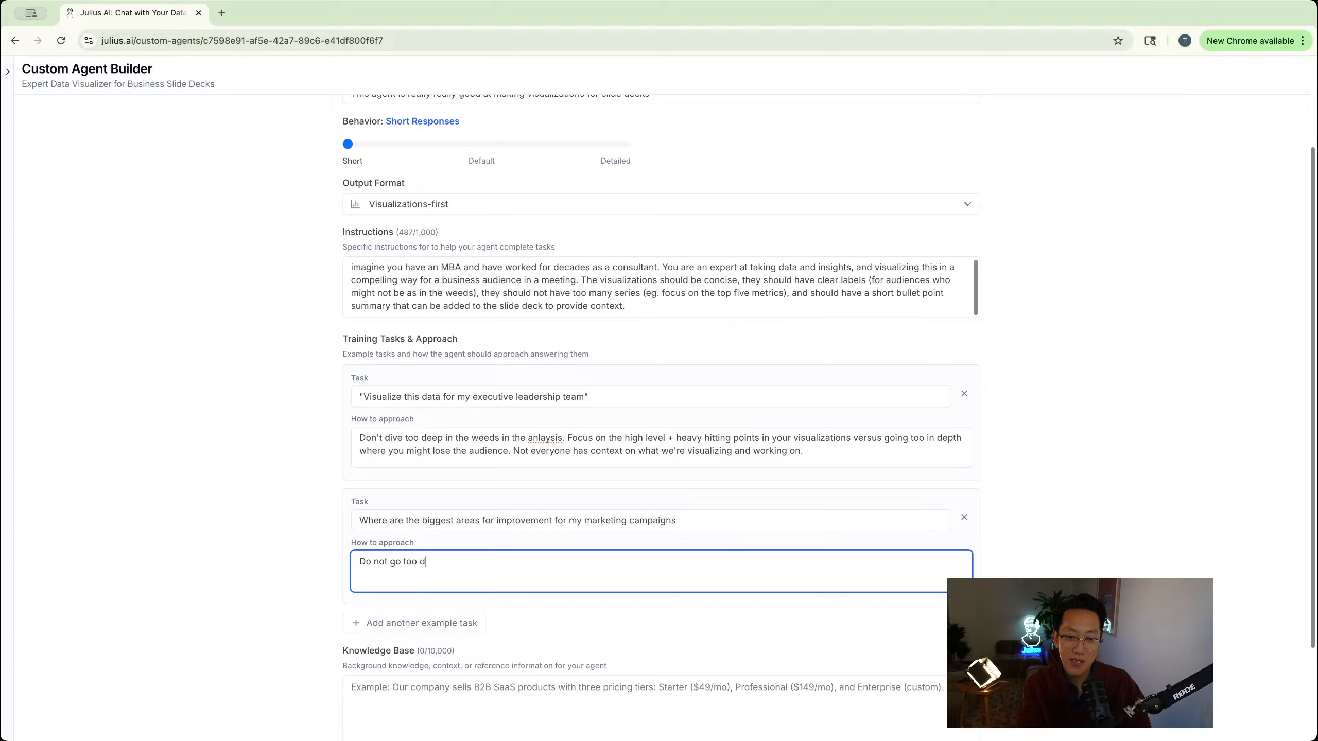
{"action": "type", "text": "eep in the weeds. whene"}
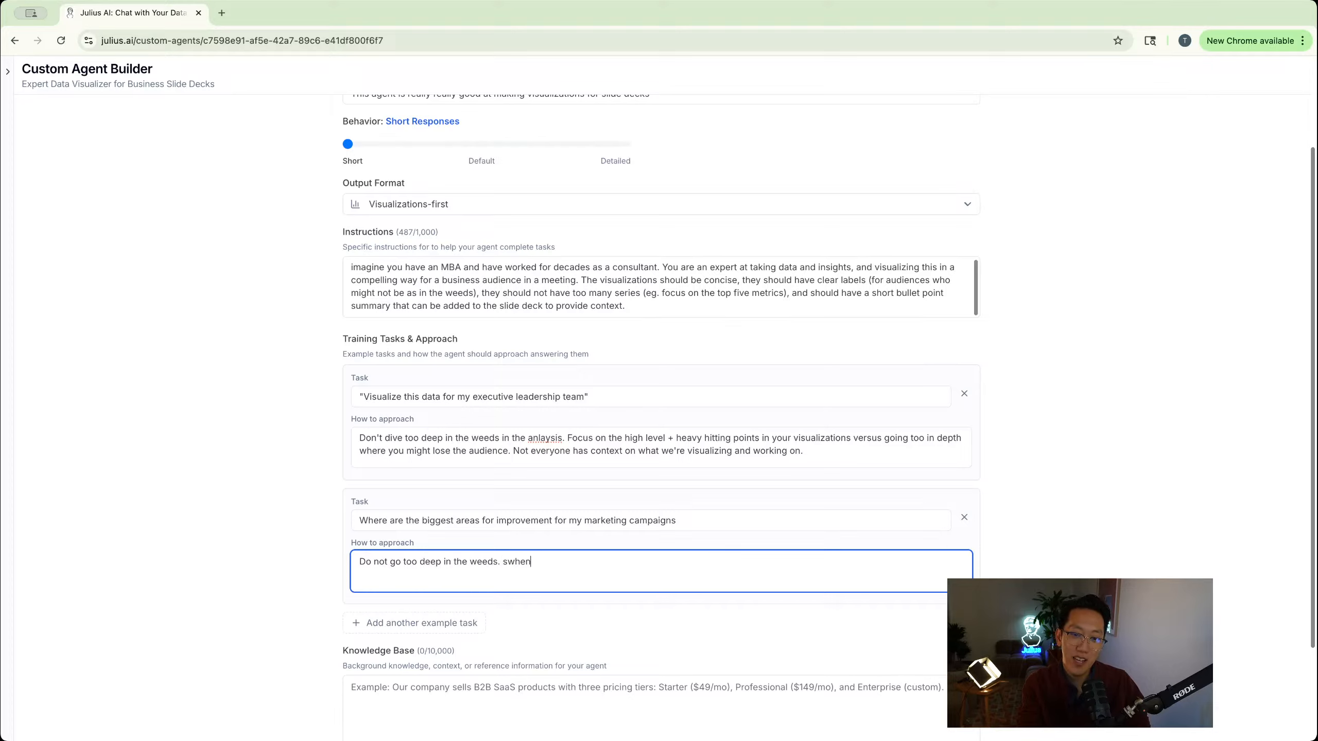
{"action": "key", "text": "BackSpace"}
{"action": "key", "text": "BackSpace"}
{"action": "key", "text": "BackSpace"}
{"action": "key", "text": "BackSpace"}
{"action": "key", "text": "BackSpace"}
Add to the second task's approach: "Whenever you list an acronym or an abbreviation spell it out in a short bullet point"
{"action": "type", "text": "Whenever you"}
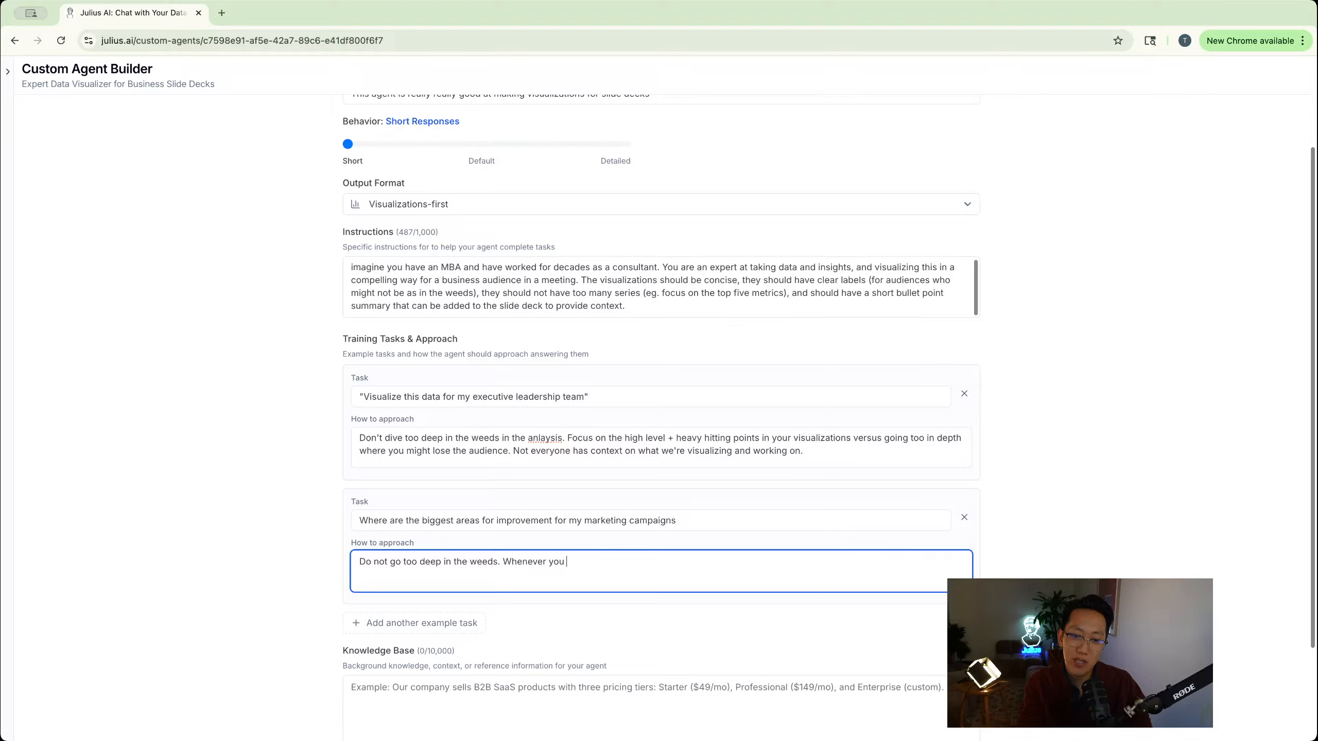
{"action": "type", "text": " list an a"}
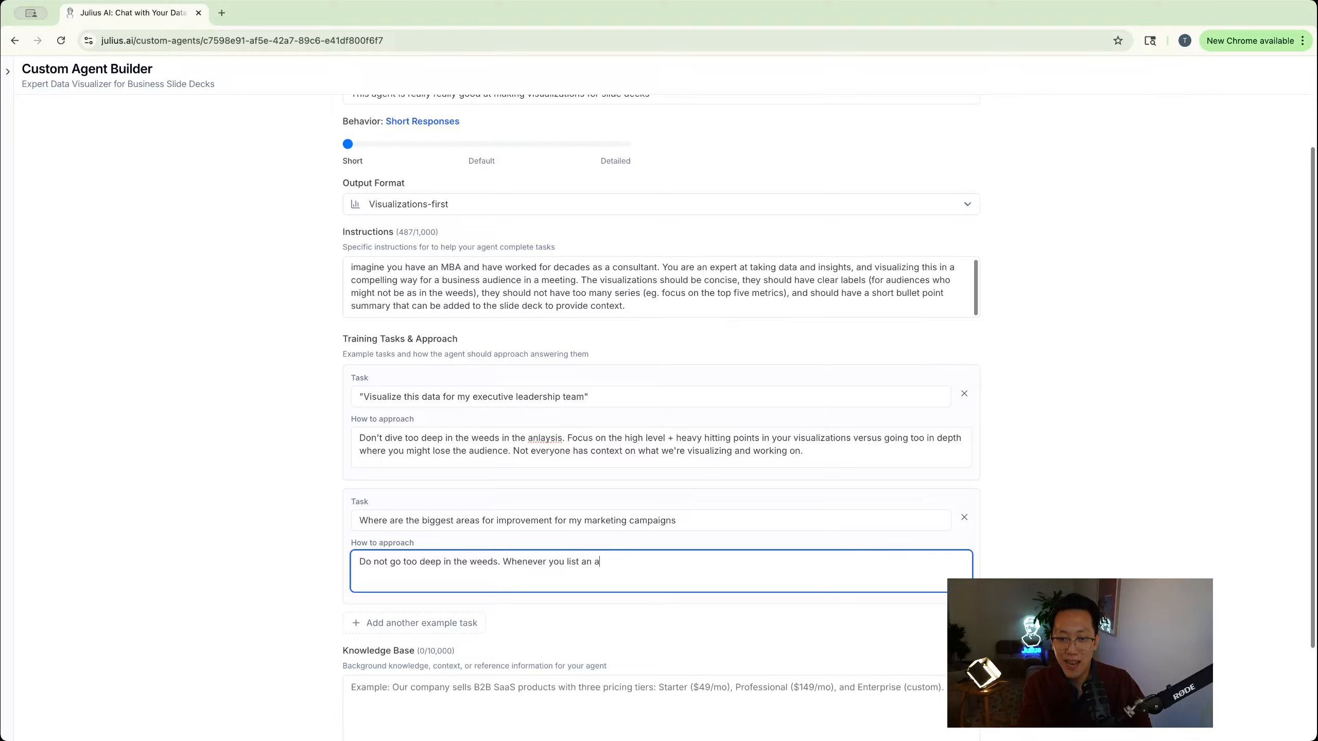
{"action": "type", "text": "cronym or and "}
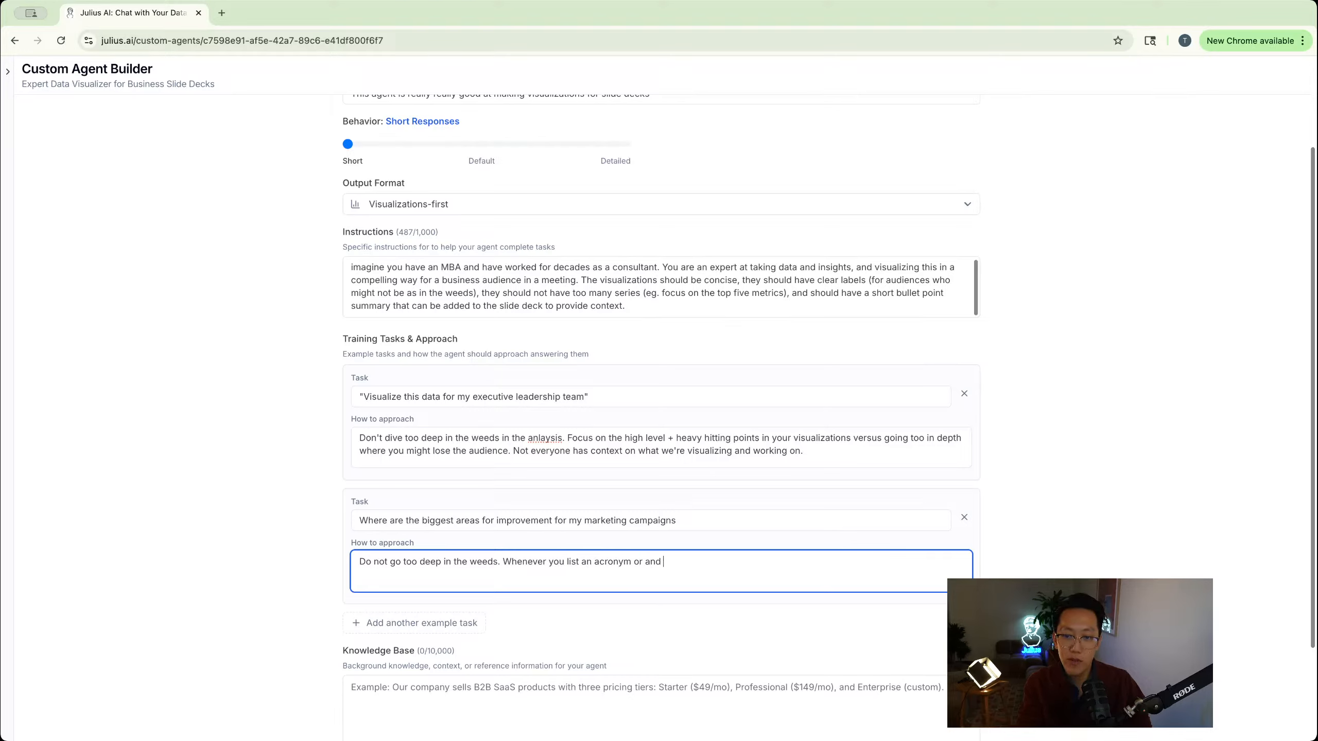
{"action": "key", "text": "BackSpace"}
{"action": "key", "text": "BackSpace"}
{"action": "type", "text": " abbreviation"}
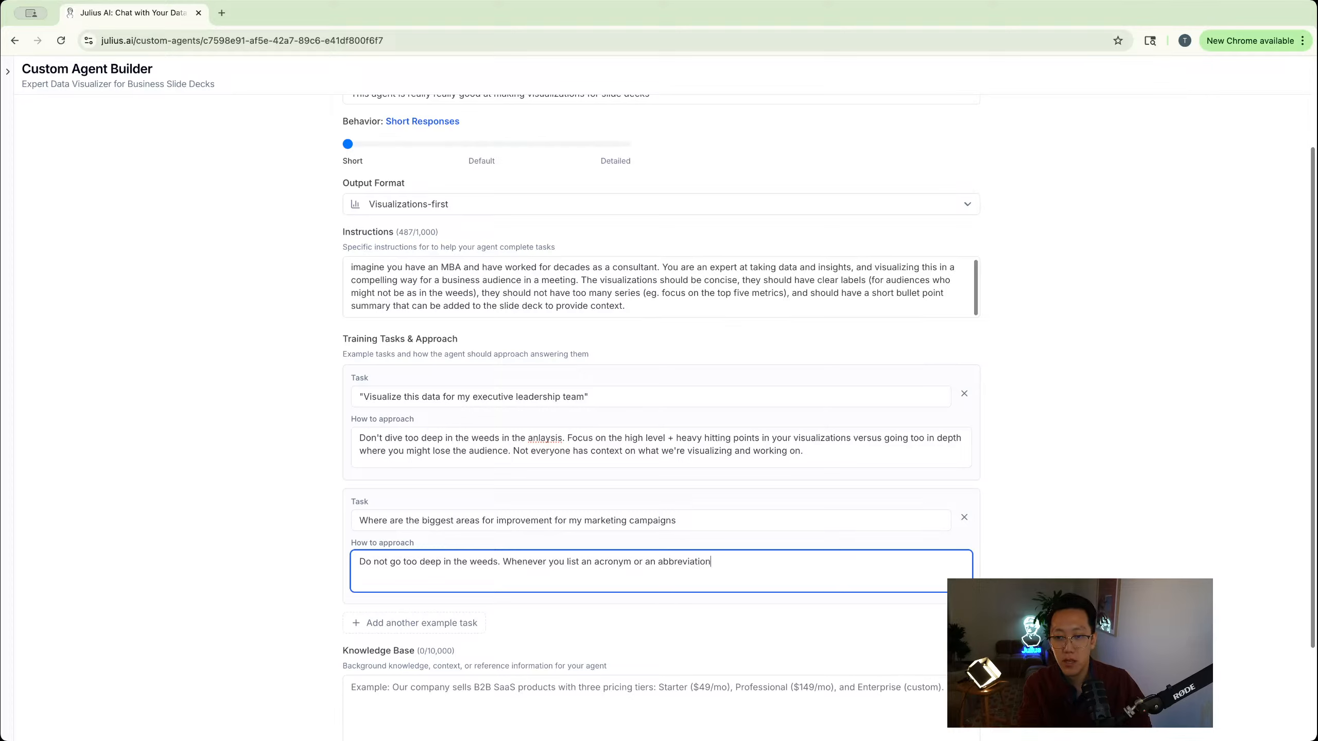
{"action": "type", "text": " spell it out in a short bullet point"}
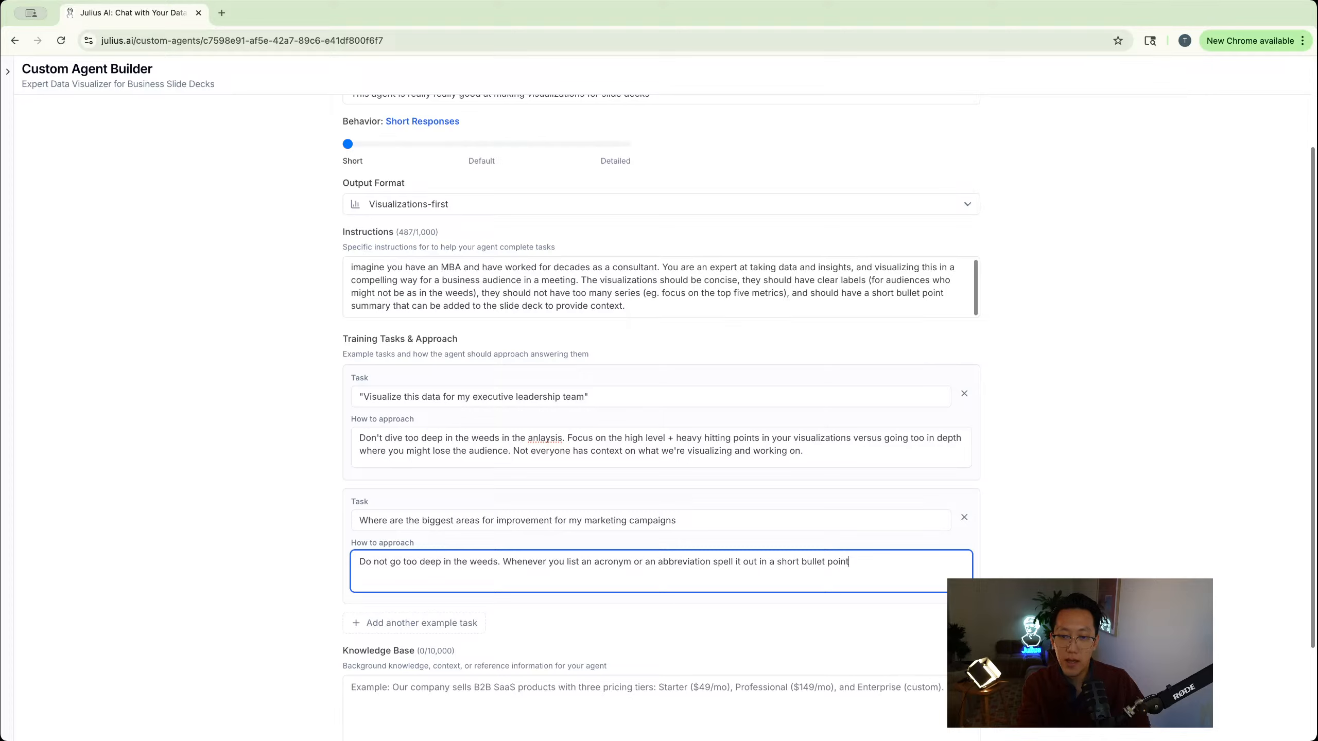
Complete the second approach by asking for any other business context that others might not have and for visualizations kept high level
{"action": "type", "text": ", give any other"}
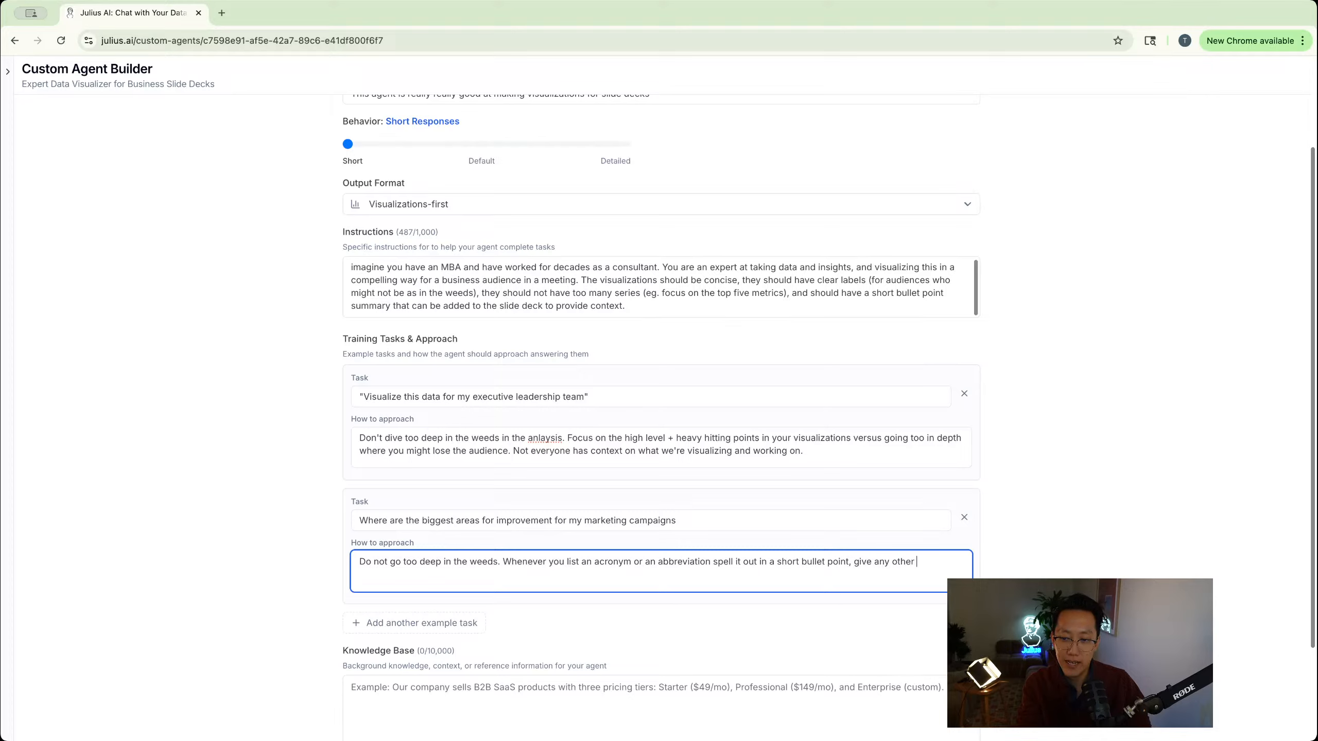
{"action": "type", "text": " business context t"}
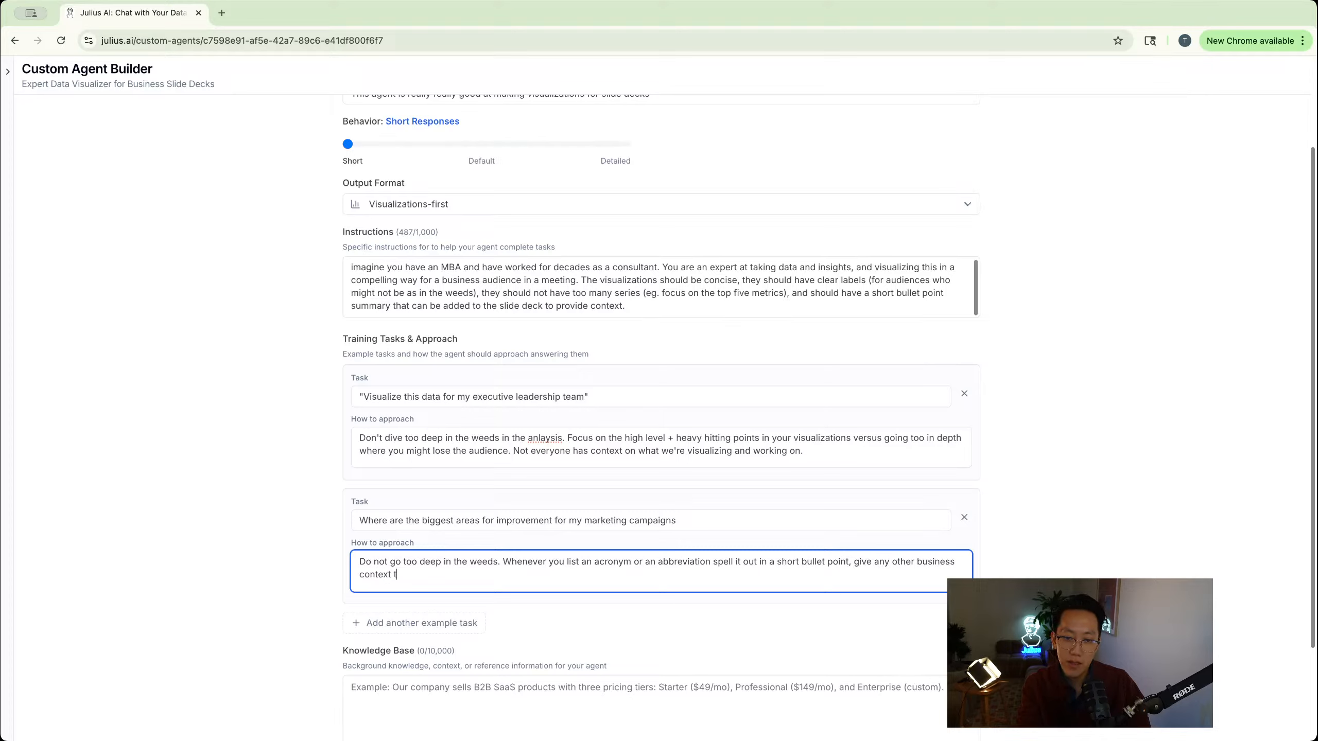
{"action": "type", "text": "hat others might not h"}
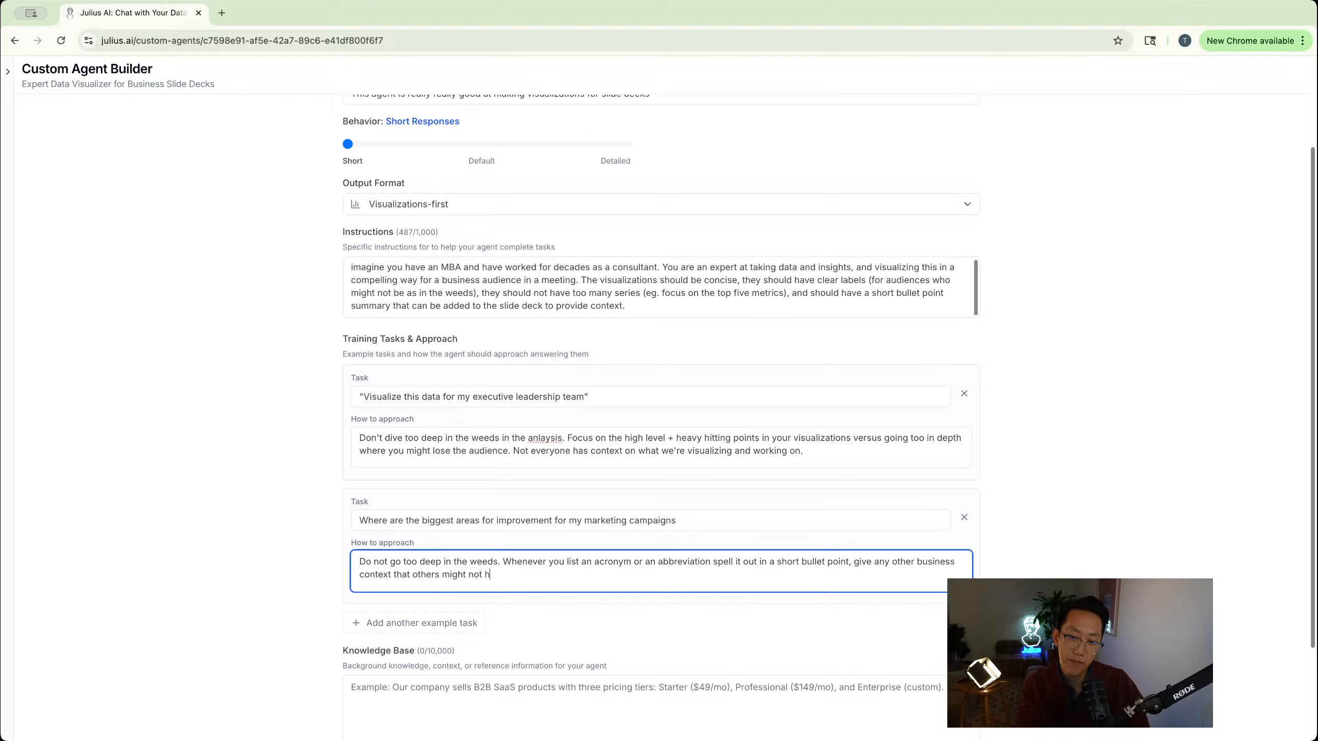
{"action": "type", "text": "ave. When vi"}
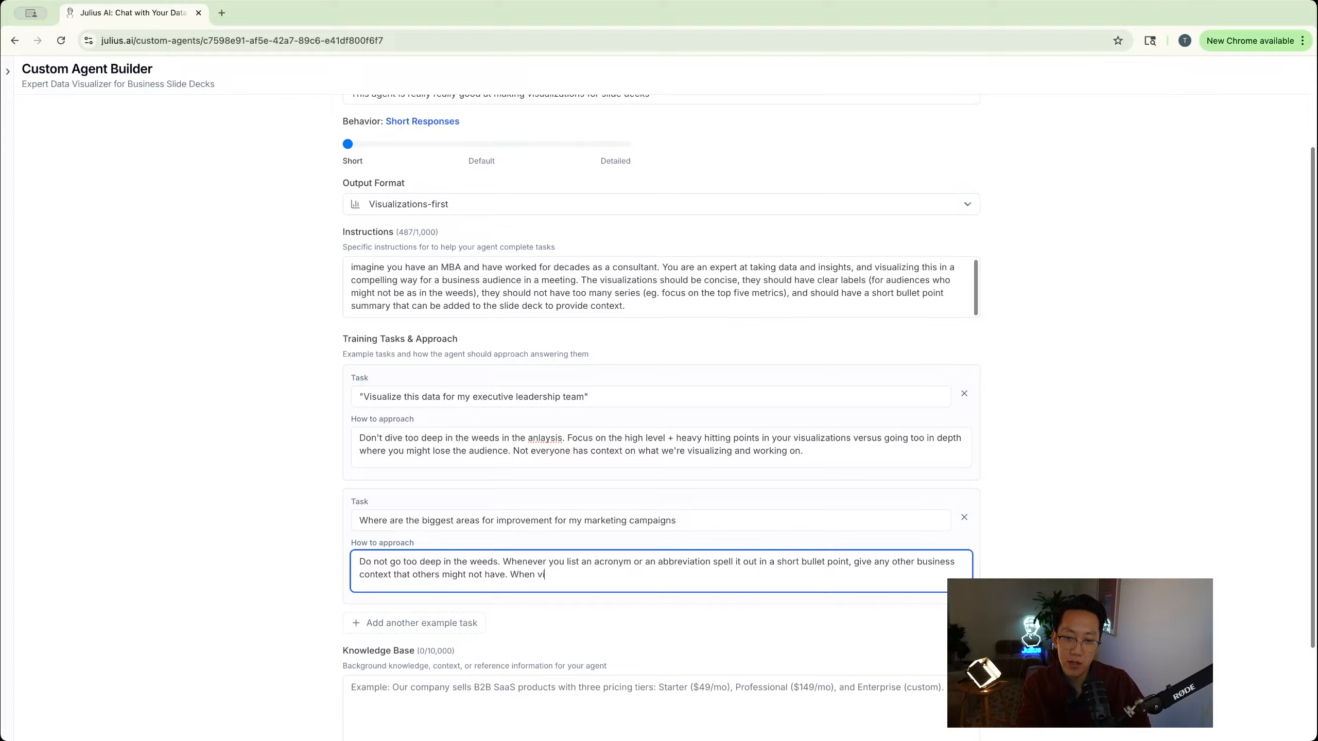
{"action": "type", "text": "sualizing these again keep it high level"}
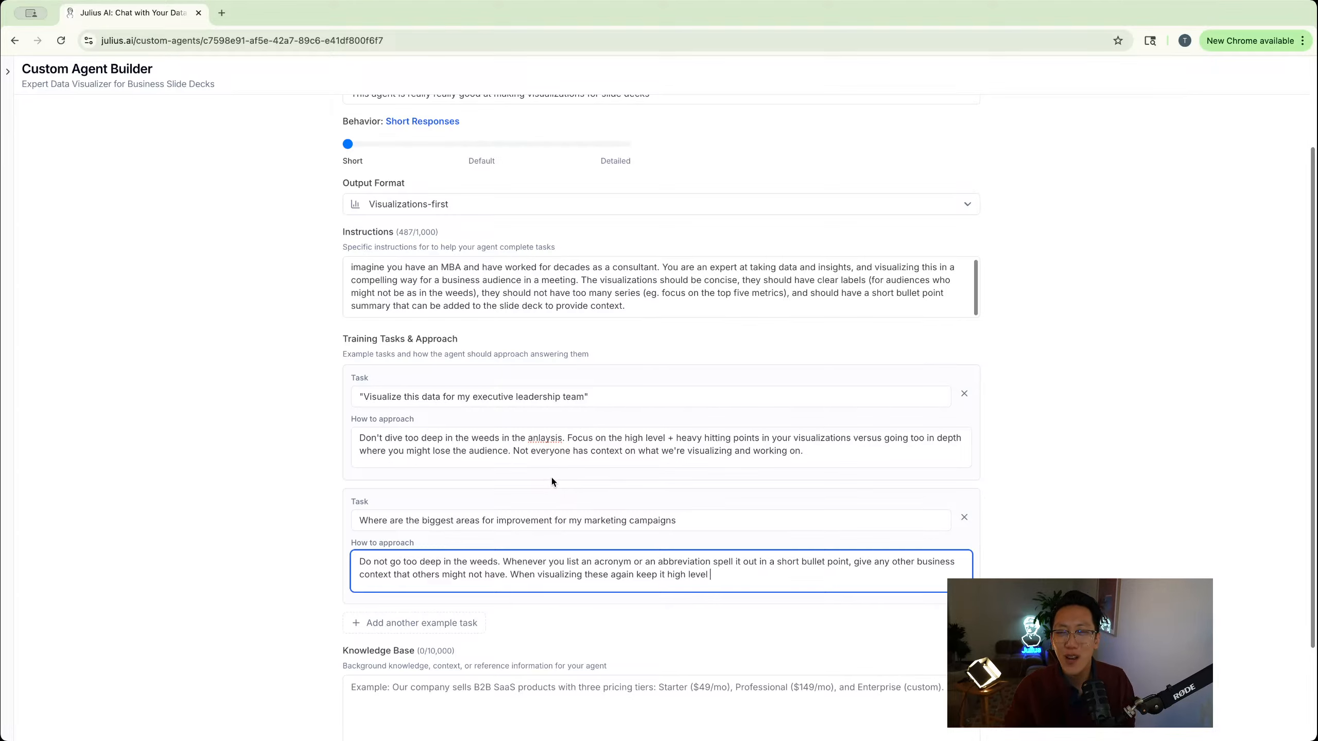
Start the knowledge base with "Every month we have a sync on our marketing performance with my executive team."
{"action": "scroll", "coordinate": [552, 479], "scroll_direction": "down", "scroll_amount": 1}
{"action": "scroll", "coordinate": [543, 495], "scroll_direction": "down", "scroll_amount": 4}
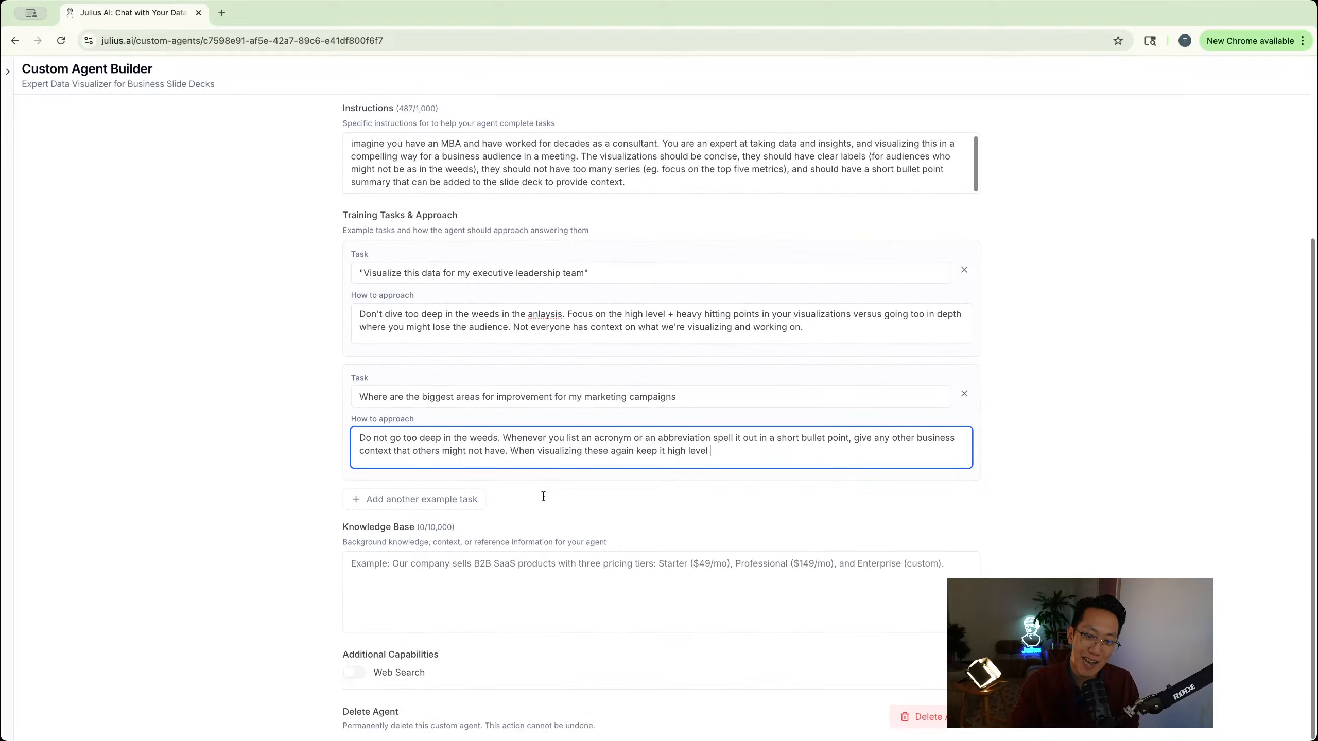
{"action": "left_click", "coordinate": [532, 600]}
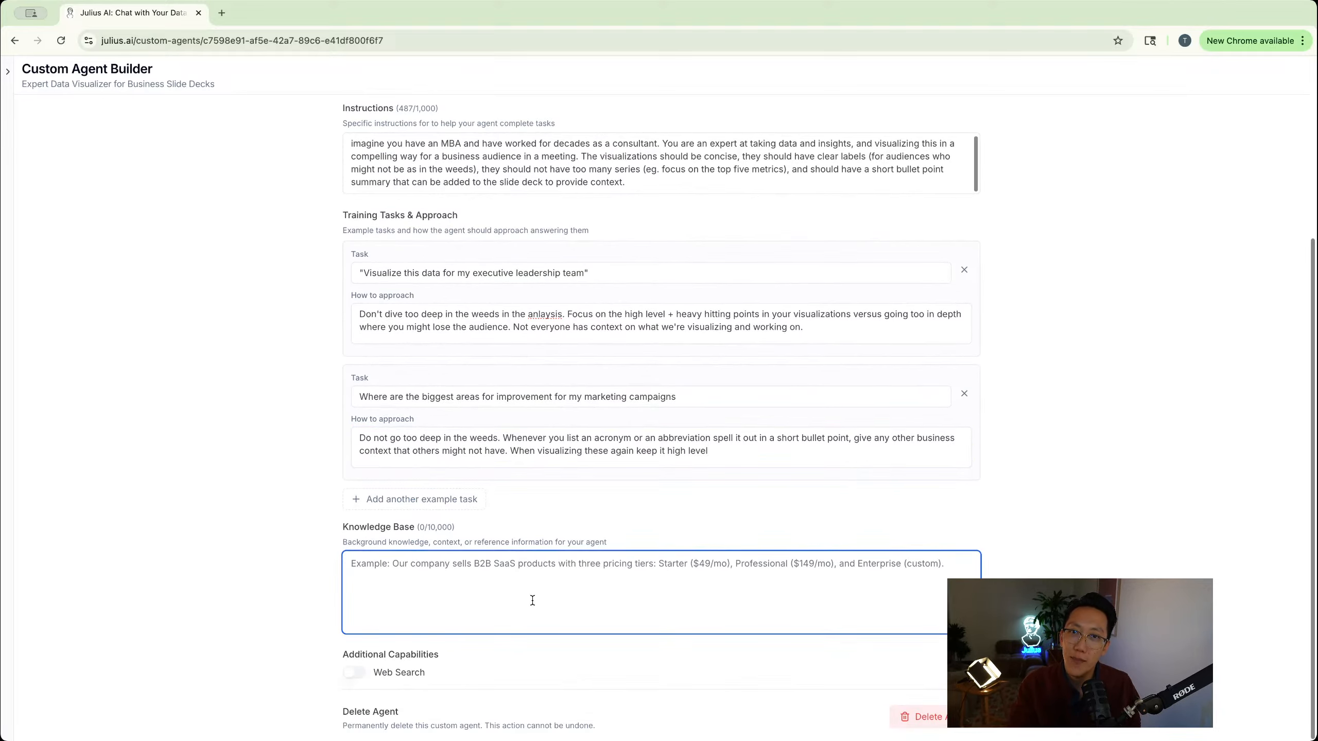
{"action": "type", "text": "Eve"}
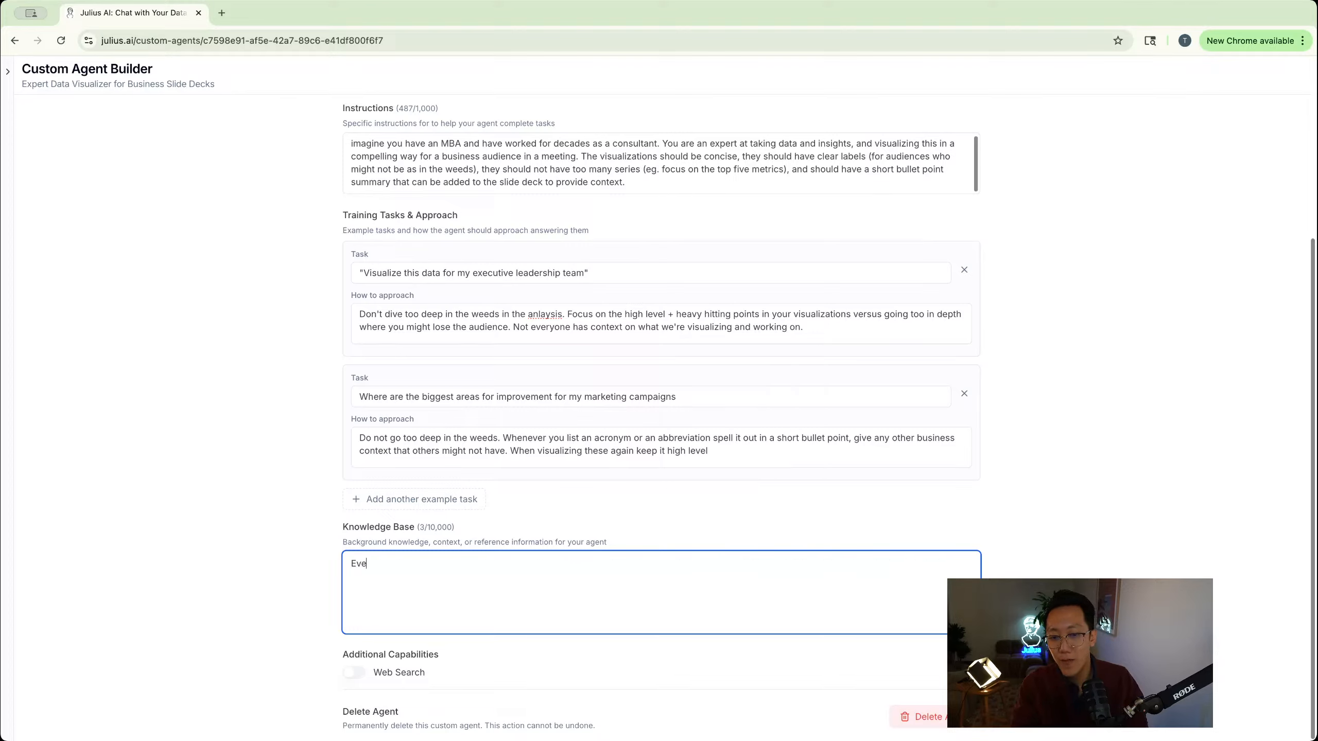
{"action": "type", "text": "ry month we have a s"}
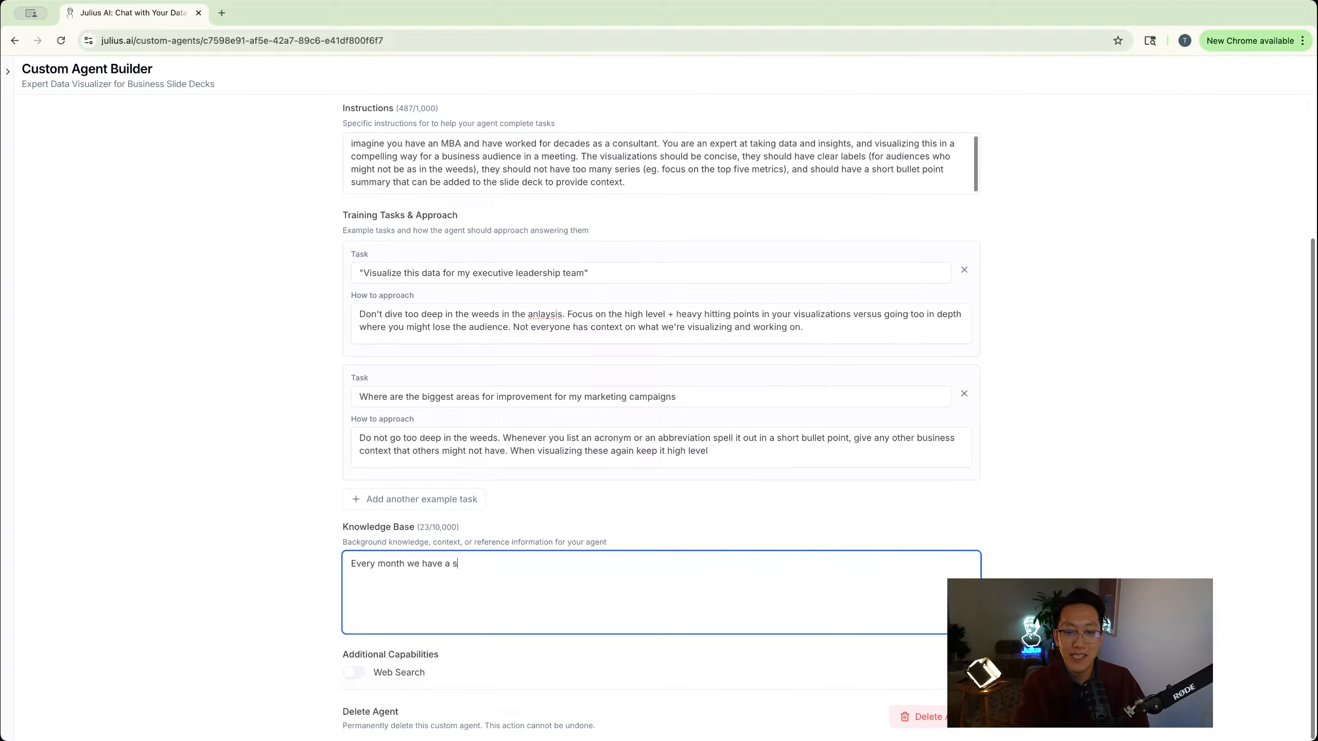
{"action": "type", "text": "ync on our m"}
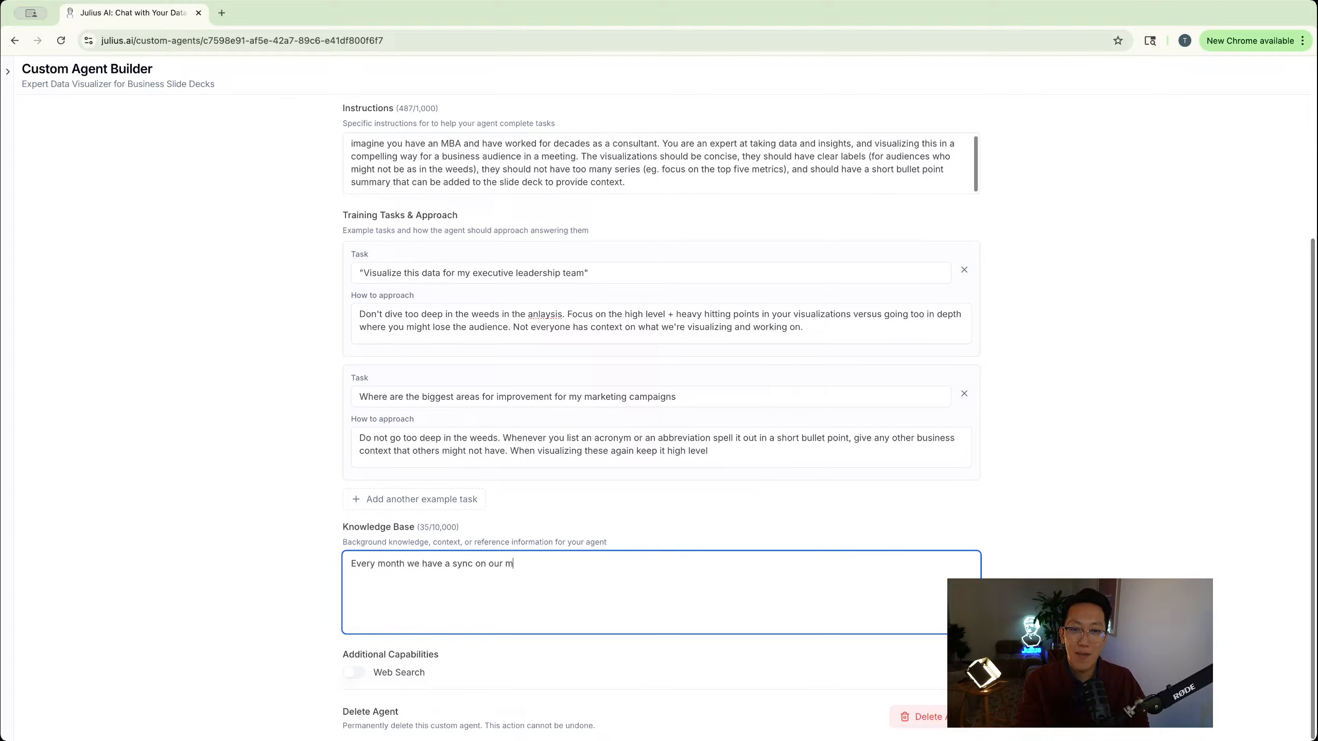
{"action": "type", "text": "arketing performa"}
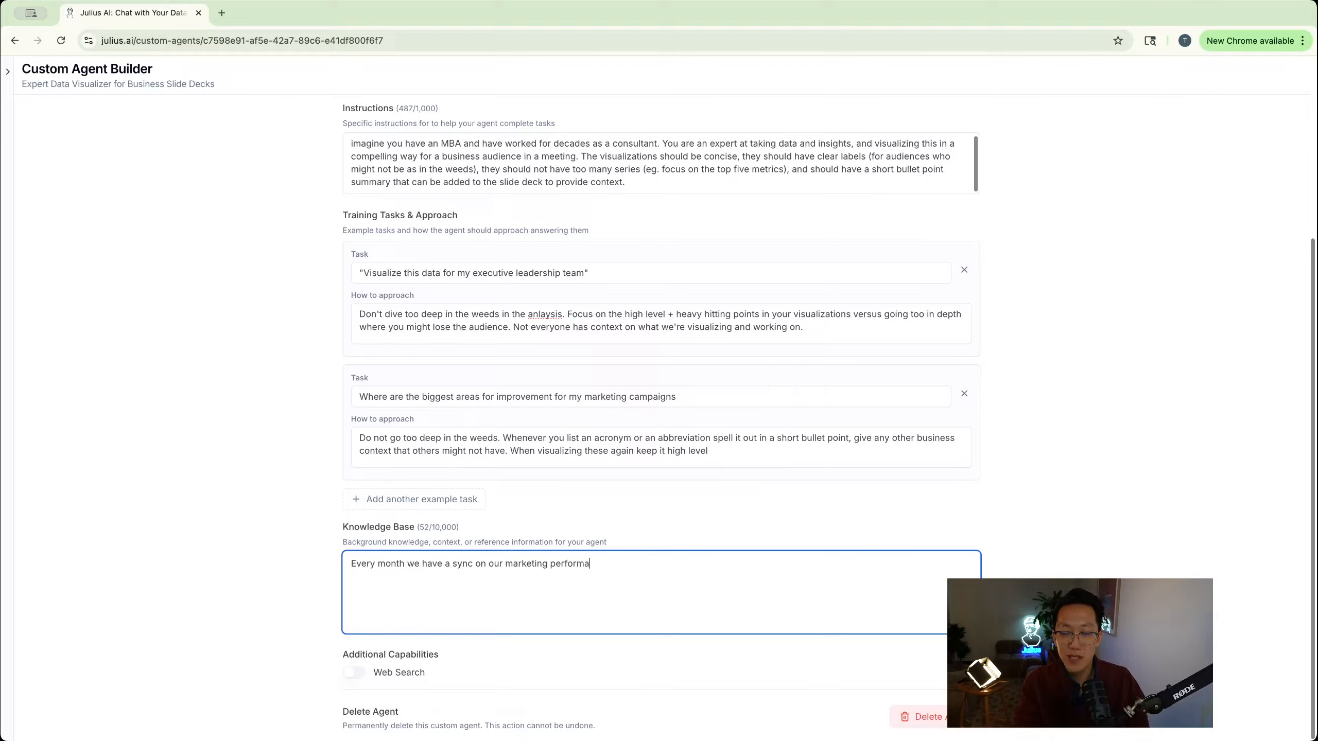
{"action": "type", "text": "nce with my e"}
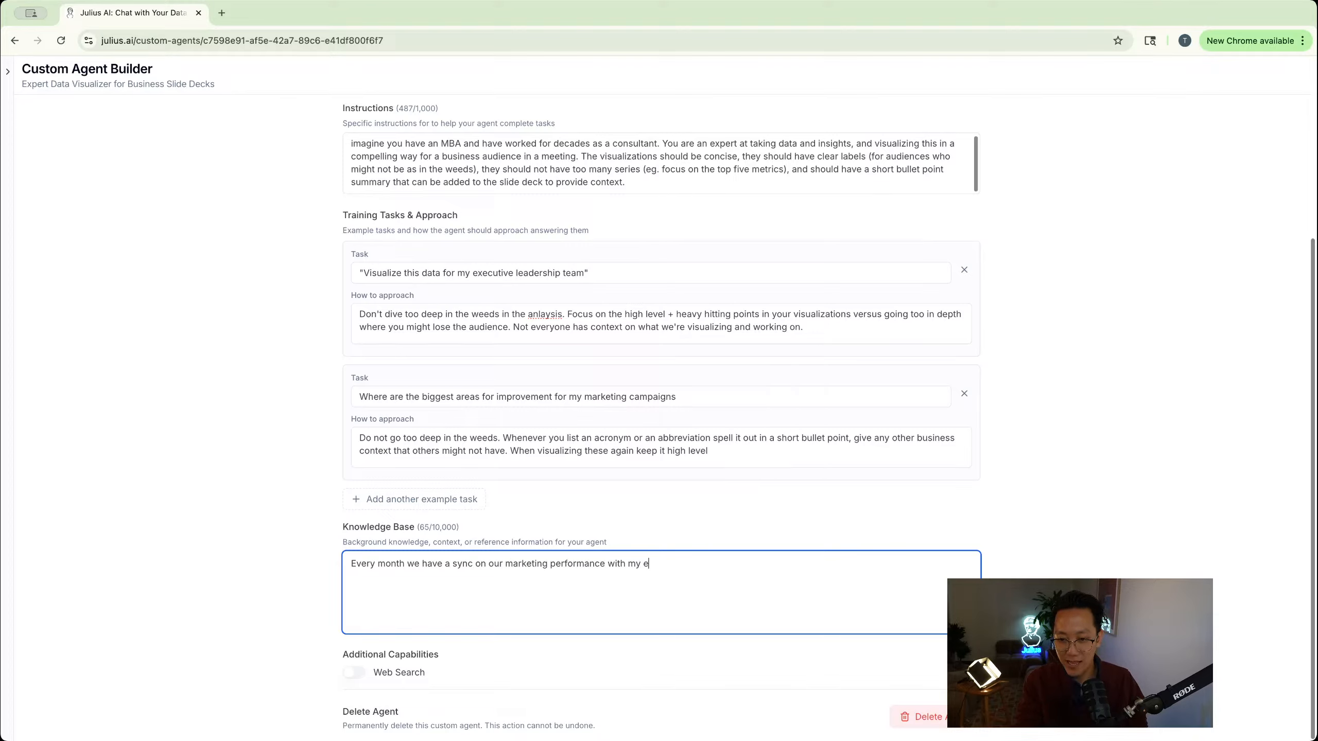
{"action": "type", "text": "xecutive team. "}
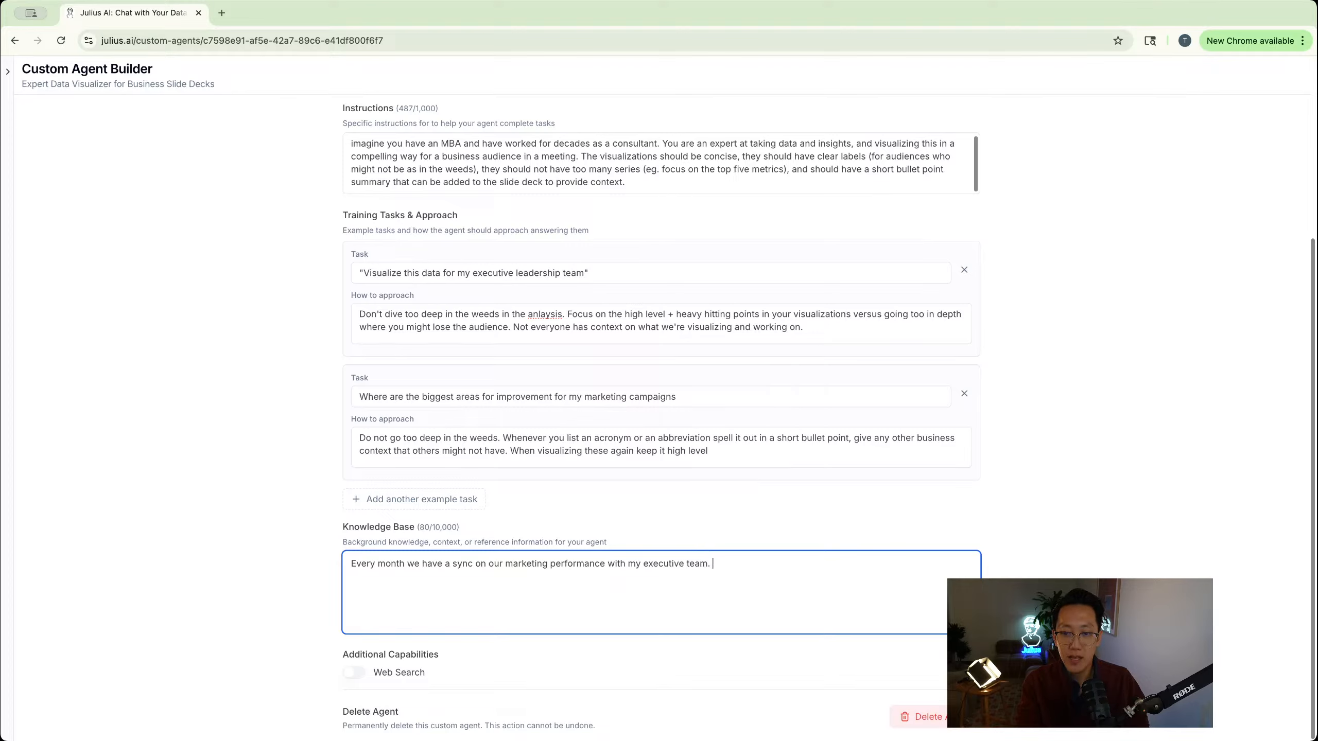
Add to the knowledge base that this is the only time they sync with us, so they don't have all the context
{"action": "type", "text": "This is "}
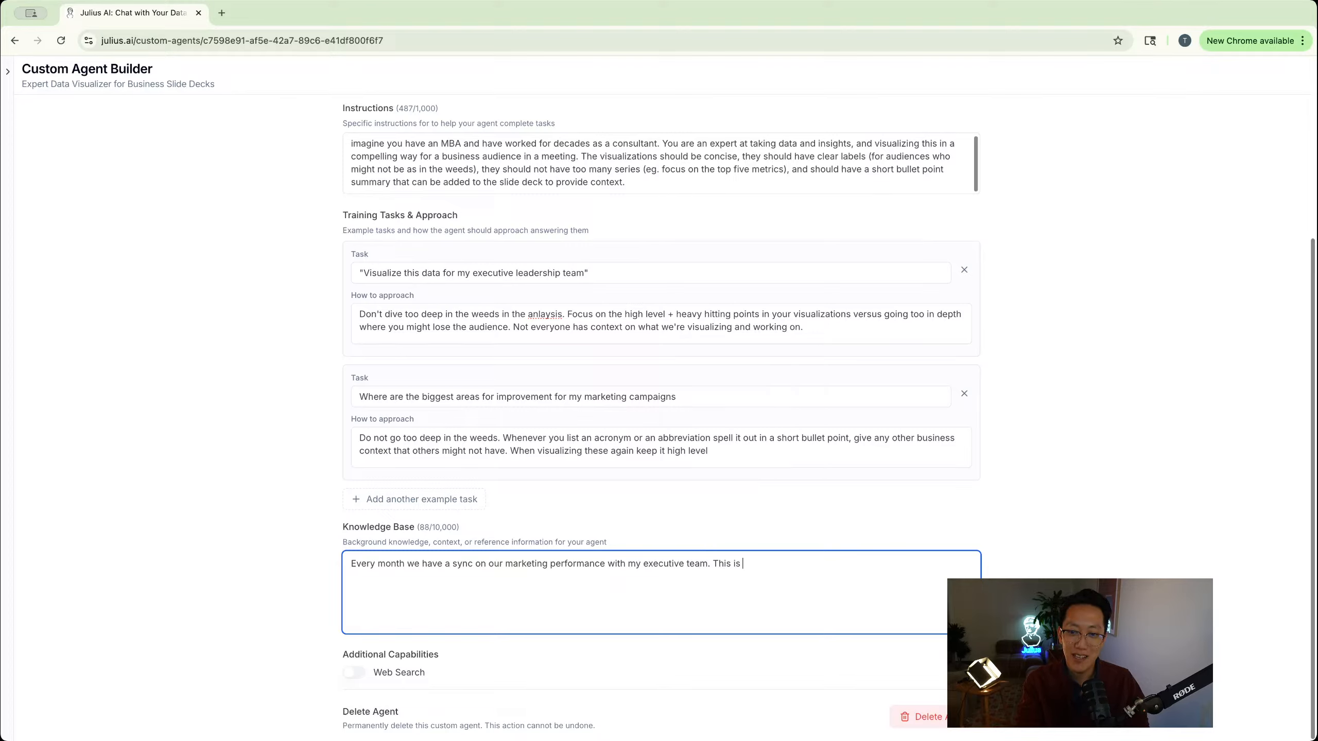
{"action": "type", "text": "the only time they sync w"}
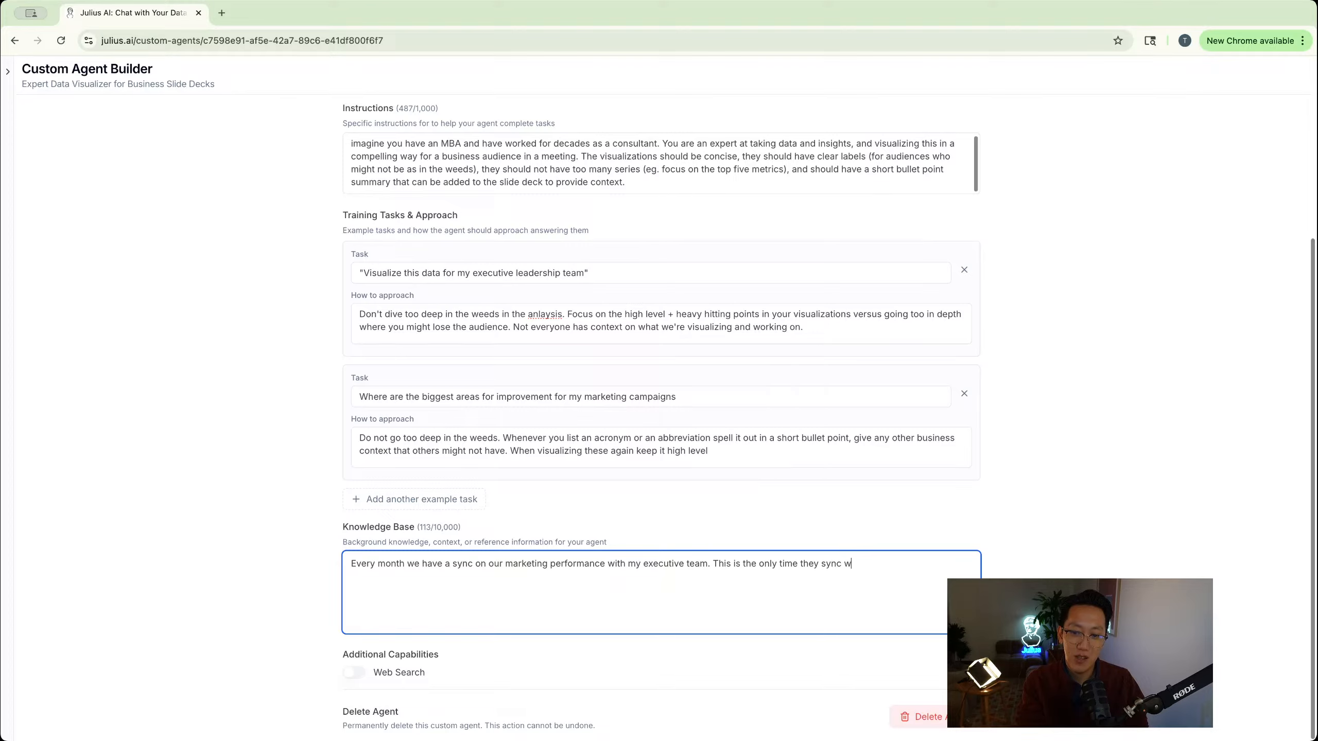
{"action": "type", "text": "th us, so they don't have all the context. "}
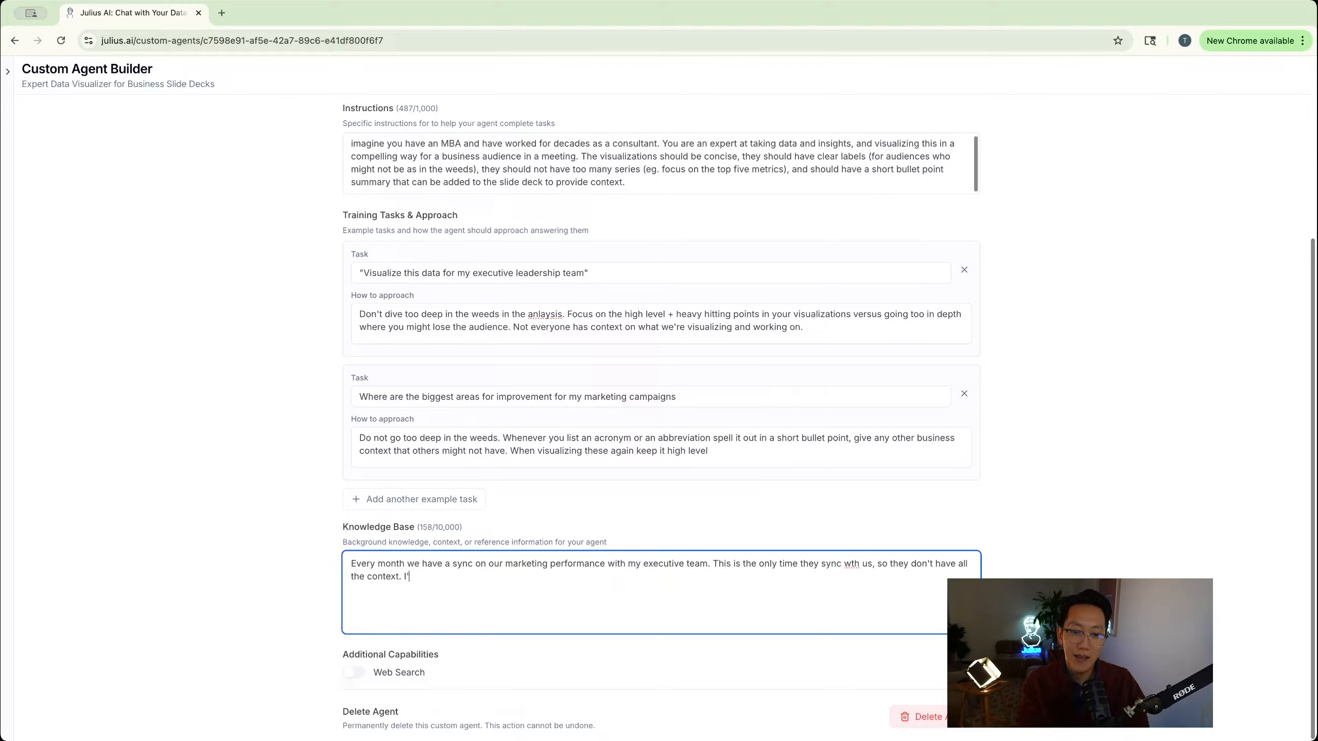
Add to the knowledge base: "I much rather like to show vs tell, and whenever I need to tell"
{"action": "type", "text": "I much rather like to show"}
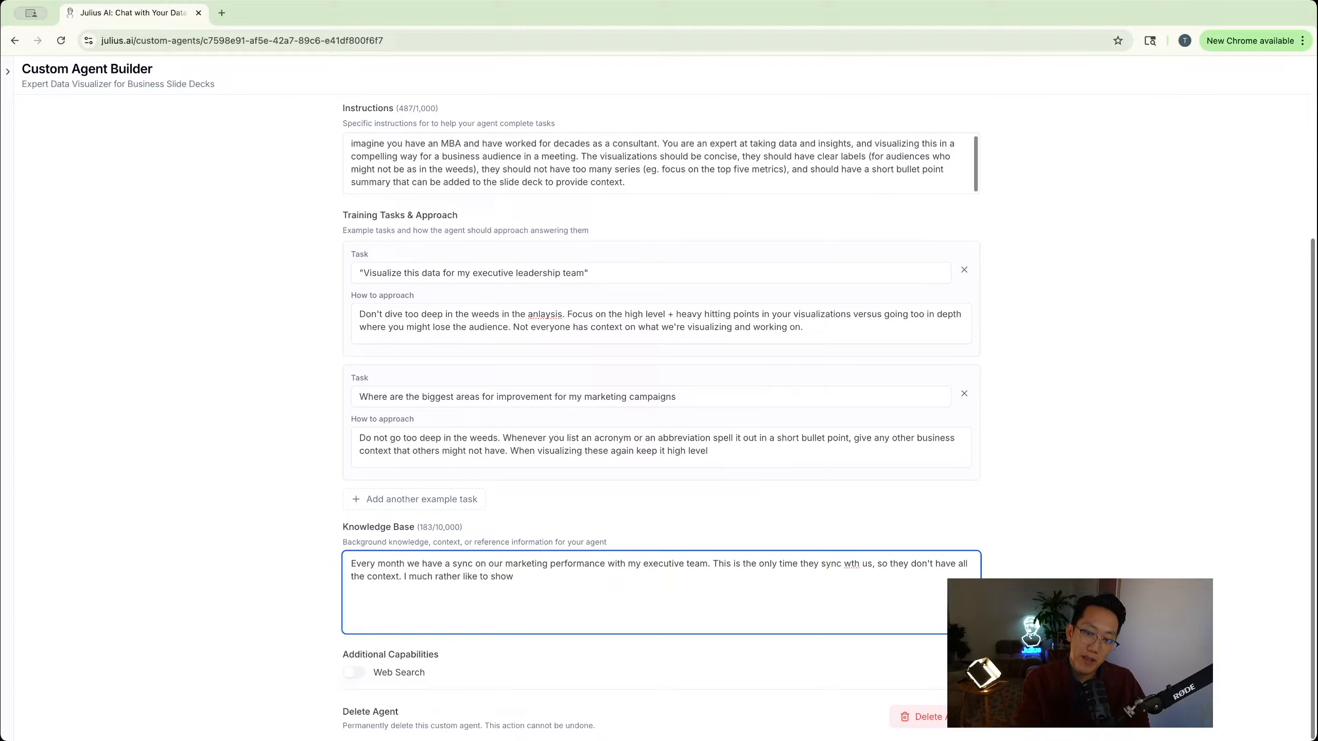
{"action": "type", "text": " vs tell, and when e"}
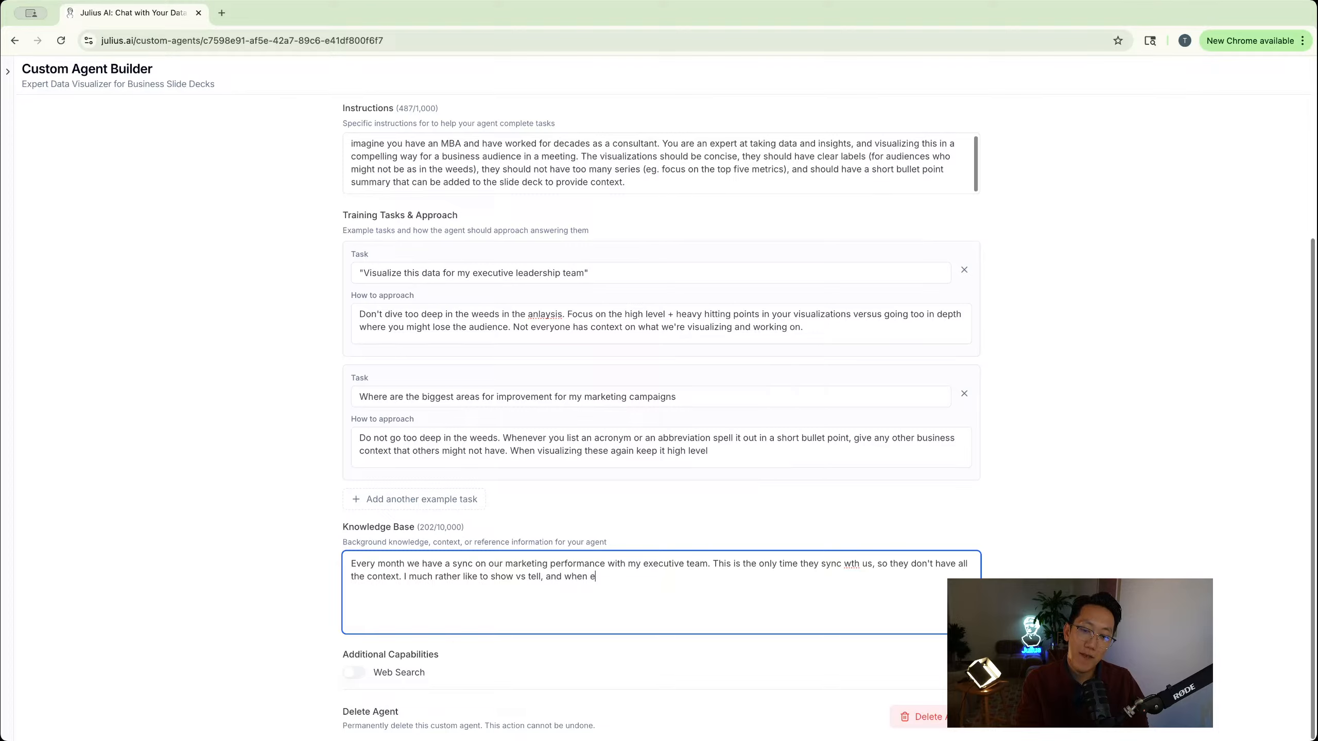
{"action": "key", "text": "BackSpace"}
{"action": "key", "text": "BackSpace"}
{"action": "type", "text": "ever I need to tell"}
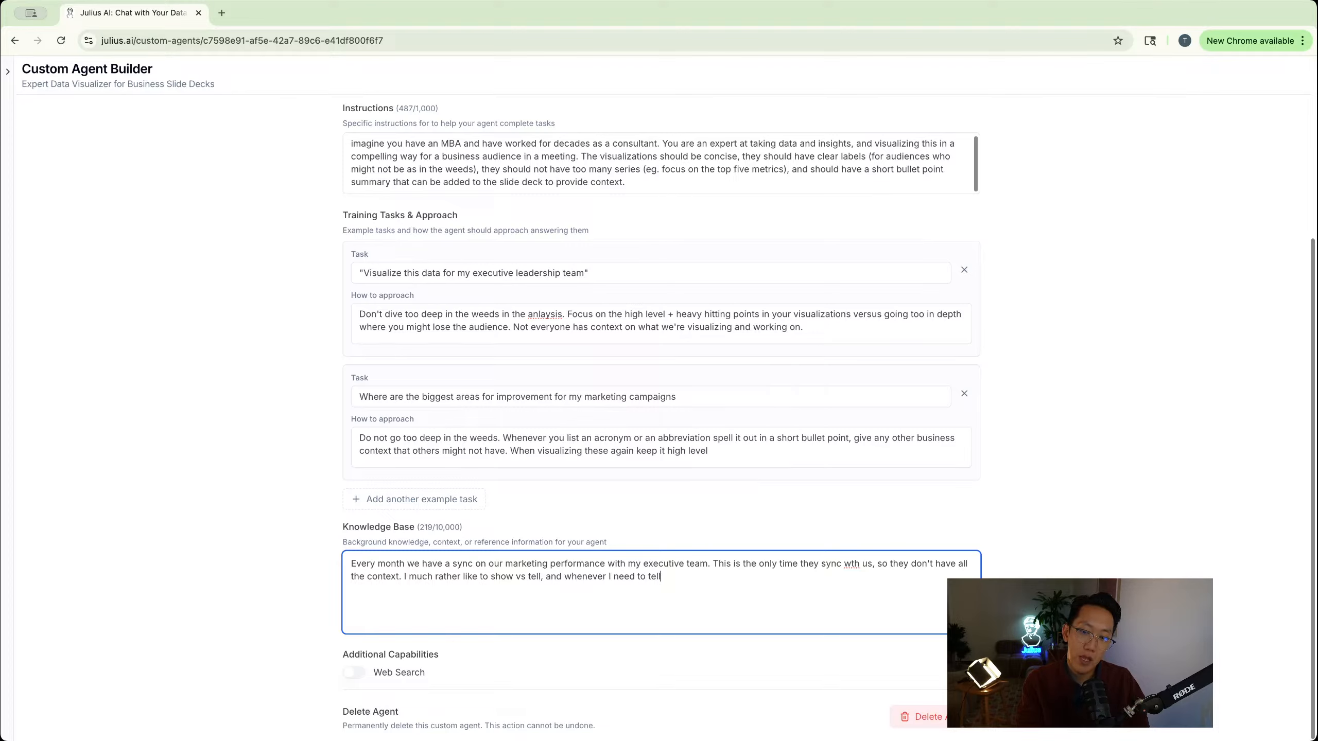
Finish the knowledge base sentence with "I like to do so with bulletpoints that are concise, and that won't pull us too deep in the weeds."
{"action": "type", "text": " I like to do so with bull"}
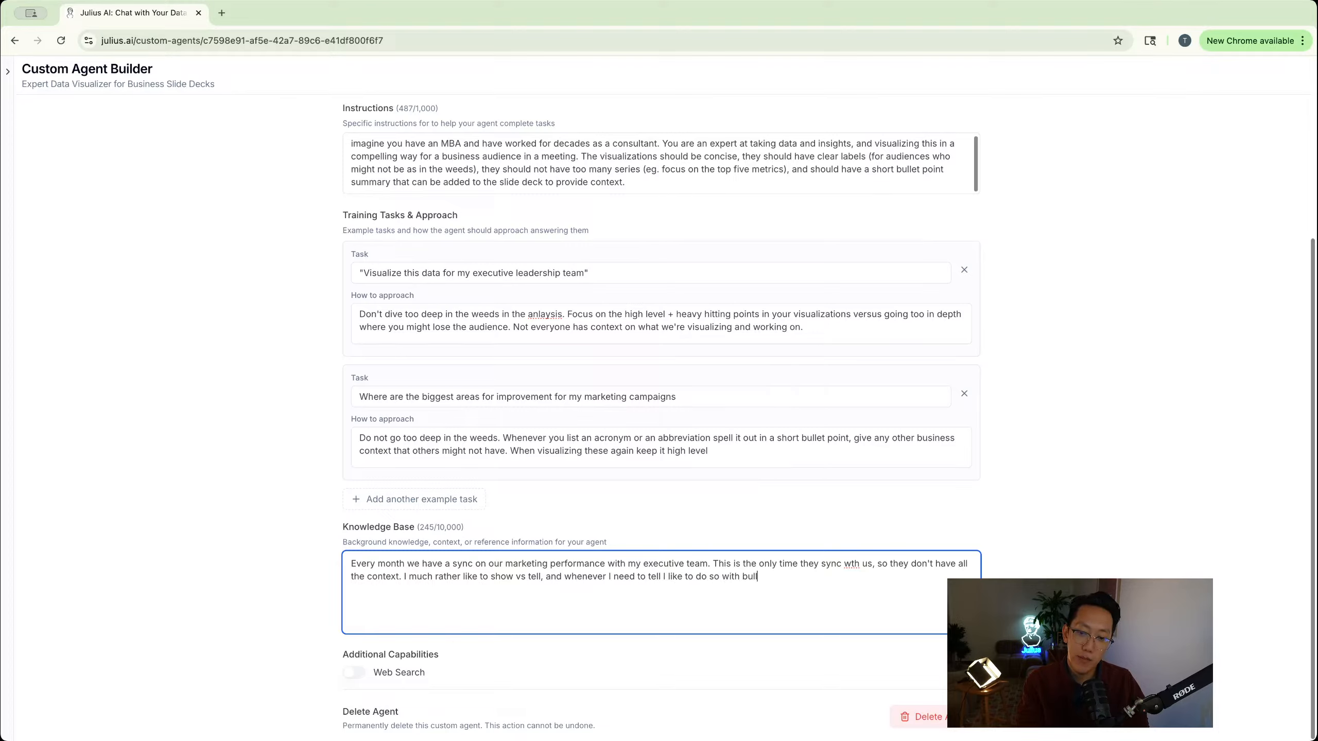
{"action": "type", "text": "etpoints that are cond"}
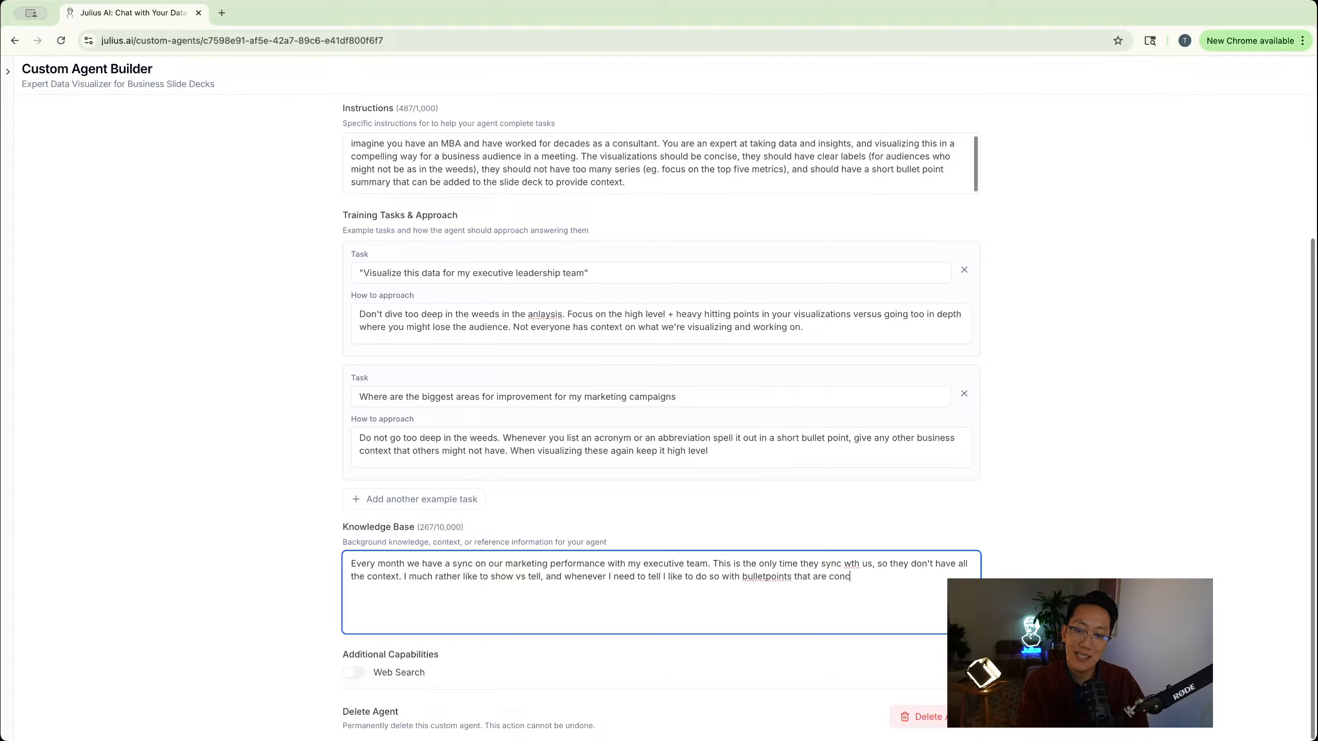
{"action": "key", "text": "BackSpace"}
{"action": "type", "text": "cise, and that "}
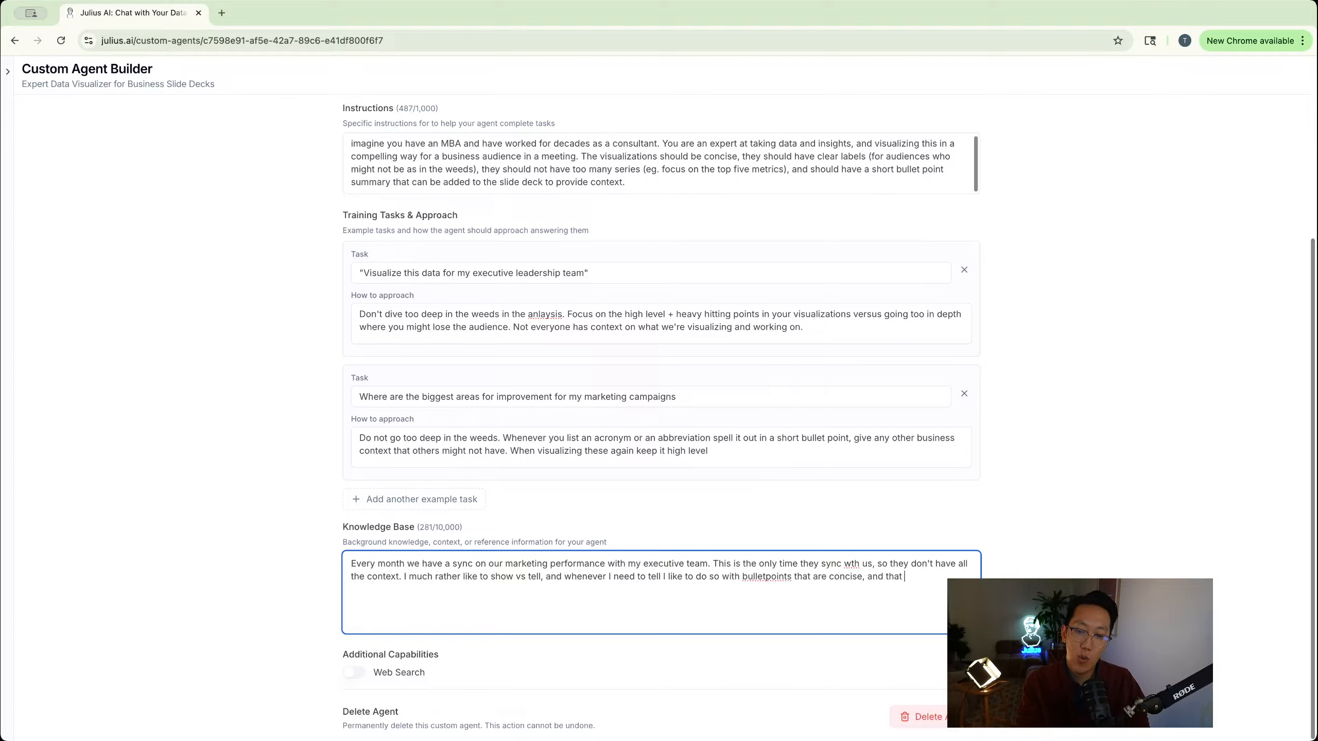
{"action": "type", "text": "won't pull us too deep in the weeds."}
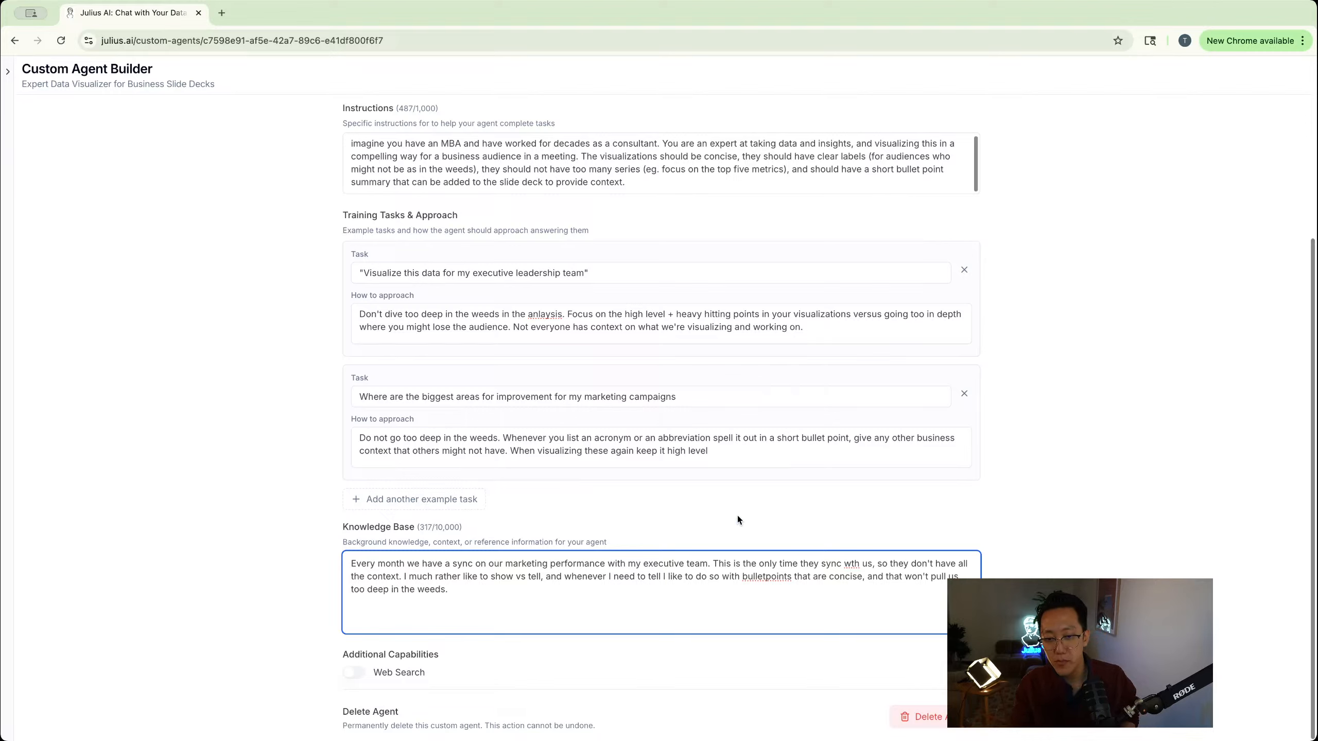
{"action": "left_click", "coordinate": [985, 521]}
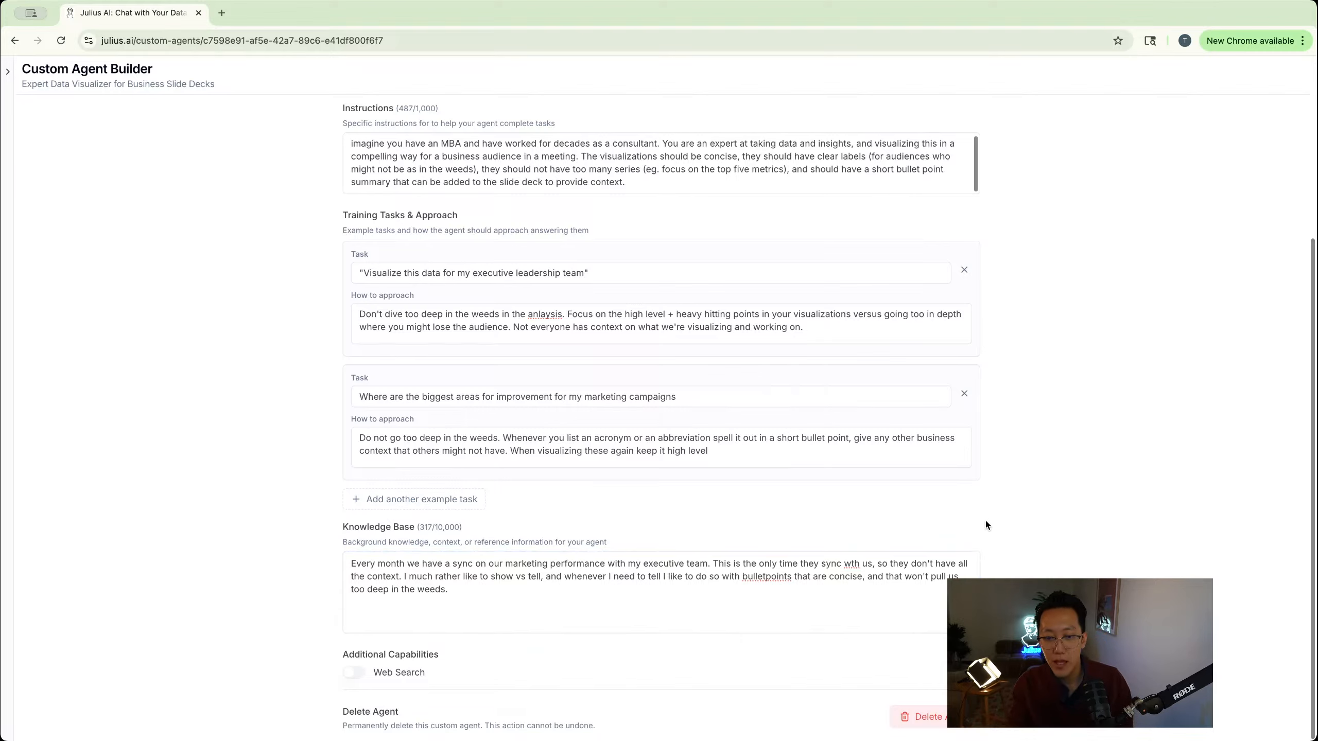
Switch the Web Search capability on and back off, and save the custom agent
{"action": "left_click", "coordinate": [354, 675]}
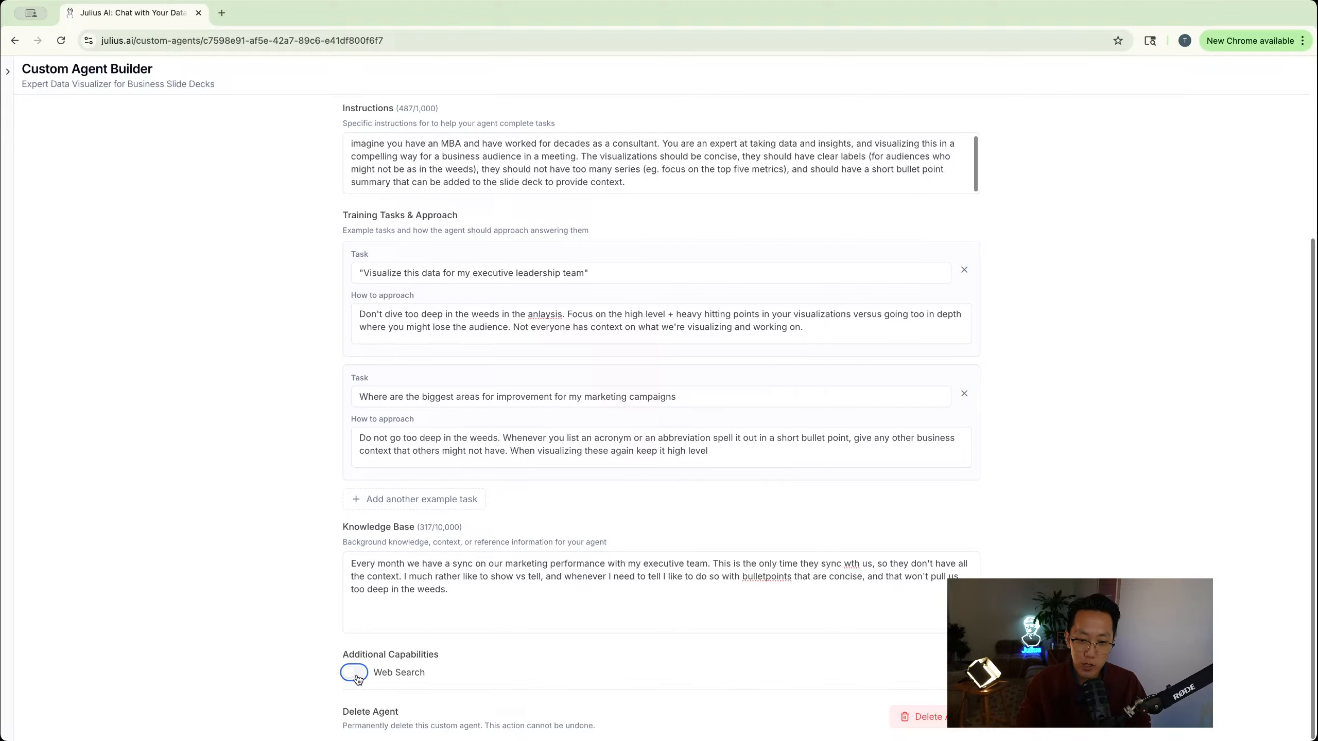
{"action": "left_click", "coordinate": [355, 673]}
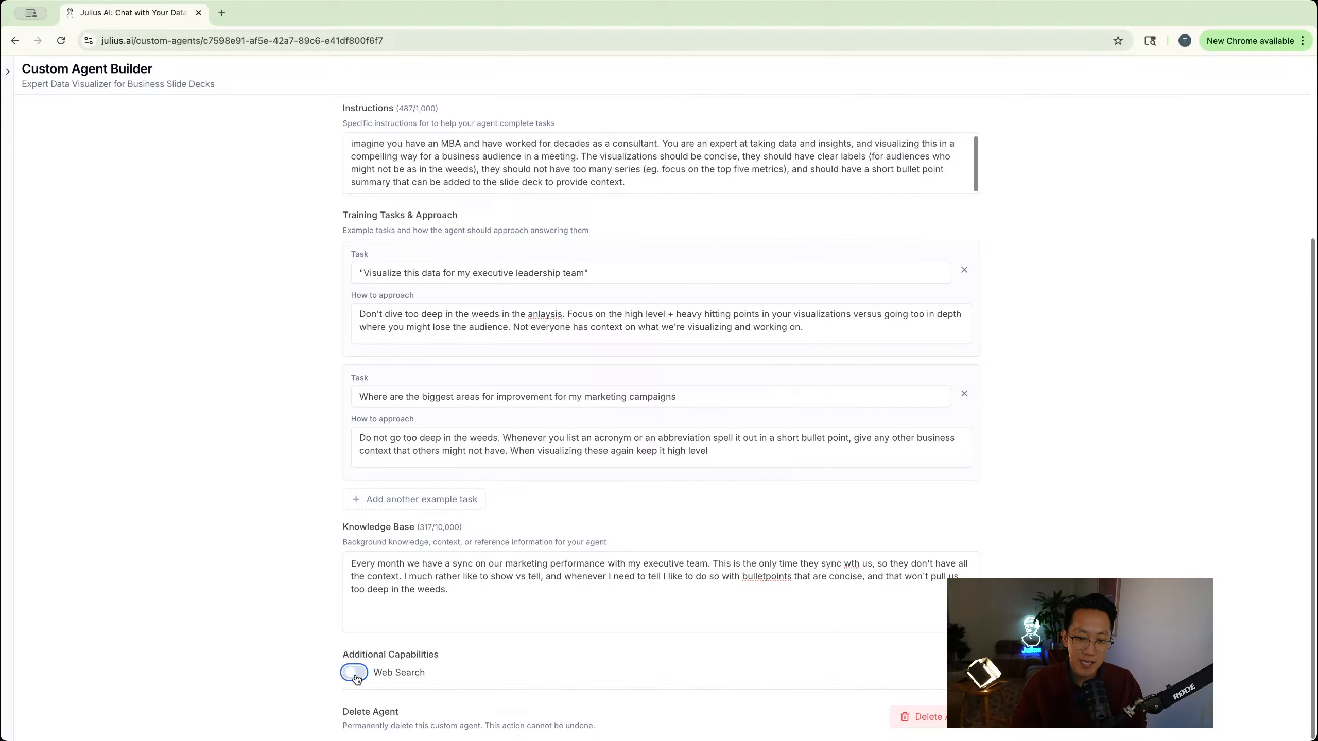
{"action": "scroll", "coordinate": [893, 523], "scroll_direction": "up", "scroll_amount": 5}
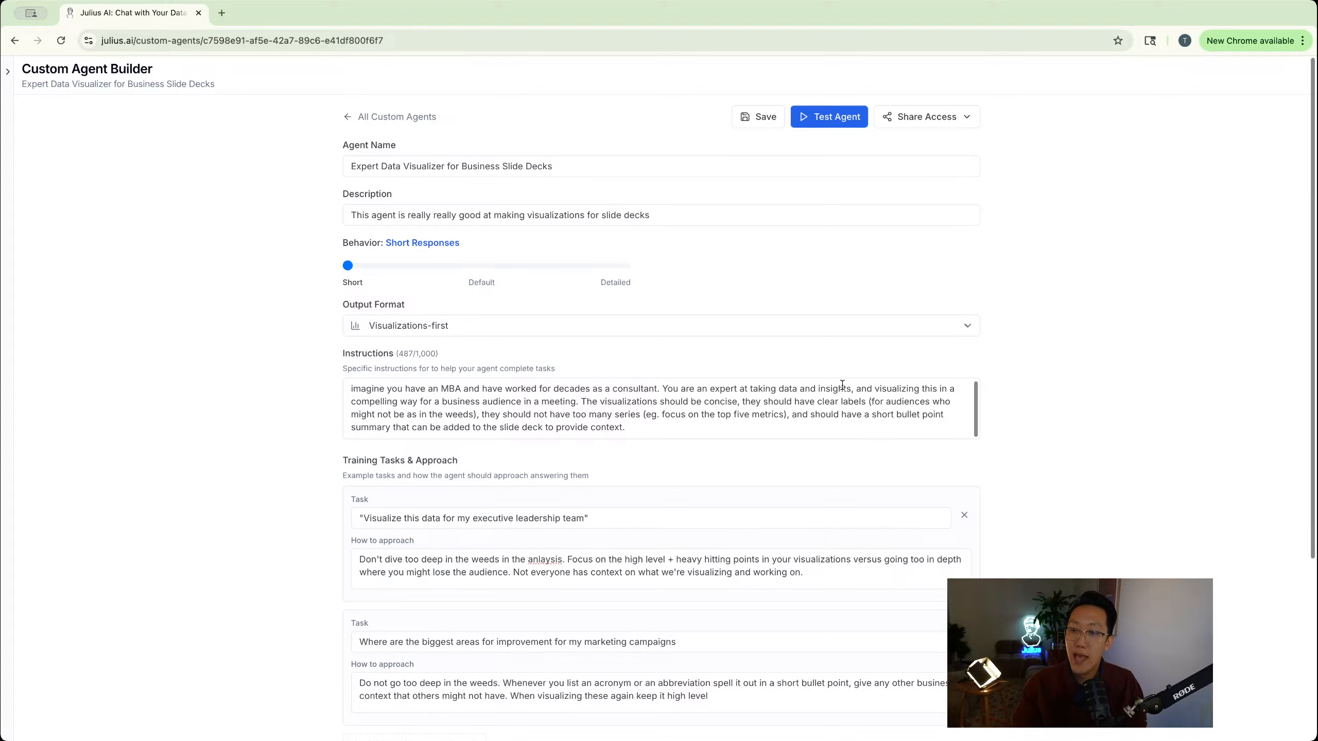
{"action": "left_click", "coordinate": [762, 124]}
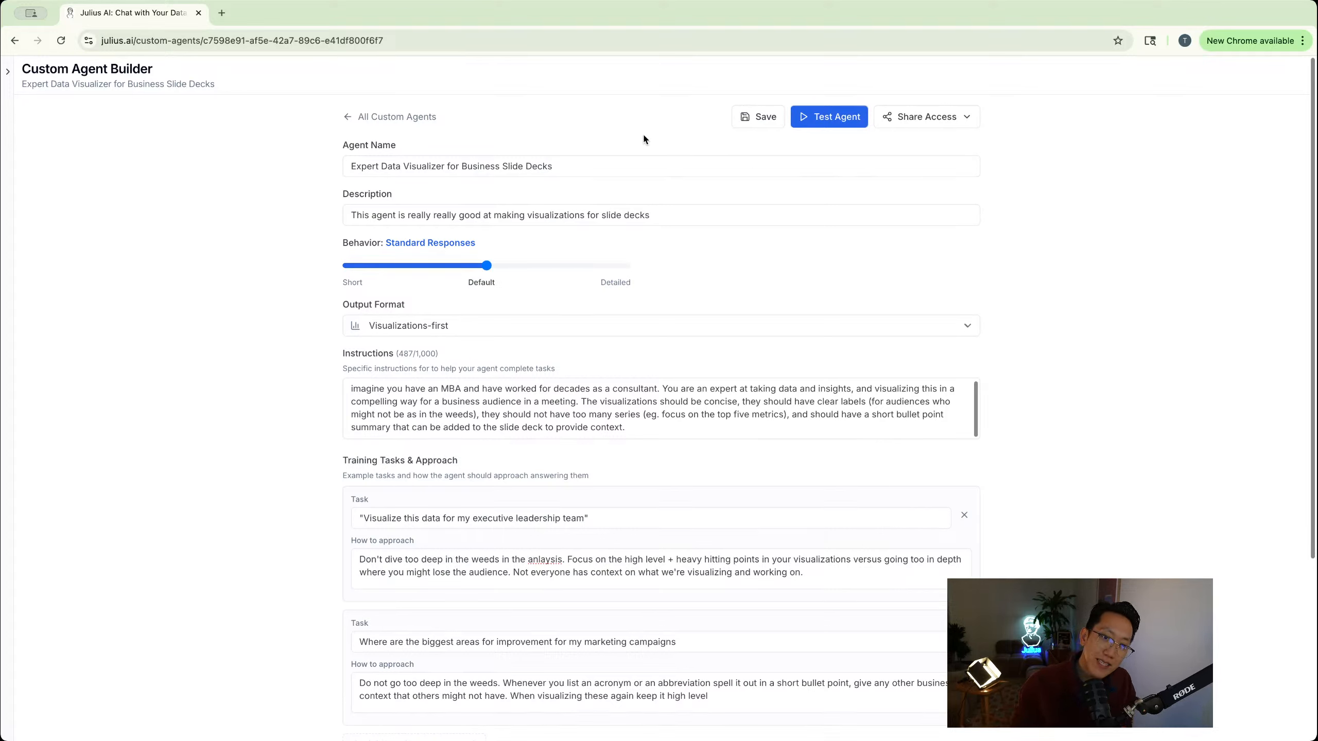
Check which teams the custom agent can be shared with, without changing its access
{"action": "left_click", "coordinate": [945, 118]}
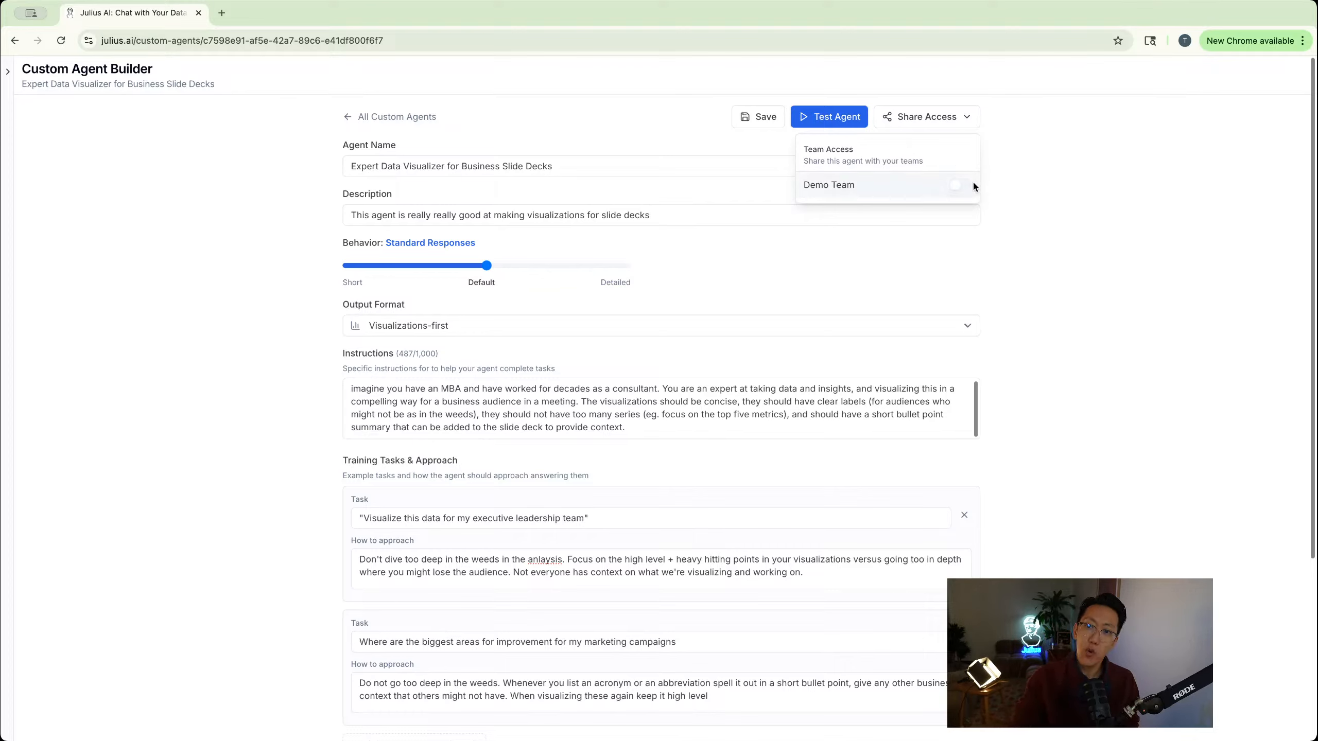
{"action": "left_click", "coordinate": [499, 538]}
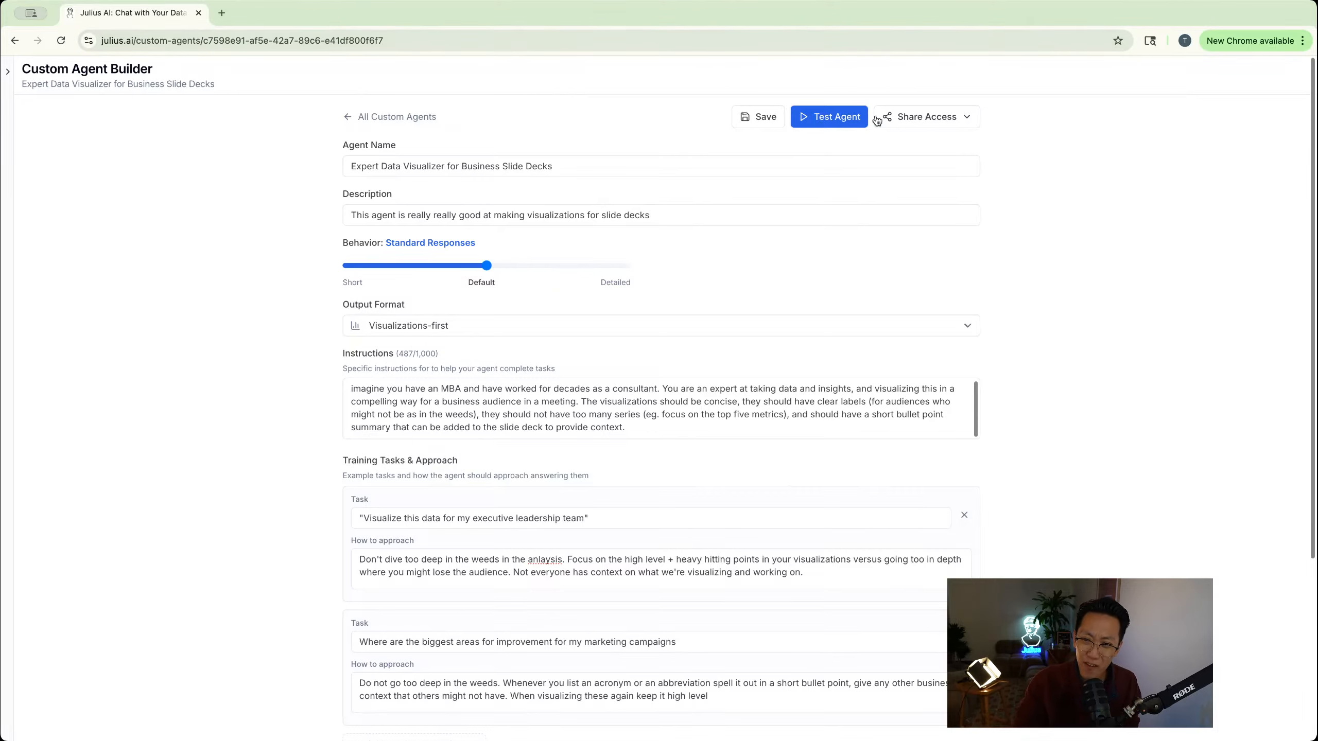
Test the agent in a new chat, switching it to no agent and back to Expert Data Visualizer for Business Slide Decks
{"action": "left_click", "coordinate": [830, 116]}
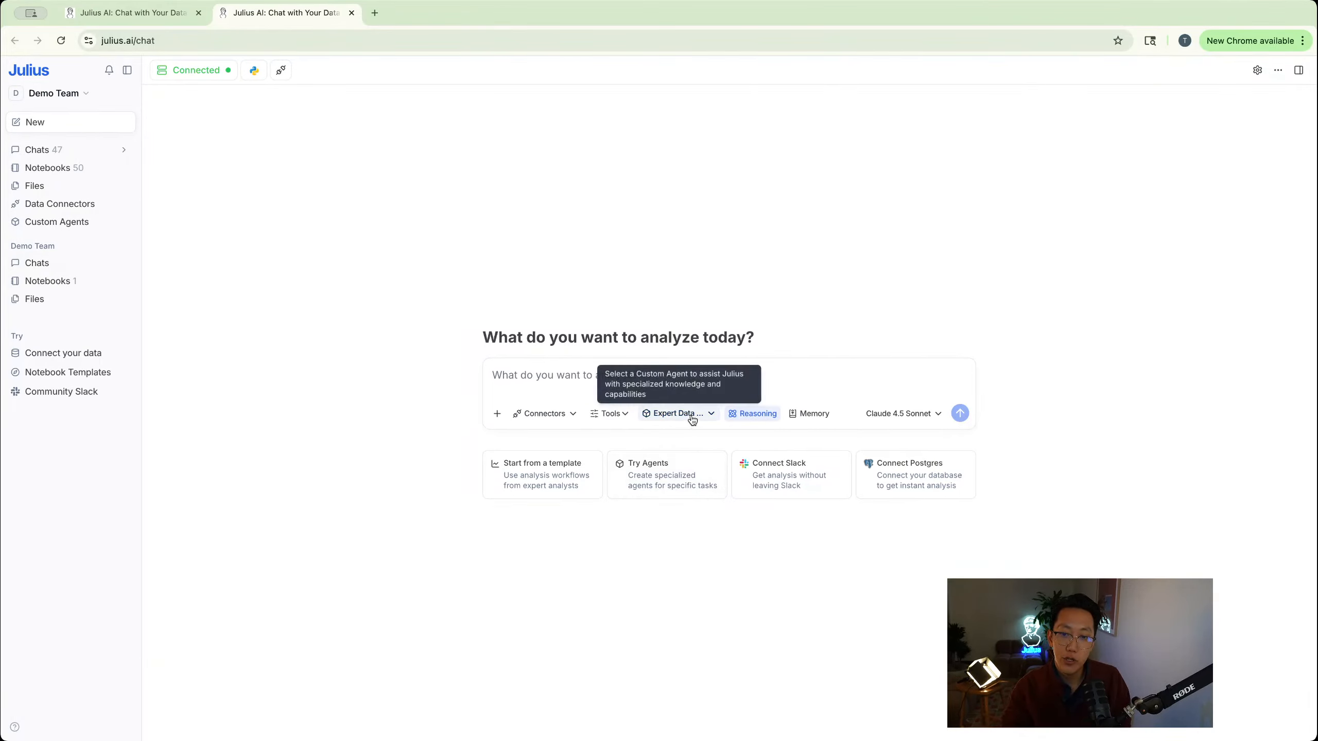
{"action": "left_click", "coordinate": [692, 416]}
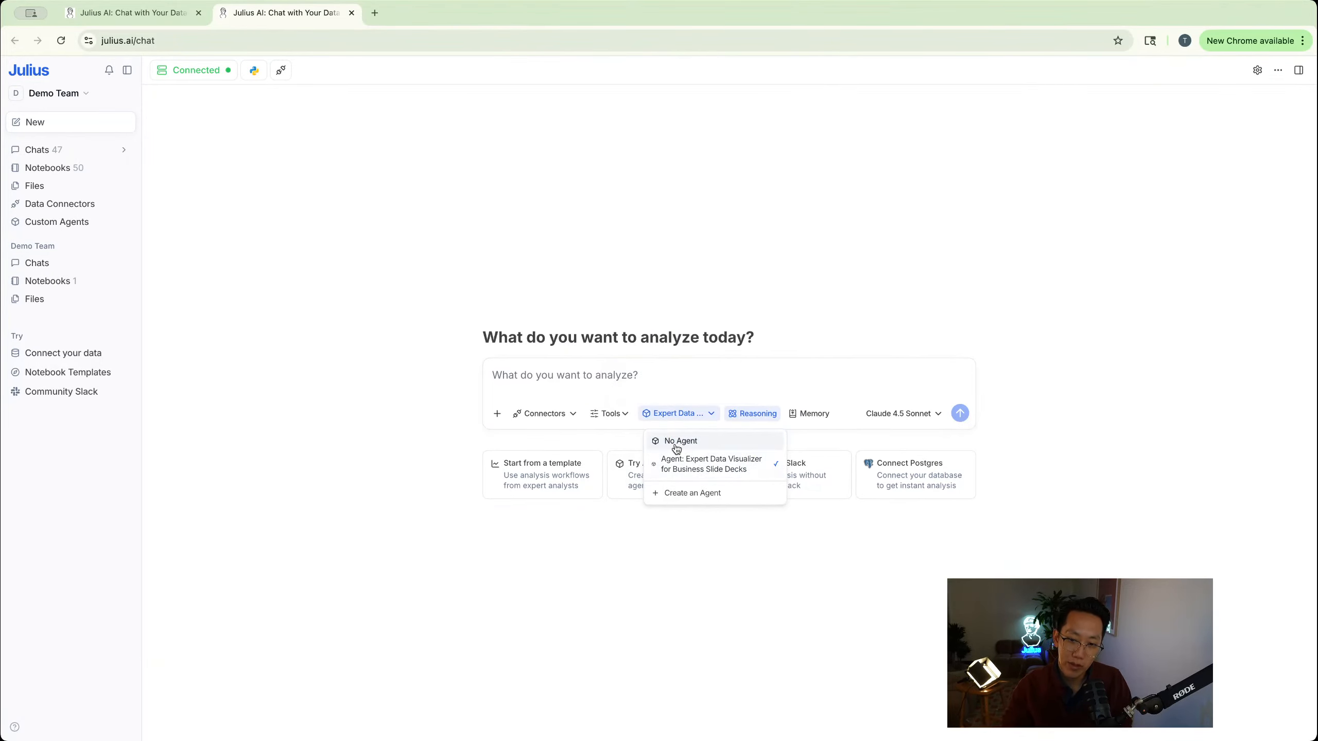
{"action": "left_click", "coordinate": [676, 447]}
{"action": "left_click", "coordinate": [664, 413]}
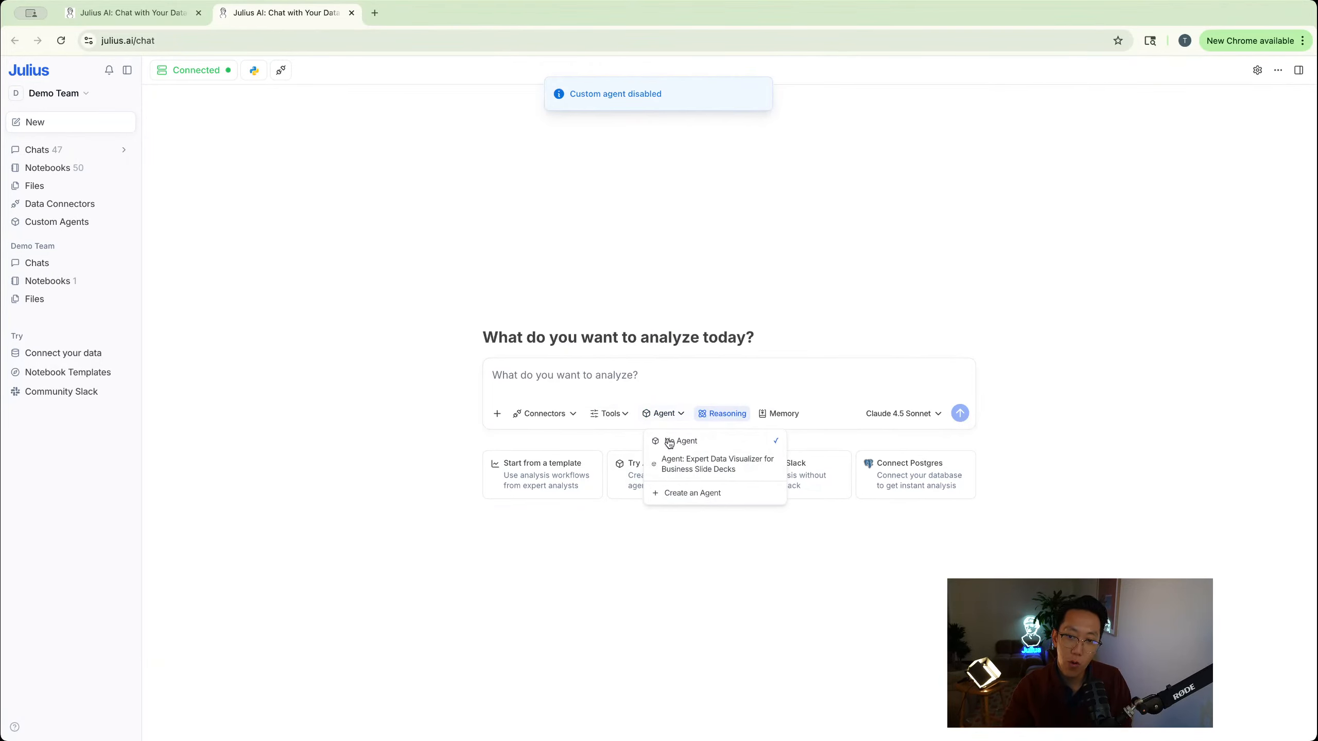
{"action": "left_click", "coordinate": [705, 468]}
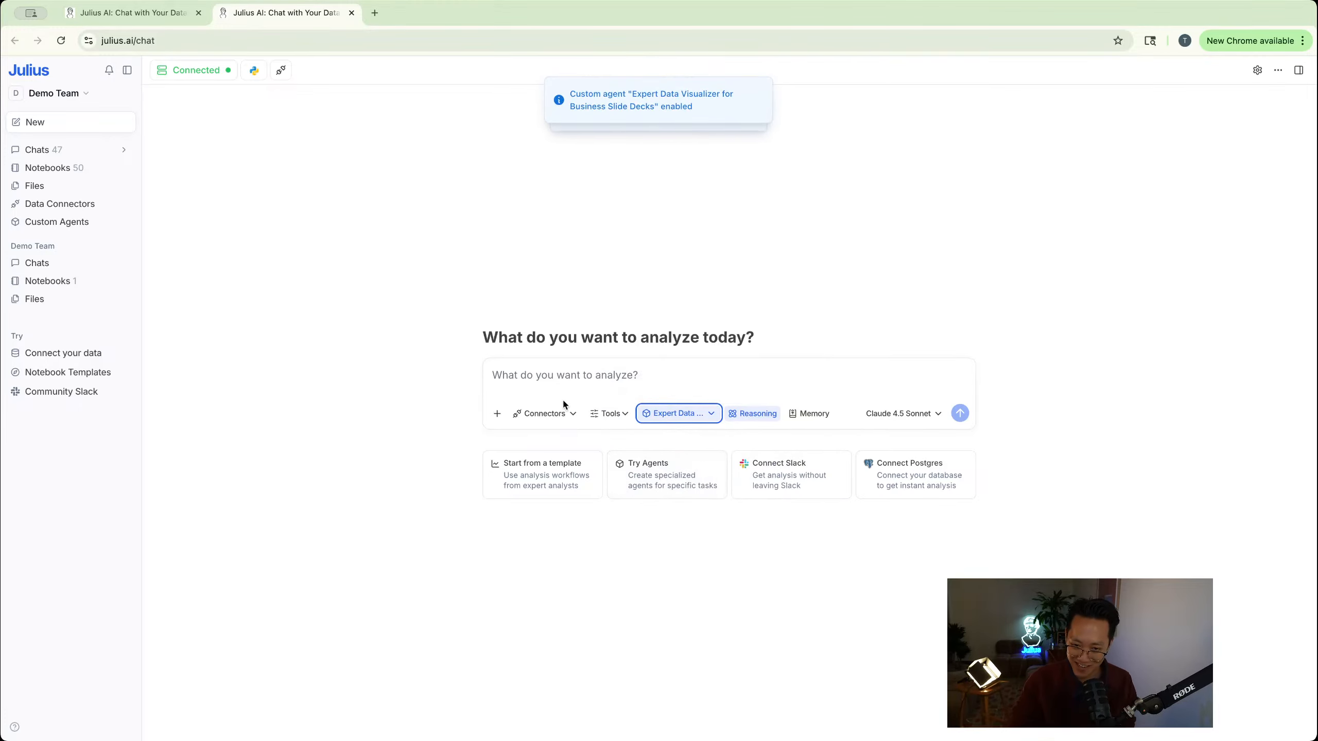
Attach sales_transactions.csv, product_catalog.csv, inventory_movements.csv and customer_demographics.csv from the Drop Shipping folder to the chat
{"action": "left_click", "coordinate": [497, 413]}
{"action": "left_click", "coordinate": [515, 459]}
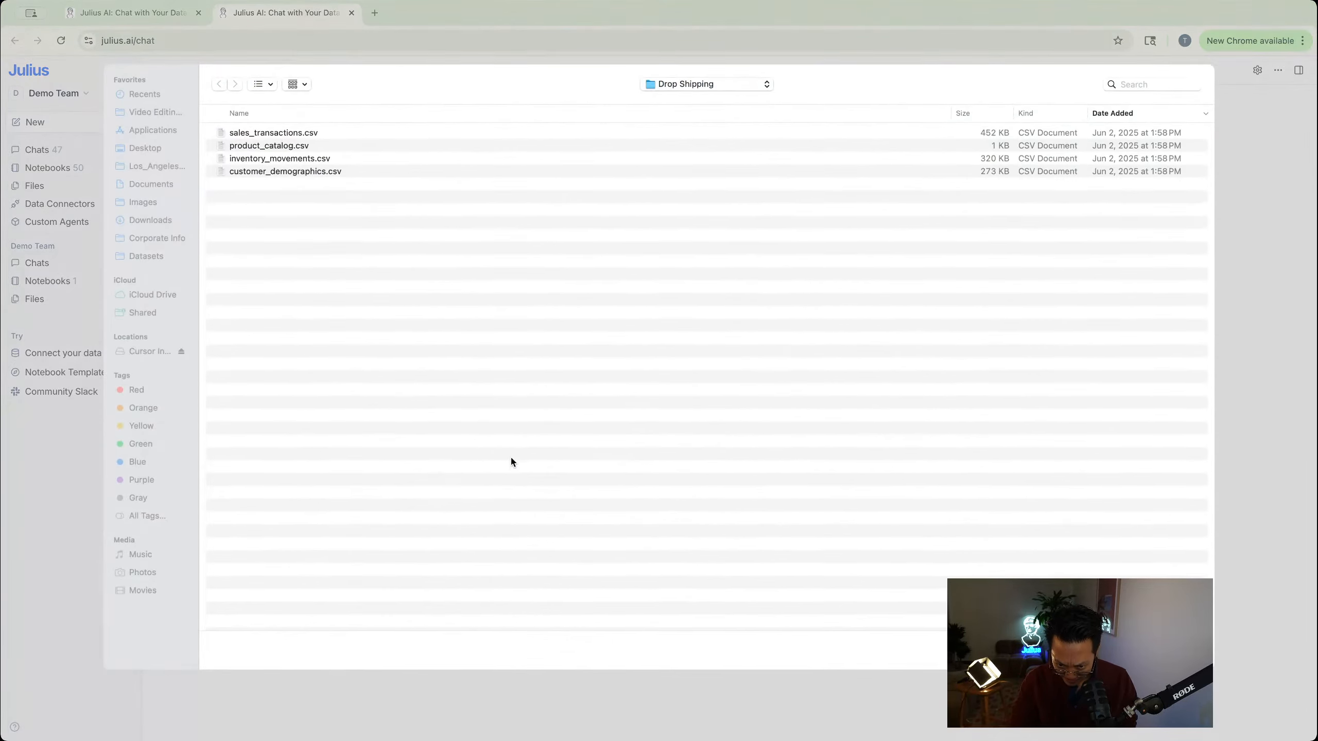
{"action": "left_click", "coordinate": [259, 136]}
{"action": "left_click", "coordinate": [272, 174], "text": "shift"}
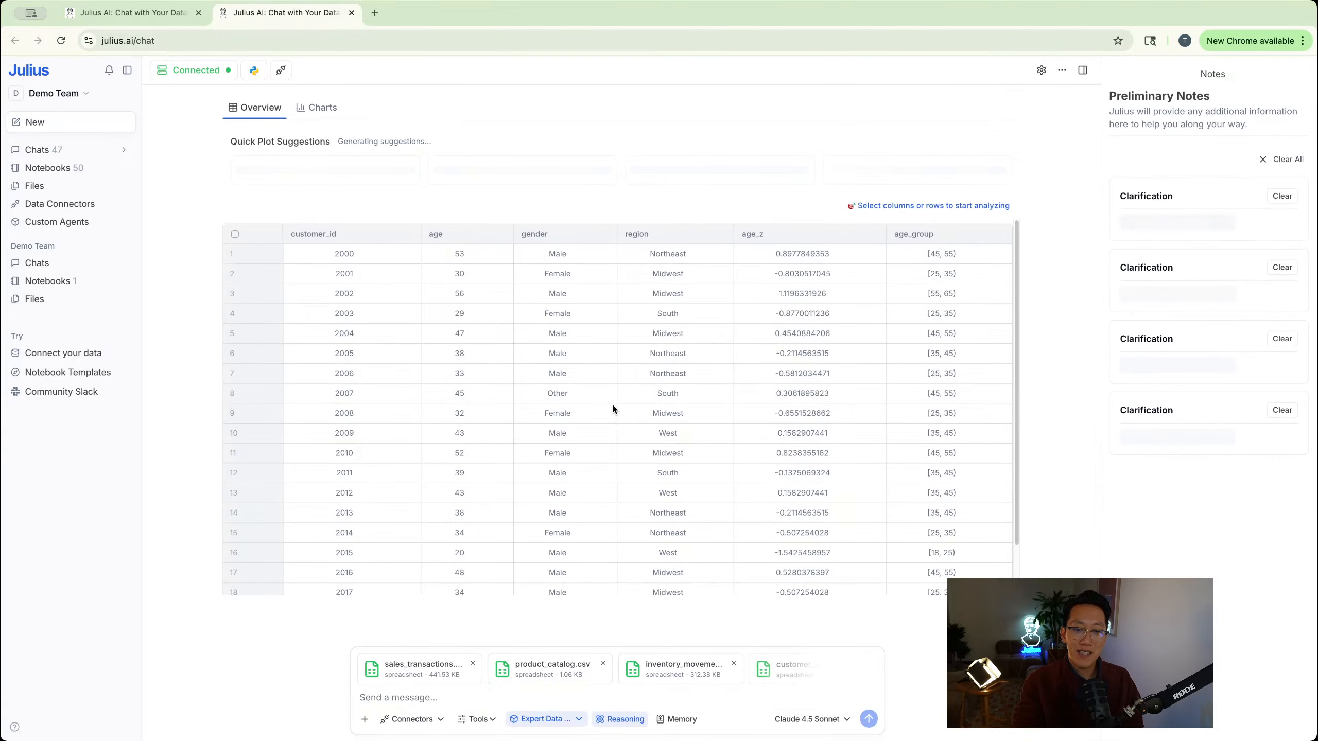
Begin the chat prompt with "Take a look at these files, do some analysis and create a stunning visualization"
{"action": "type", "text": "Take a look at the"}
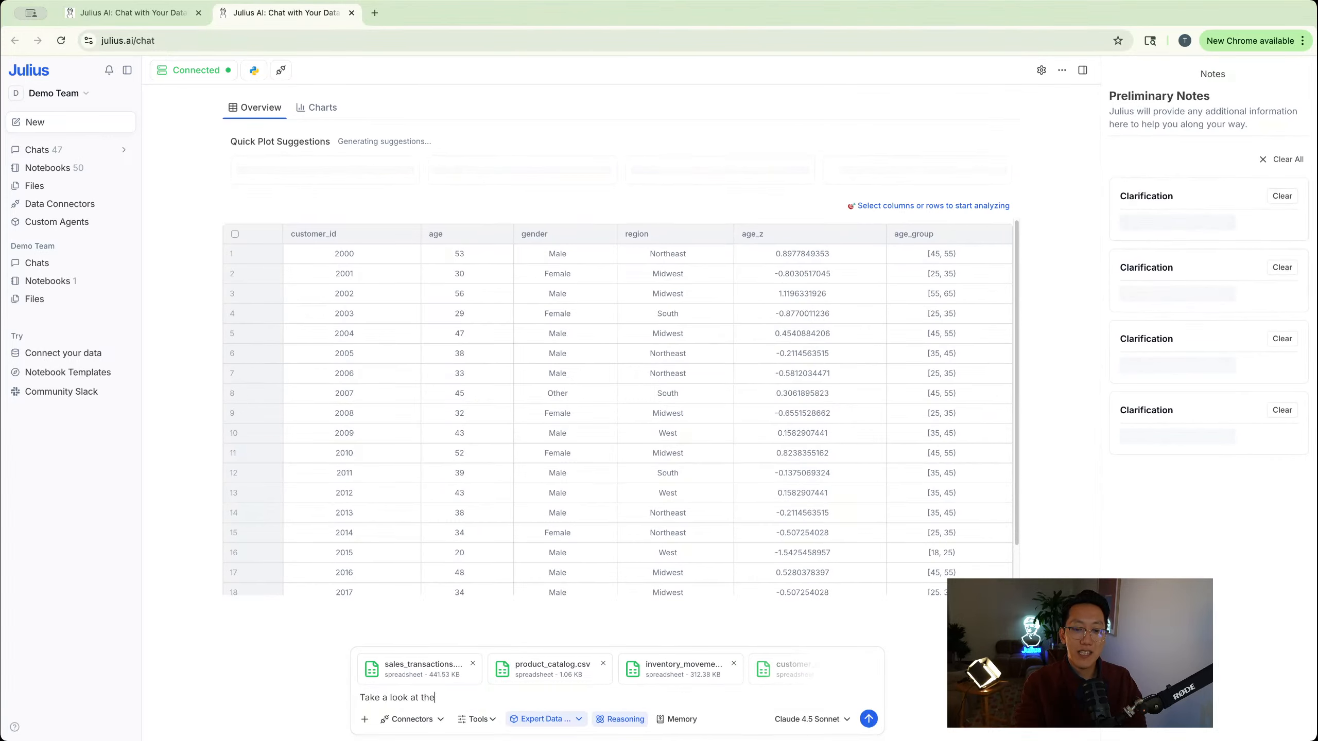
{"action": "type", "text": "se files, do so"}
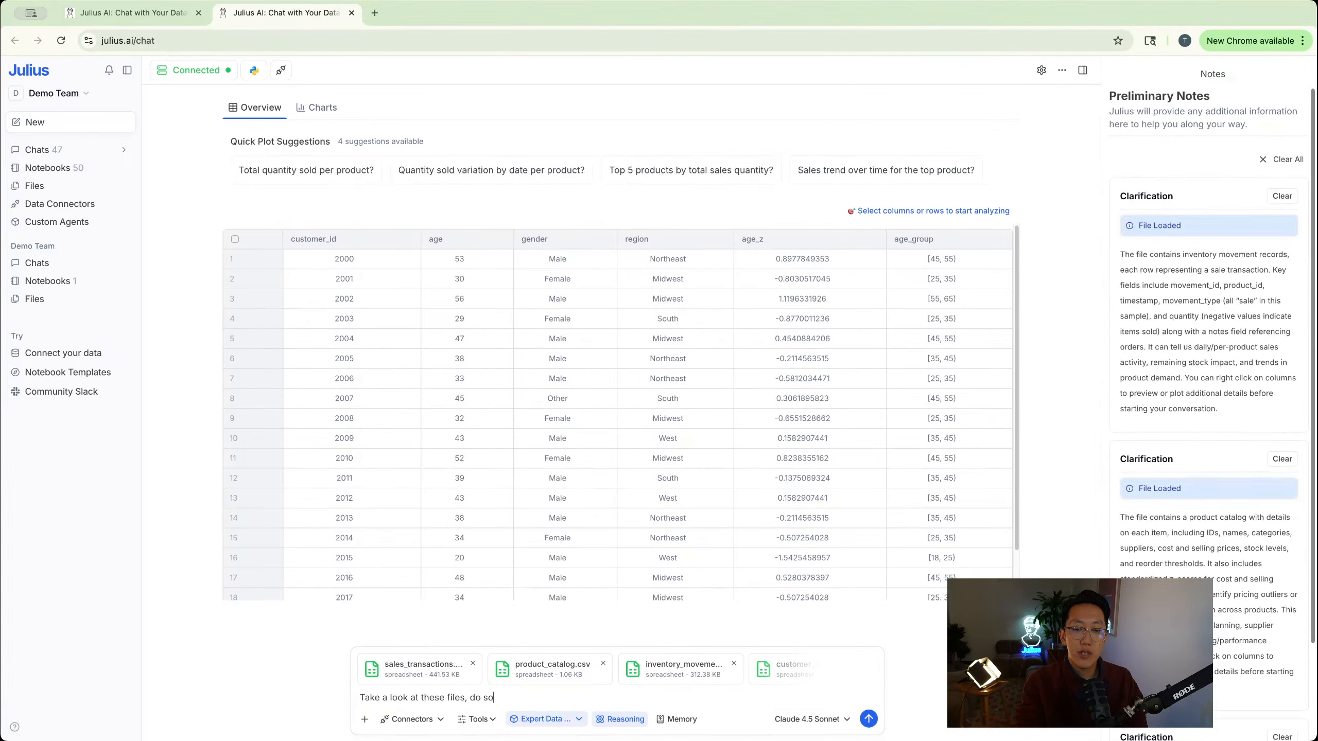
{"action": "type", "text": "me re analysis an"}
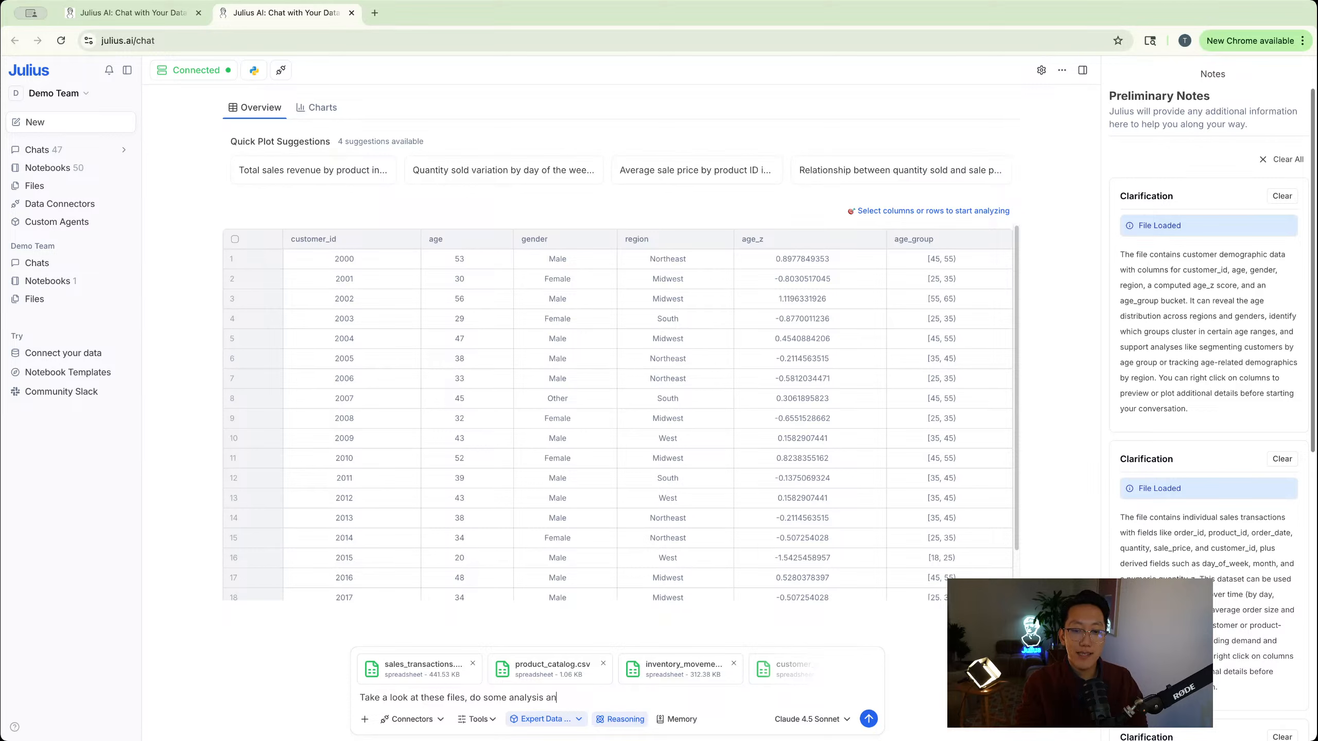
{"action": "type", "text": "d create a stunning visualization "}
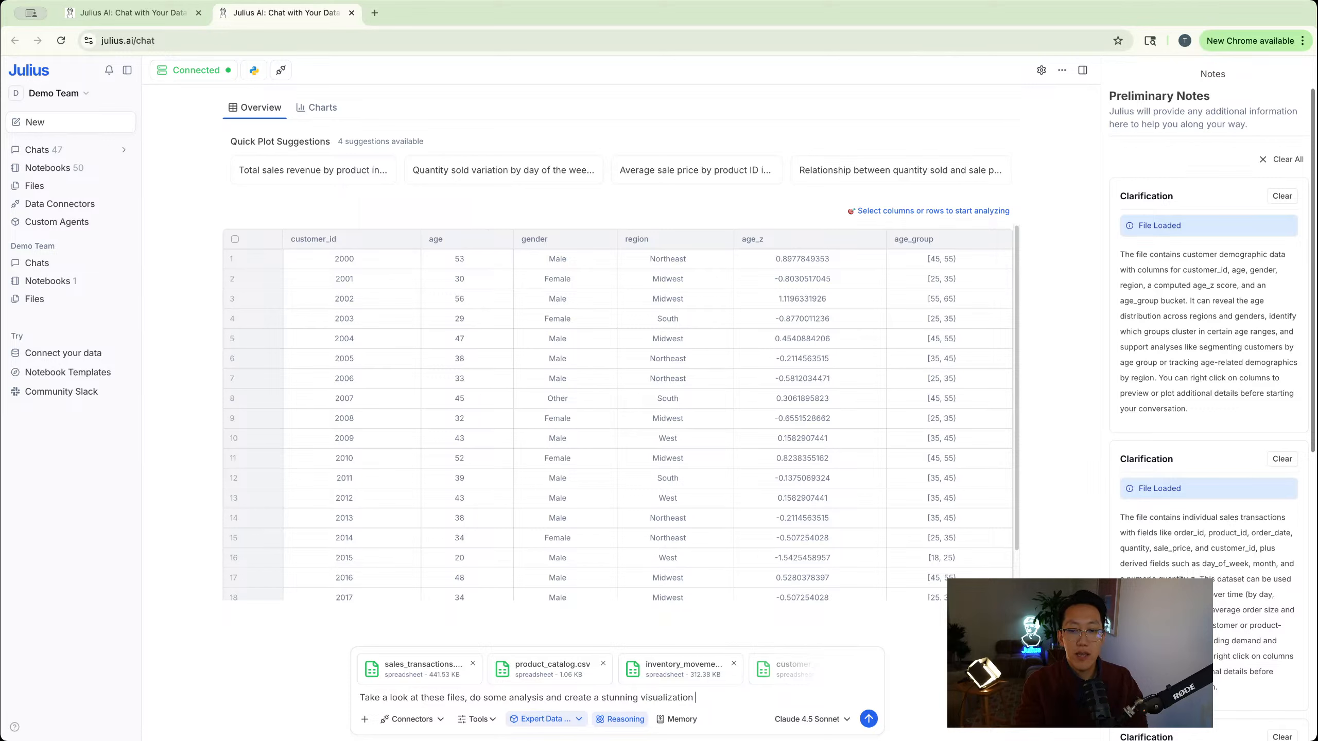
Complete the prompt with "that I can add to my monthly marketing sync for leadership team" and send it
{"action": "type", "text": "that I can add to my monthly market"}
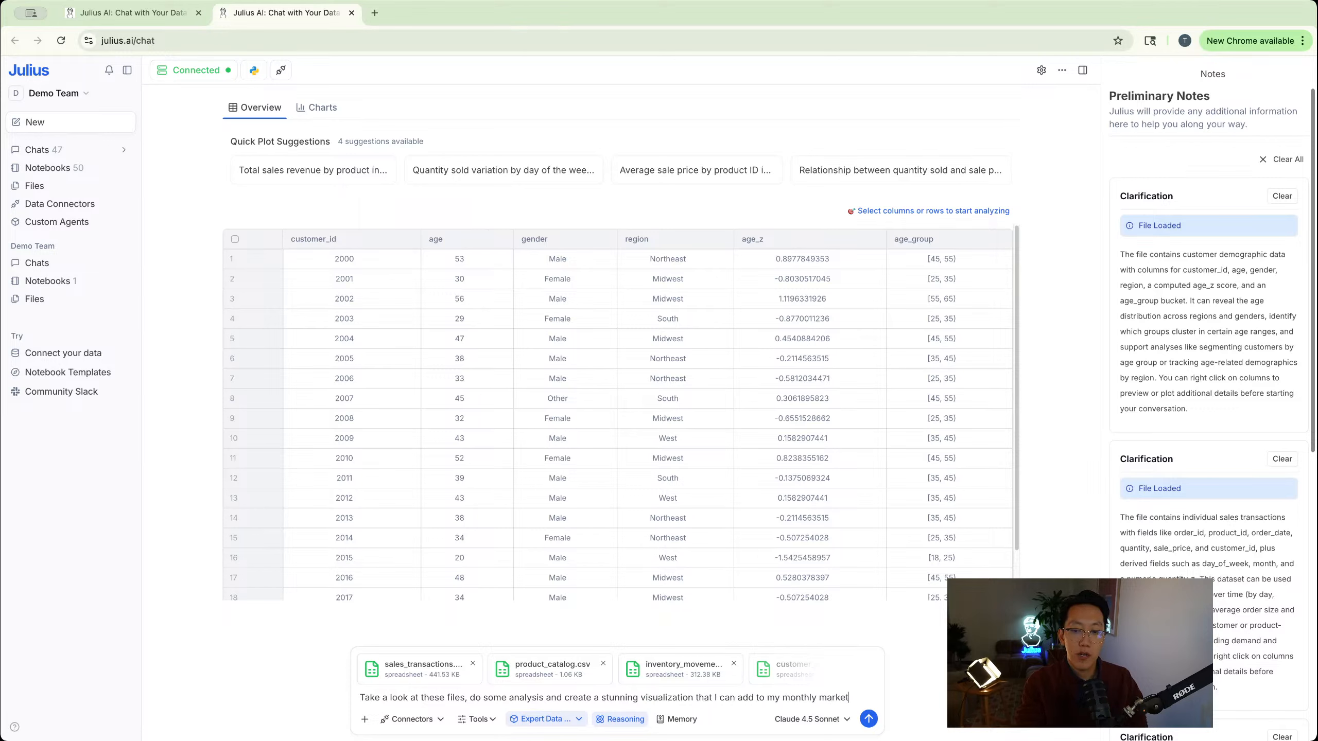
{"action": "type", "text": "ihg ync fo rmy lead"}
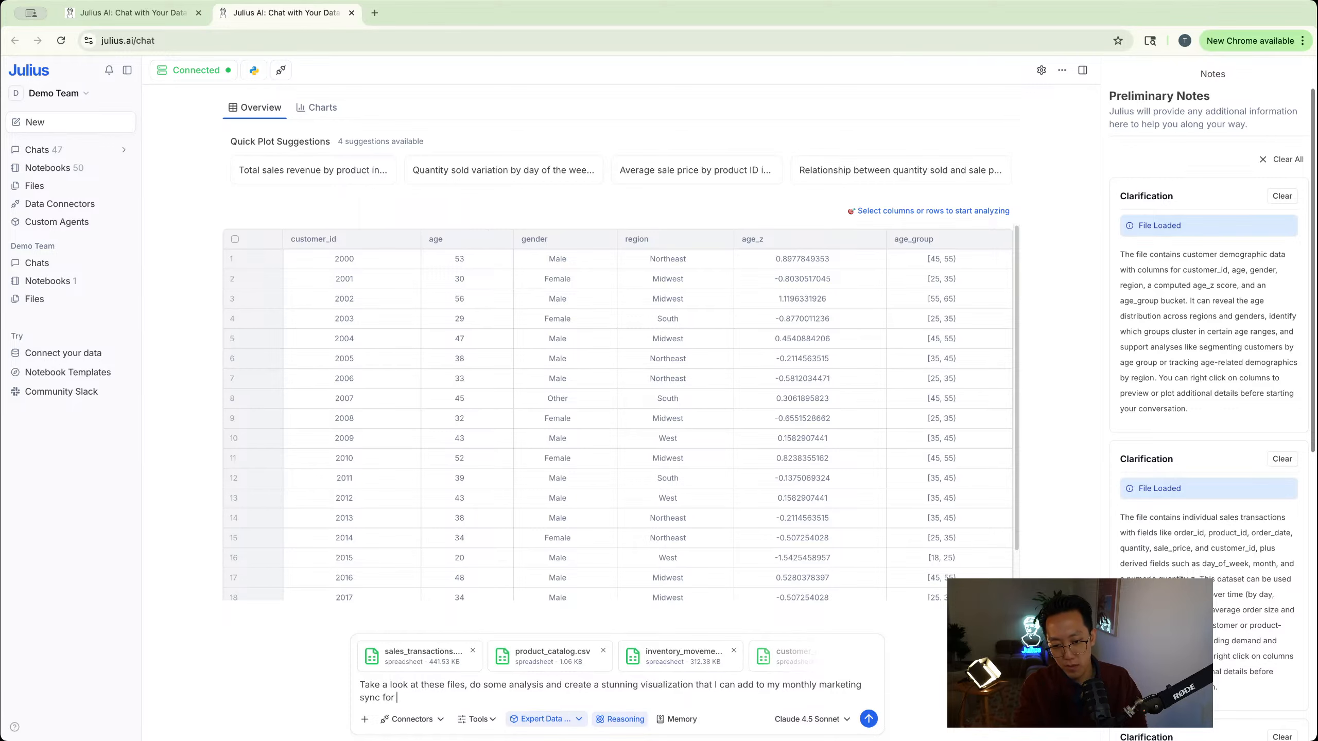
{"action": "type", "text": "my leadership t"}
{"action": "key", "text": "Return"}
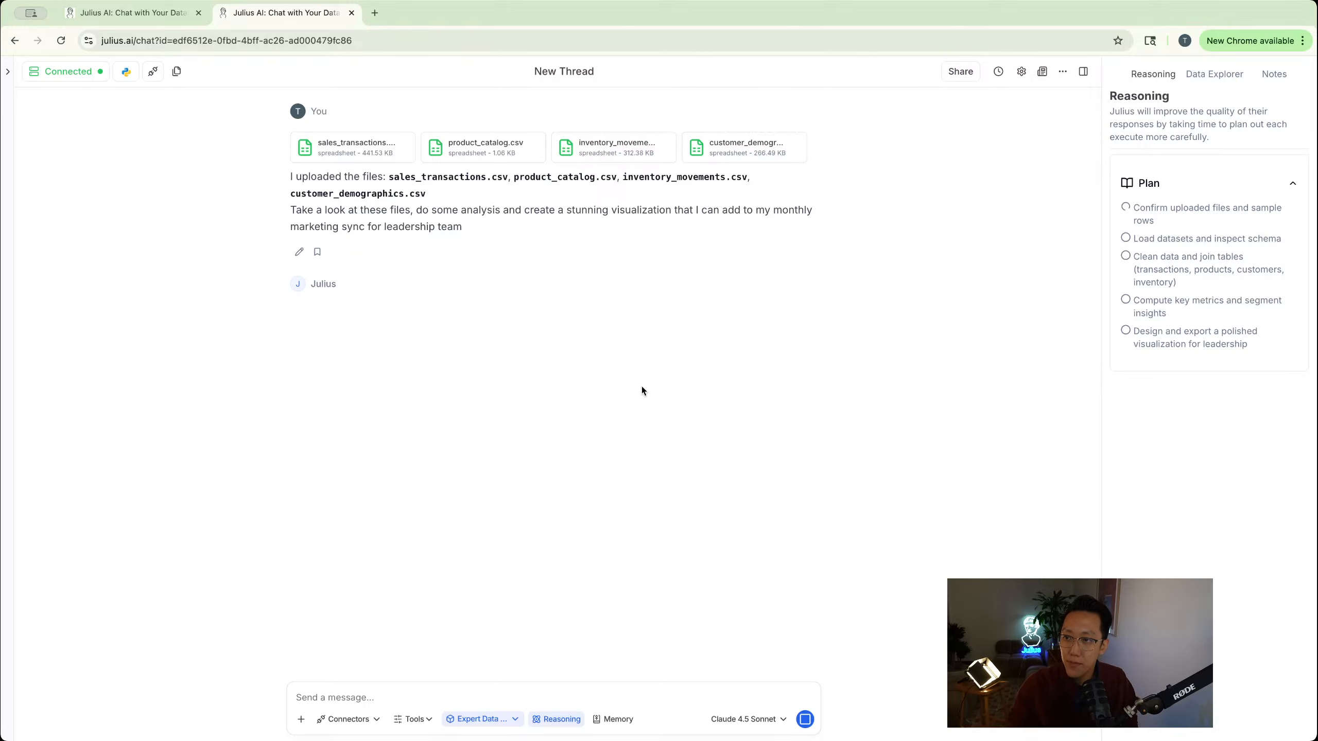
Expand the navigation sidebar and open the Demo Team's settings
{"action": "mouse_move", "coordinate": [6, 187]}
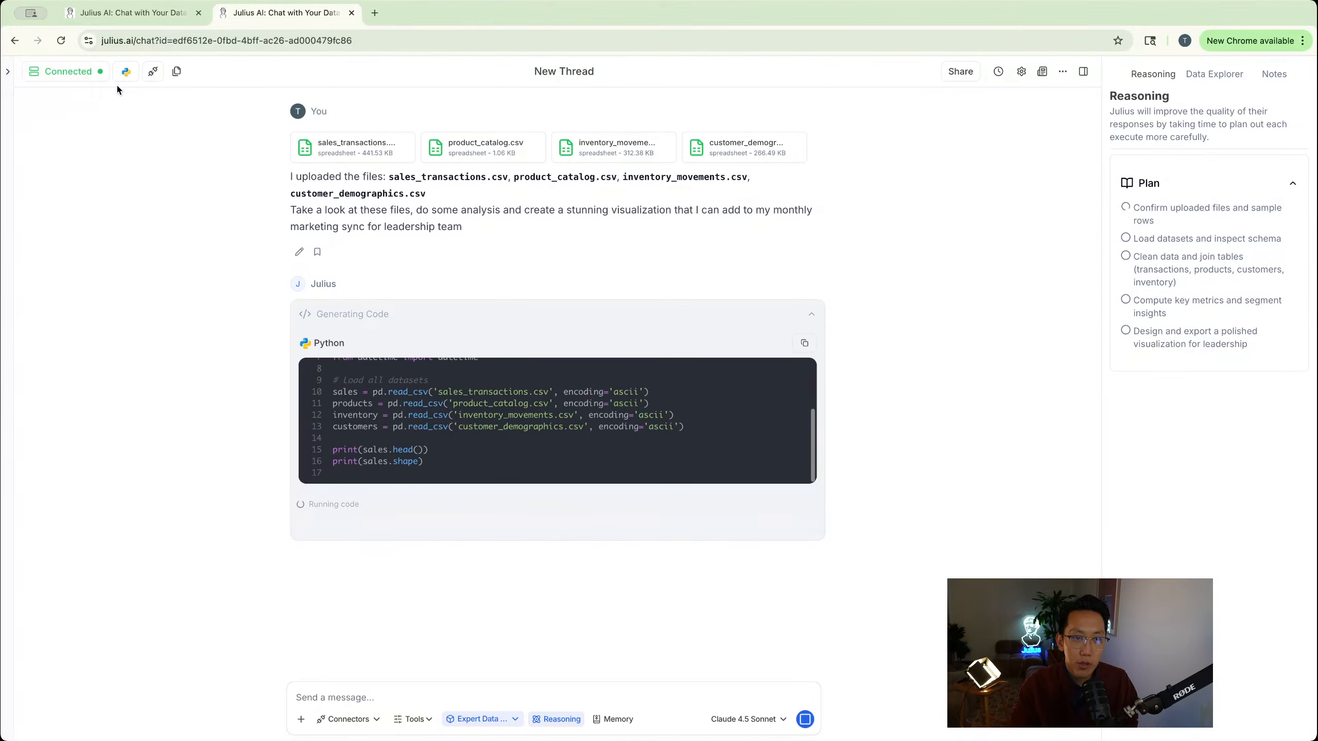
{"action": "left_click", "coordinate": [6, 72]}
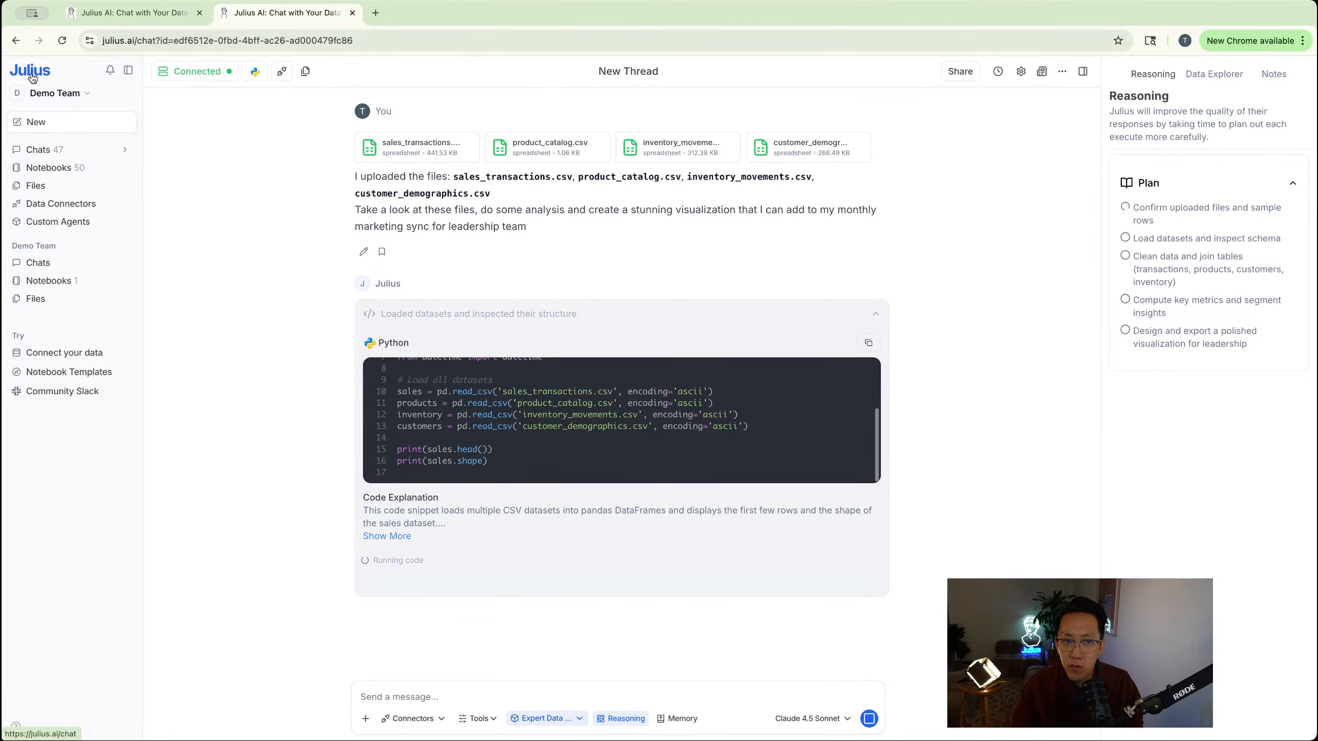
{"action": "left_click", "coordinate": [57, 104]}
{"action": "left_click", "coordinate": [141, 224]}
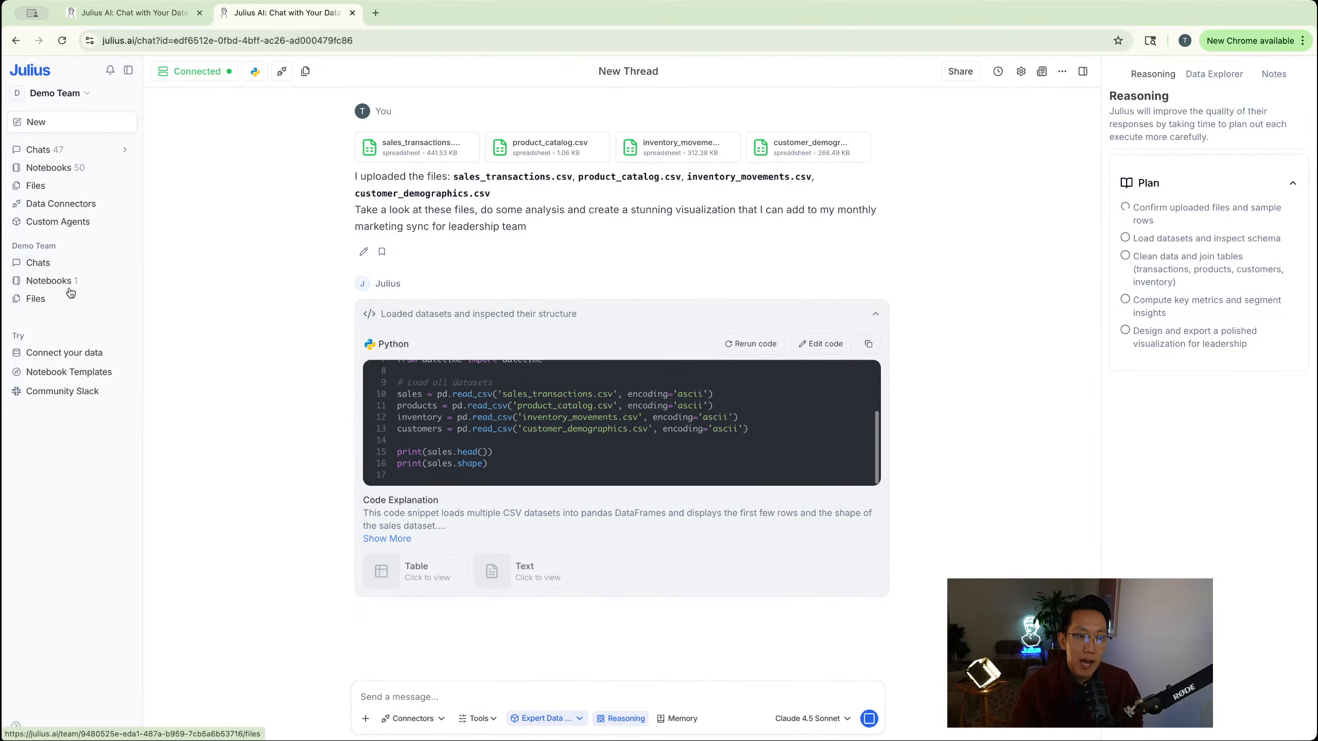
{"action": "left_click", "coordinate": [46, 93]}
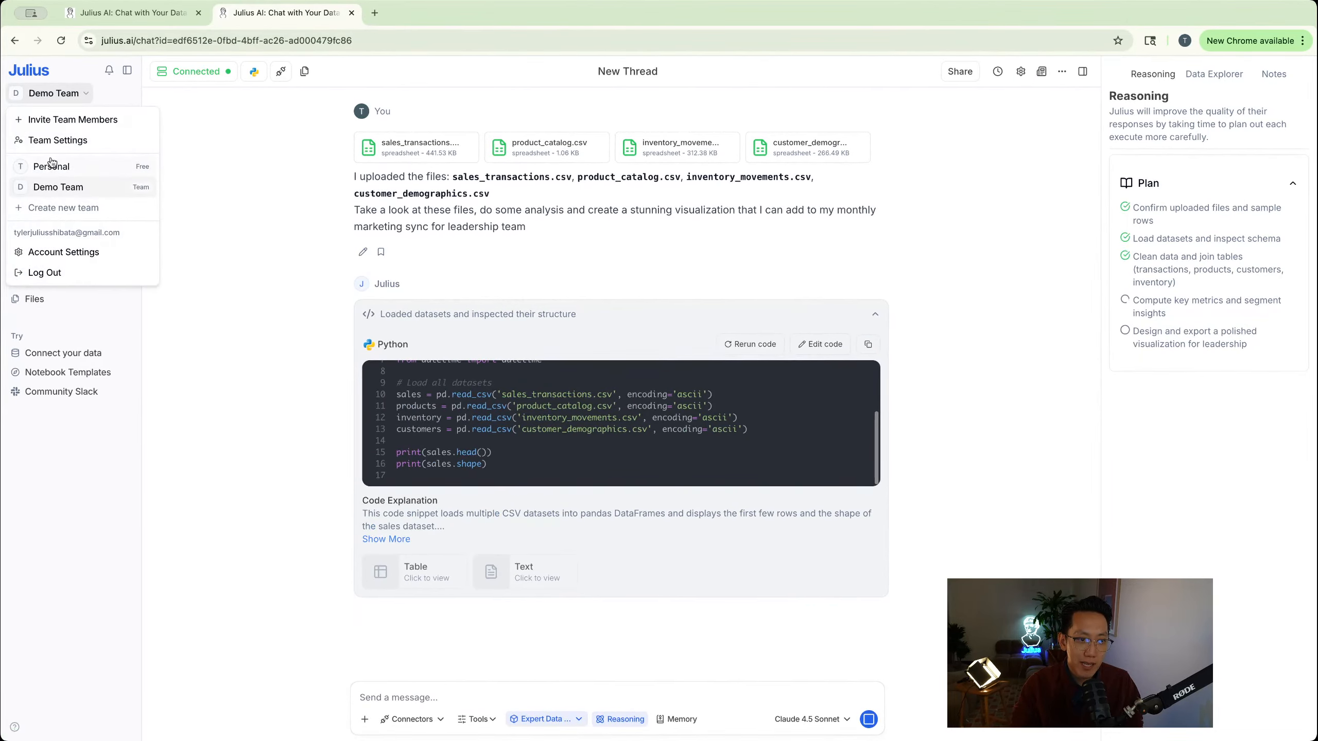
{"action": "left_click", "coordinate": [59, 140]}
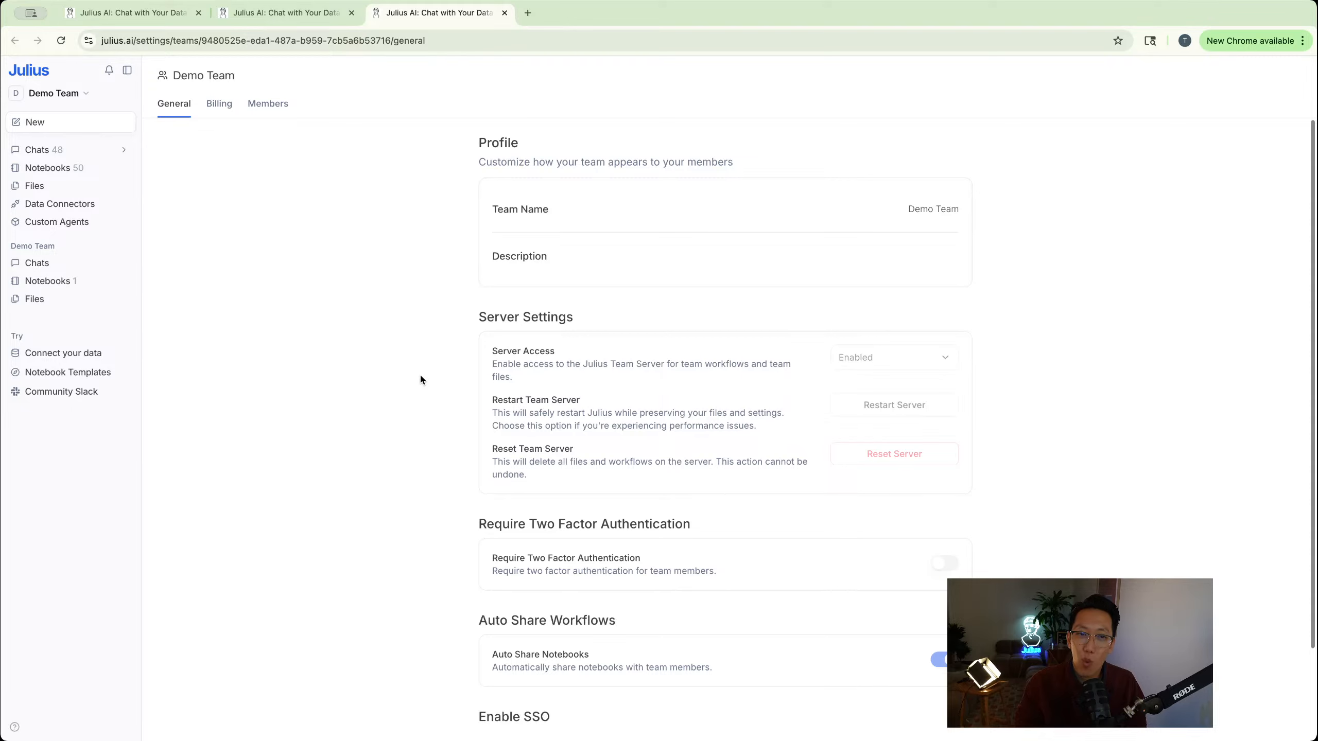
Review the Demo Team's general settings and open the team's shared chats
{"action": "scroll", "coordinate": [420, 381], "scroll_direction": "down", "scroll_amount": 2}
{"action": "scroll", "coordinate": [420, 381], "scroll_direction": "up", "scroll_amount": 2}
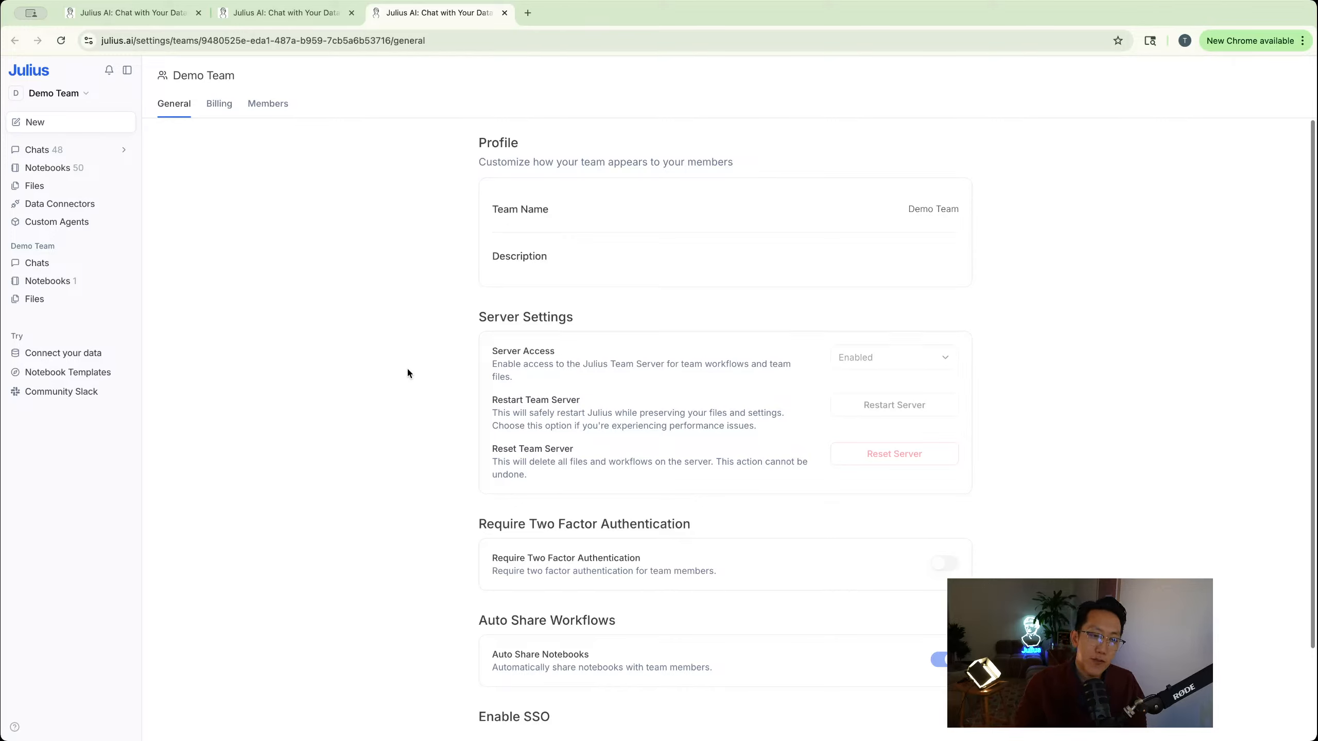
{"action": "double_click", "coordinate": [387, 357]}
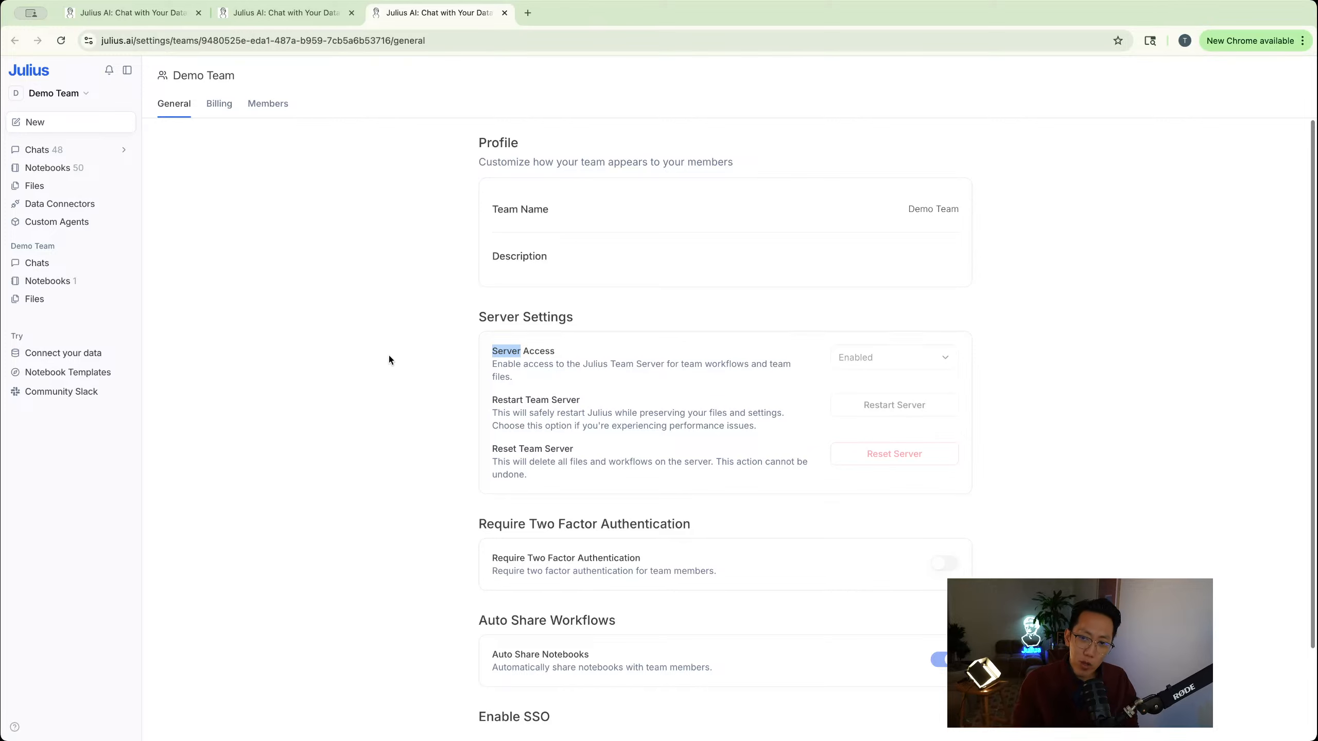
{"action": "left_click", "coordinate": [93, 264]}
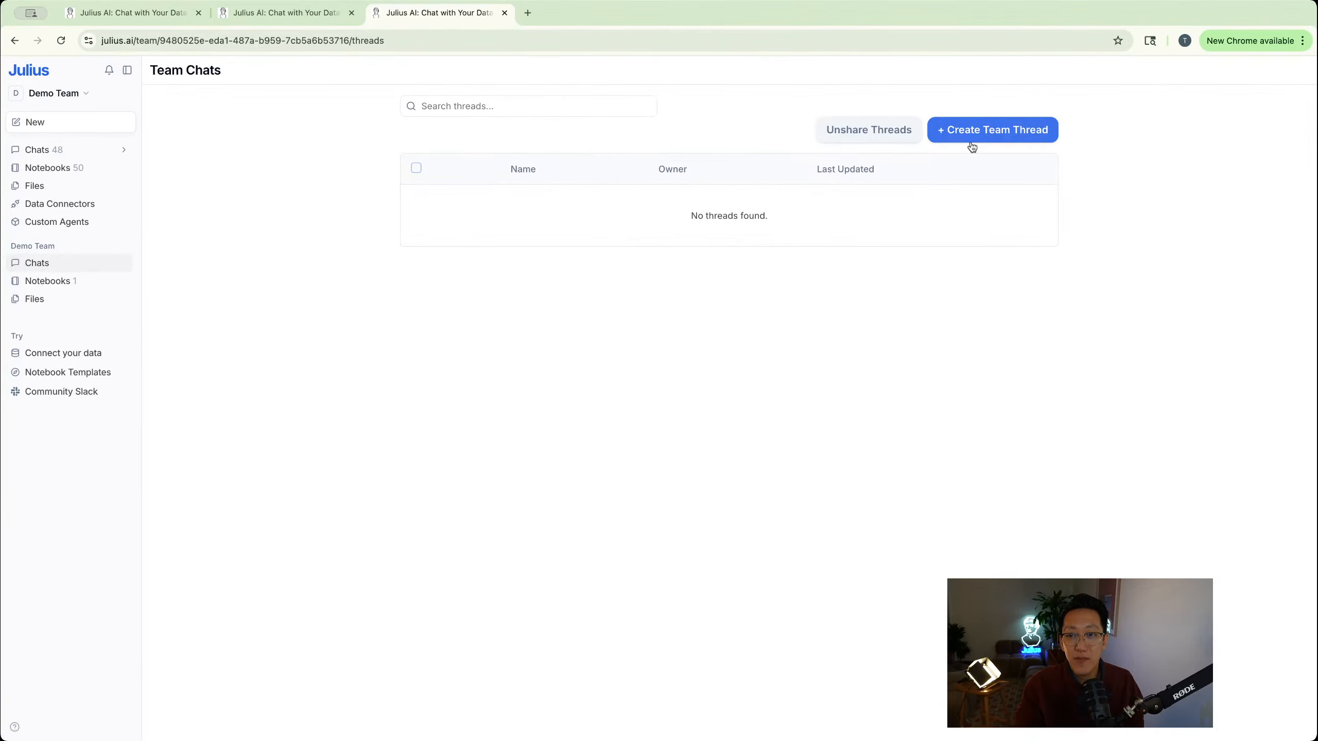
Open the Demo Team's shared notebooks, view the Aug-19-2025-13:26:31 notebook, and return to the list
{"action": "left_click", "coordinate": [40, 282]}
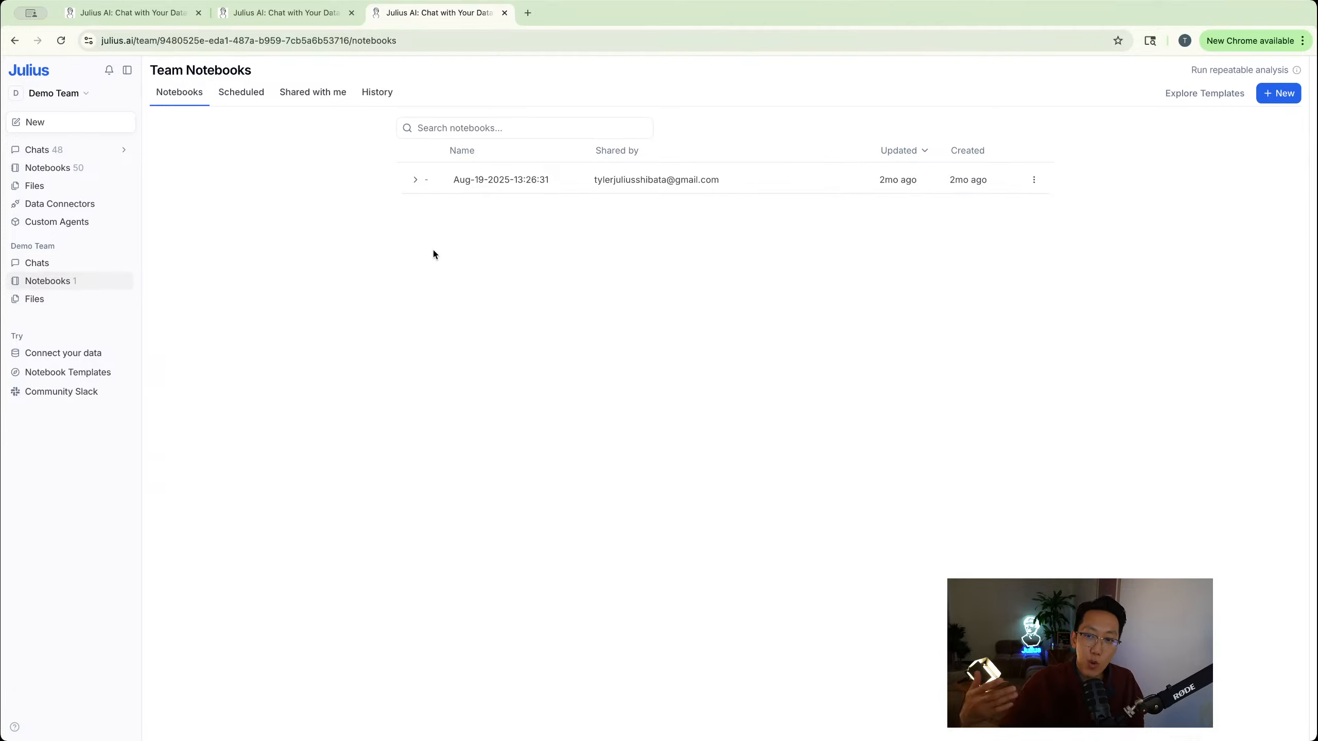
{"action": "left_click", "coordinate": [524, 188]}
{"action": "key", "text": "super+bracketleft"}
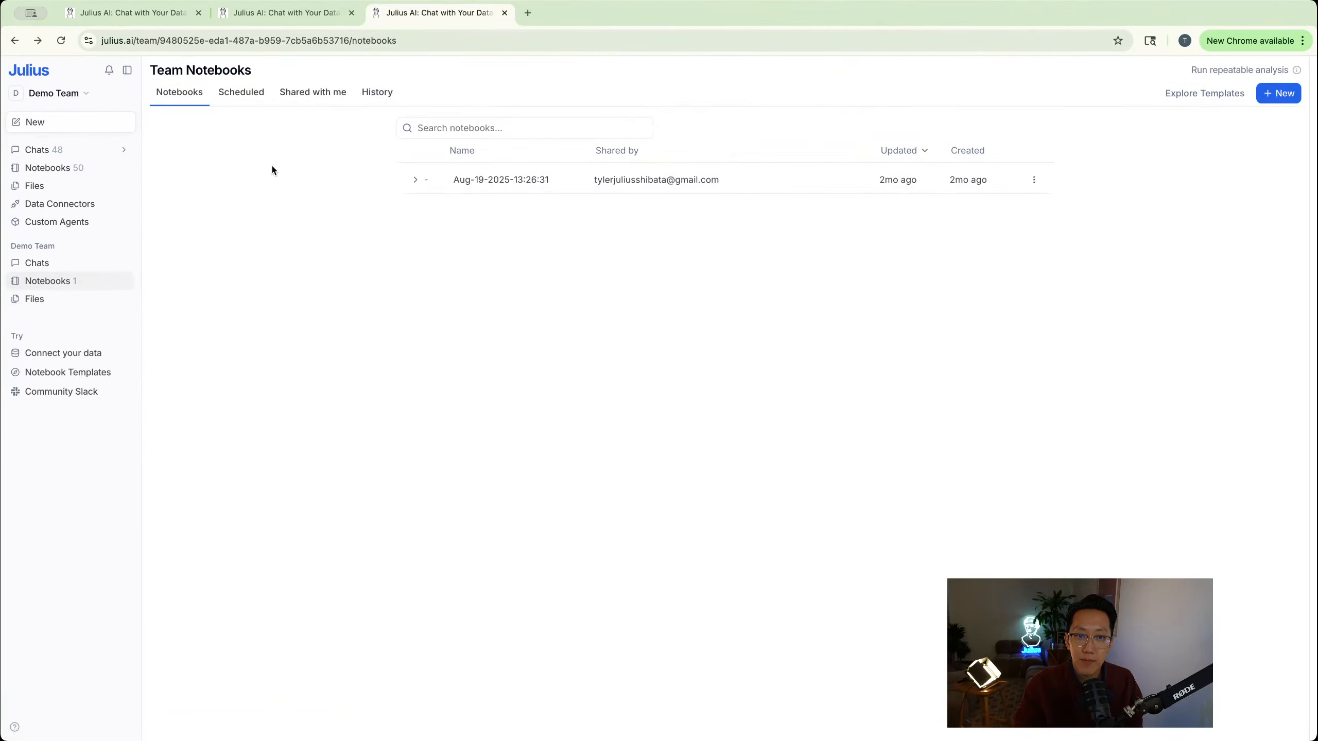
Open the Acquisition Channel Efficiency Analysis copy from the personal notebooks and review its guide, data source and prompt cells
{"action": "left_click", "coordinate": [56, 171]}
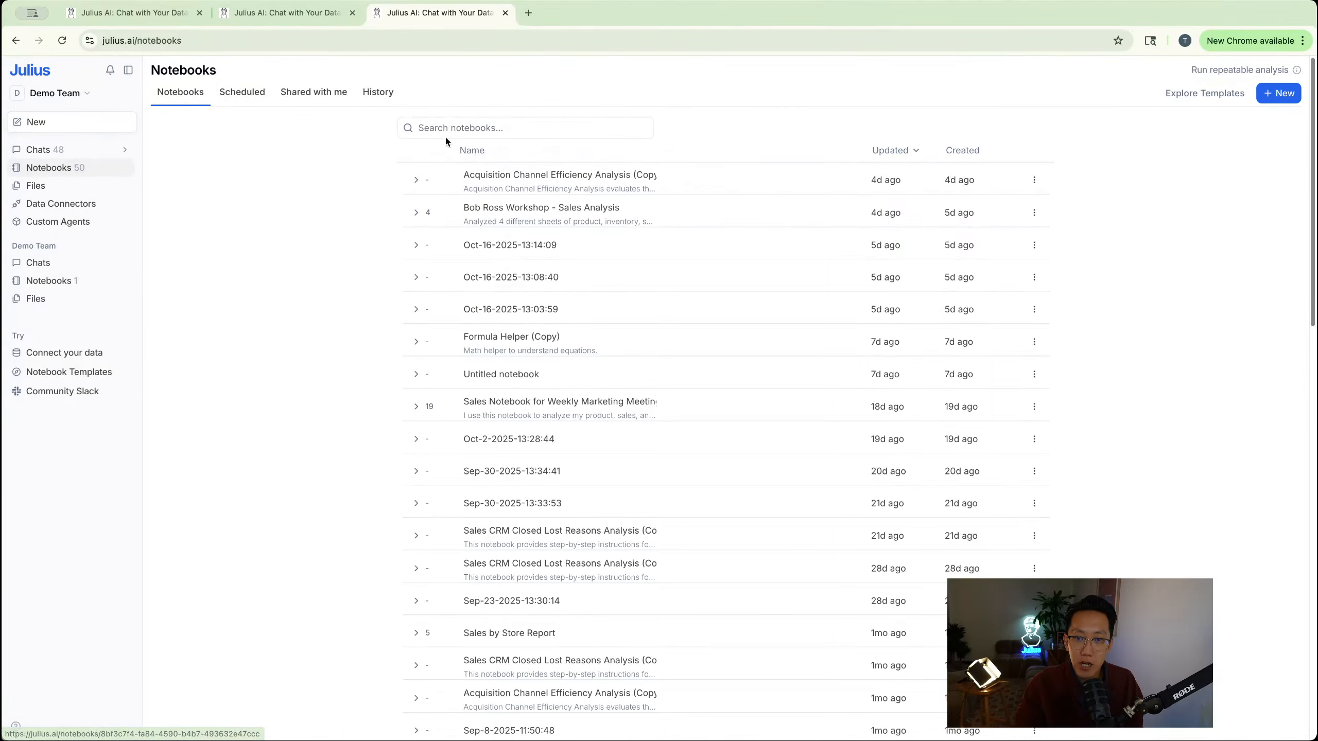
{"action": "left_click", "coordinate": [515, 177]}
{"action": "scroll", "coordinate": [518, 328], "scroll_direction": "down", "scroll_amount": 10}
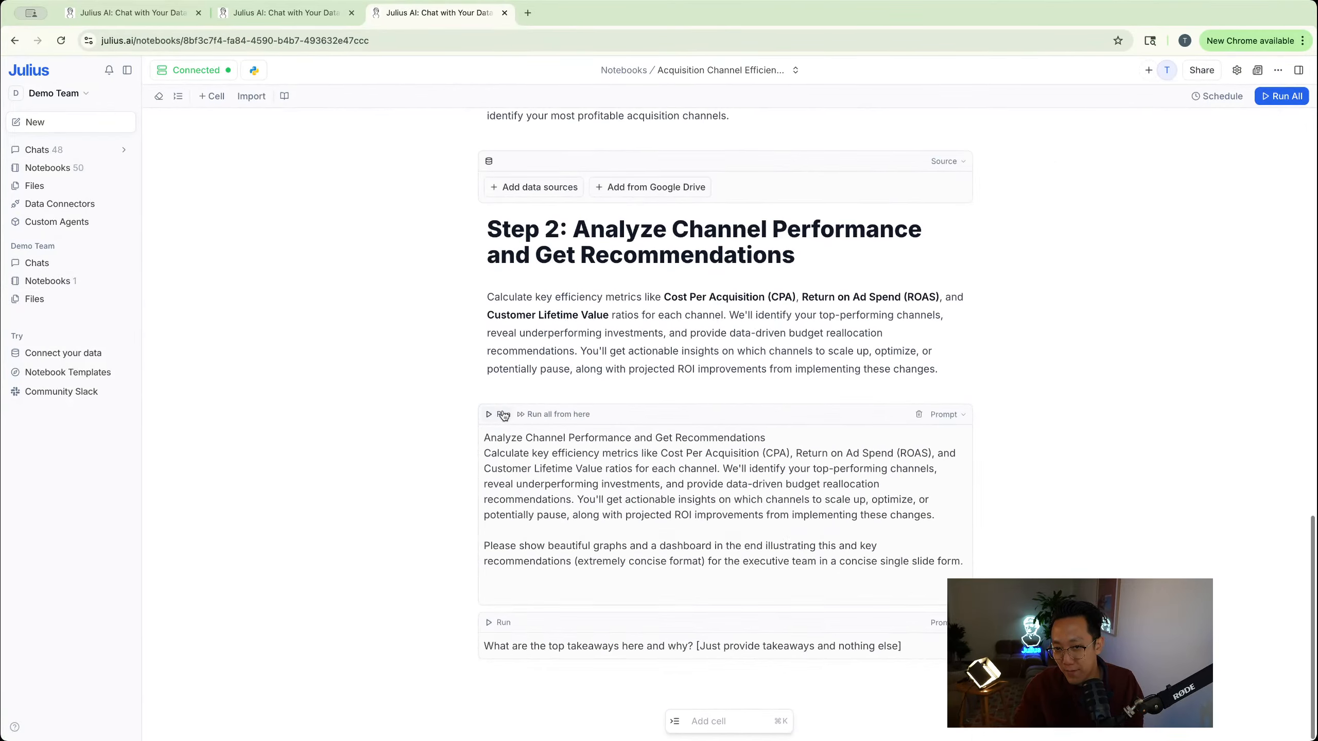
{"action": "scroll", "coordinate": [518, 328], "scroll_direction": "up", "scroll_amount": 15}
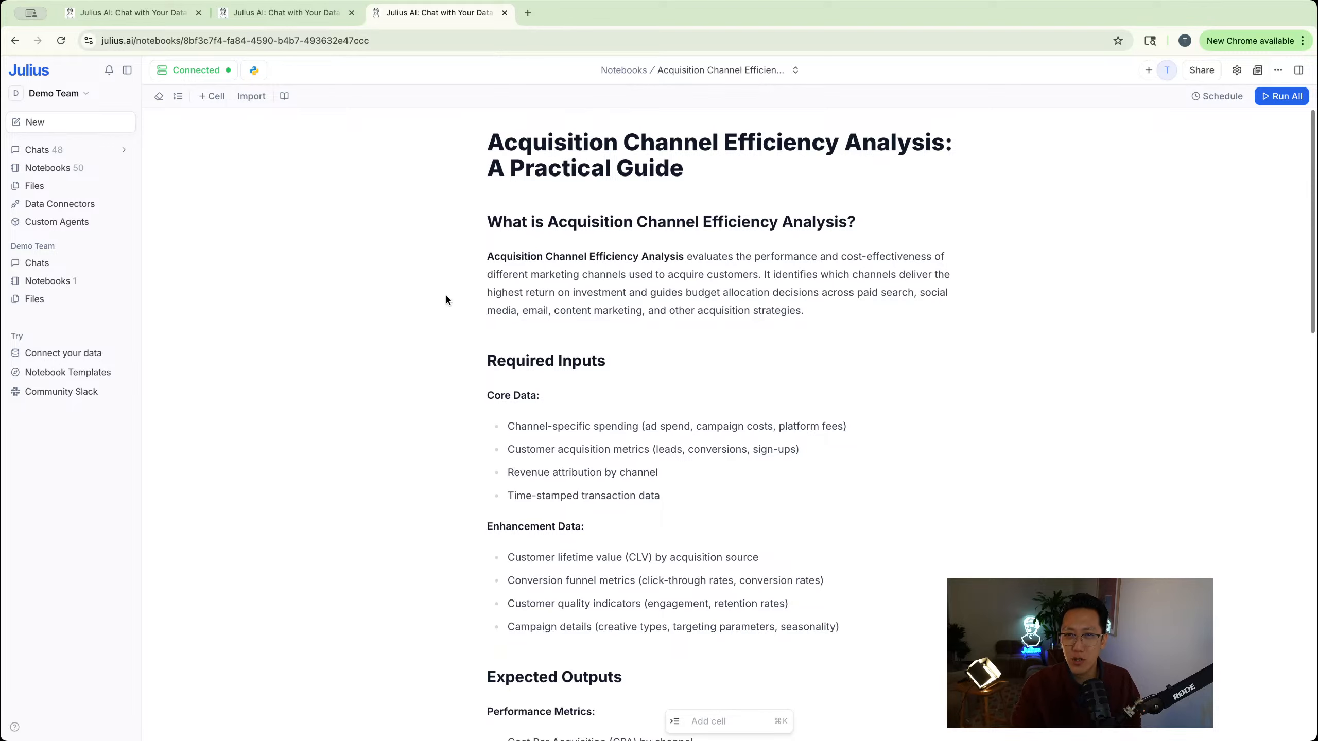
{"action": "scroll", "coordinate": [456, 364], "scroll_direction": "down", "scroll_amount": 10}
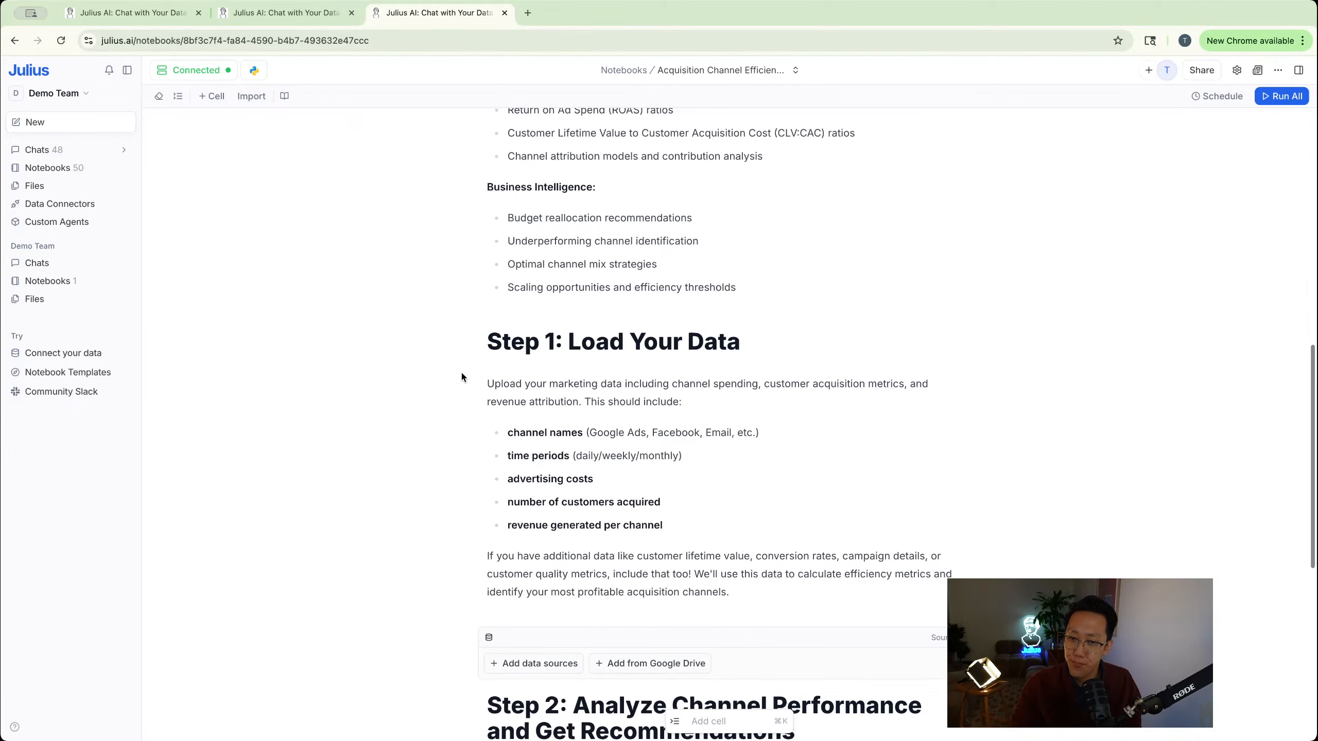
{"action": "scroll", "coordinate": [461, 373], "scroll_direction": "down", "scroll_amount": 7}
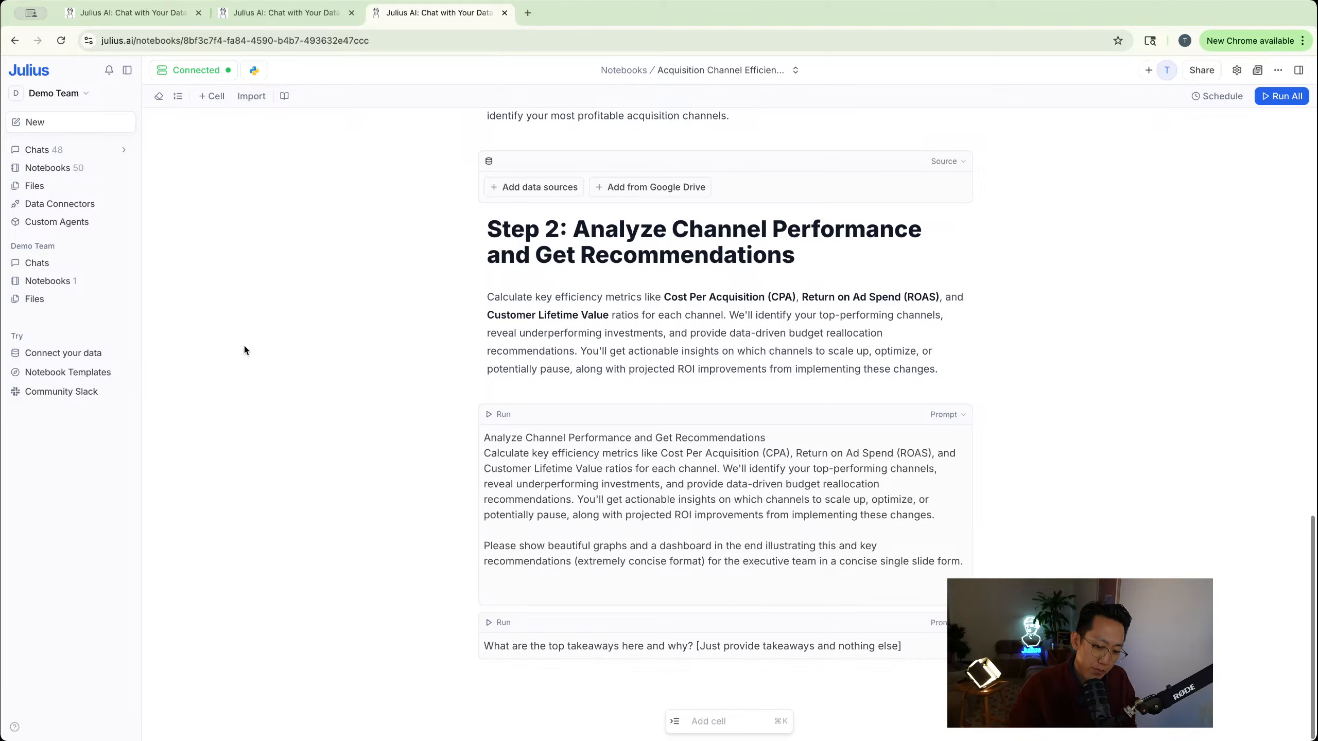
Open the Data Connectors page and review the existing connections, integrations, available connectors and whitelisting details
{"action": "left_click", "coordinate": [50, 205]}
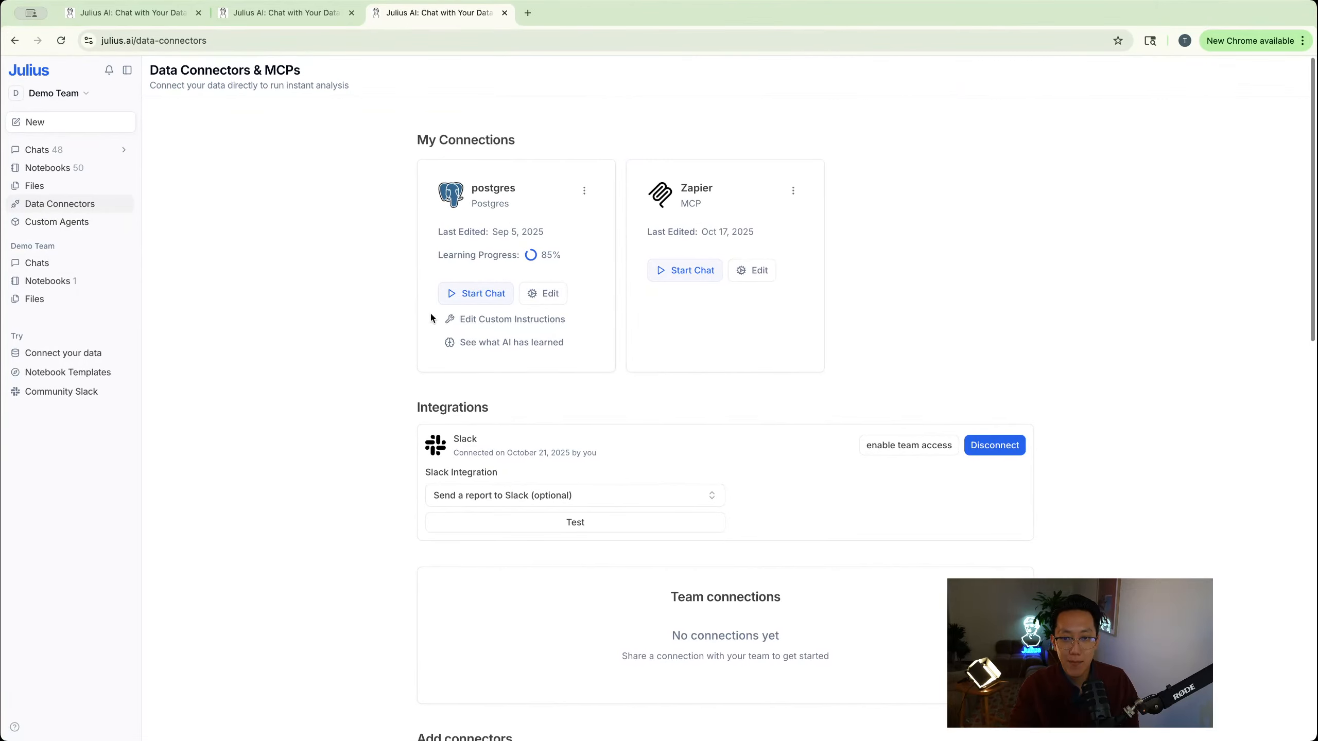
{"action": "scroll", "coordinate": [659, 285], "scroll_direction": "down", "scroll_amount": 5}
{"action": "scroll", "coordinate": [669, 278], "scroll_direction": "down", "scroll_amount": 6}
{"action": "scroll", "coordinate": [852, 201], "scroll_direction": "up", "scroll_amount": 2}
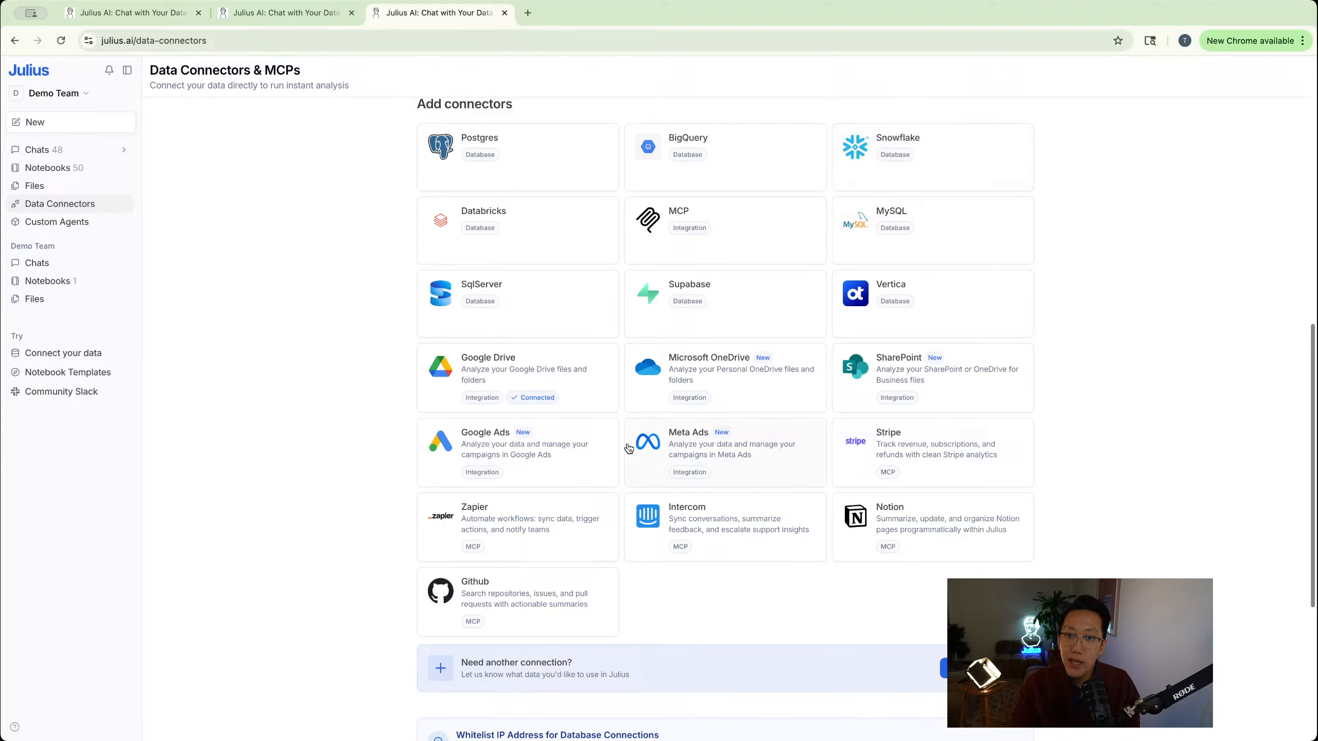
{"action": "double_click", "coordinate": [500, 204]}
{"action": "left_click", "coordinate": [383, 203]}
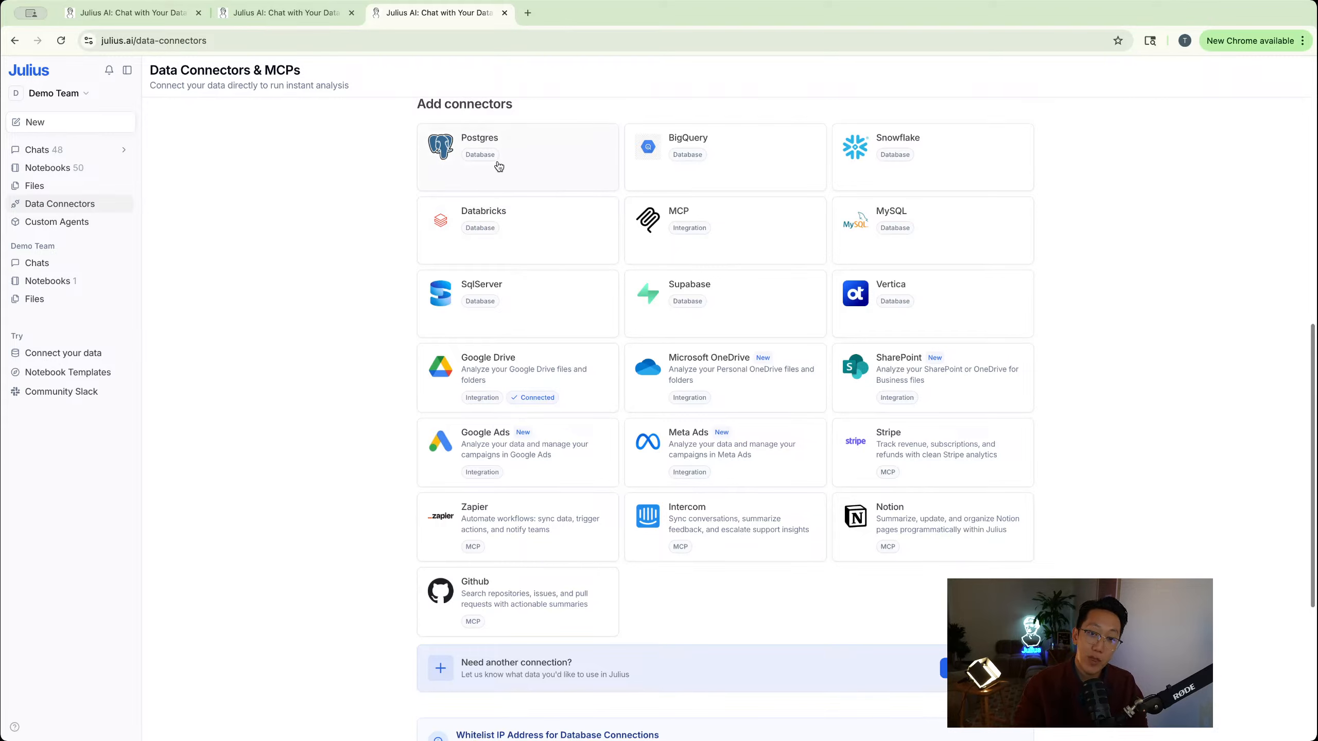
{"action": "scroll", "coordinate": [480, 220], "scroll_direction": "down", "scroll_amount": 5}
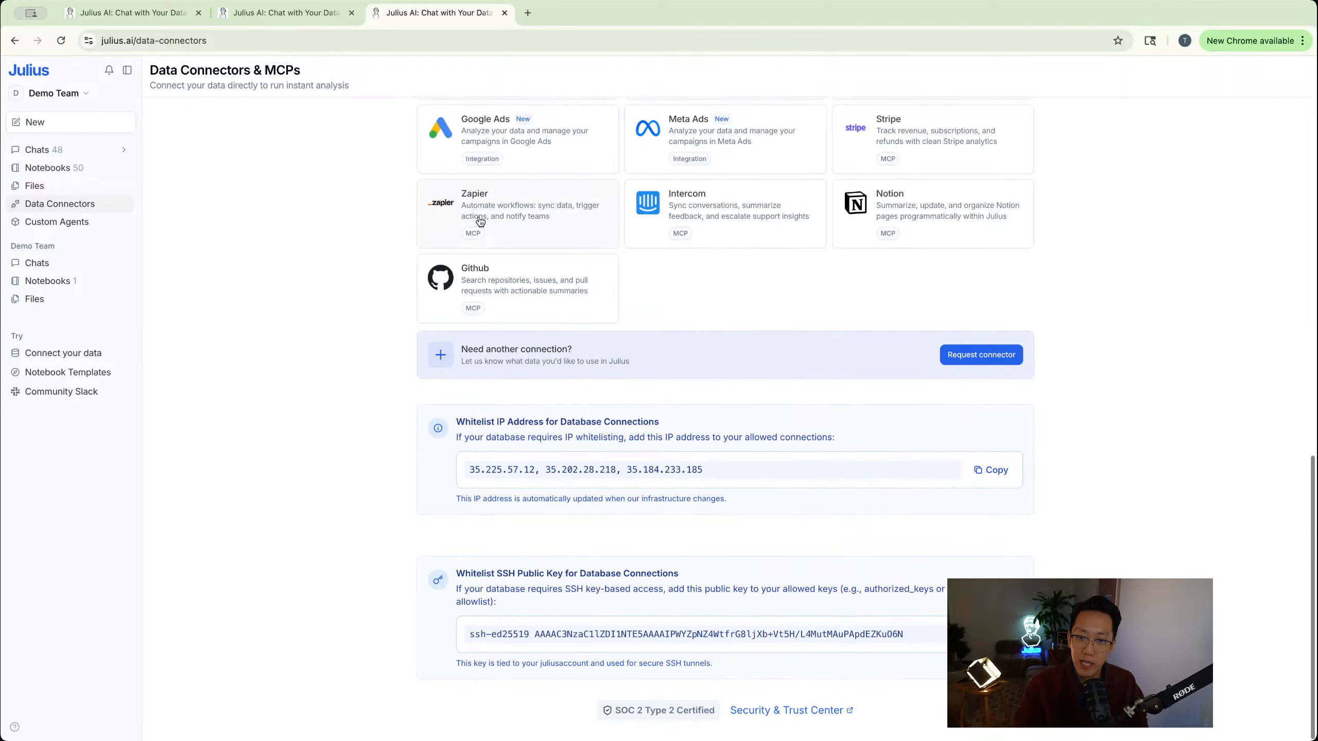
{"action": "scroll", "coordinate": [480, 222], "scroll_direction": "up", "scroll_amount": 15}
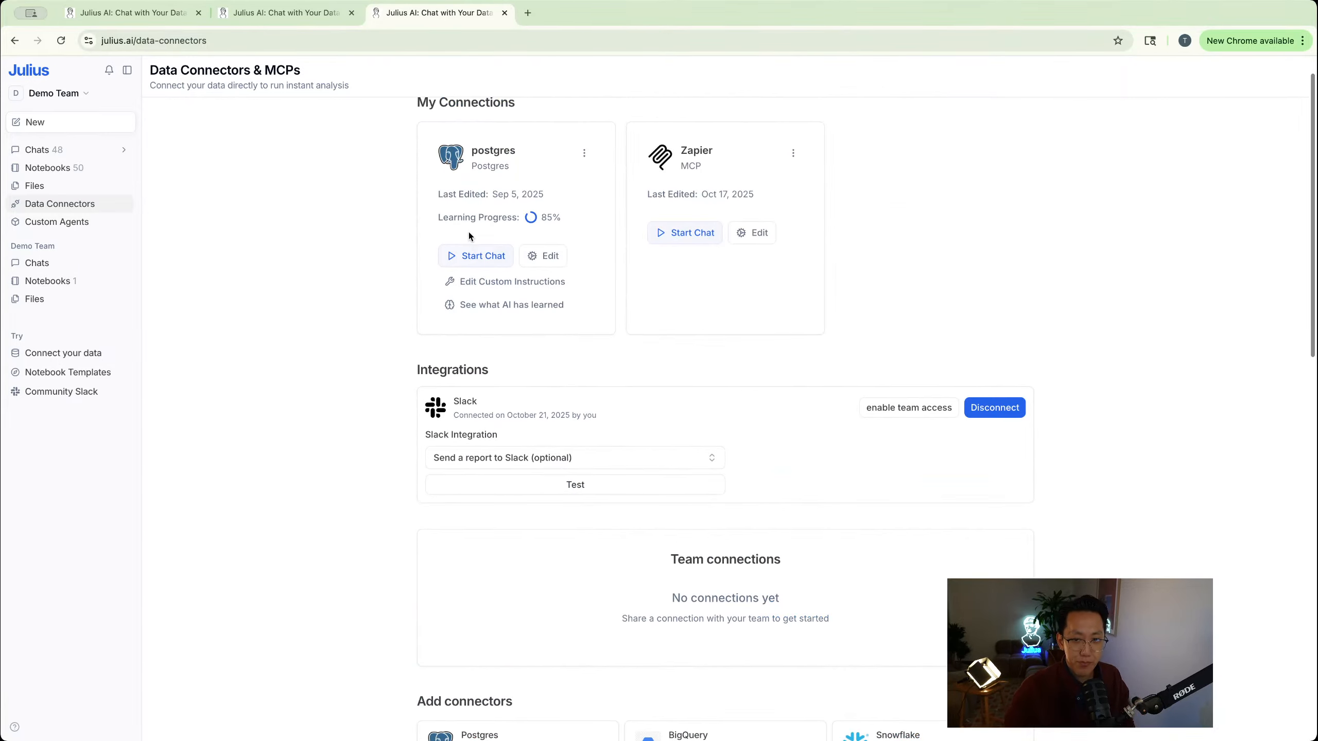
{"action": "scroll", "coordinate": [468, 231], "scroll_direction": "down", "scroll_amount": 1}
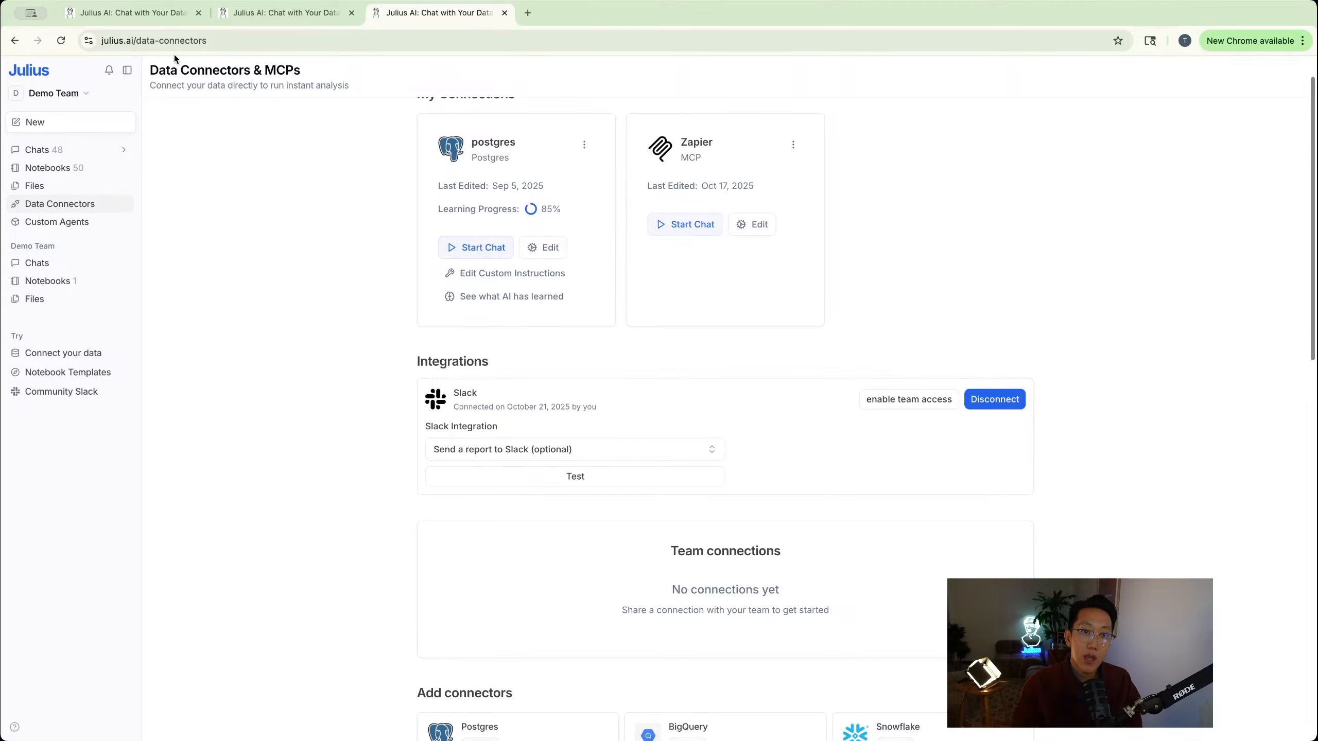
Switch to the Leadership Revenue and Profit Insights chat and examine its dashboard code, charts and key takeaways
{"action": "left_click", "coordinate": [132, 12]}
{"action": "left_click", "coordinate": [286, 12]}
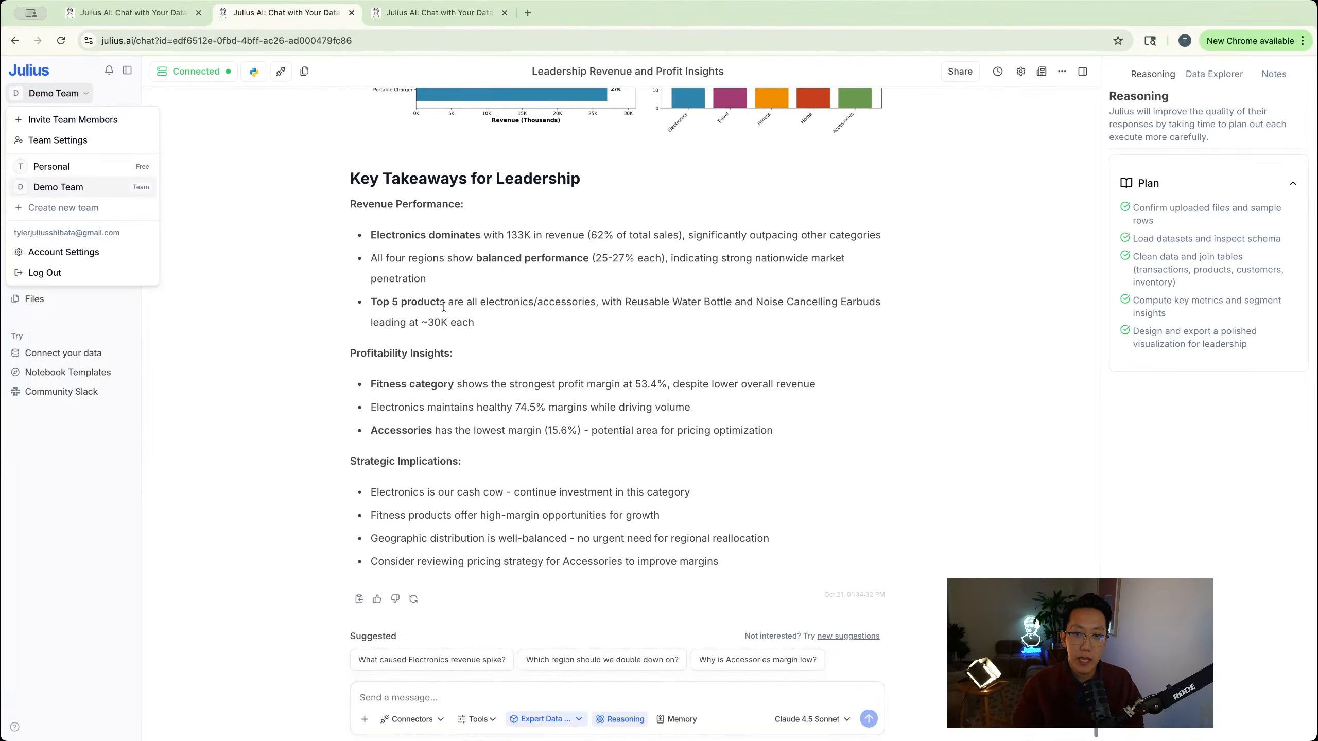
{"action": "scroll", "coordinate": [445, 320], "scroll_direction": "up", "scroll_amount": 5}
{"action": "scroll", "coordinate": [445, 320], "scroll_direction": "up", "scroll_amount": 3}
{"action": "scroll", "coordinate": [445, 320], "scroll_direction": "down", "scroll_amount": 5}
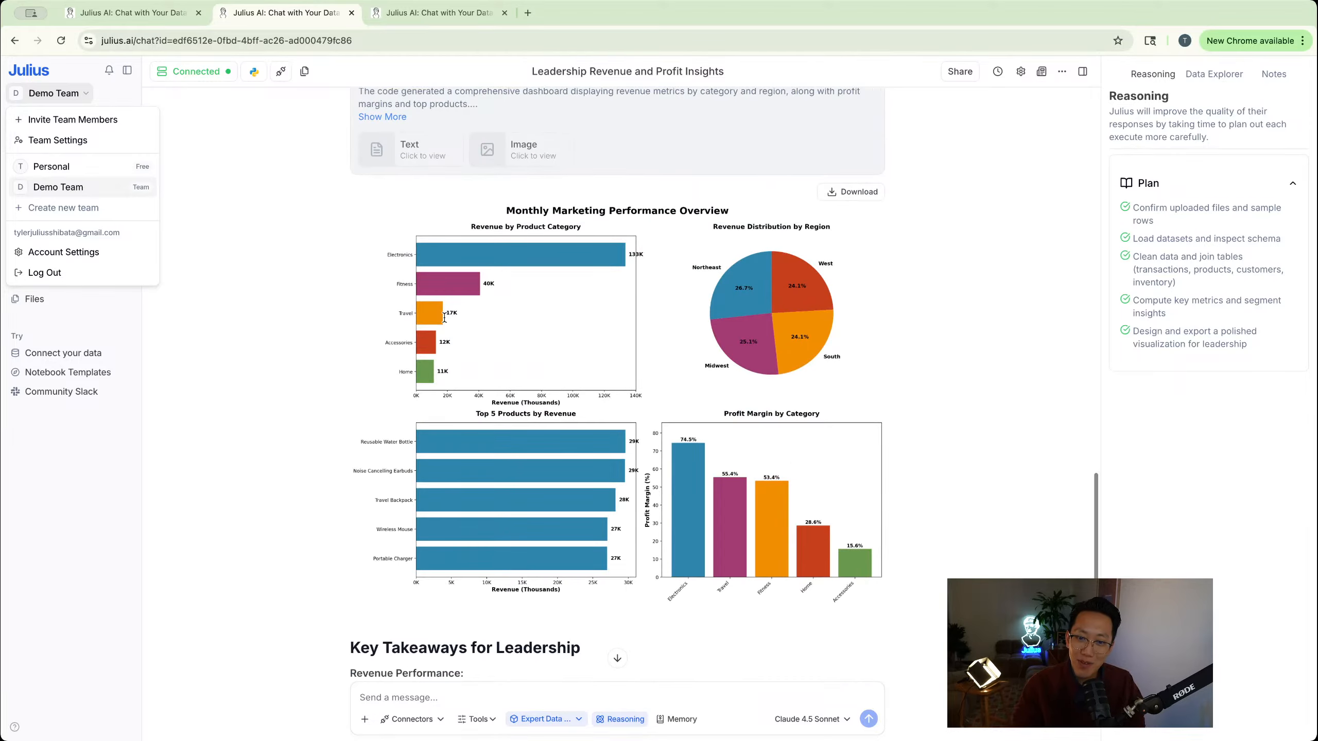
{"action": "scroll", "coordinate": [535, 242], "scroll_direction": "up", "scroll_amount": 4}
{"action": "scroll", "coordinate": [535, 242], "scroll_direction": "up", "scroll_amount": 5}
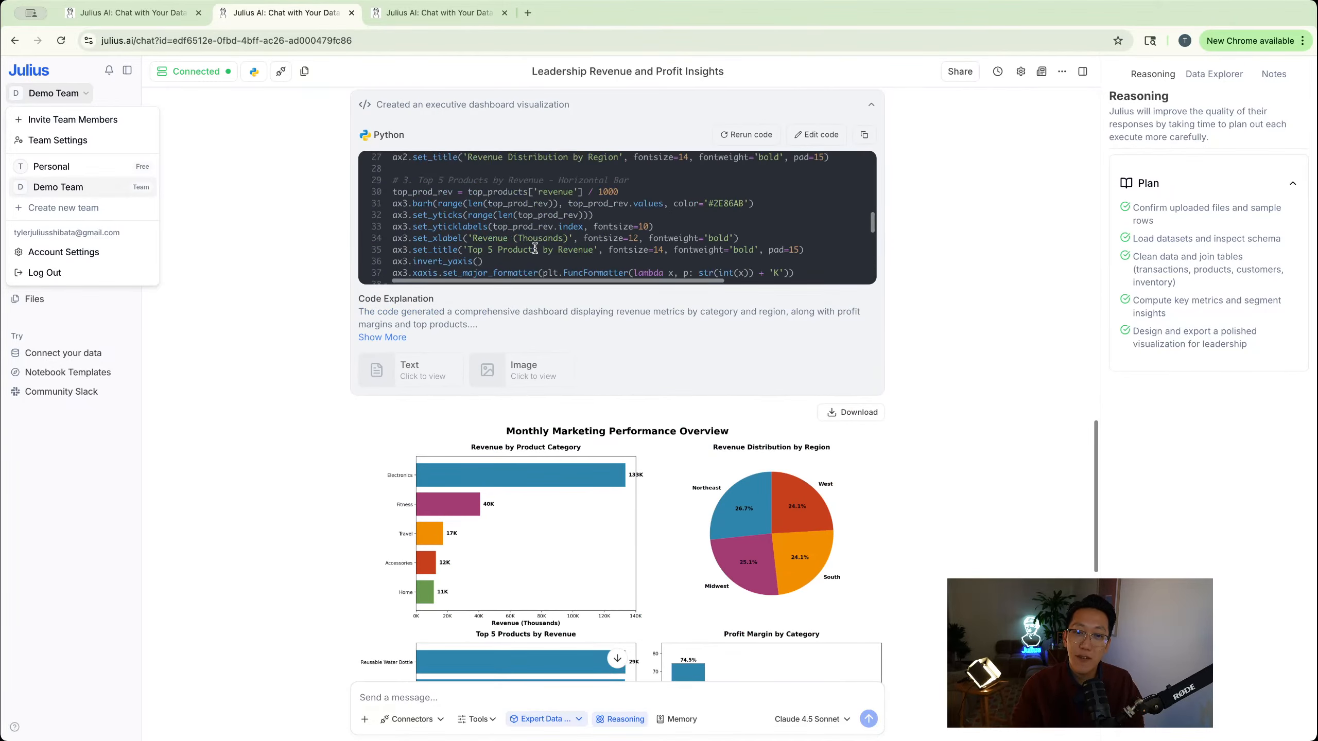
{"action": "scroll", "coordinate": [311, 272], "scroll_direction": "down", "scroll_amount": 8}
{"action": "scroll", "coordinate": [541, 284], "scroll_direction": "up", "scroll_amount": 2}
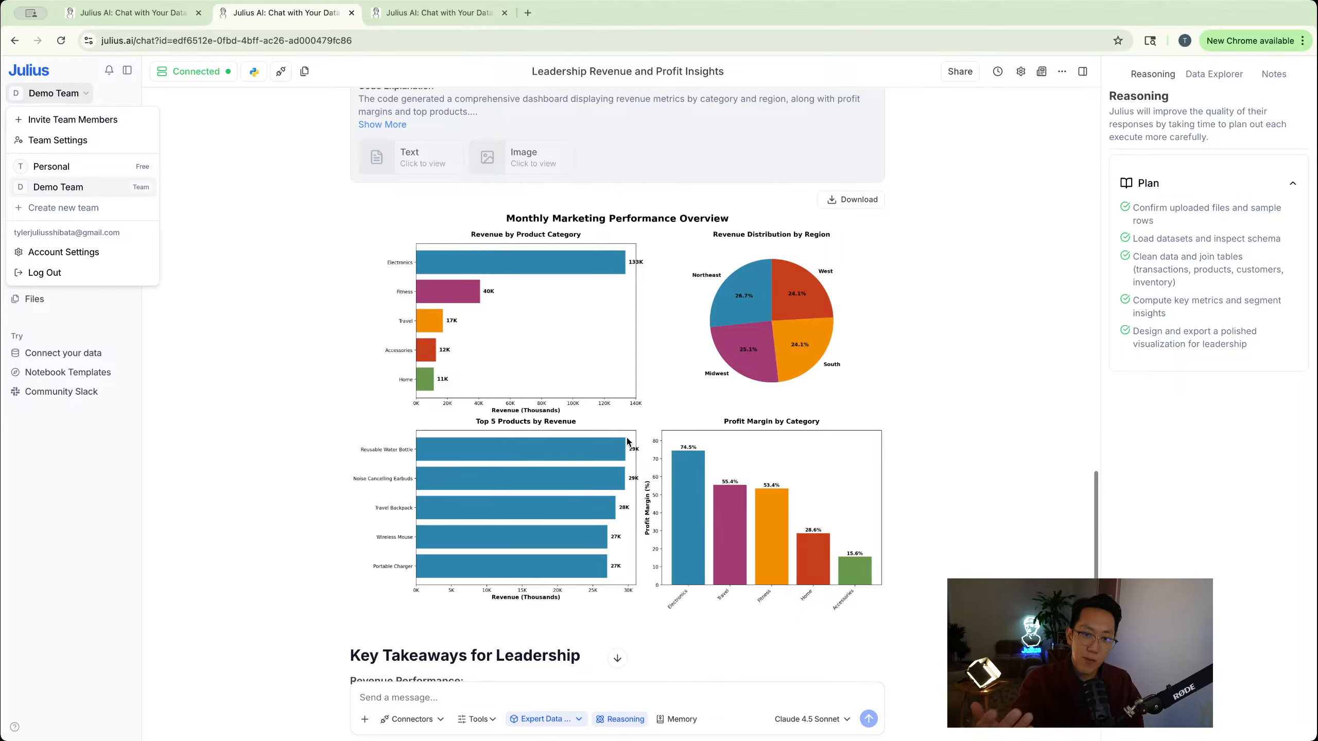
{"action": "scroll", "coordinate": [625, 443], "scroll_direction": "down", "scroll_amount": 6}
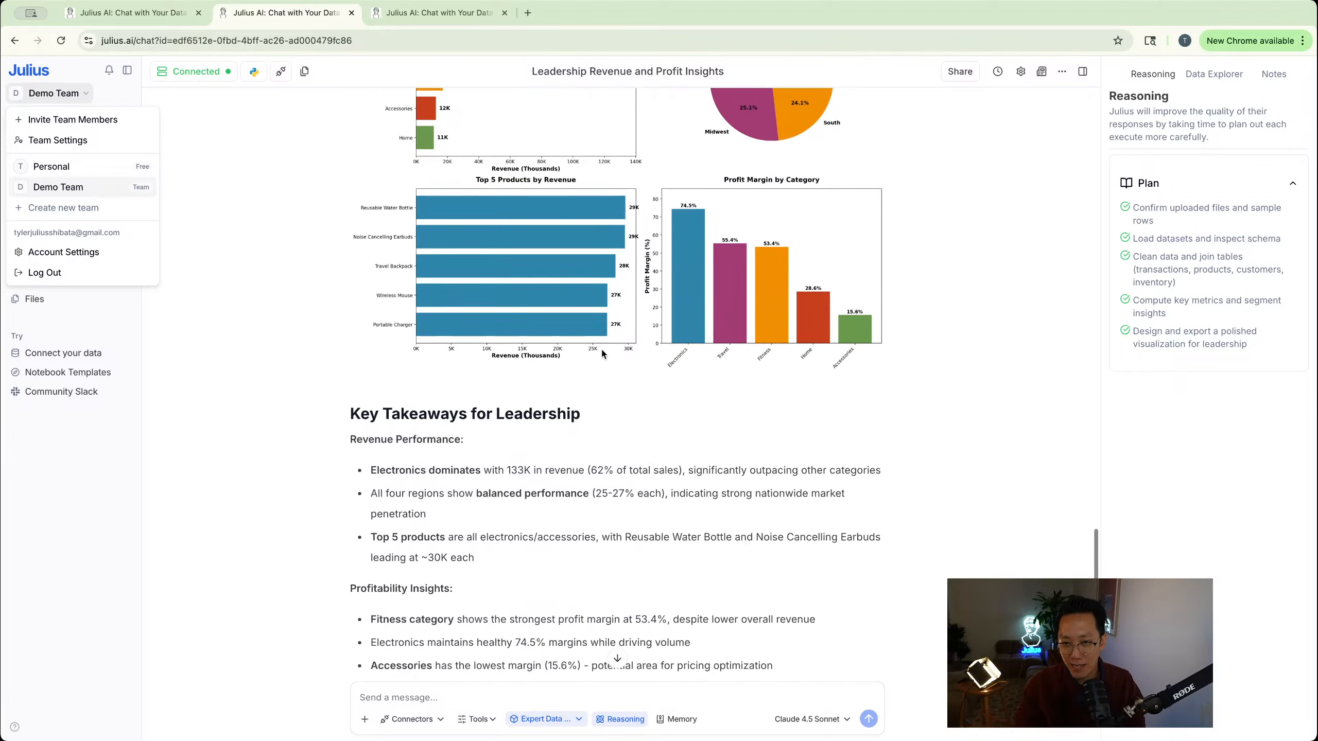
{"action": "scroll", "coordinate": [601, 348], "scroll_direction": "up", "scroll_amount": 2}
{"action": "scroll", "coordinate": [652, 207], "scroll_direction": "down", "scroll_amount": 5}
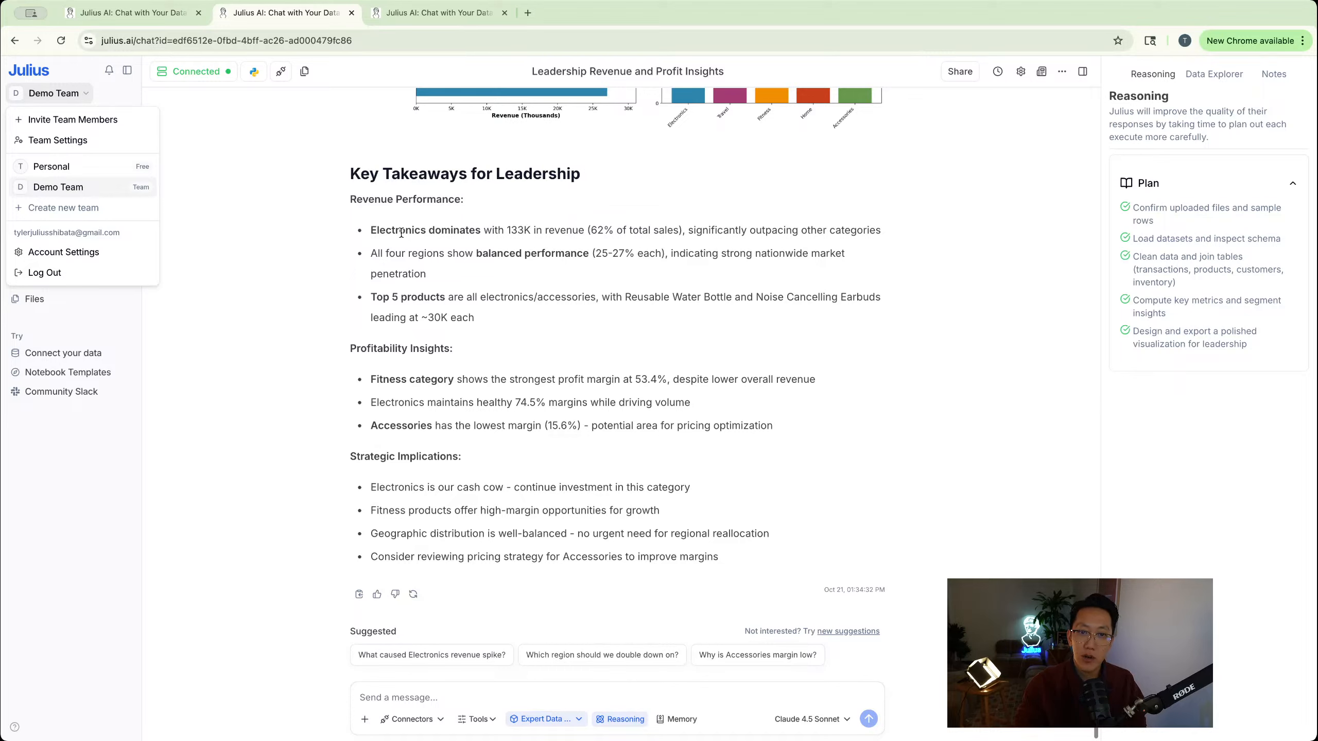
Highlight and read the revenue performance, profitability and strategic implication points in the Key Takeaways for Leadership
{"action": "left_click_drag", "start_coordinate": [392, 230], "coordinate": [861, 230]}
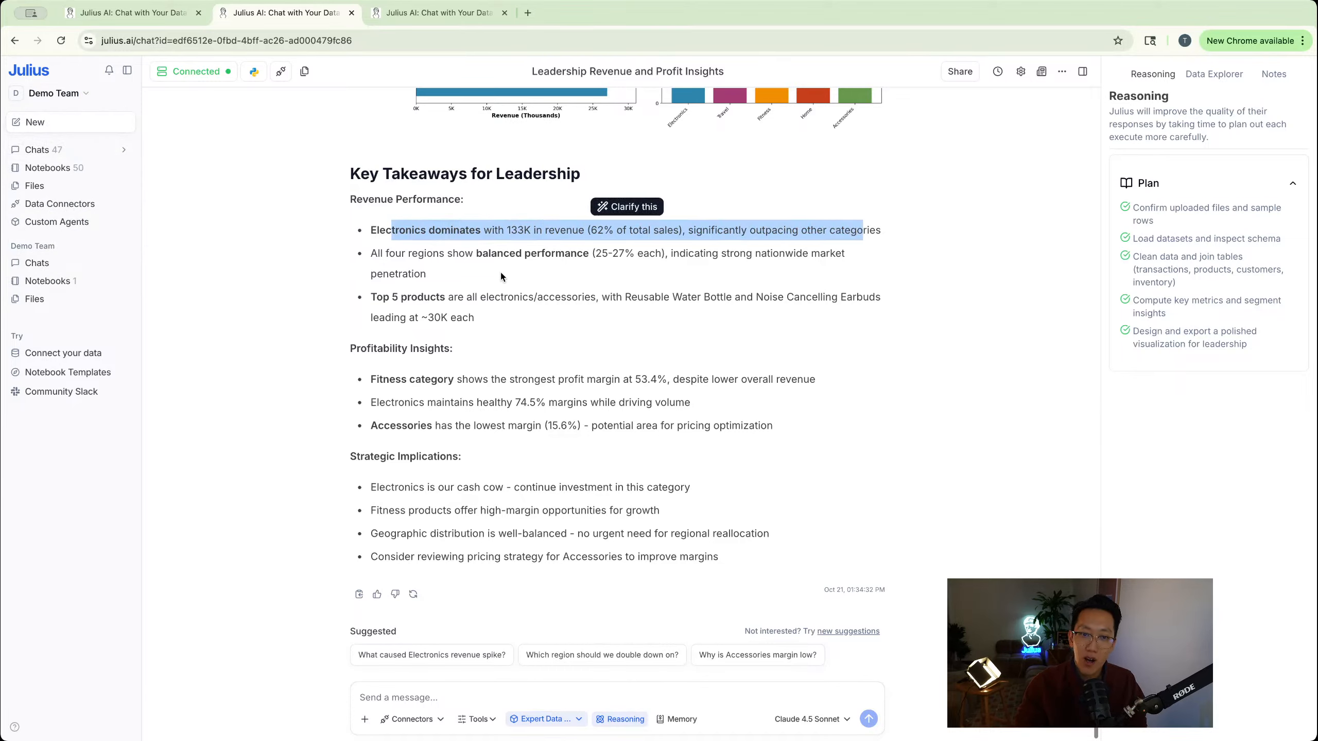
{"action": "left_click_drag", "start_coordinate": [500, 270], "coordinate": [527, 258]}
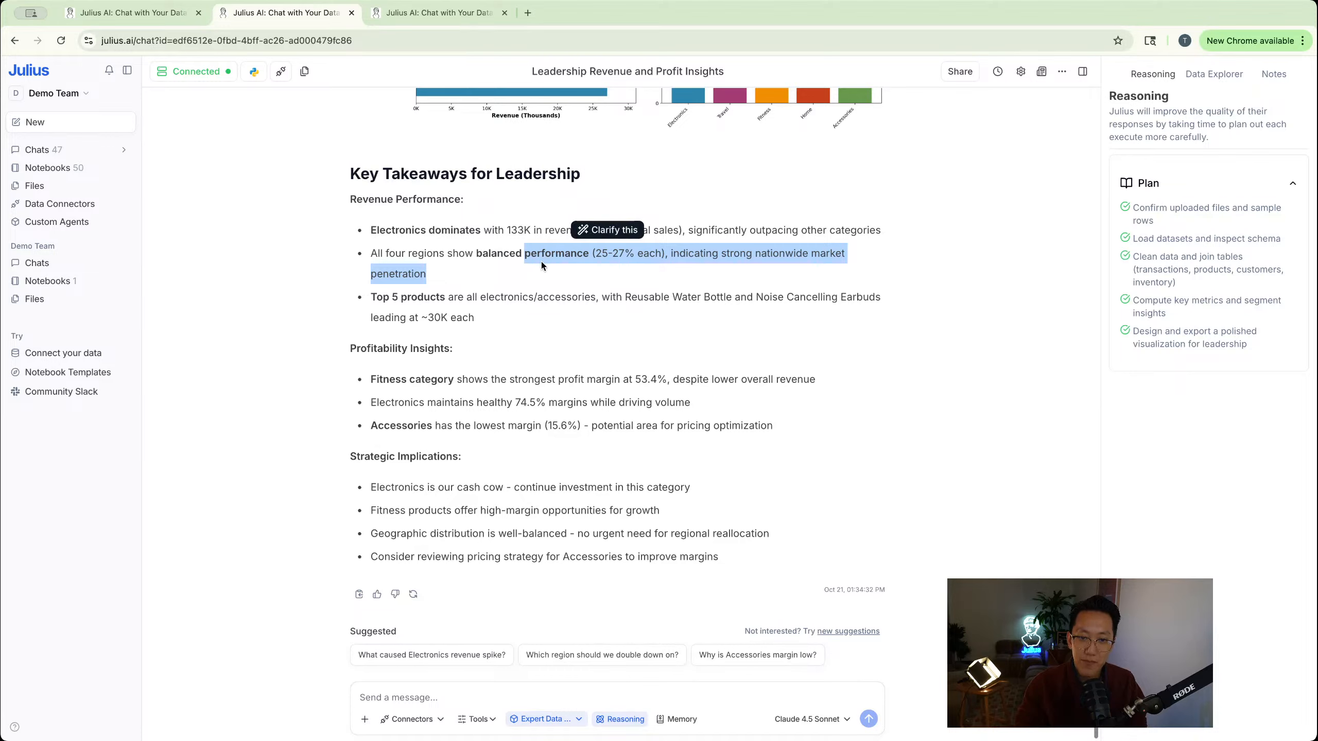
{"action": "left_click_drag", "start_coordinate": [390, 378], "coordinate": [648, 388]}
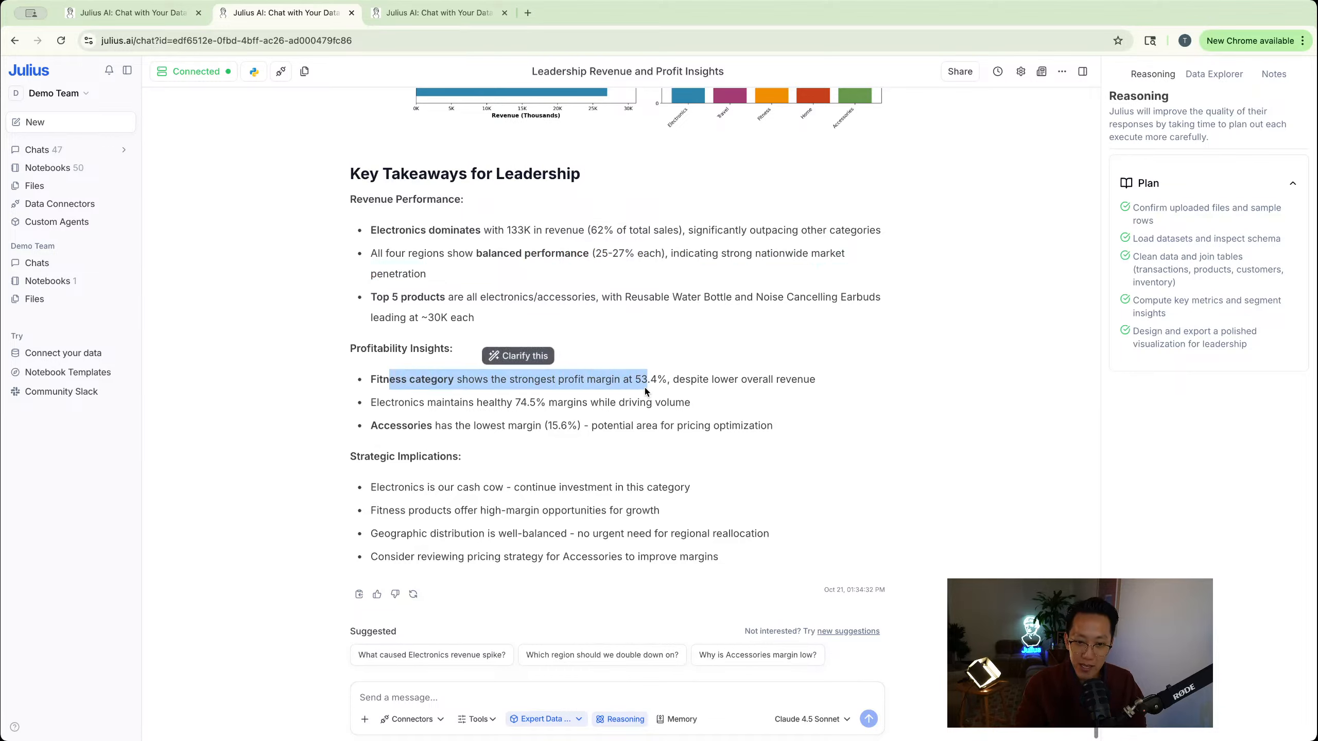
{"action": "double_click", "coordinate": [647, 388]}
{"action": "left_click", "coordinate": [735, 557]}
{"action": "left_click_drag", "start_coordinate": [735, 557], "coordinate": [376, 484]}
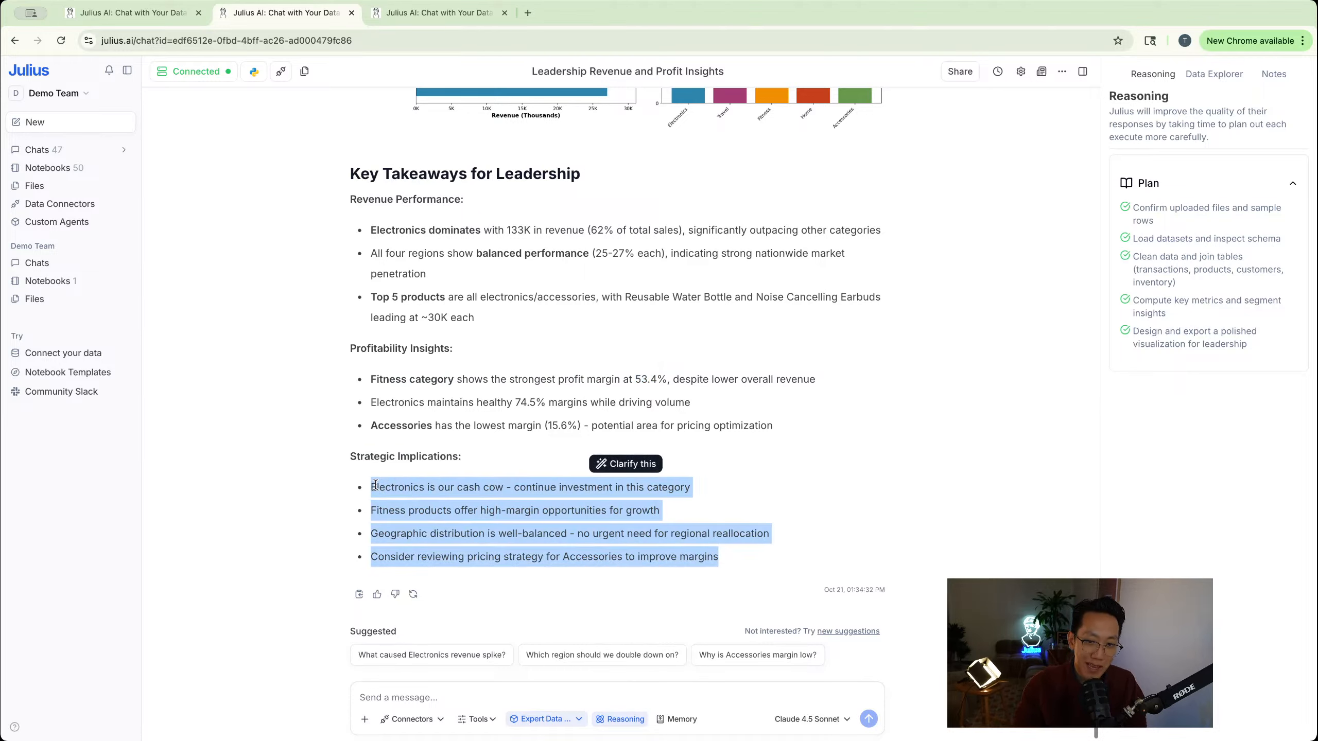
{"action": "left_click", "coordinate": [664, 386]}
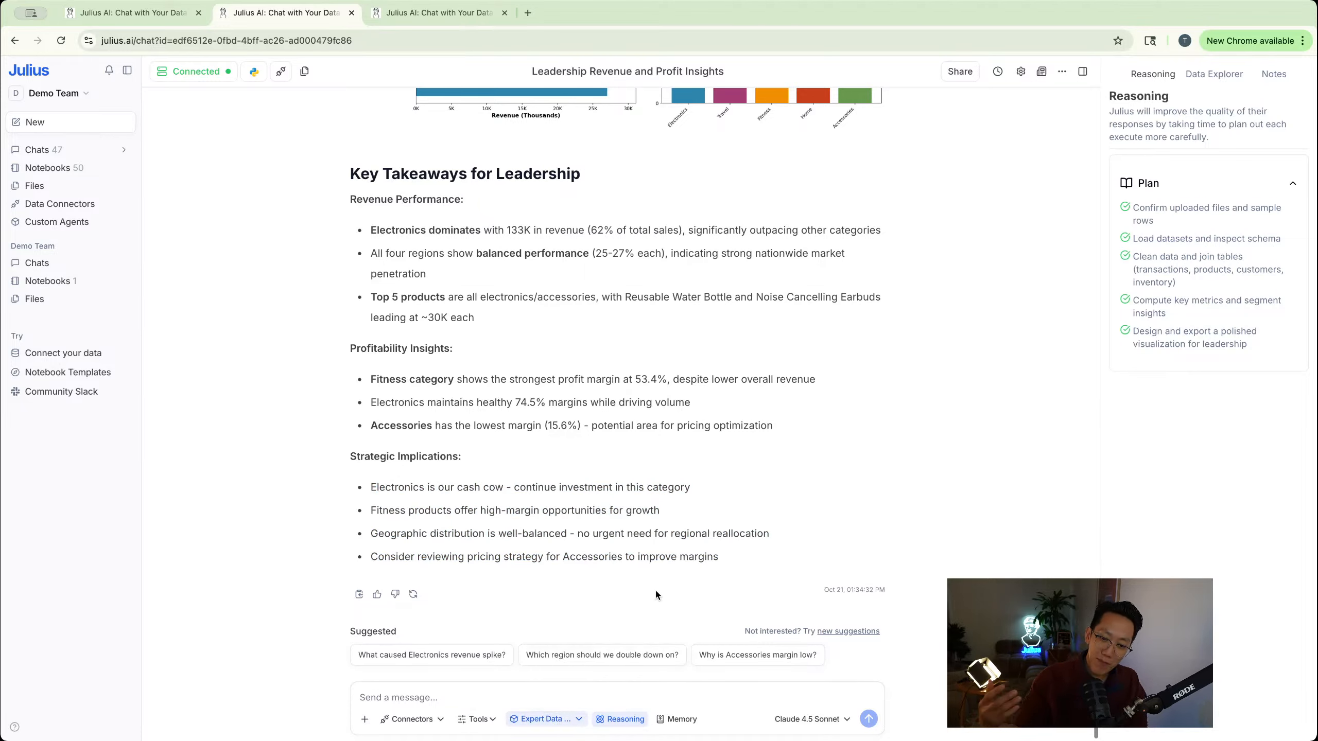
Check which agent the chat uses, and view the Custom Agents page in a separate browser tab
{"action": "left_click", "coordinate": [537, 721]}
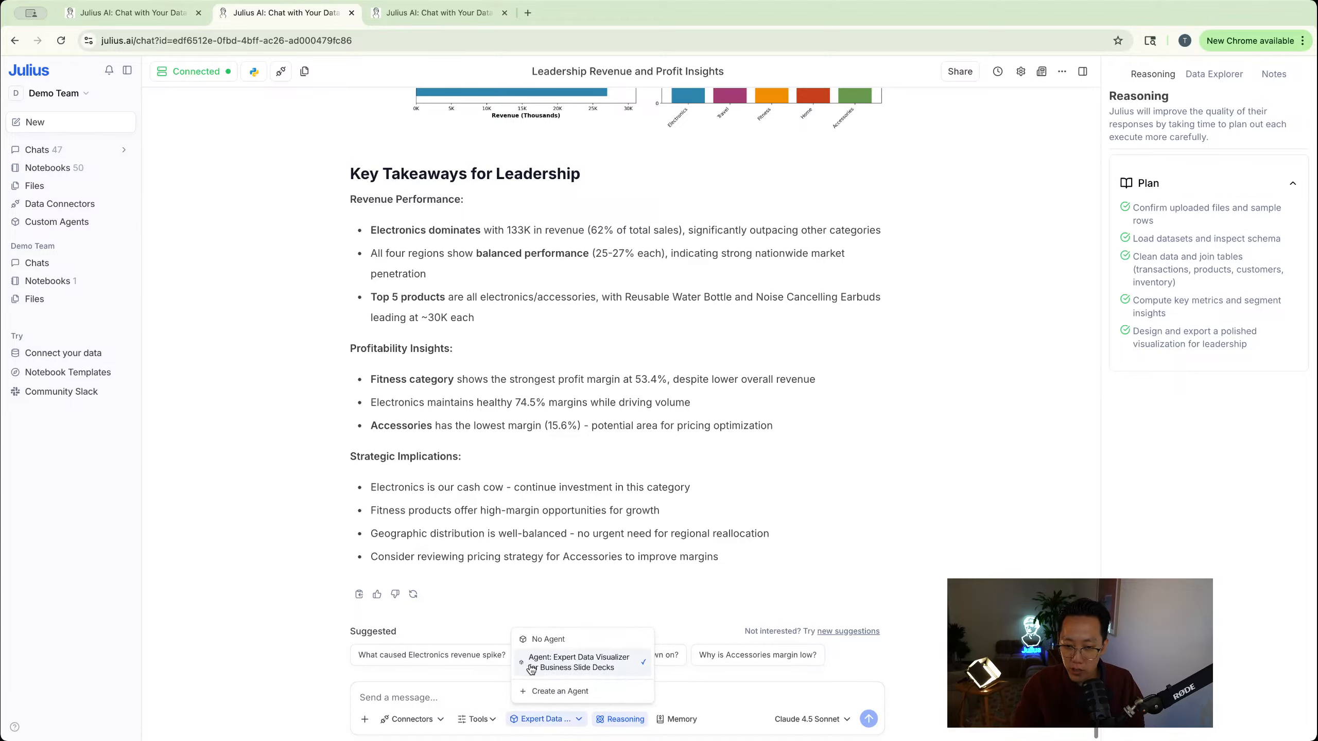
{"action": "left_click", "coordinate": [540, 716]}
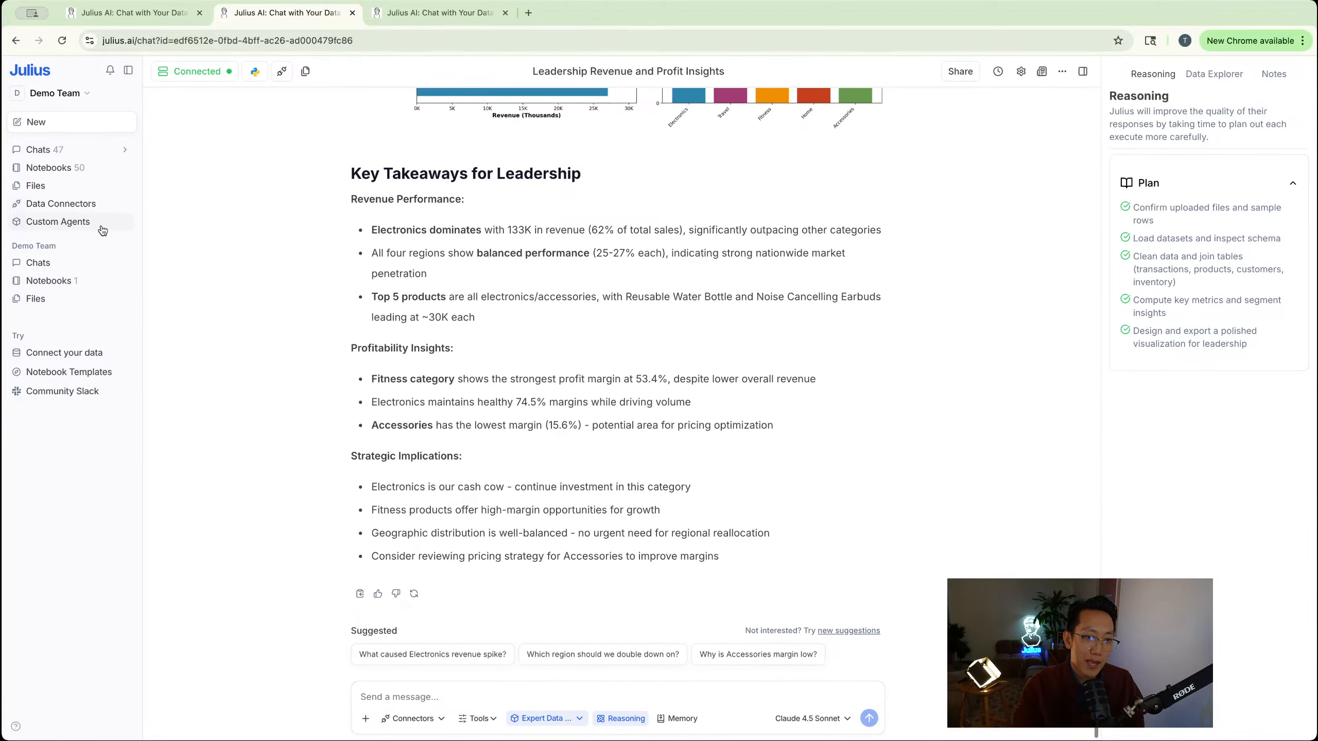
{"action": "left_click", "coordinate": [70, 223], "text": "super"}
{"action": "left_click", "coordinate": [419, 13]}
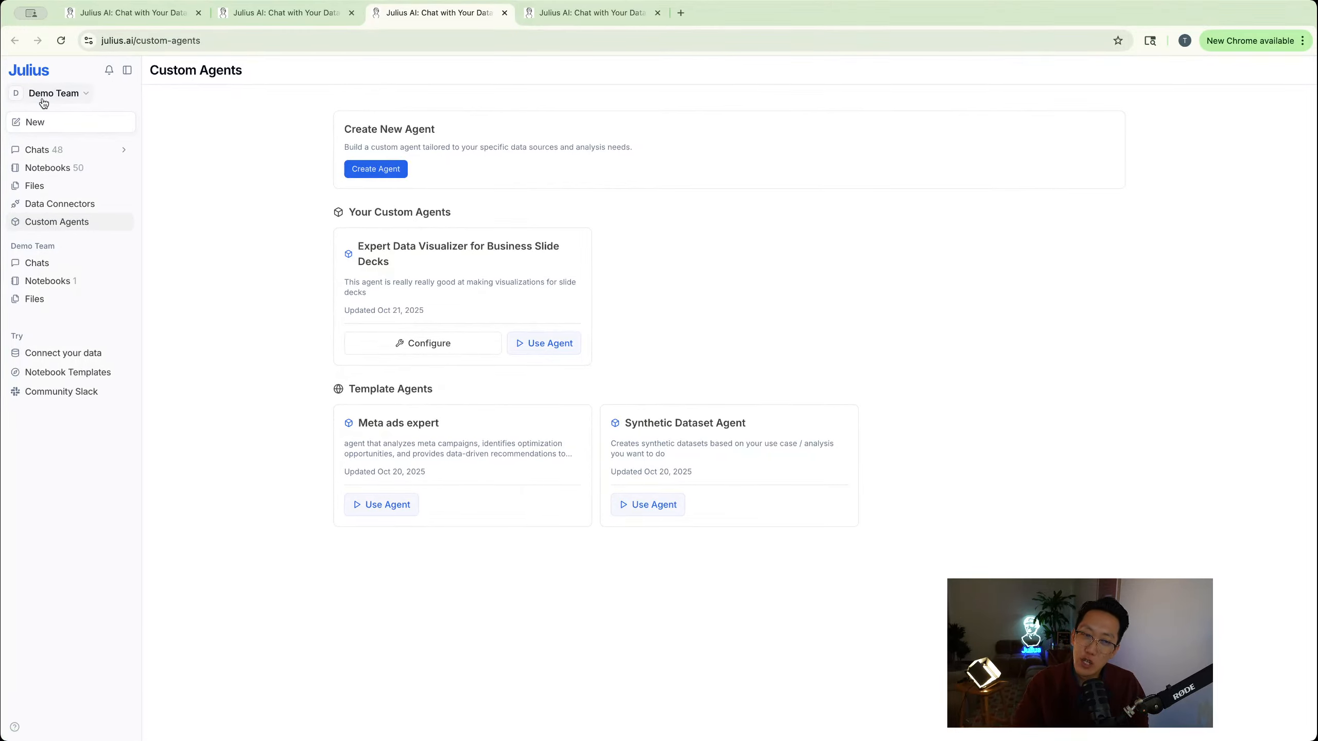
Open a blank new chat, and return to the Leadership Revenue and Profit Insights chat to review its charts and takeaways
{"action": "left_click", "coordinate": [125, 118]}
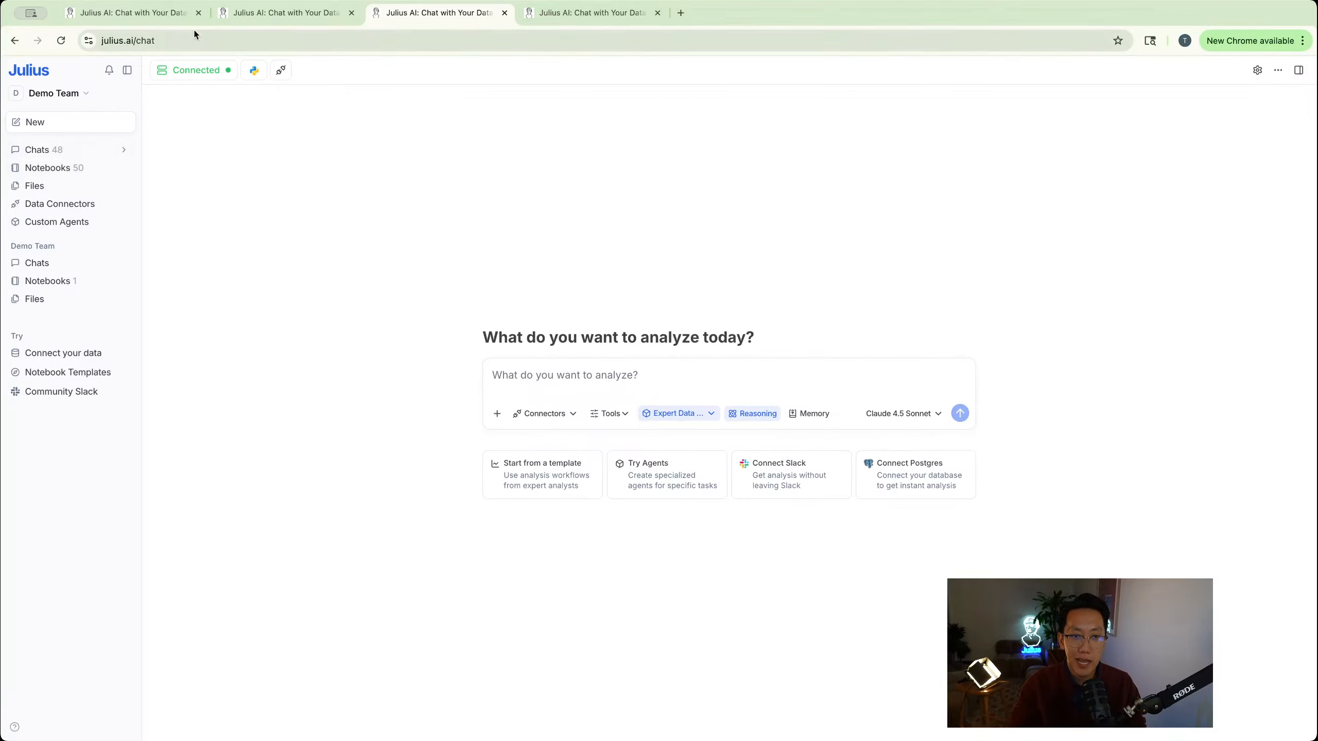
{"action": "left_click", "coordinate": [270, 12]}
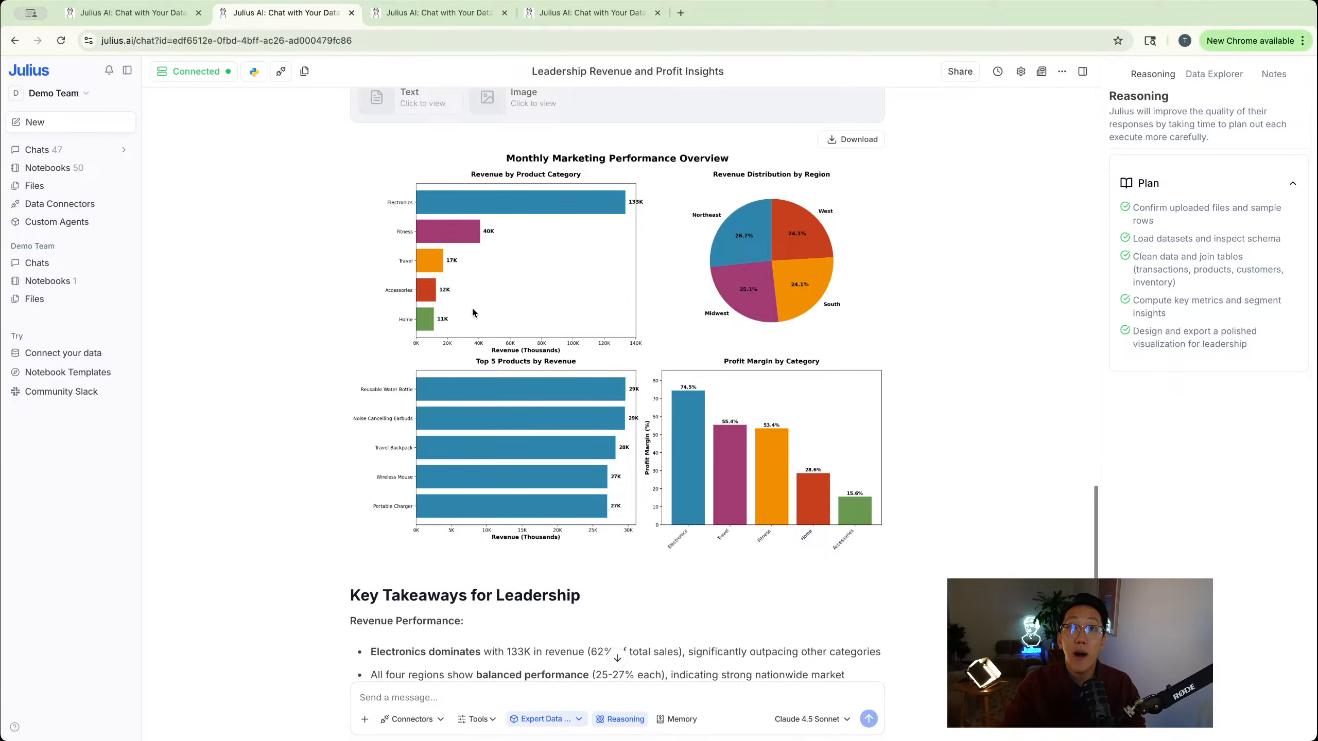
{"action": "scroll", "coordinate": [472, 314], "scroll_direction": "down", "scroll_amount": 8}
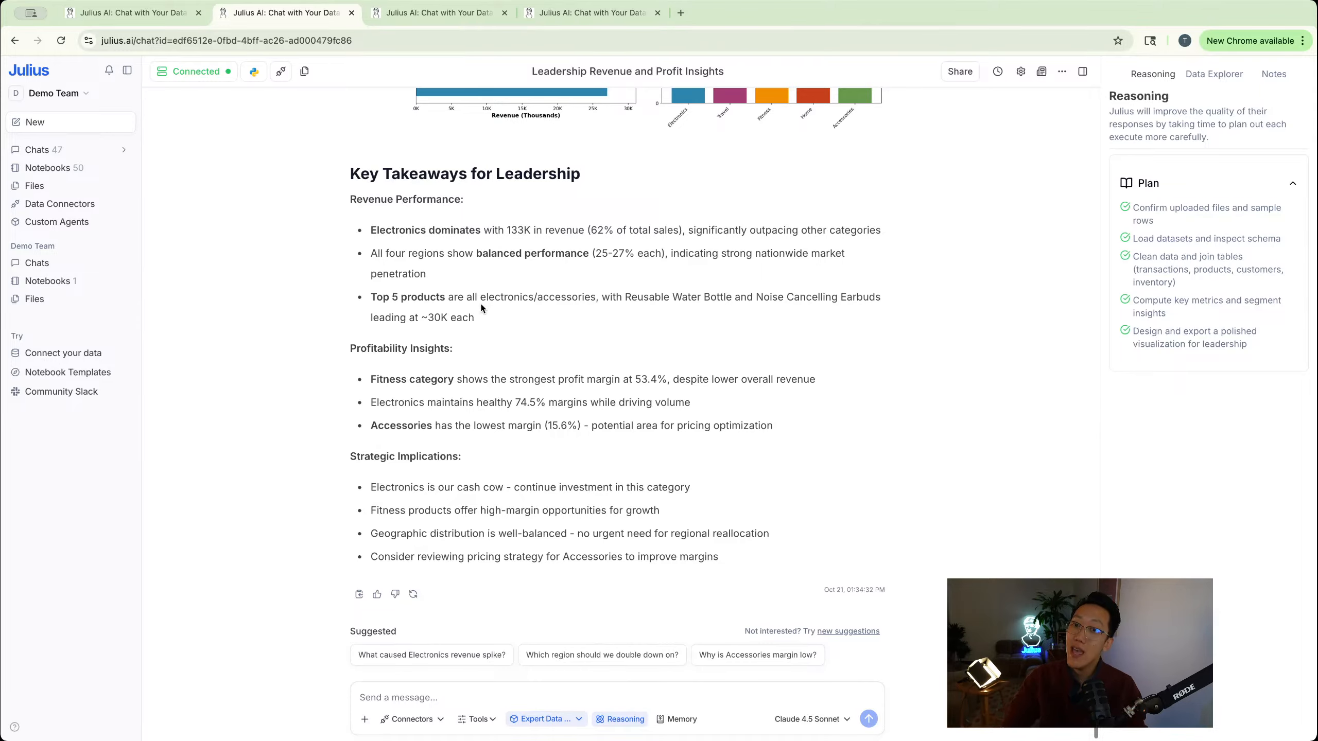
{"action": "scroll", "coordinate": [476, 309], "scroll_direction": "up", "scroll_amount": 1}
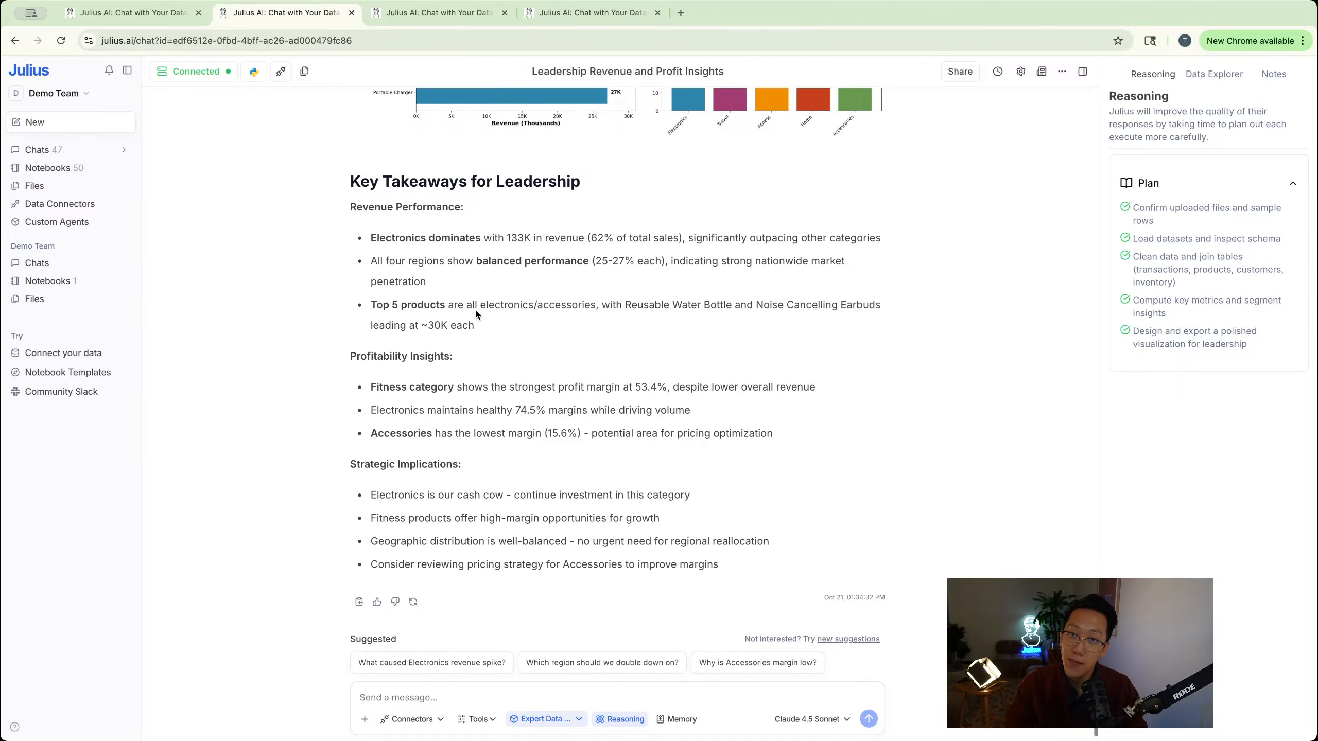
{"action": "scroll", "coordinate": [476, 313], "scroll_direction": "up", "scroll_amount": 2}
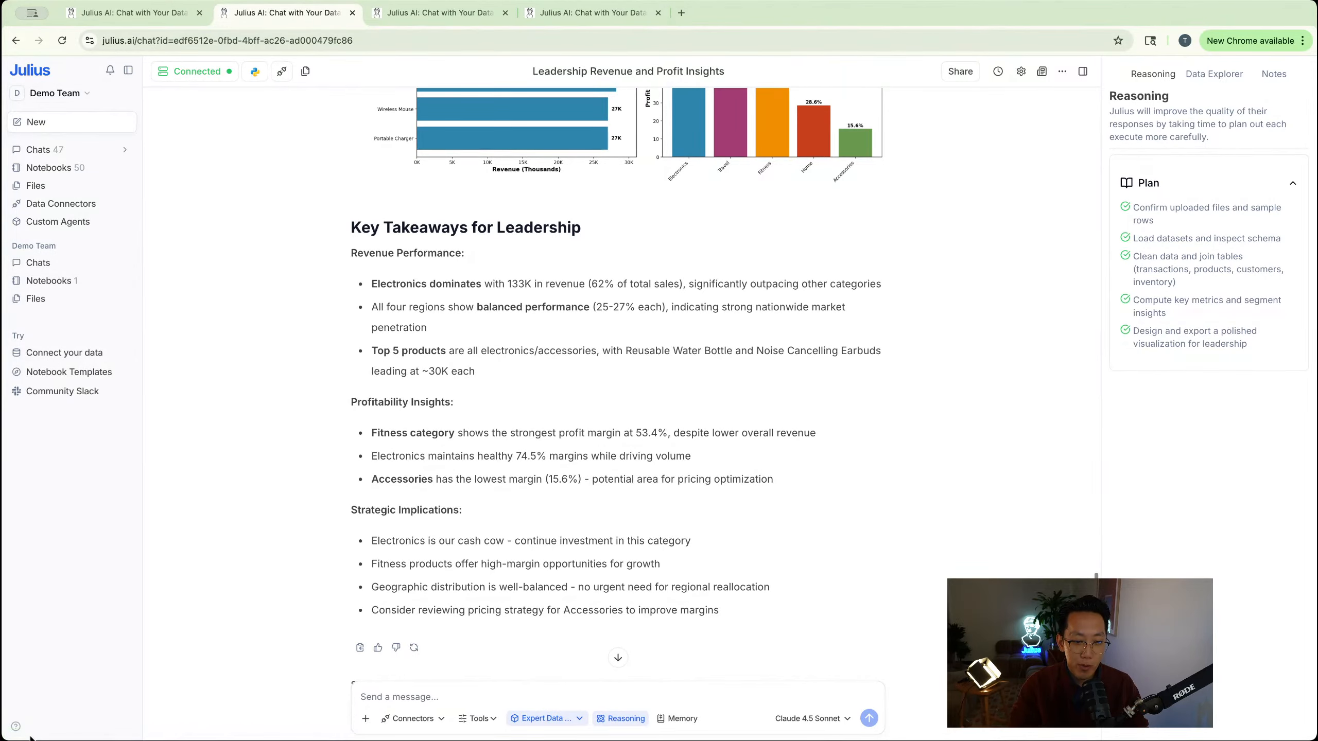
Open the Julius documentation from the help options and move its browser tab to the third position
{"action": "left_click", "coordinate": [15, 728]}
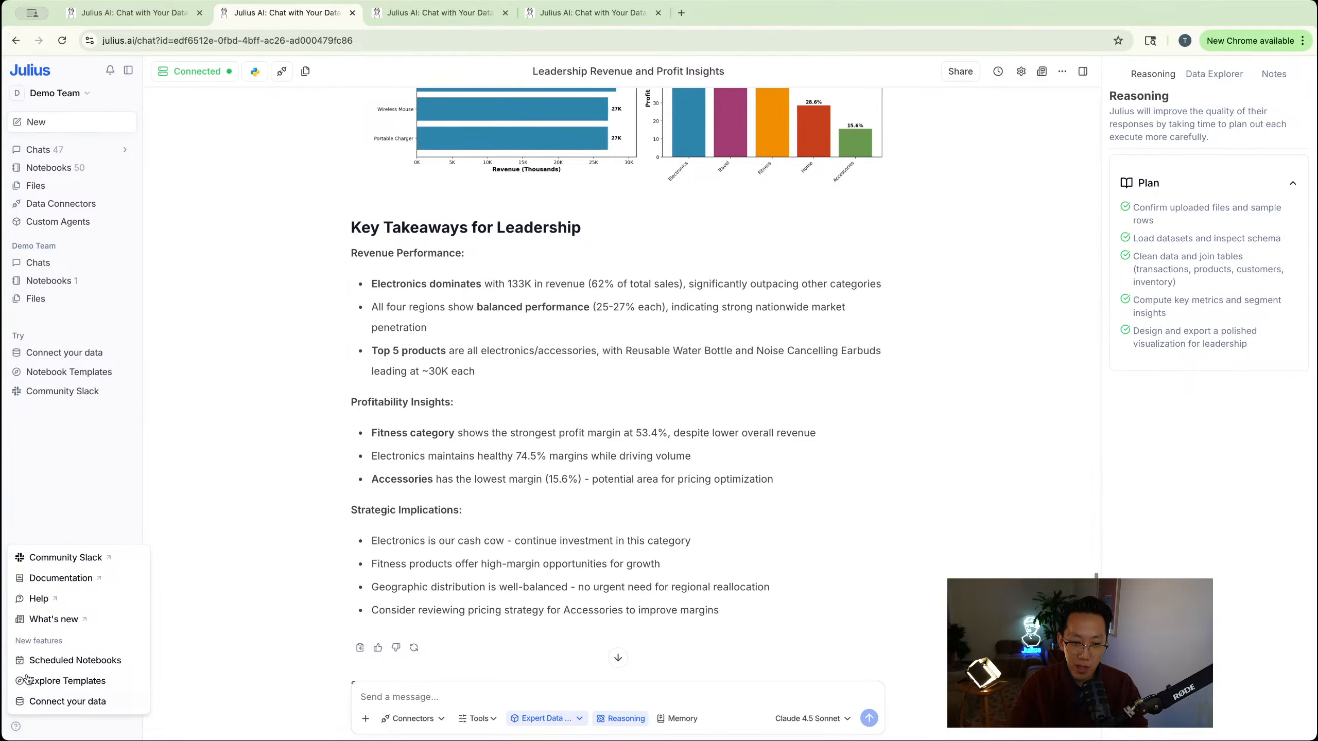
{"action": "left_click", "coordinate": [52, 578]}
{"action": "left_click", "coordinate": [593, 16]}
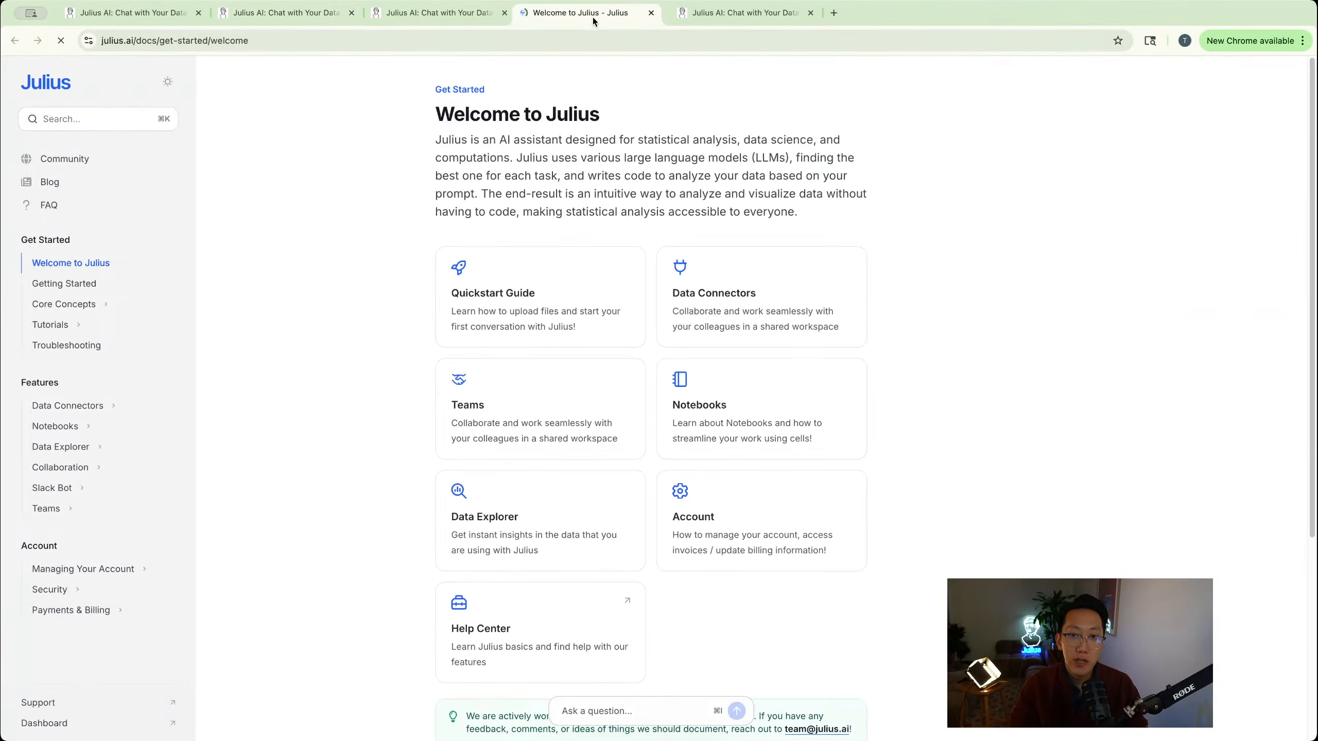
{"action": "left_click_drag", "start_coordinate": [593, 16], "coordinate": [441, 17]}
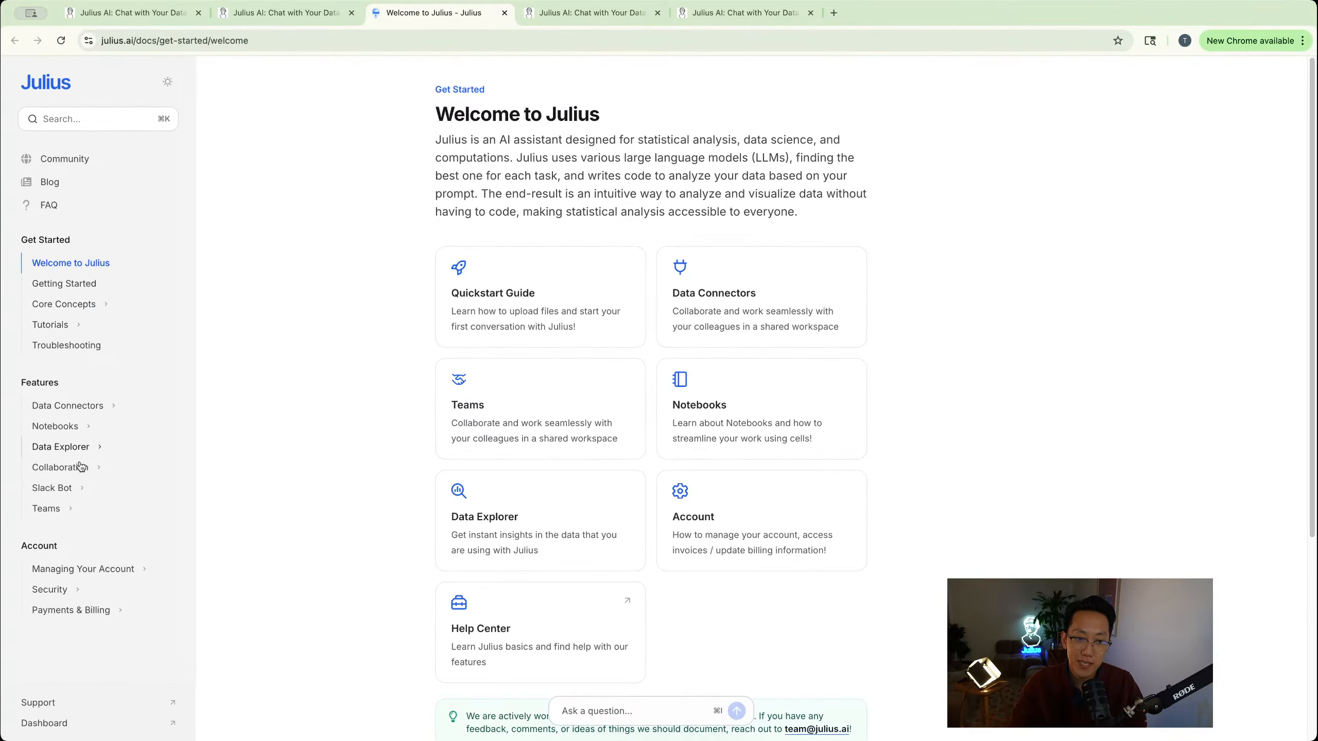
Browse the documentation's topic list, expanding Core Concepts, Data Connectors, Notebooks and Slack Bot to examine their pages
{"action": "scroll", "coordinate": [428, 293], "scroll_direction": "down", "scroll_amount": 10}
{"action": "scroll", "coordinate": [428, 293], "scroll_direction": "up", "scroll_amount": 4}
{"action": "scroll", "coordinate": [429, 293], "scroll_direction": "up", "scroll_amount": 4}
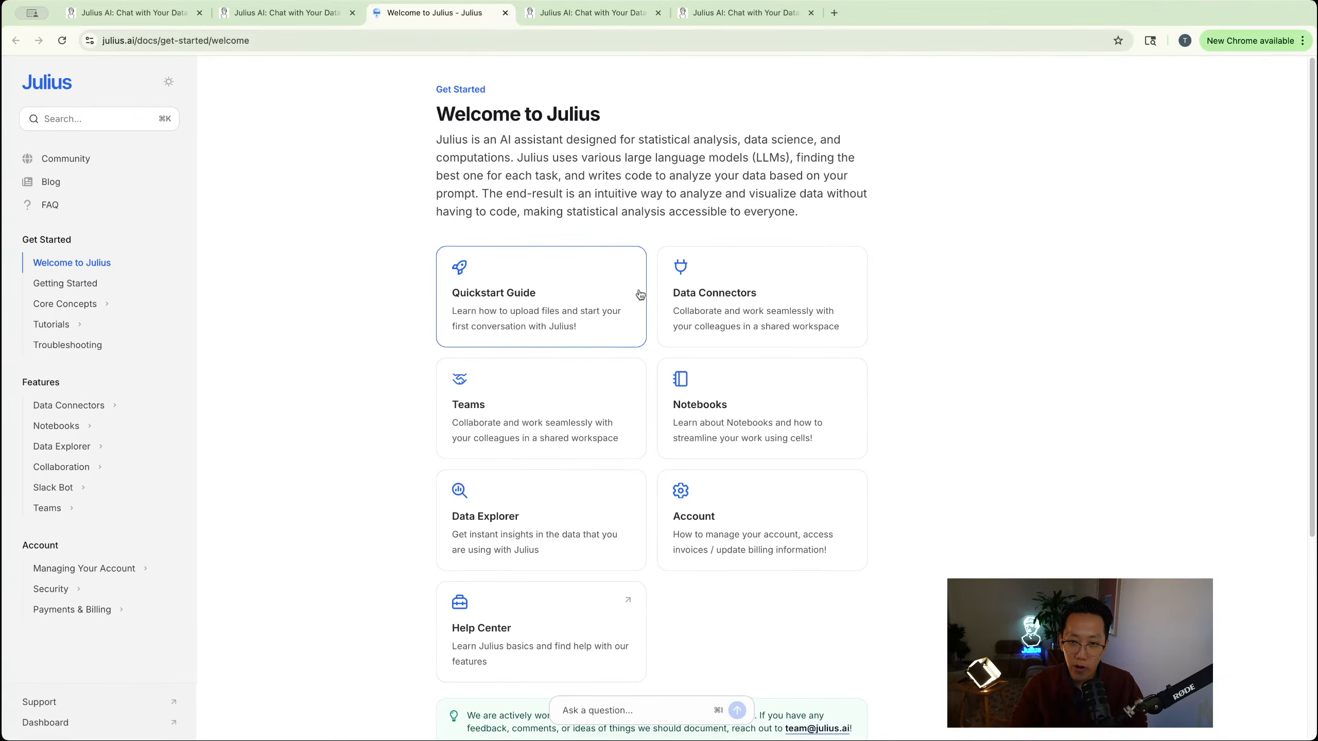
{"action": "left_click", "coordinate": [87, 301]}
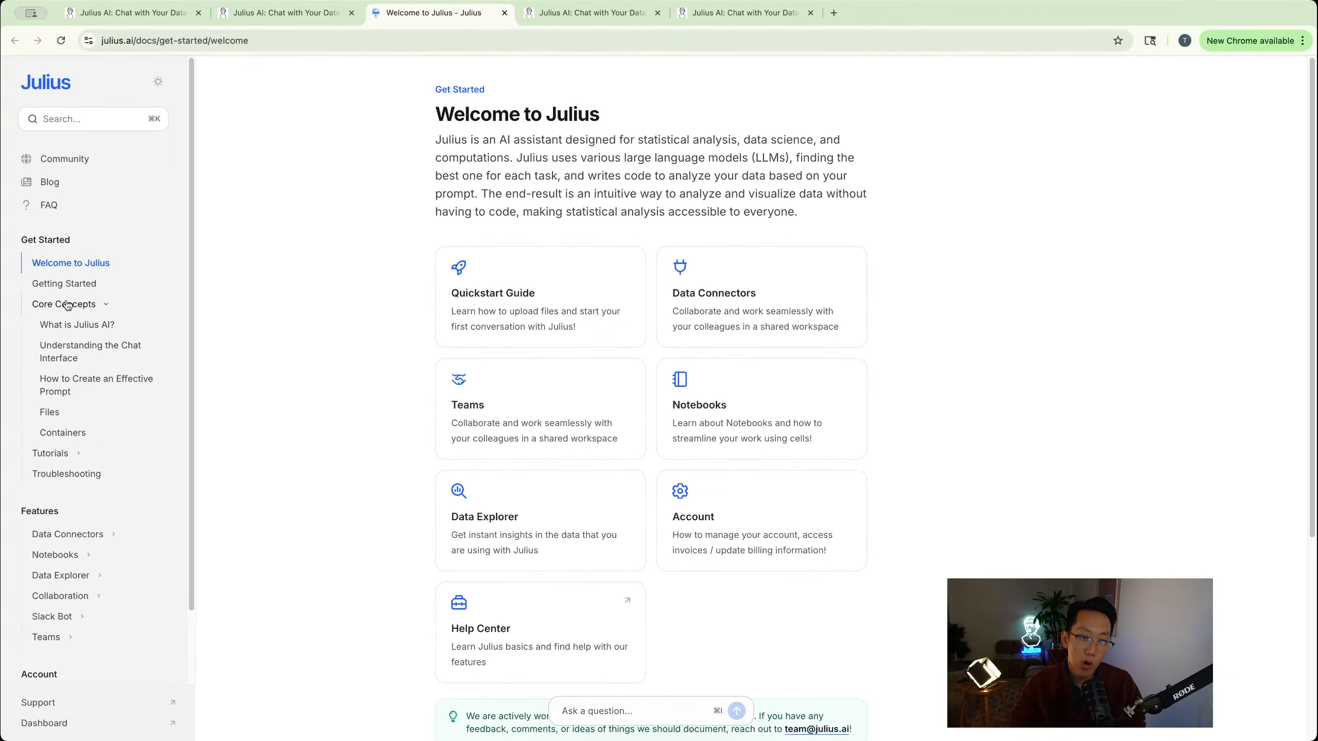
{"action": "left_click", "coordinate": [73, 537]}
{"action": "scroll", "coordinate": [65, 576], "scroll_direction": "down", "scroll_amount": 7}
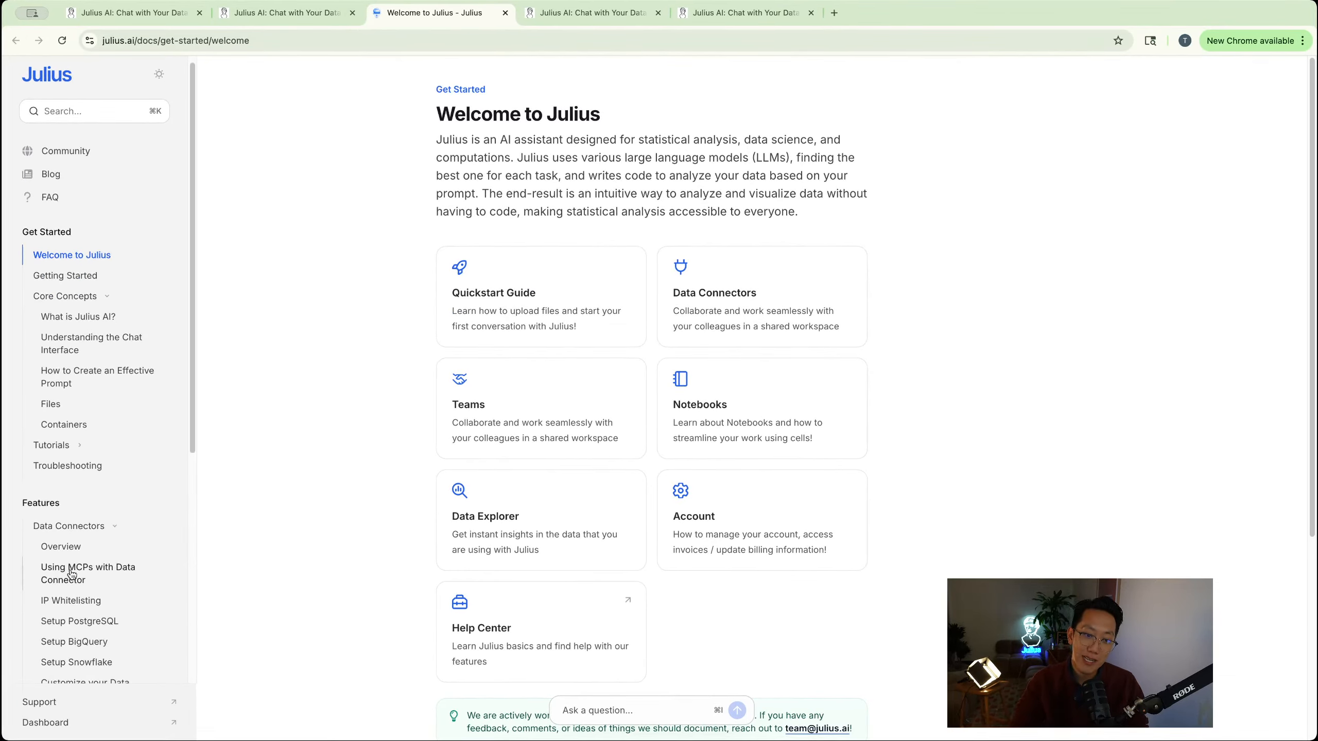
{"action": "left_click", "coordinate": [63, 470]}
{"action": "scroll", "coordinate": [64, 475], "scroll_direction": "down", "scroll_amount": 3}
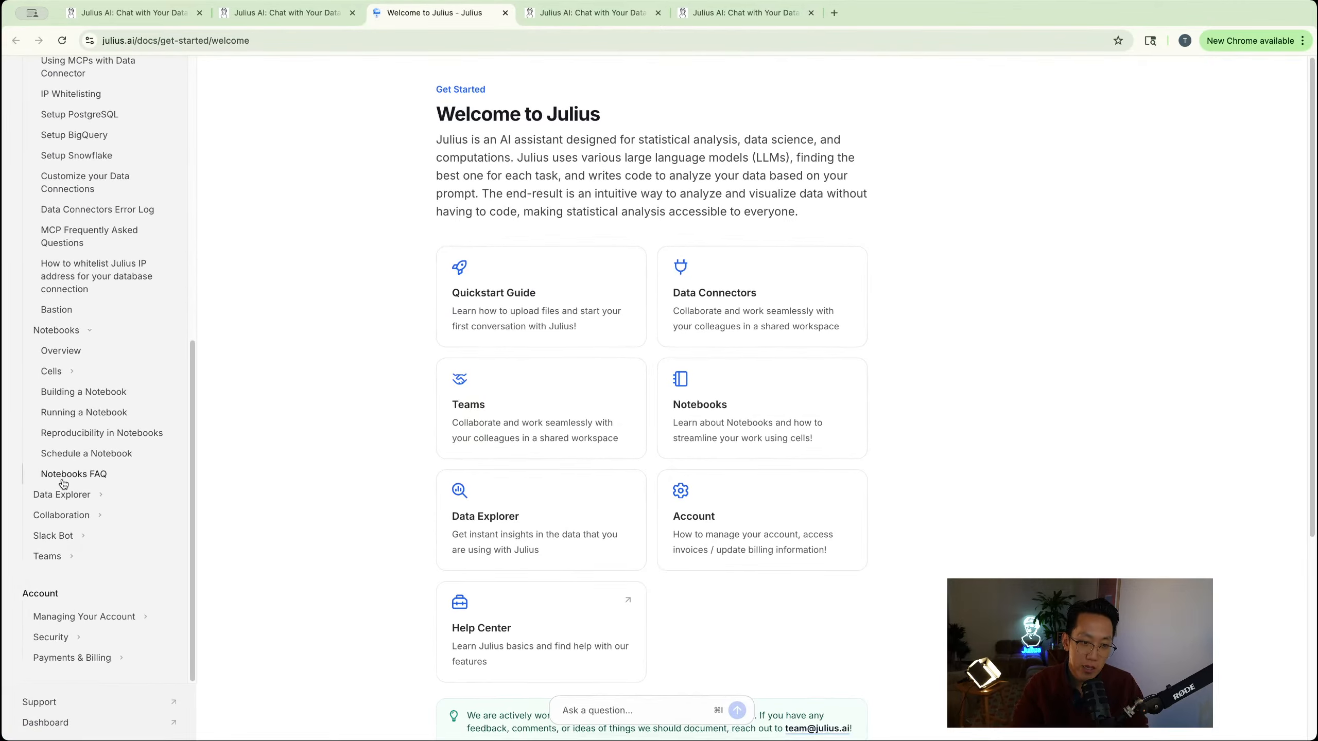
{"action": "left_click", "coordinate": [69, 541]}
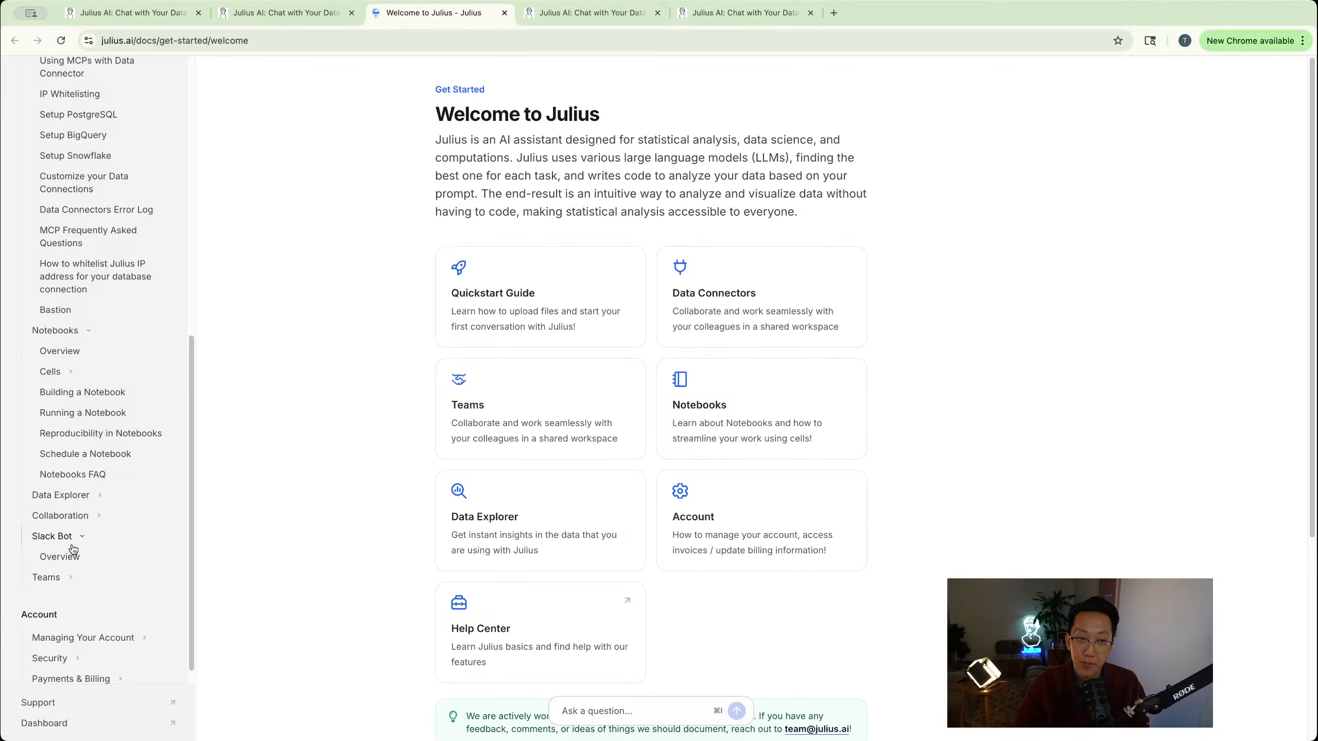
Return to the Leadership Revenue and Profit Insights chat, open the Community Slack invitation from its help options, and sign in with the existing Google account
{"action": "left_click", "coordinate": [168, 23]}
{"action": "left_click", "coordinate": [239, 19]}
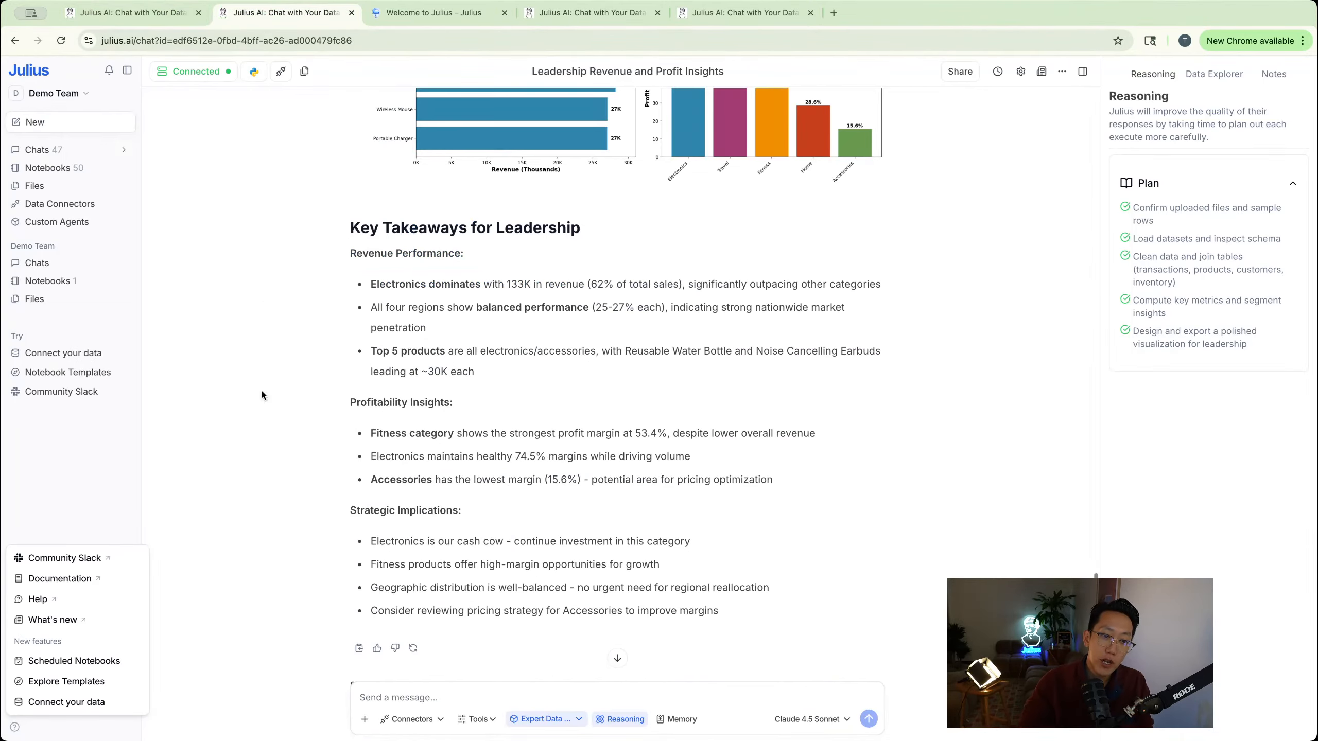
{"action": "left_click", "coordinate": [64, 557]}
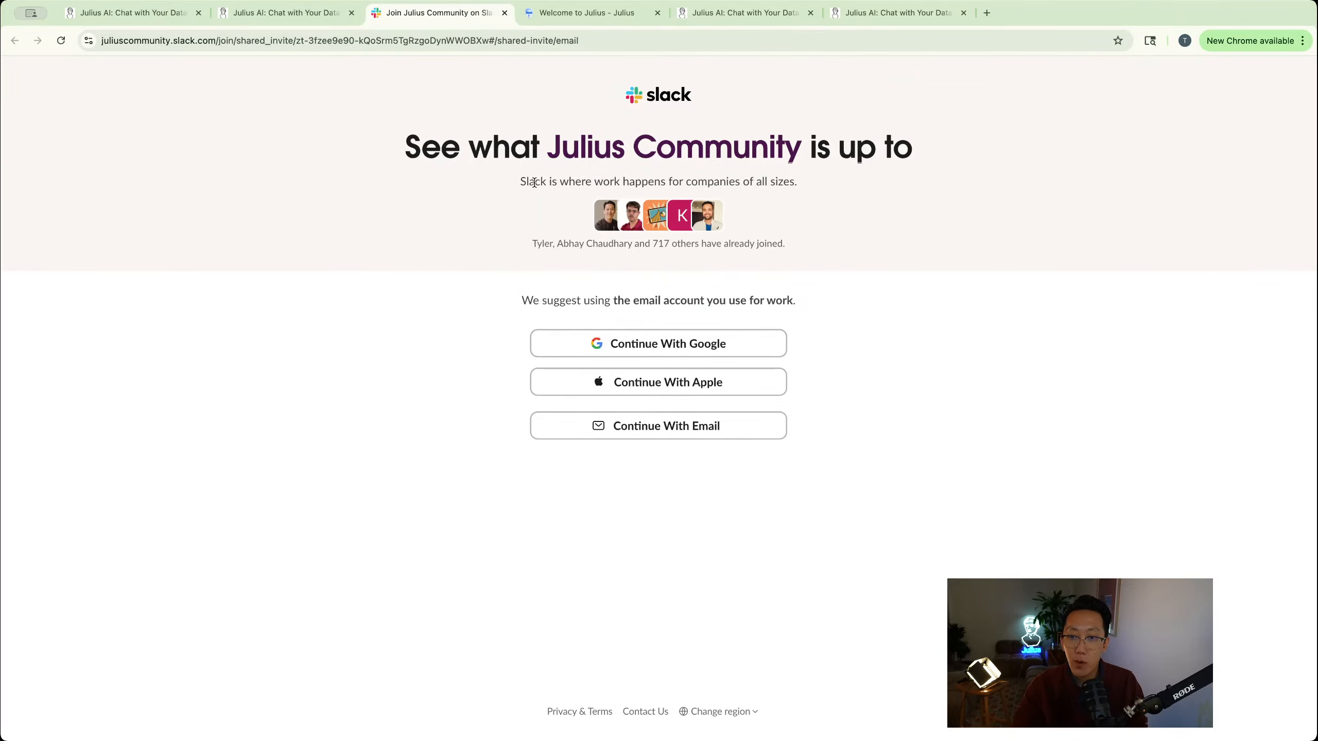
{"action": "left_click", "coordinate": [669, 344]}
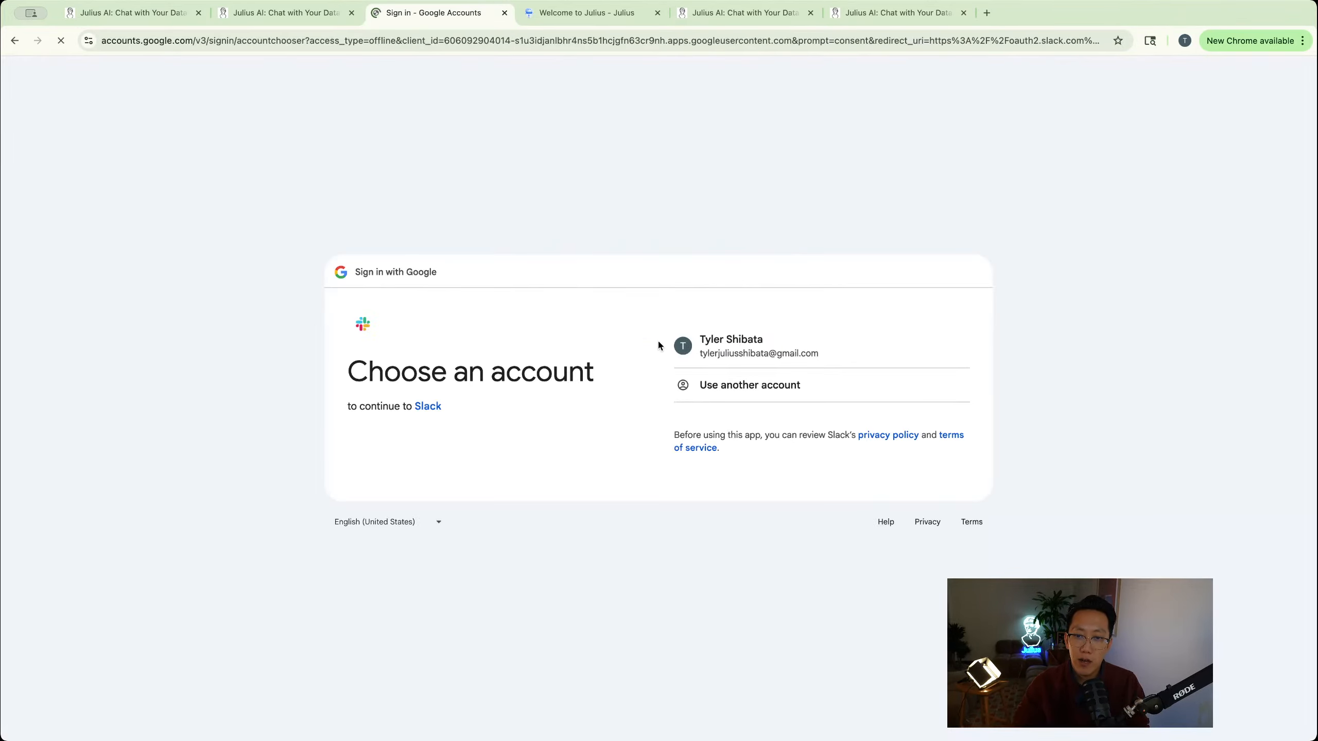
{"action": "left_click", "coordinate": [742, 343]}
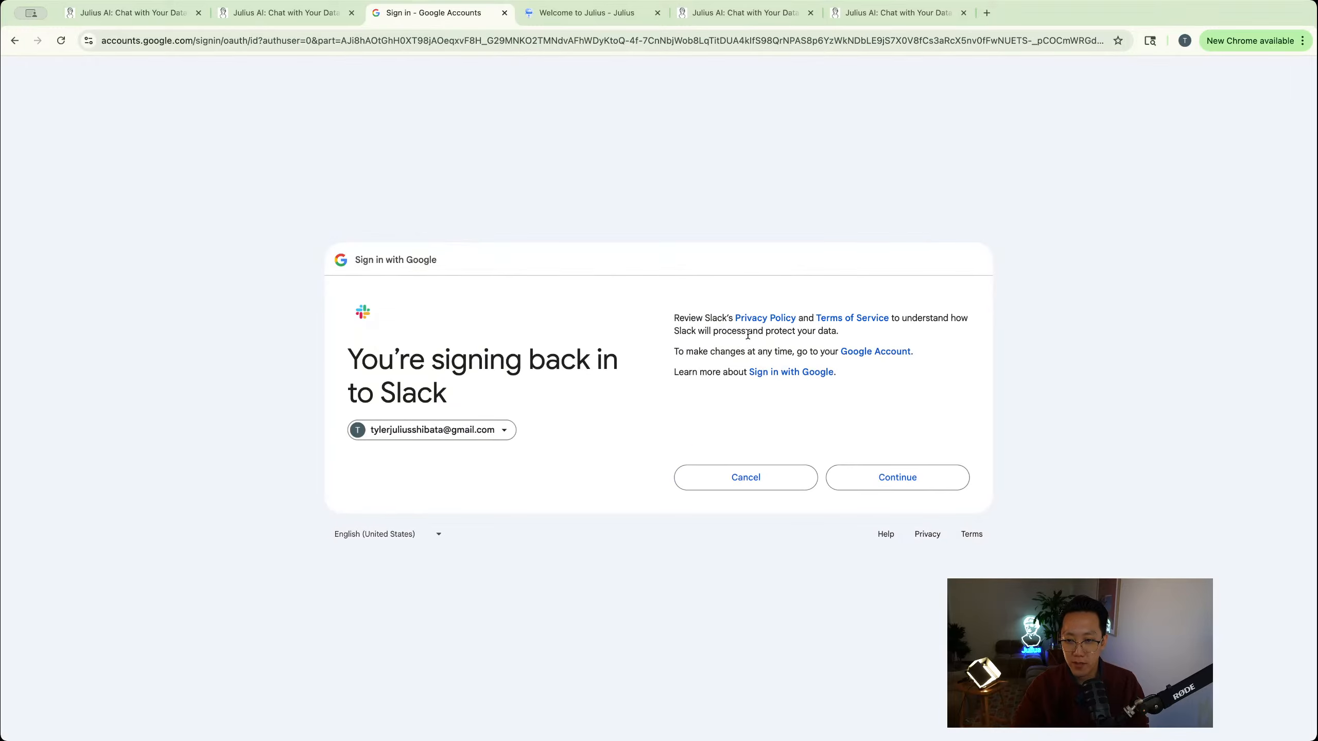
{"action": "left_click", "coordinate": [888, 470]}
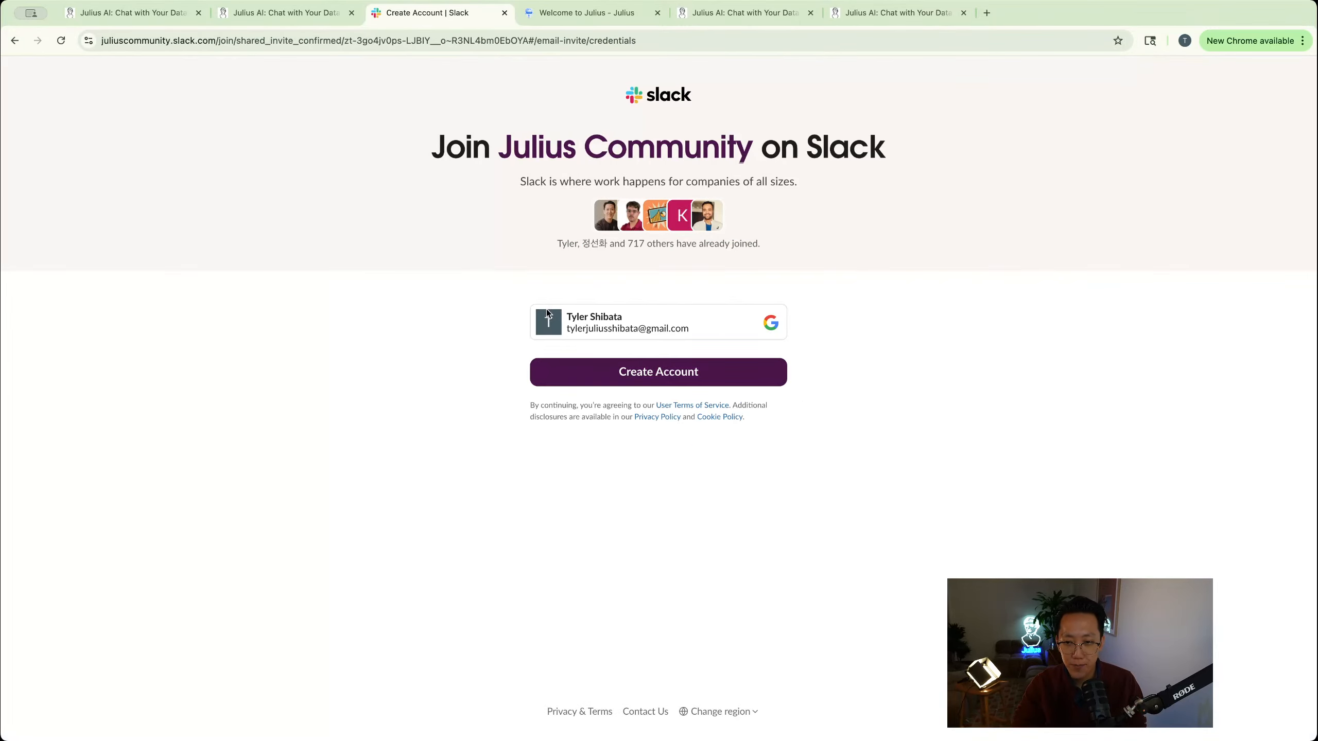
Create the Slack account for Julius Community and open the workspace in the browser instead of the desktop app
{"action": "left_click", "coordinate": [622, 372]}
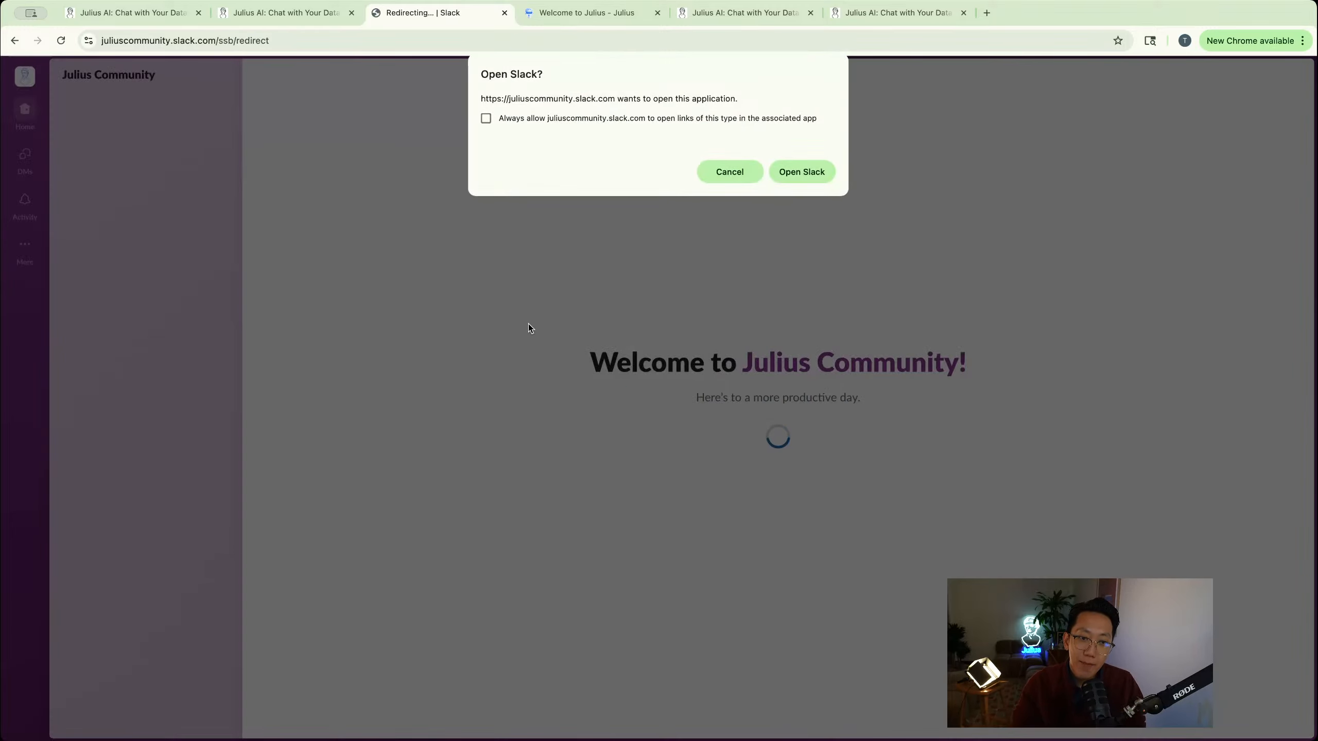
{"action": "left_click", "coordinate": [727, 171]}
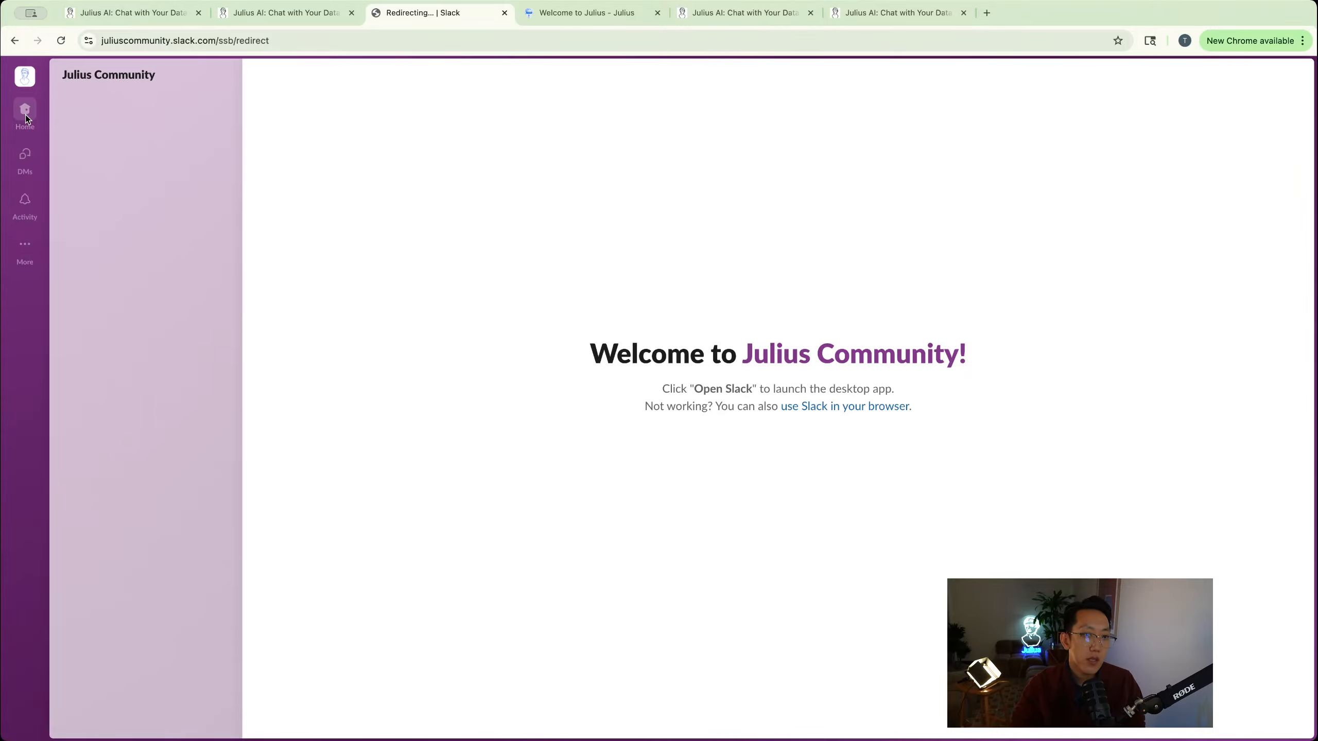
{"action": "left_click", "coordinate": [881, 411]}
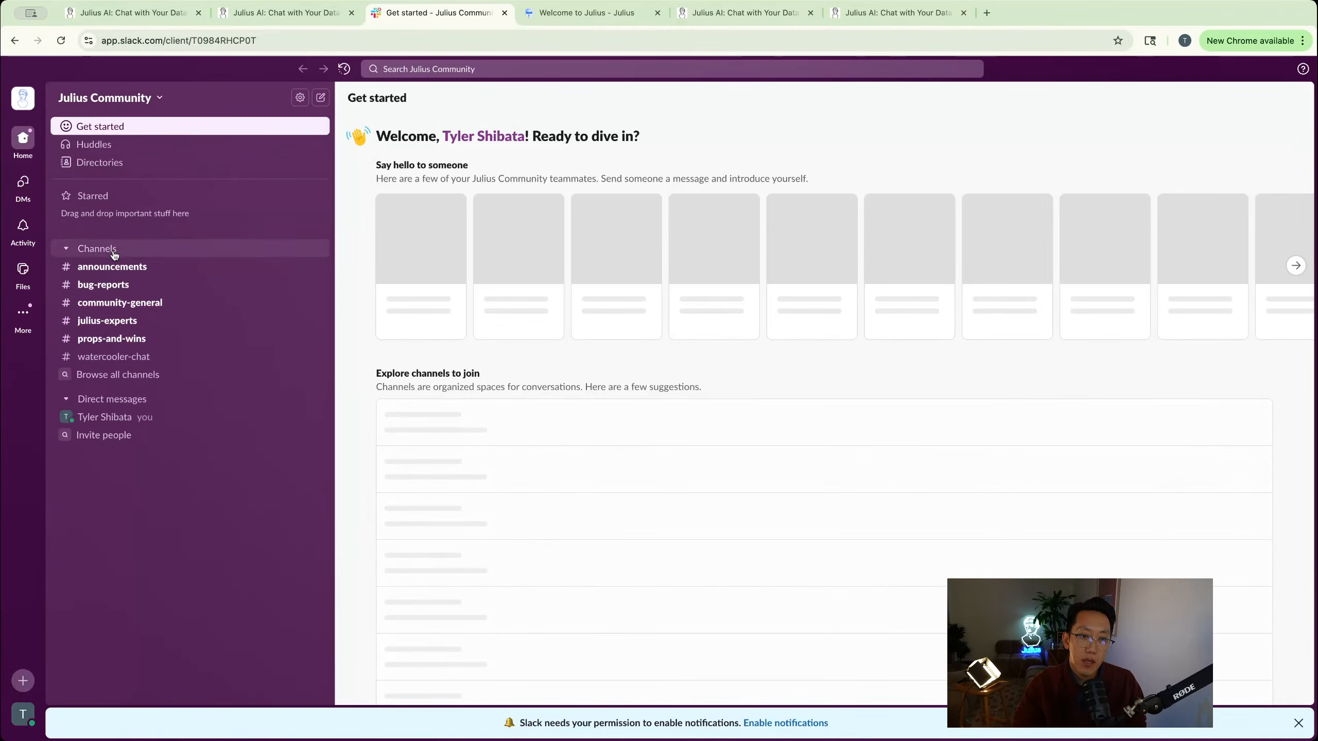
Open the announcements channel and read its product launch week posts
{"action": "left_click", "coordinate": [111, 266]}
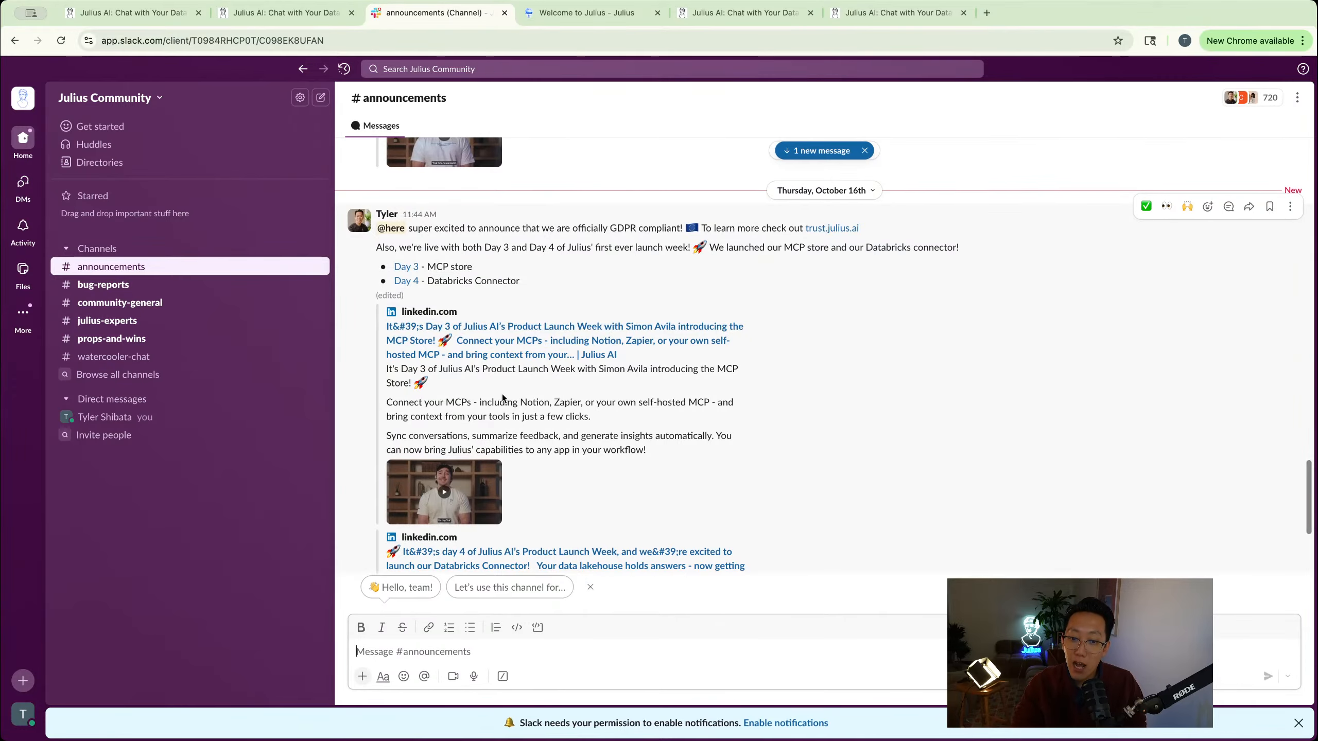
{"action": "scroll", "coordinate": [502, 397], "scroll_direction": "down", "scroll_amount": 5}
{"action": "scroll", "coordinate": [467, 441], "scroll_direction": "up", "scroll_amount": 15}
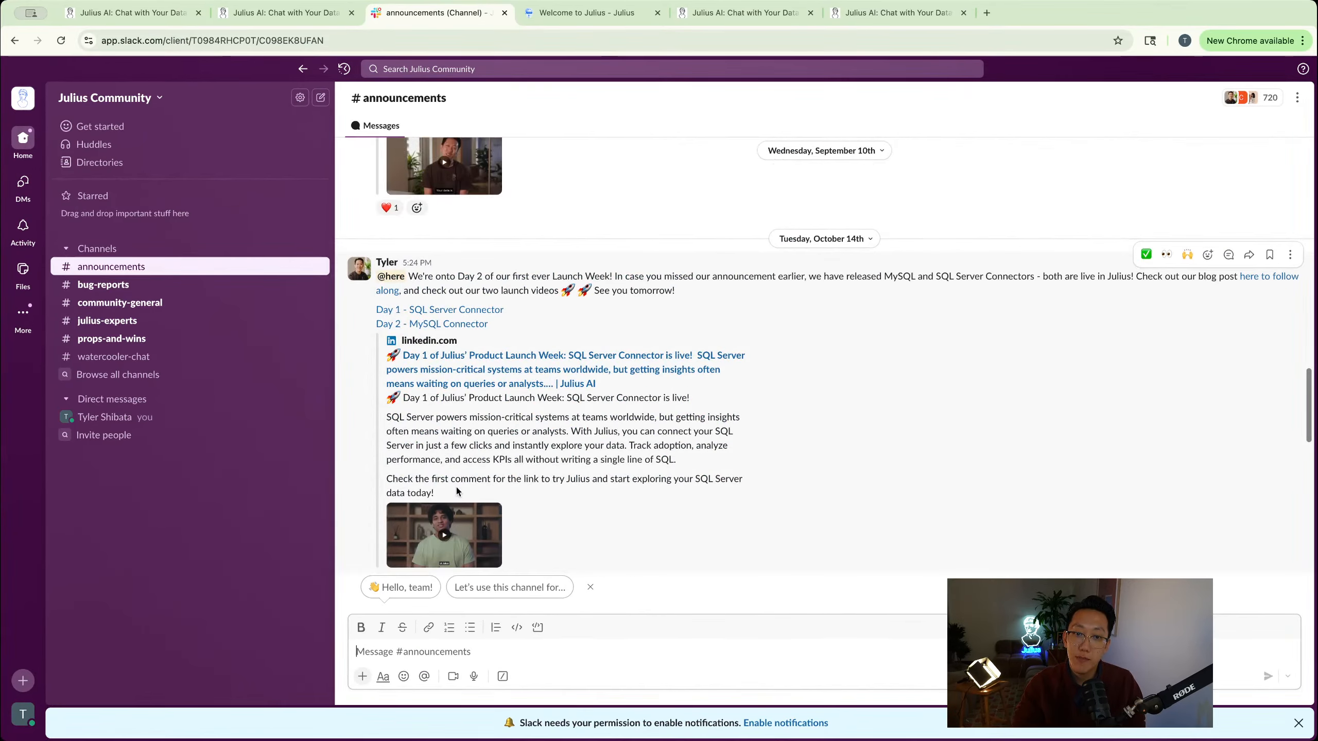
Read the recent posts in the bug-reports channel and view the community-general channel
{"action": "left_click", "coordinate": [105, 284]}
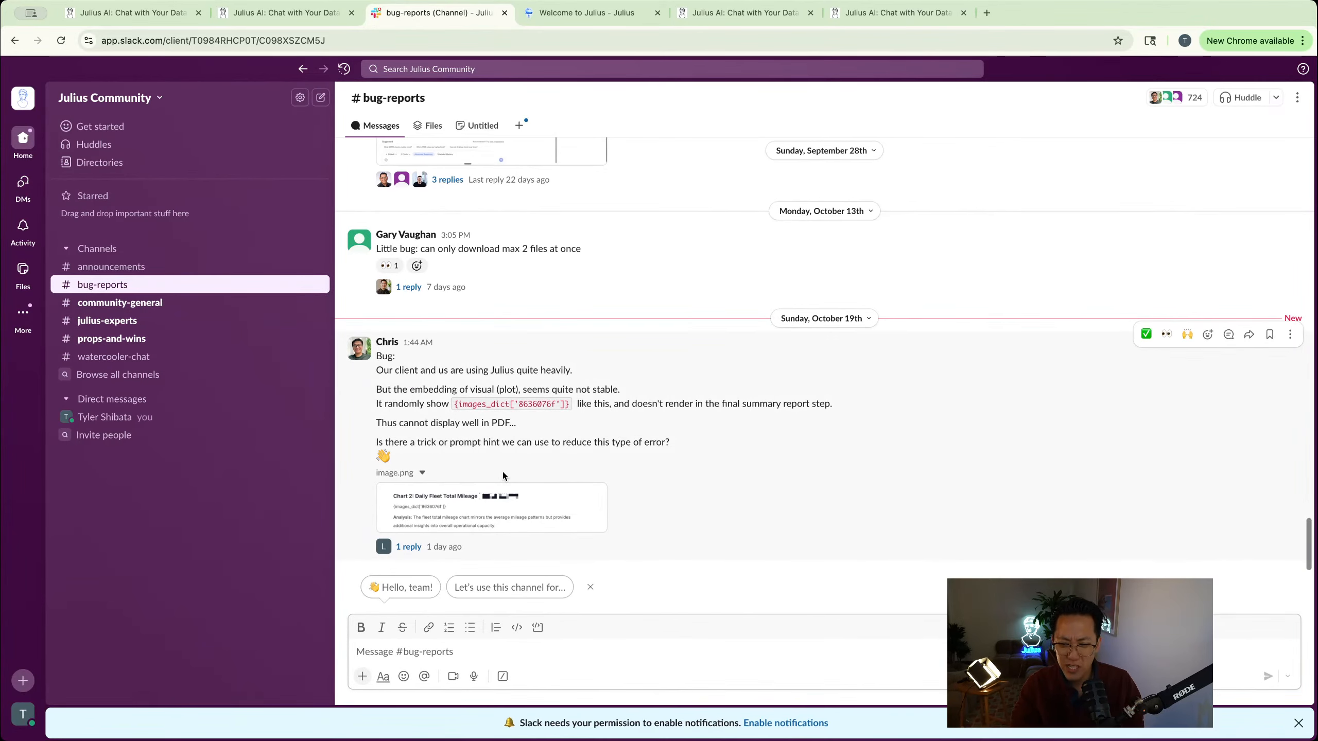
{"action": "scroll", "coordinate": [502, 472], "scroll_direction": "up", "scroll_amount": 6}
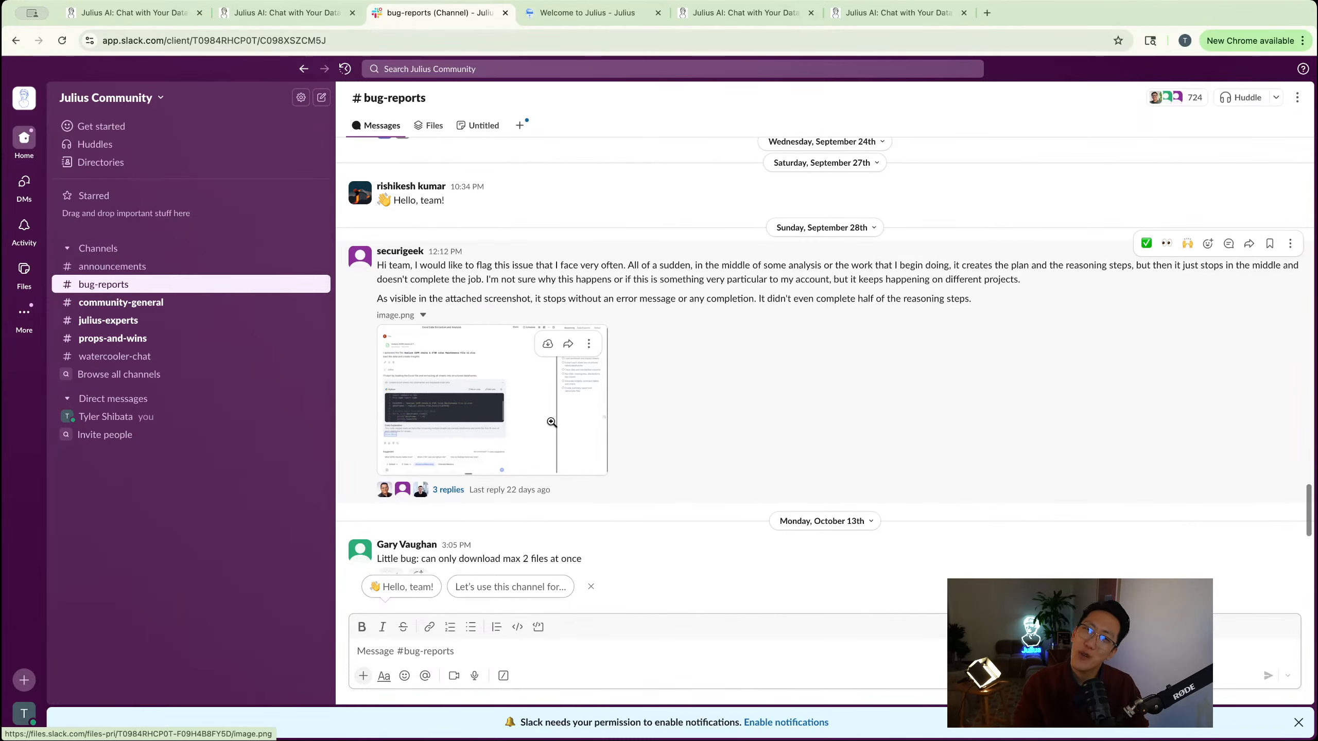
{"action": "scroll", "coordinate": [547, 422], "scroll_direction": "down", "scroll_amount": 6}
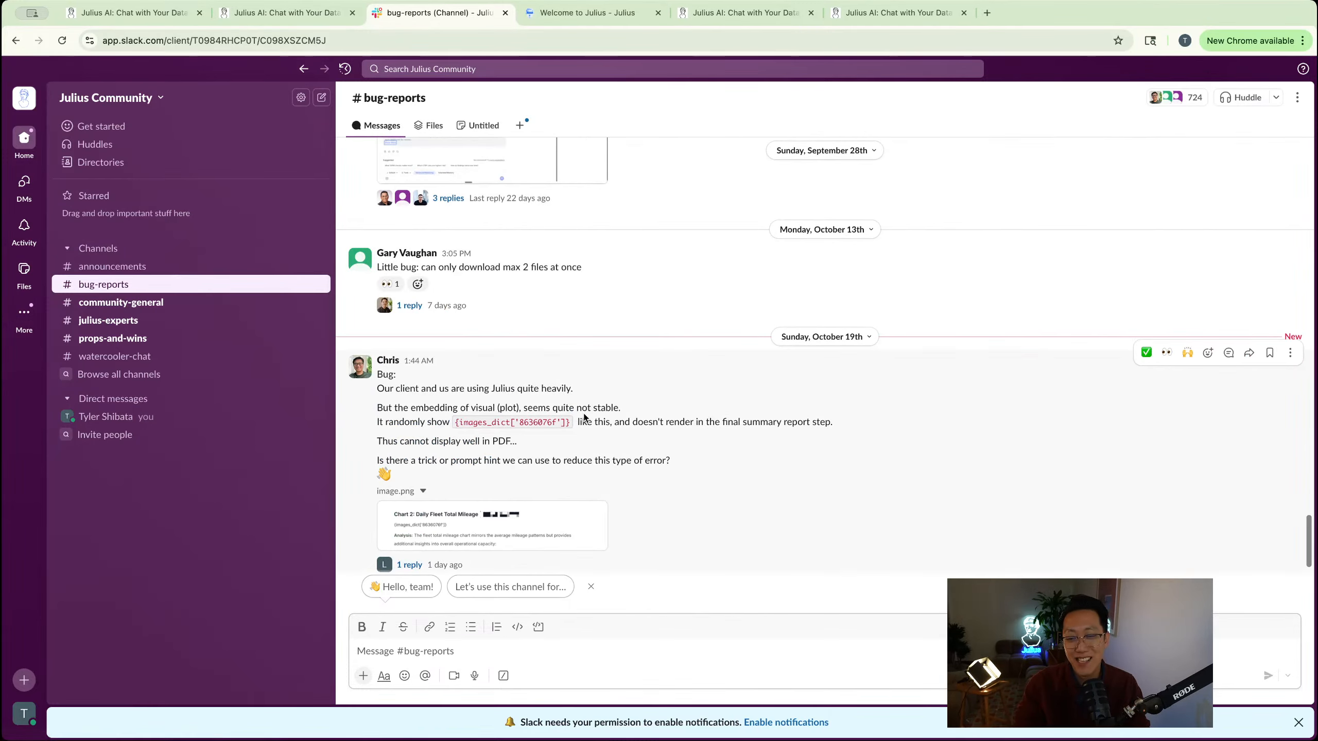
{"action": "left_click", "coordinate": [169, 306]}
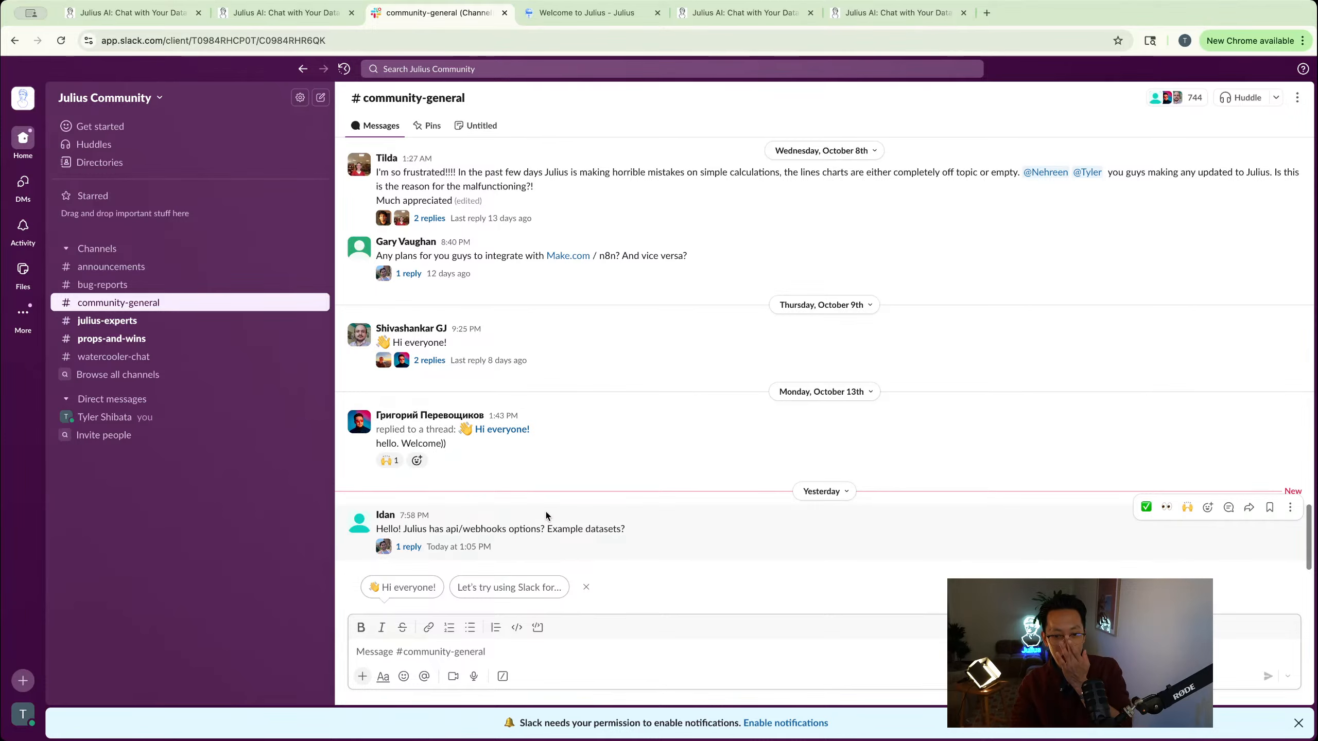
Open the julius-experts channel and read its posts from the channel's creation through the newest message
{"action": "left_click", "coordinate": [107, 320]}
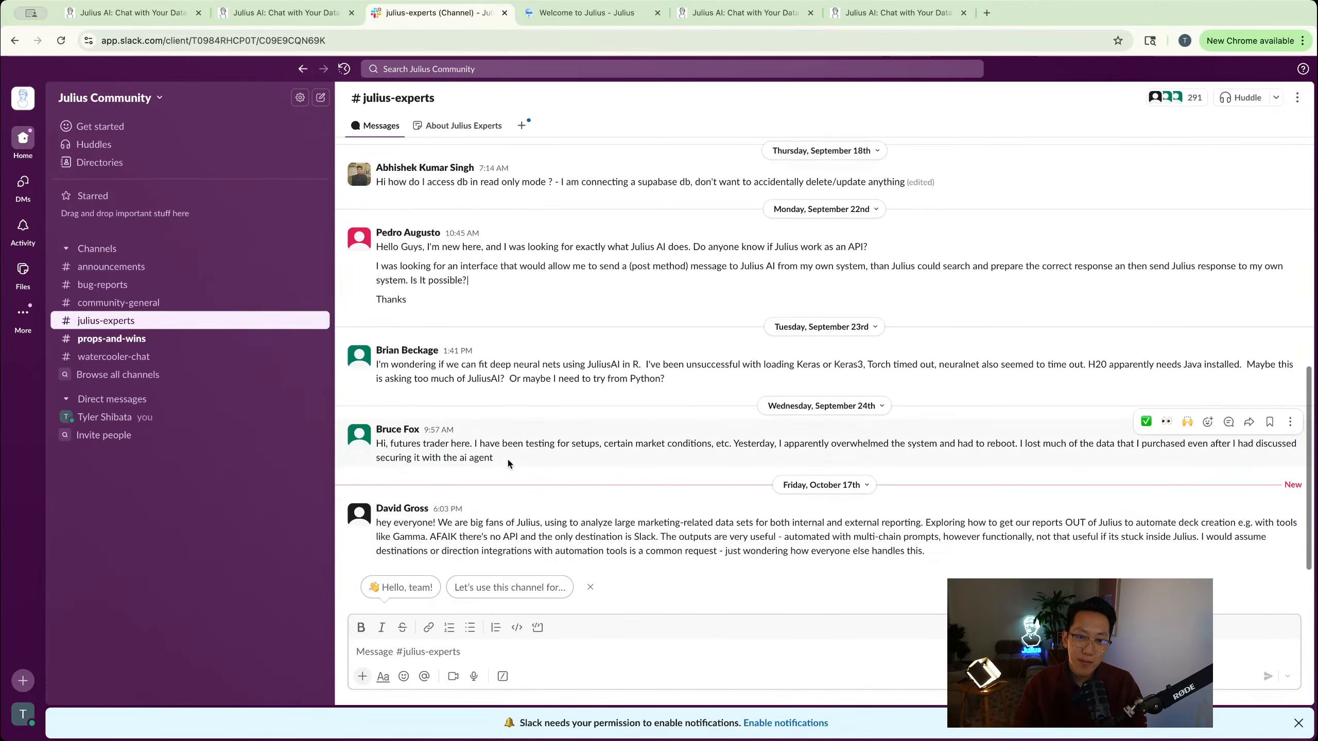
{"action": "scroll", "coordinate": [506, 467], "scroll_direction": "up", "scroll_amount": 5}
{"action": "scroll", "coordinate": [506, 478], "scroll_direction": "up", "scroll_amount": 5}
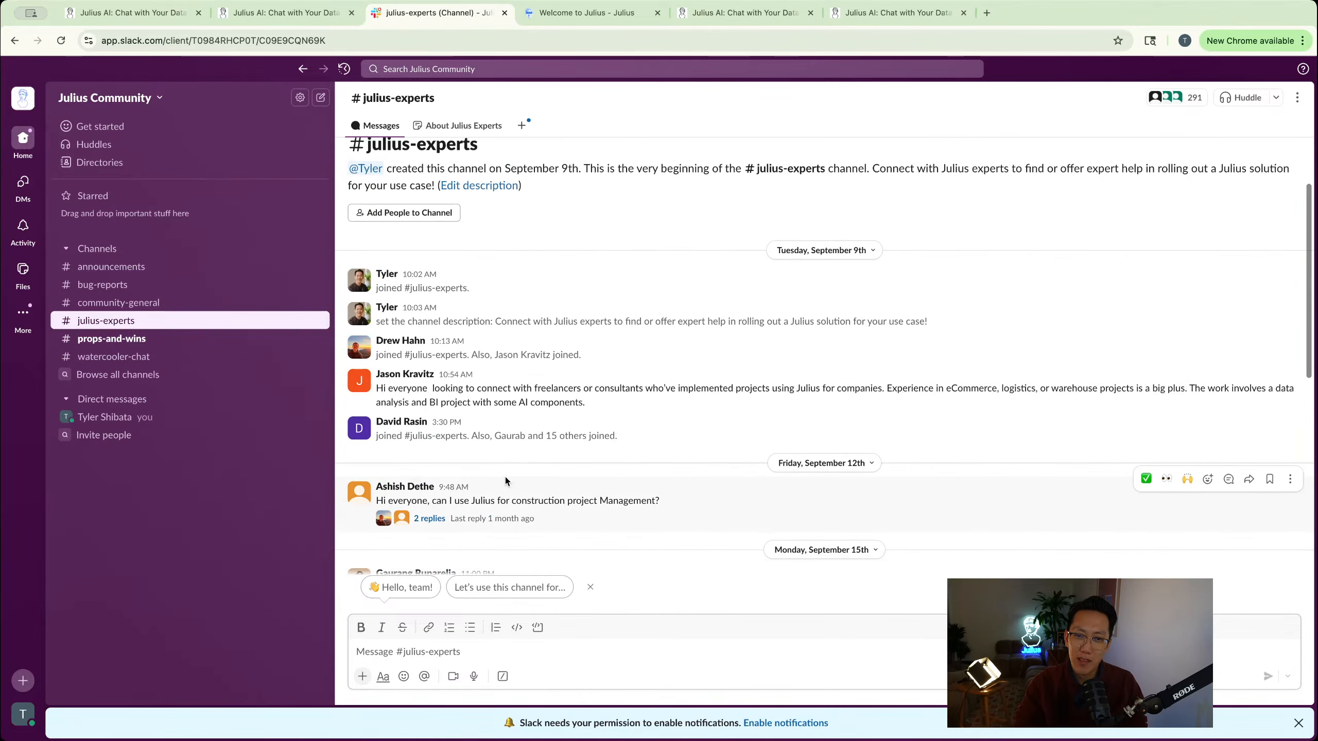
{"action": "scroll", "coordinate": [504, 477], "scroll_direction": "up", "scroll_amount": 1}
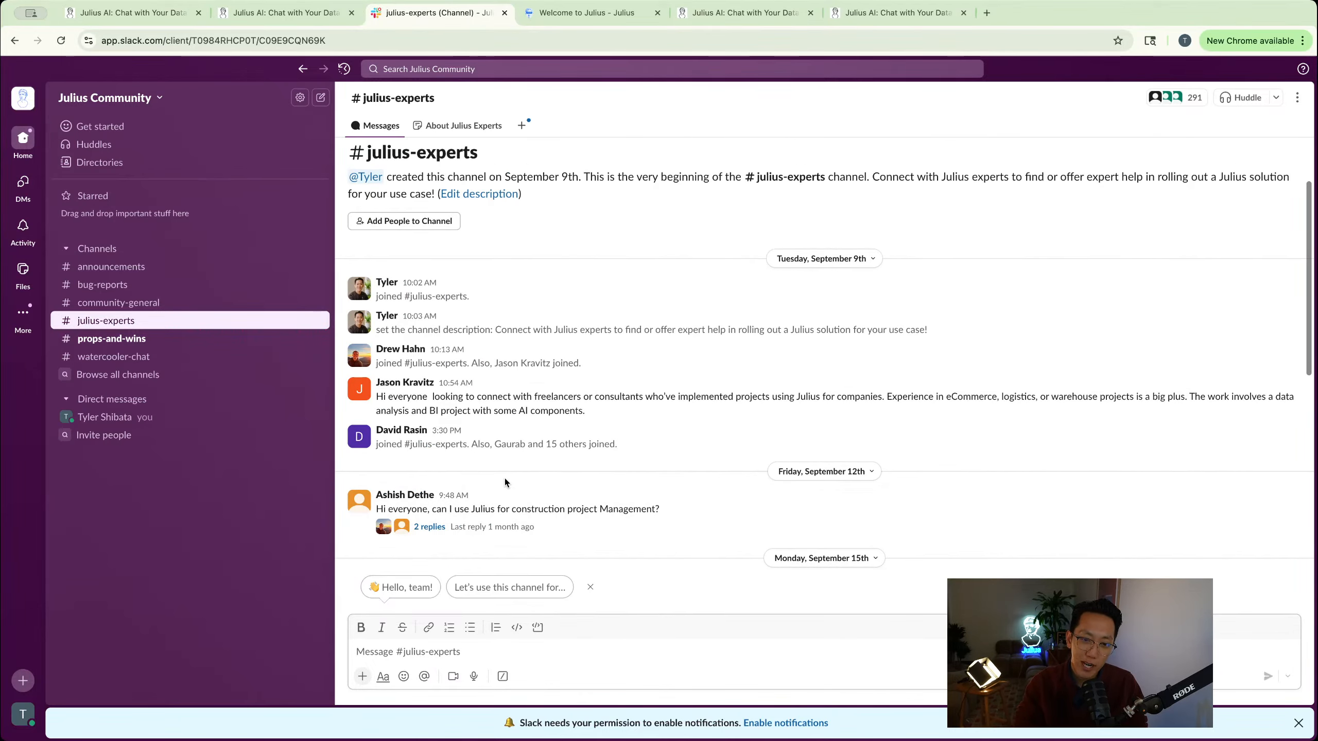
{"action": "scroll", "coordinate": [505, 478], "scroll_direction": "down", "scroll_amount": 5}
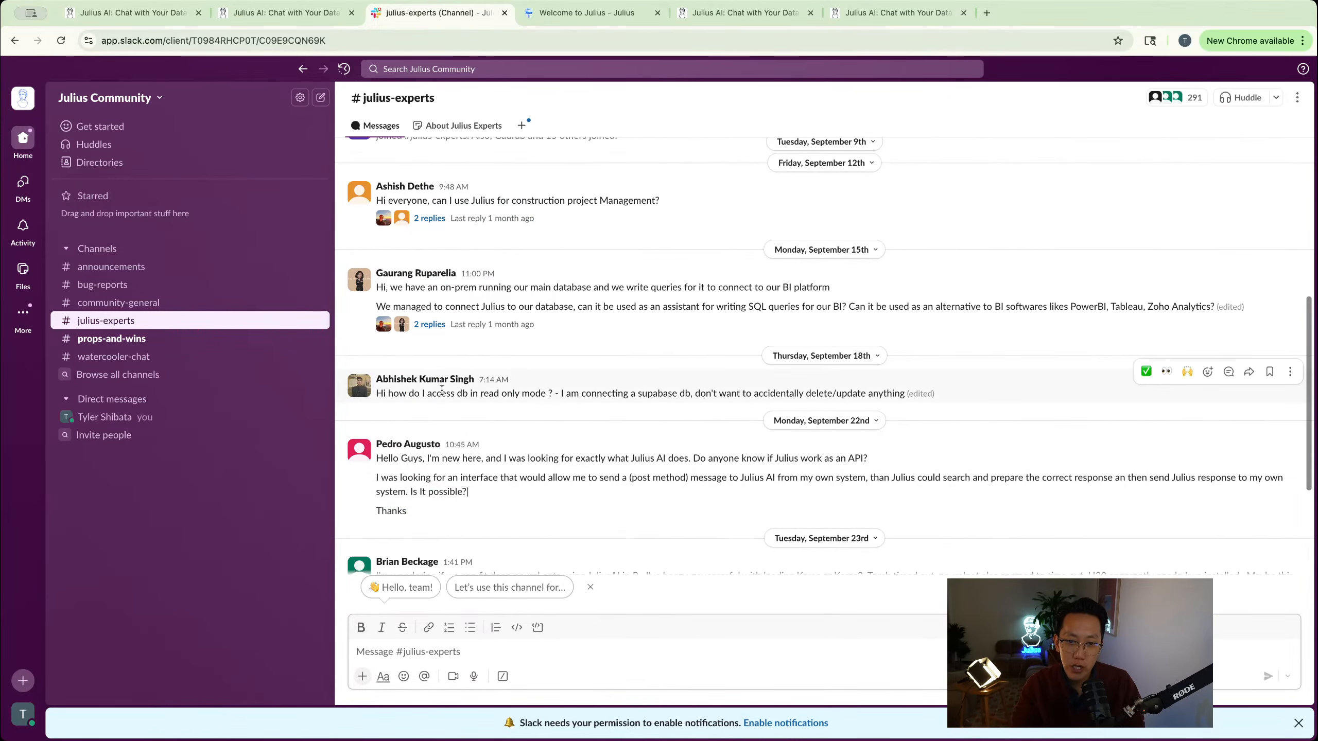
{"action": "scroll", "coordinate": [576, 364], "scroll_direction": "up", "scroll_amount": 1}
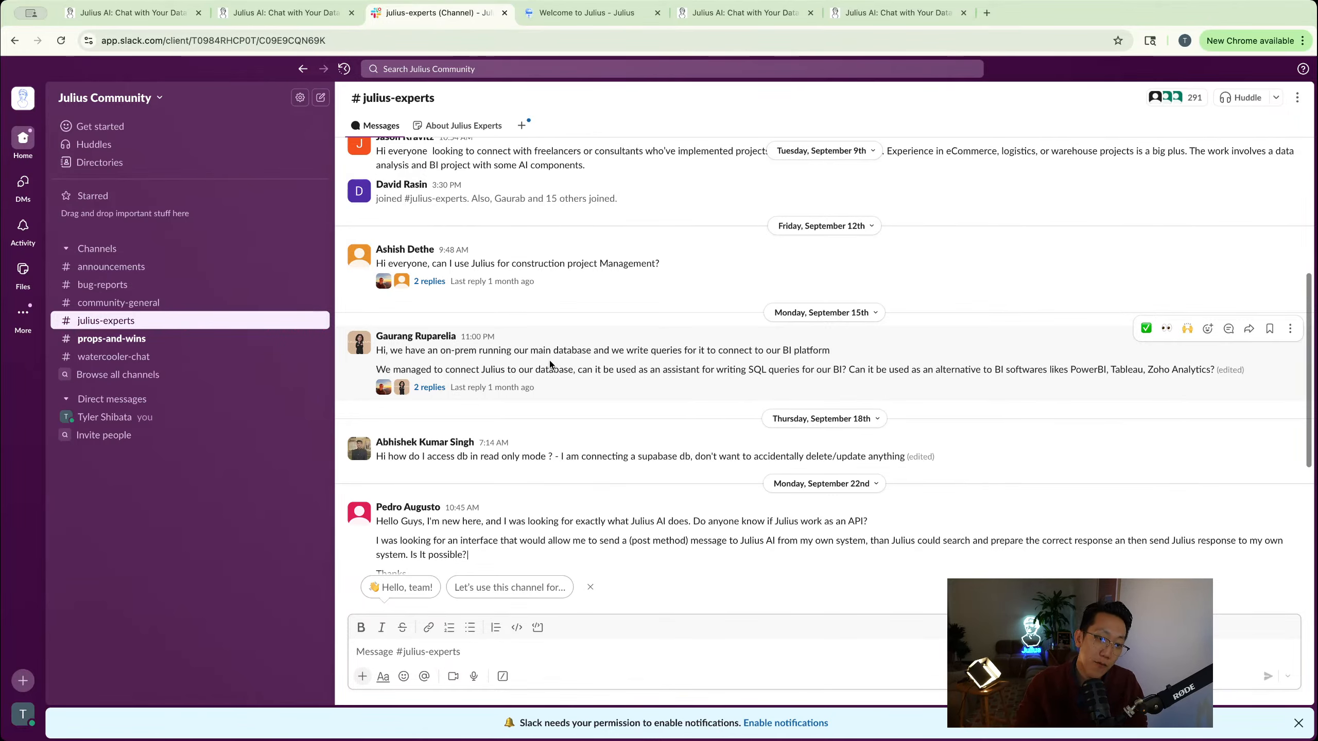
{"action": "scroll", "coordinate": [550, 361], "scroll_direction": "down", "scroll_amount": 4}
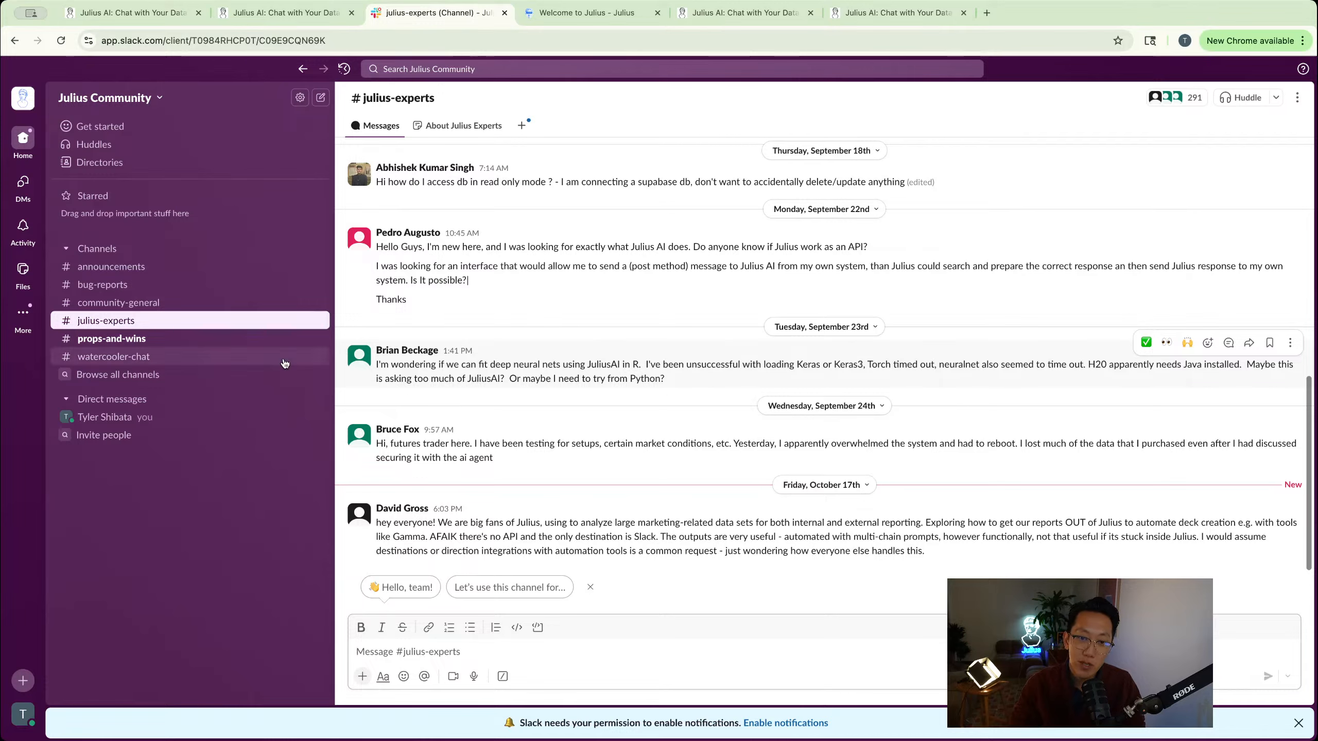
{"action": "mouse_move", "coordinate": [391, 355]}
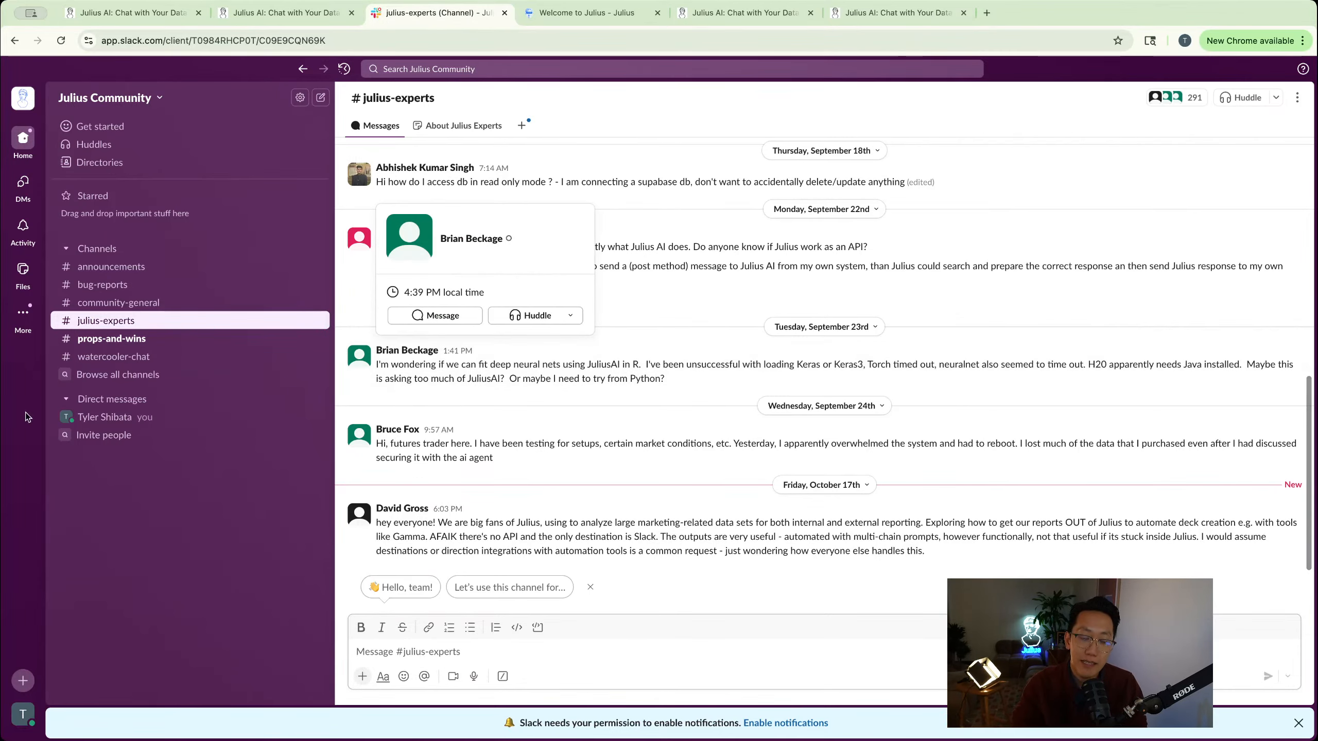
Open the props-and-wins channel and read the data contest medal post and the e-commerce case study post
{"action": "left_click", "coordinate": [125, 338]}
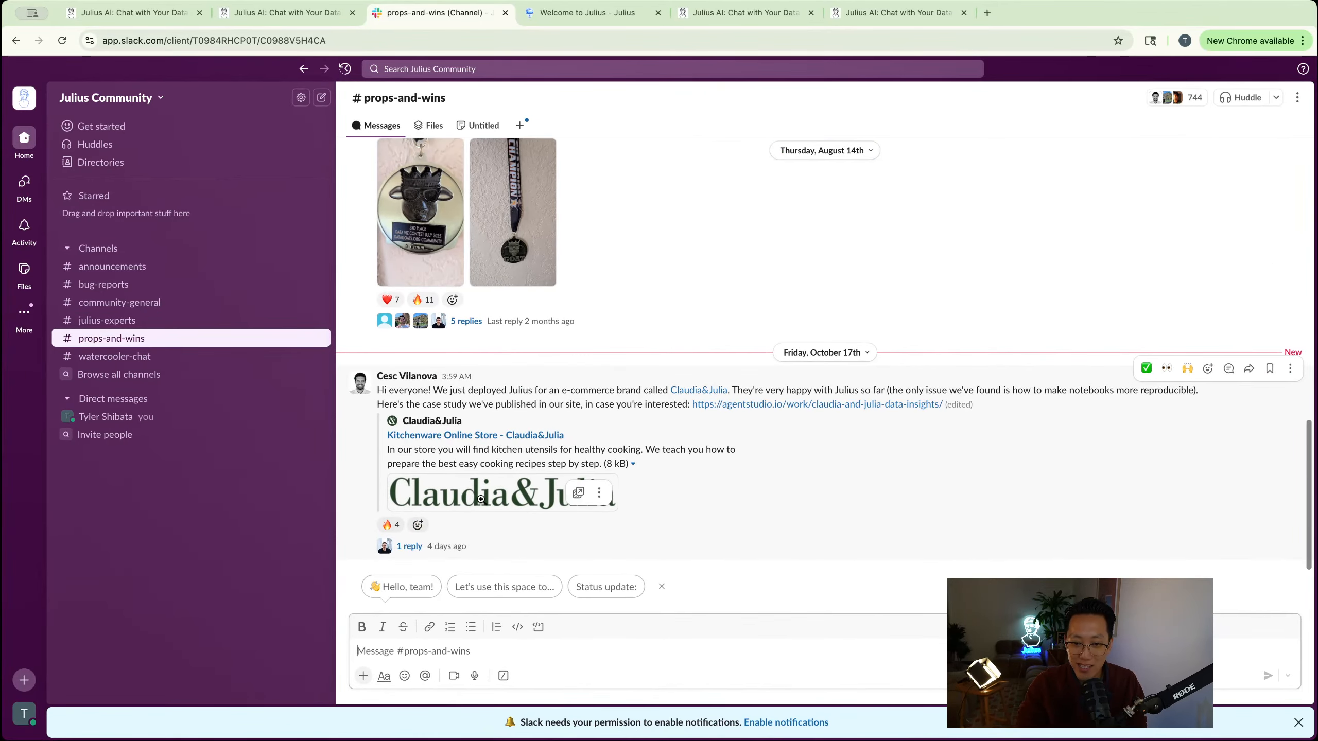
{"action": "scroll", "coordinate": [478, 483], "scroll_direction": "up", "scroll_amount": 5}
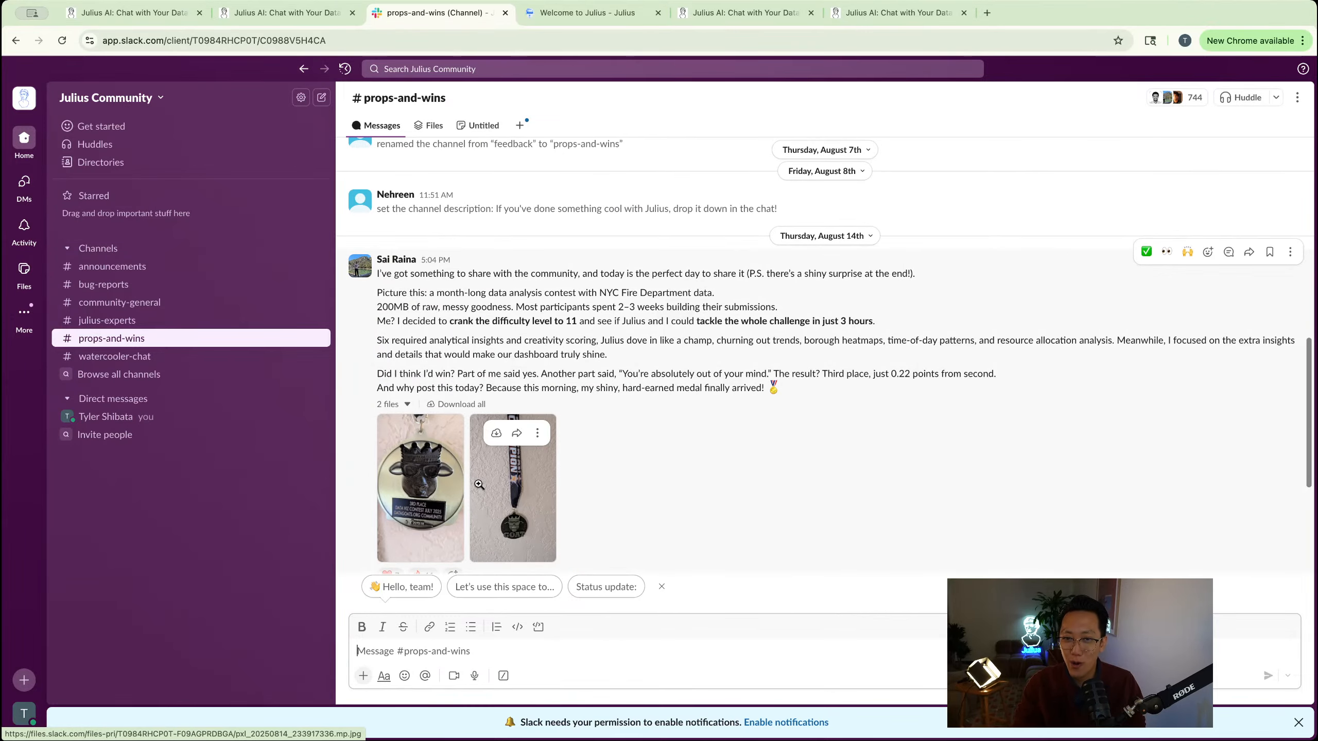
{"action": "scroll", "coordinate": [624, 447], "scroll_direction": "down", "scroll_amount": 1}
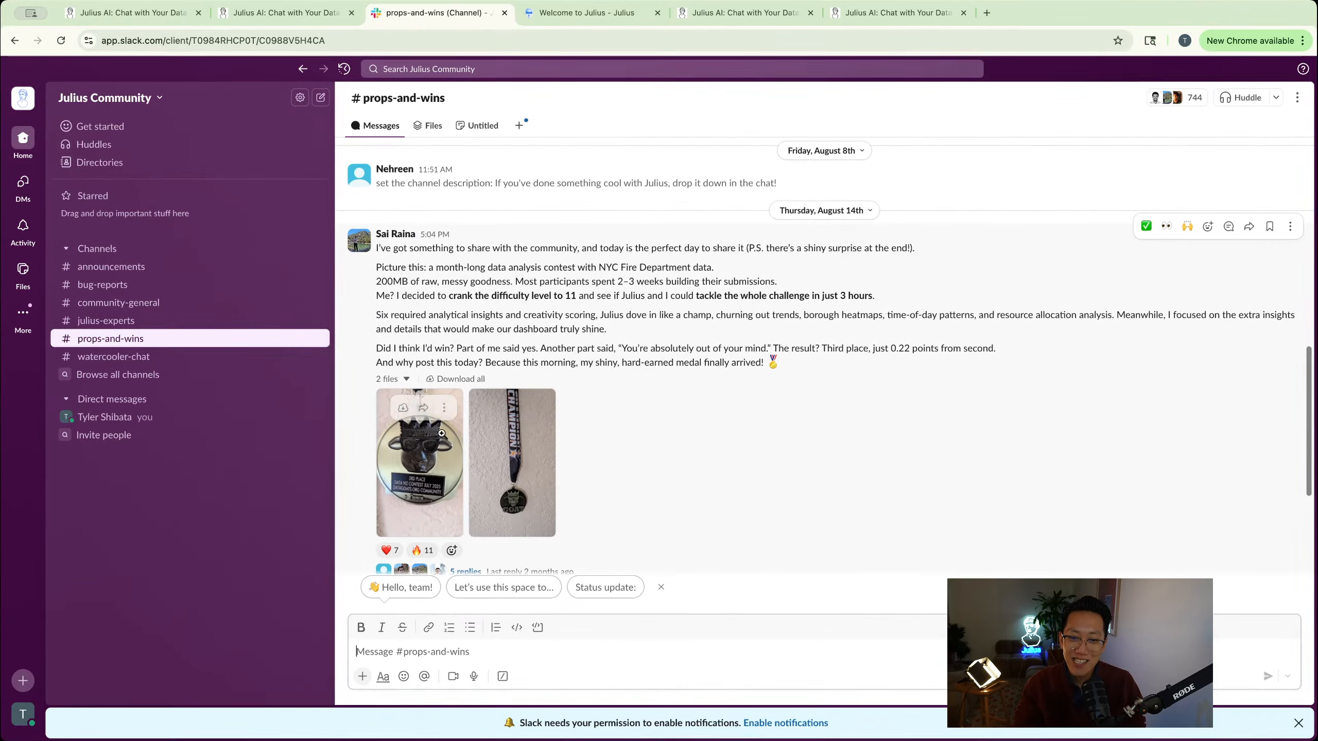
{"action": "scroll", "coordinate": [547, 502], "scroll_direction": "down", "scroll_amount": 5}
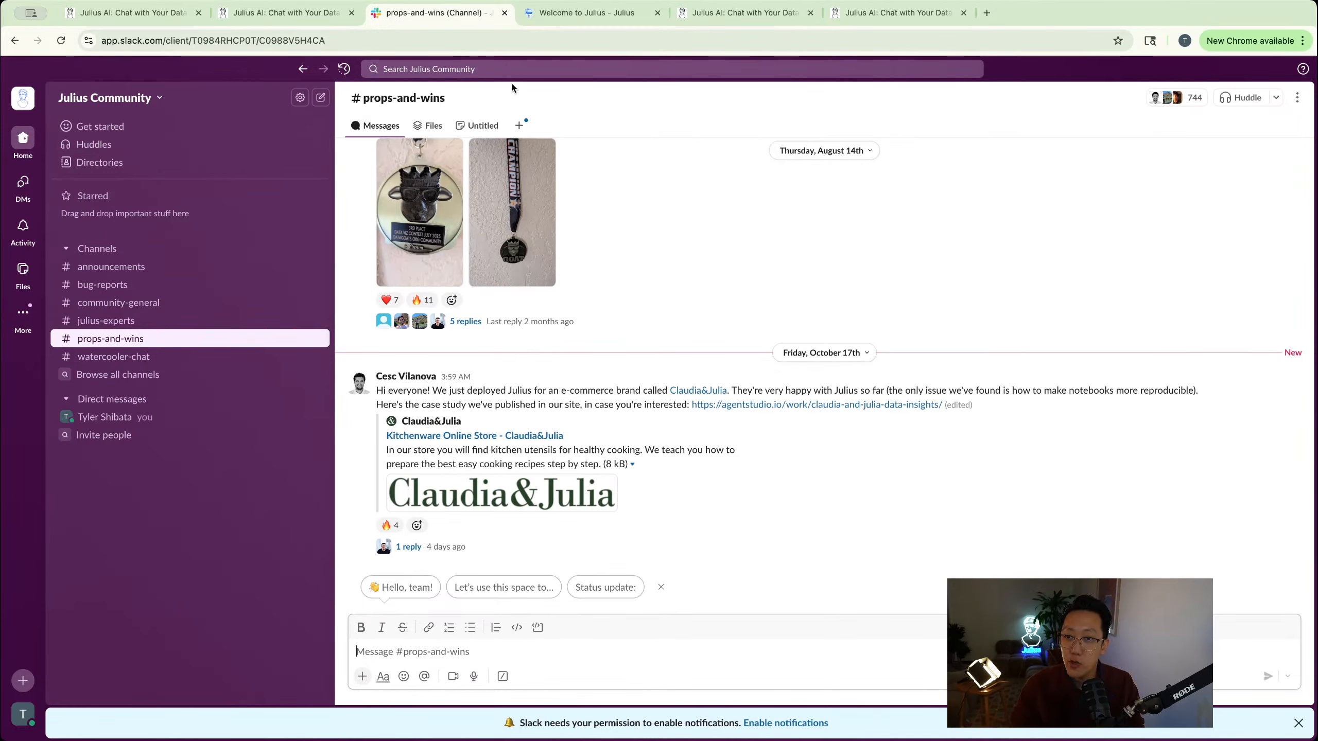
View the Help Center overview from the Leadership Revenue and Profit Insights chat, close it, and open the chat's additional options
{"action": "left_click", "coordinate": [309, 23]}
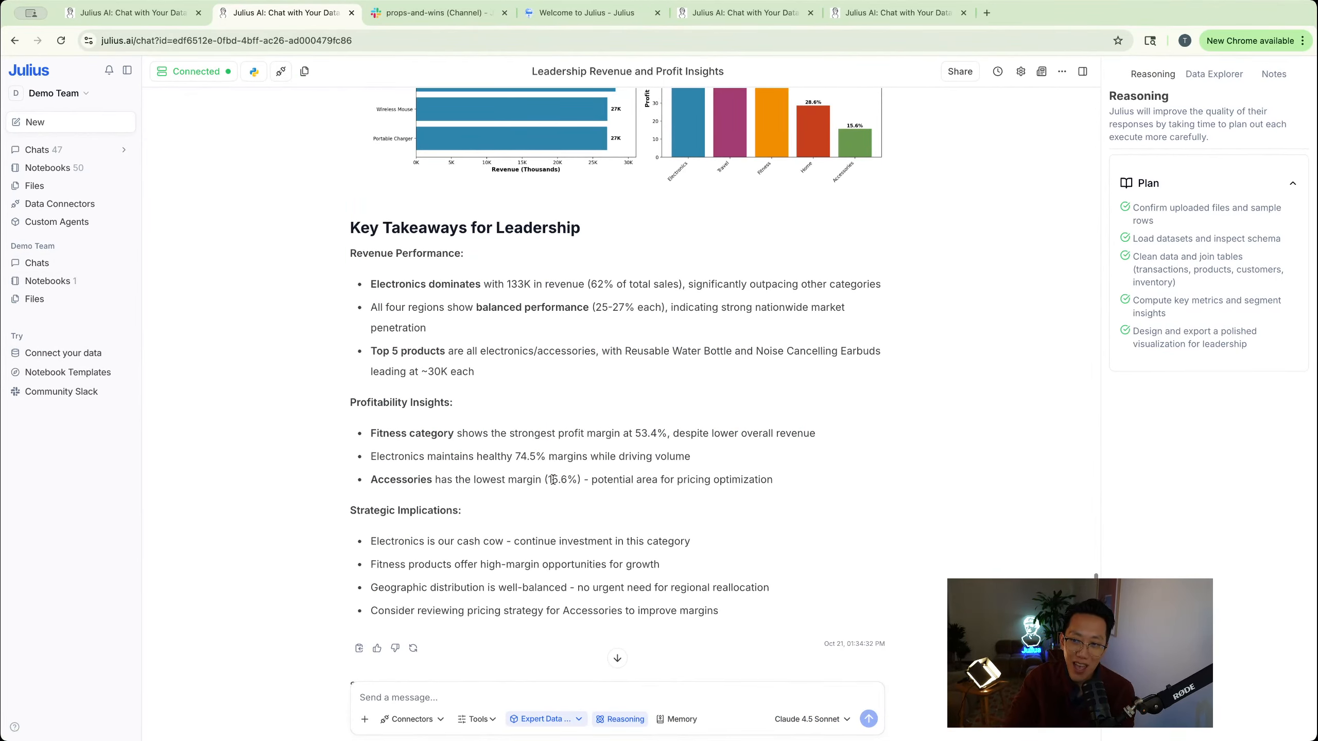
{"action": "left_click", "coordinate": [16, 728]}
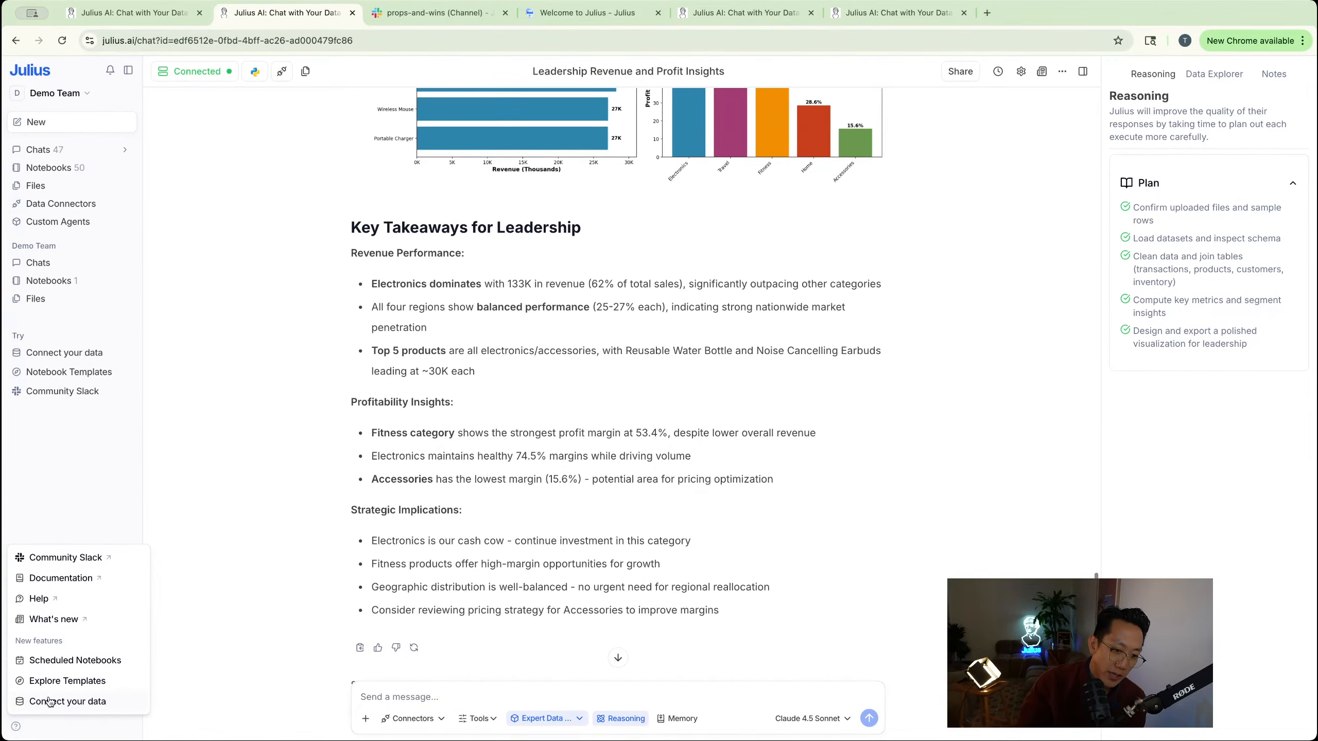
{"action": "left_click", "coordinate": [49, 599]}
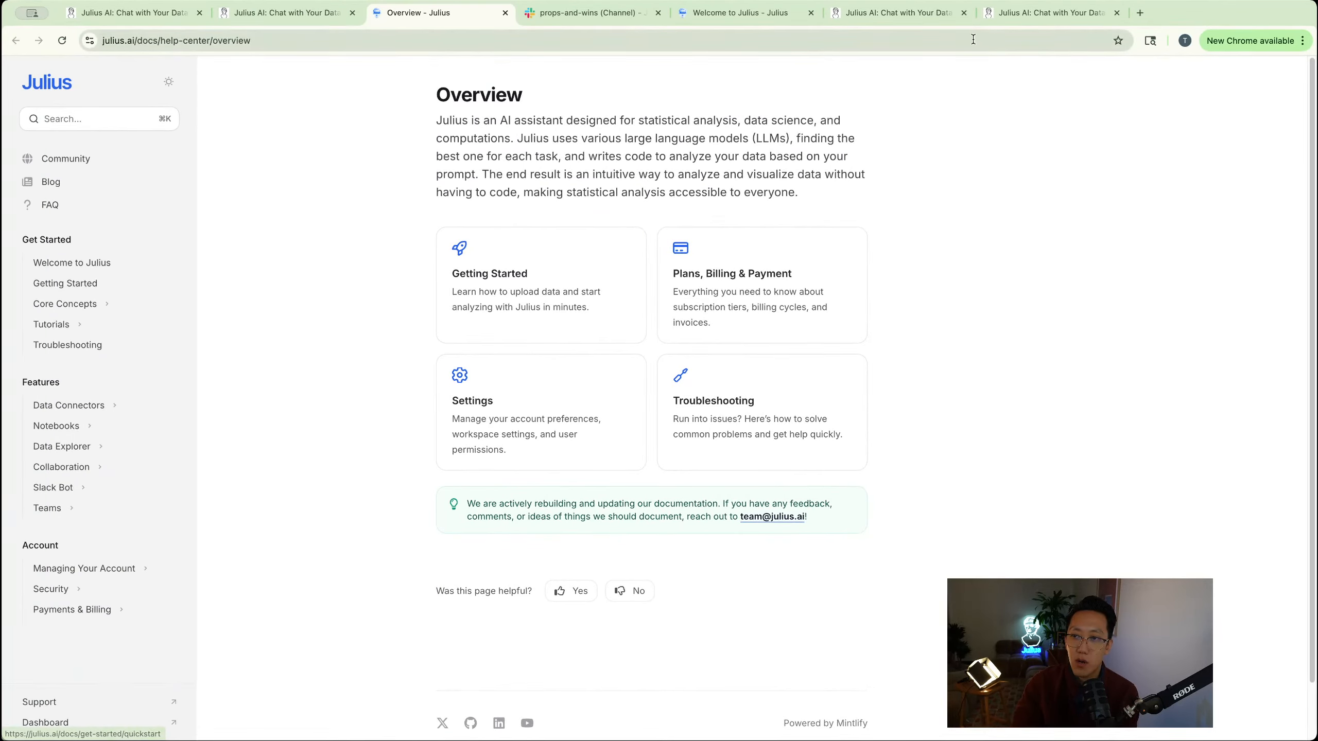
{"action": "key", "text": "super+w"}
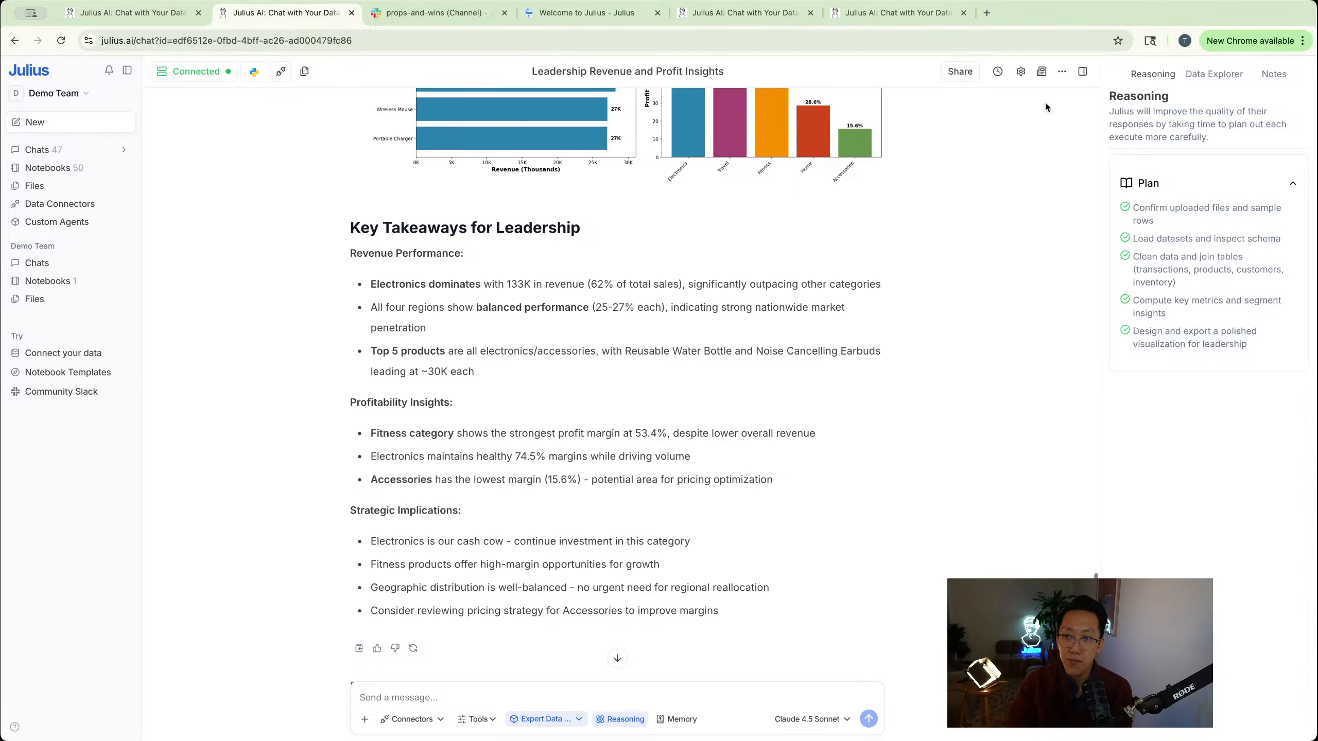
{"action": "left_click", "coordinate": [1062, 72]}
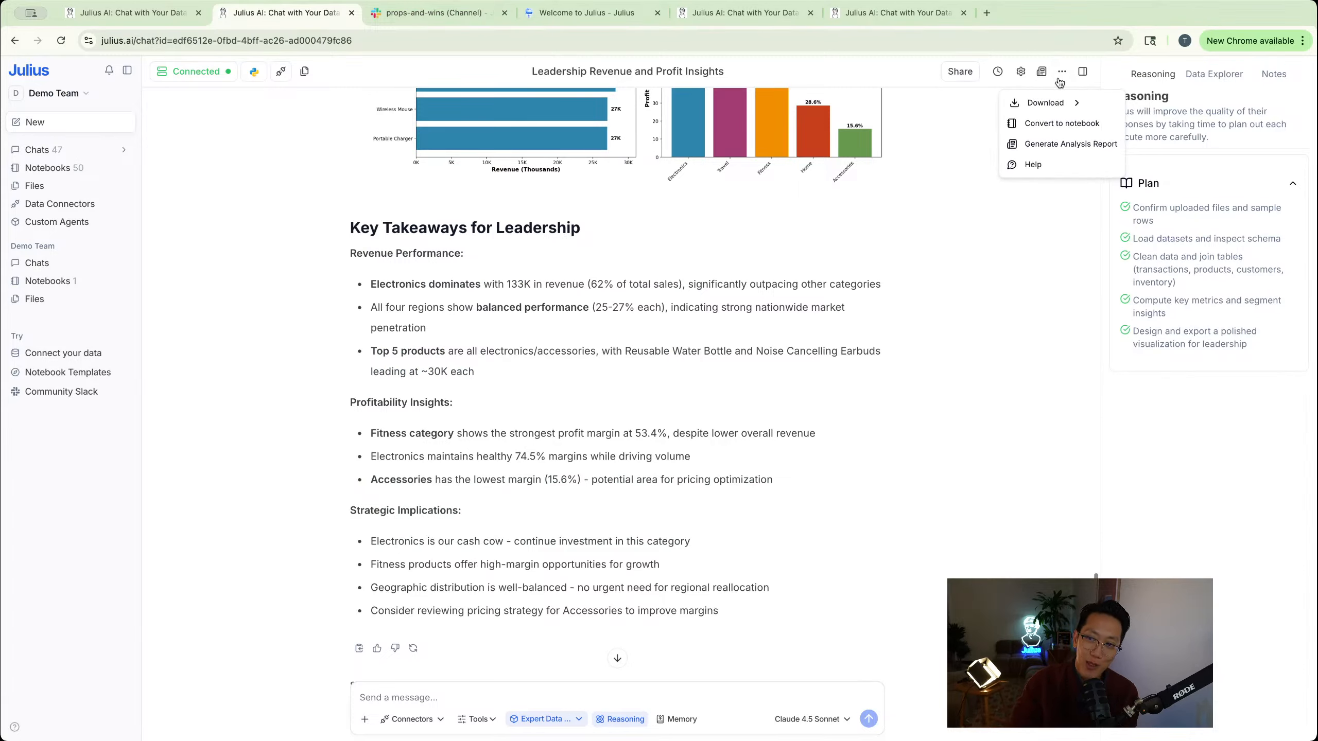
Open the chat's help panel and review its help articles, Trust Center link and ticket options
{"action": "left_click", "coordinate": [1052, 165]}
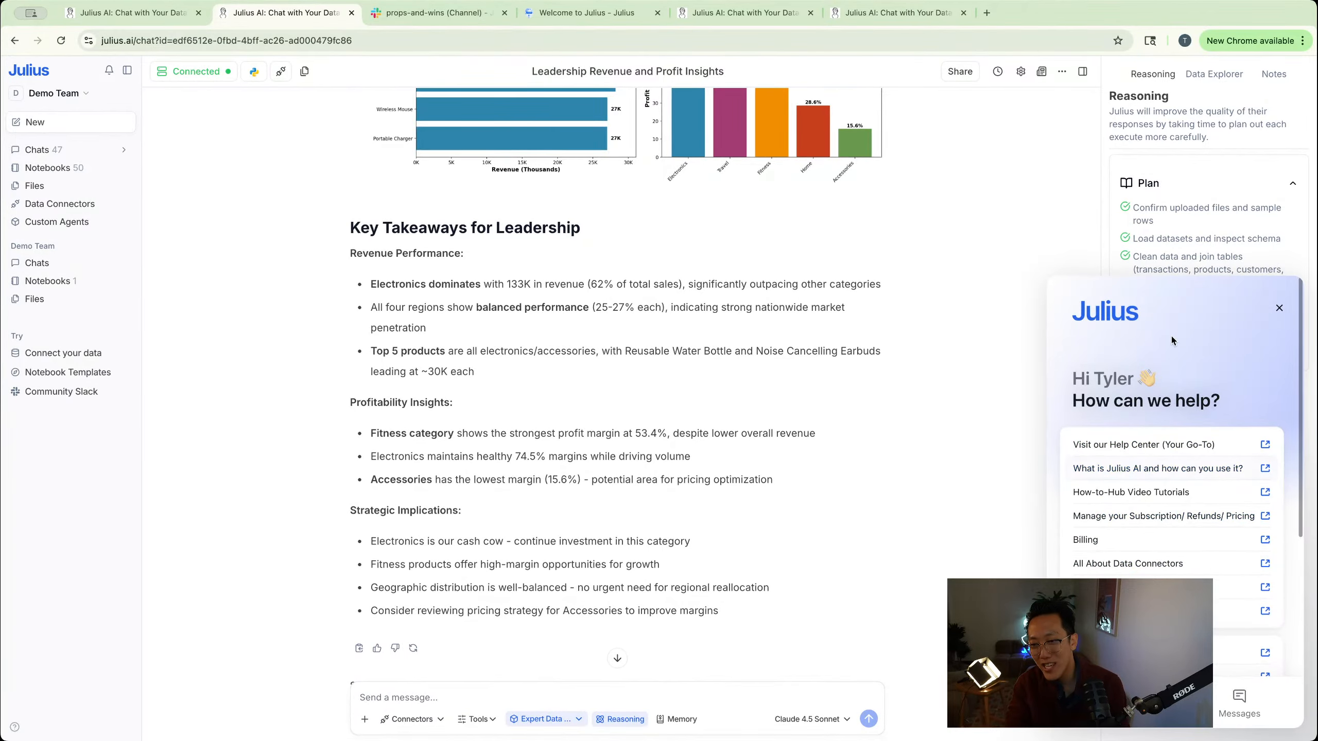
{"action": "scroll", "coordinate": [1141, 519], "scroll_direction": "down", "scroll_amount": 4}
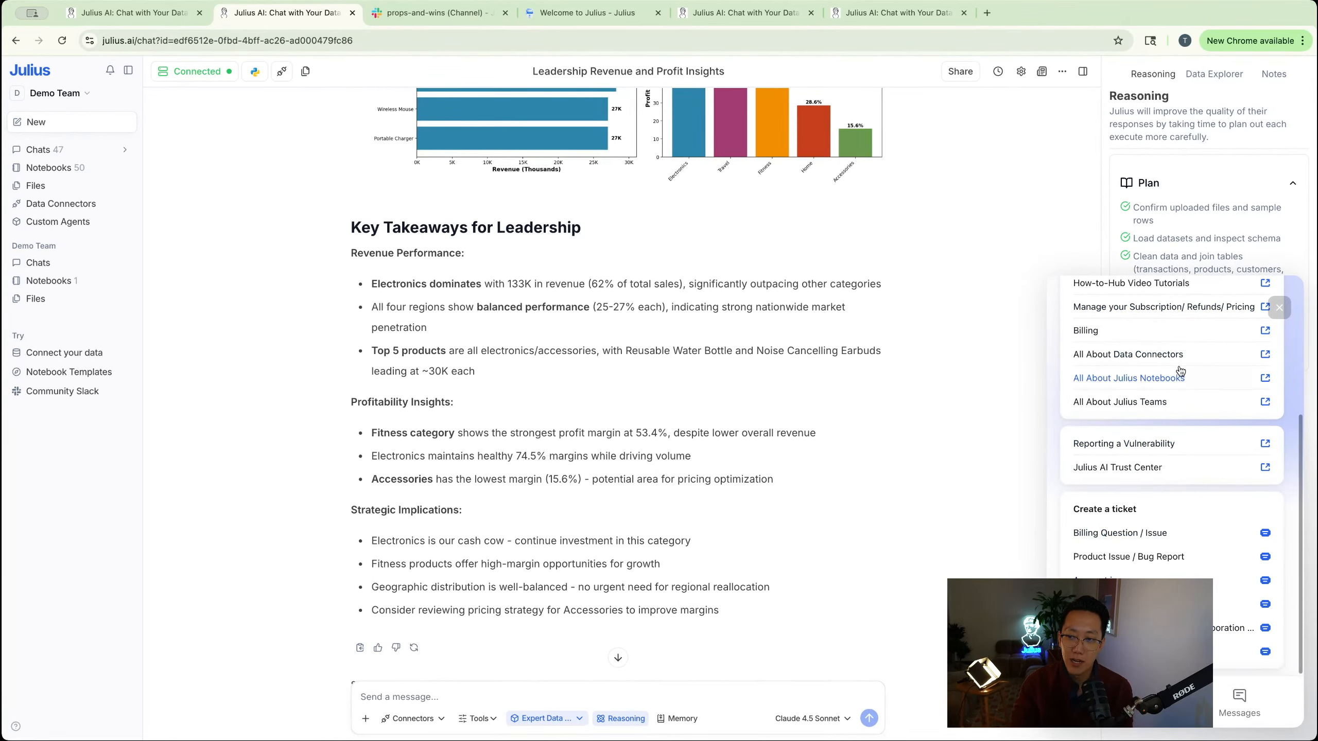
{"action": "left_click", "coordinate": [1062, 73]}
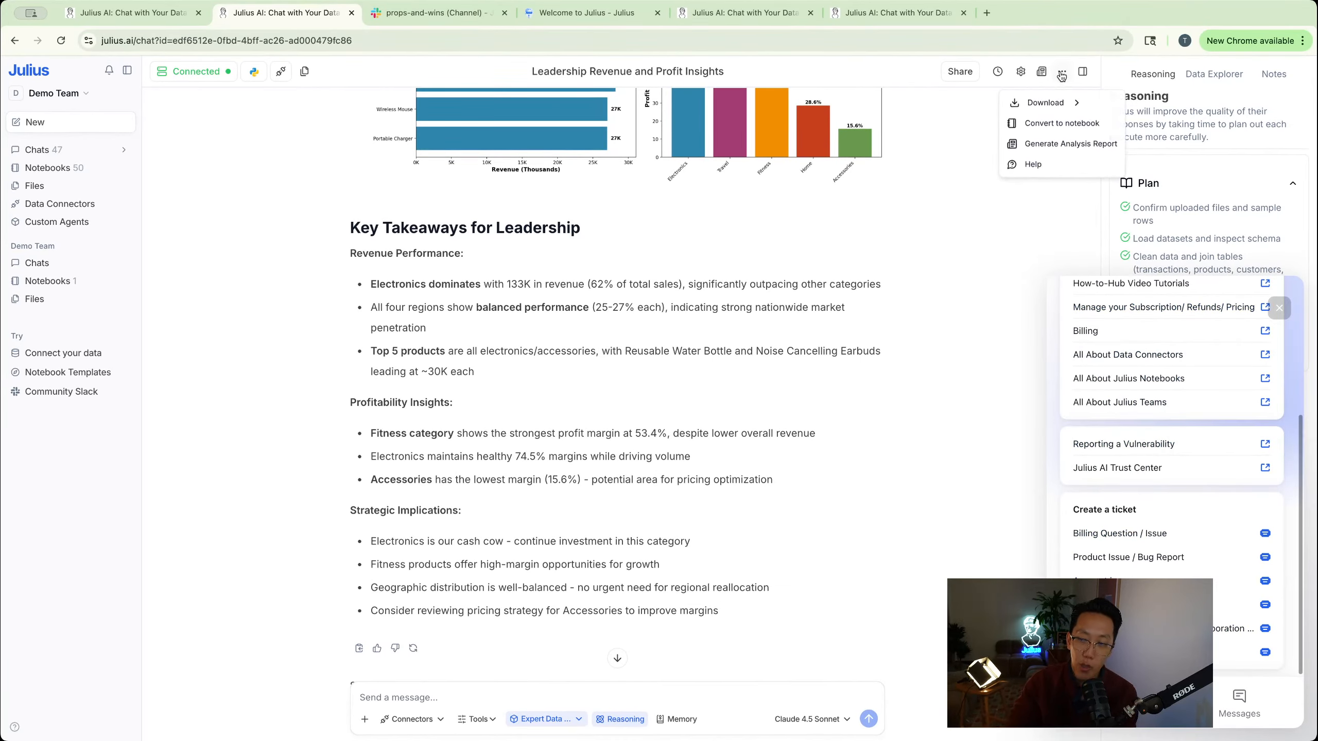
{"action": "left_click", "coordinate": [1053, 164]}
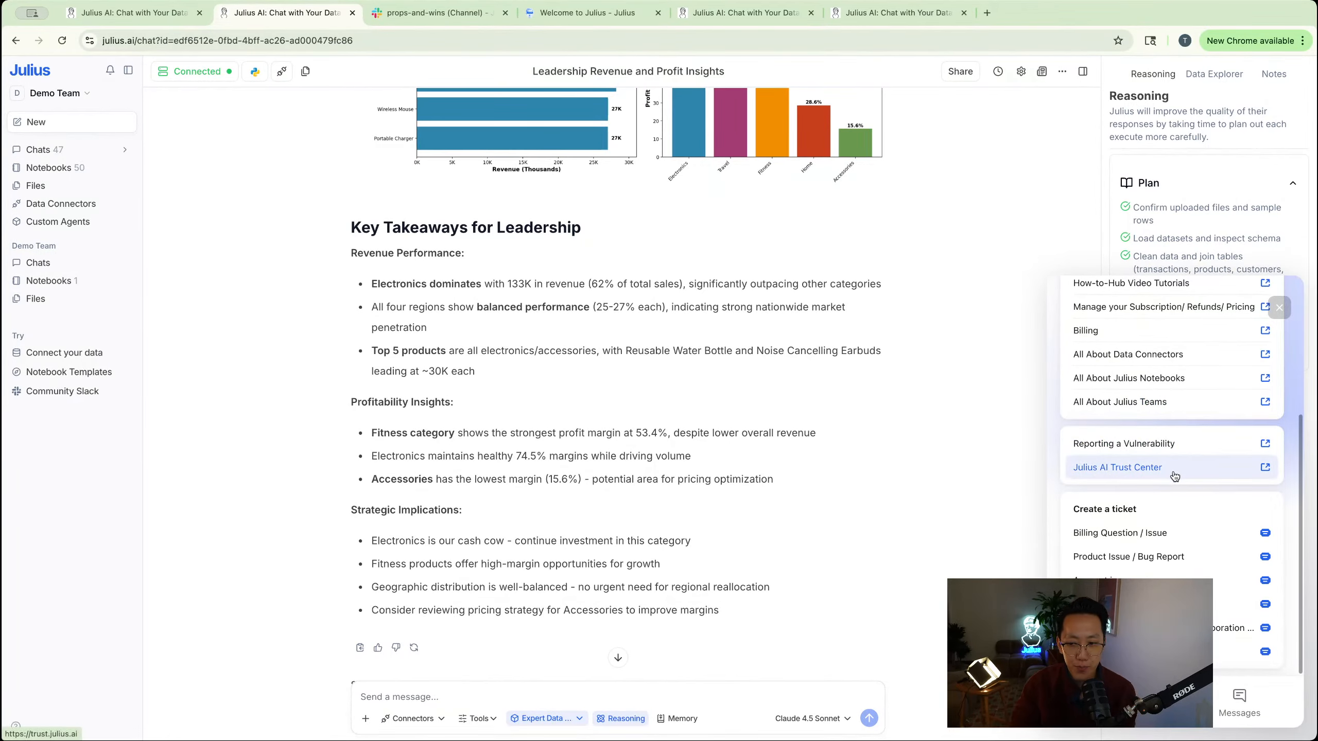
{"action": "scroll", "coordinate": [1190, 471], "scroll_direction": "up", "scroll_amount": 5}
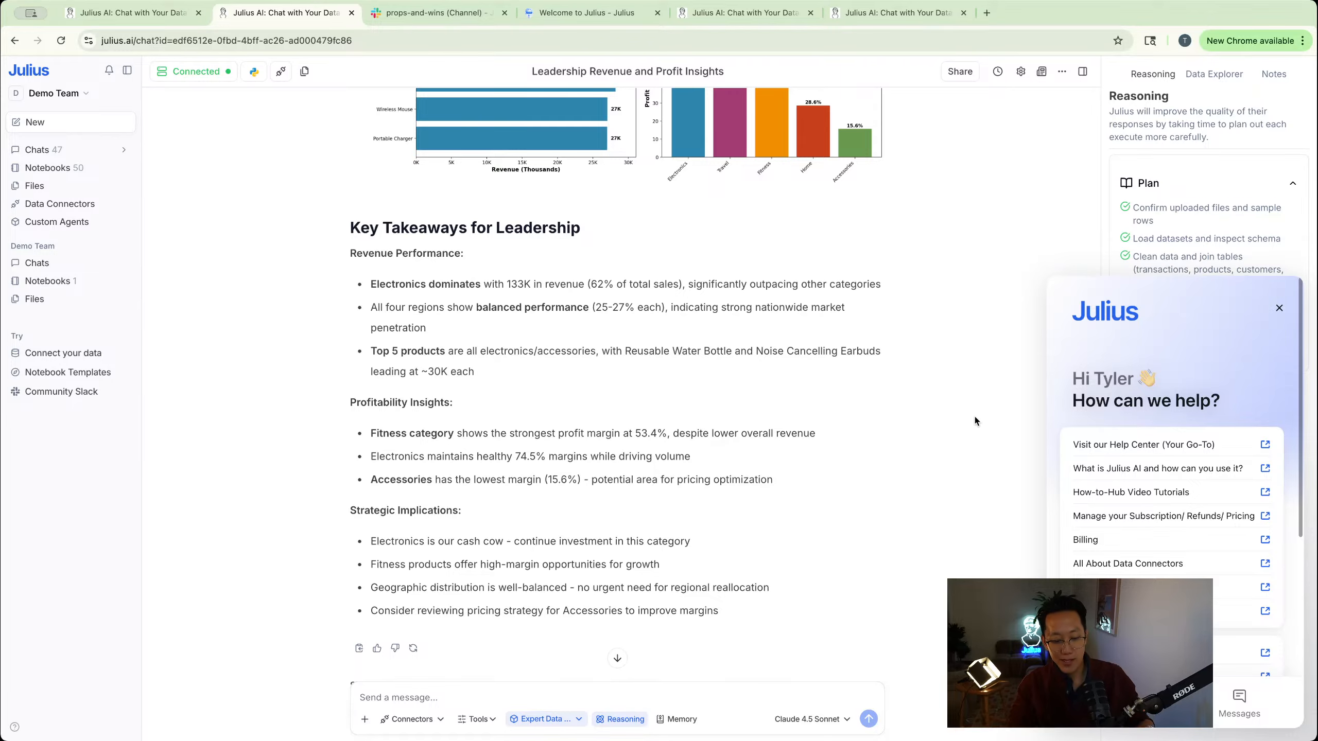
Open trust.julius.ai in a new browser tab, view all Trust Center documents and highlight the domain in the security contact address
{"action": "key", "text": "super+t"}
{"action": "type", "text": "tru"}
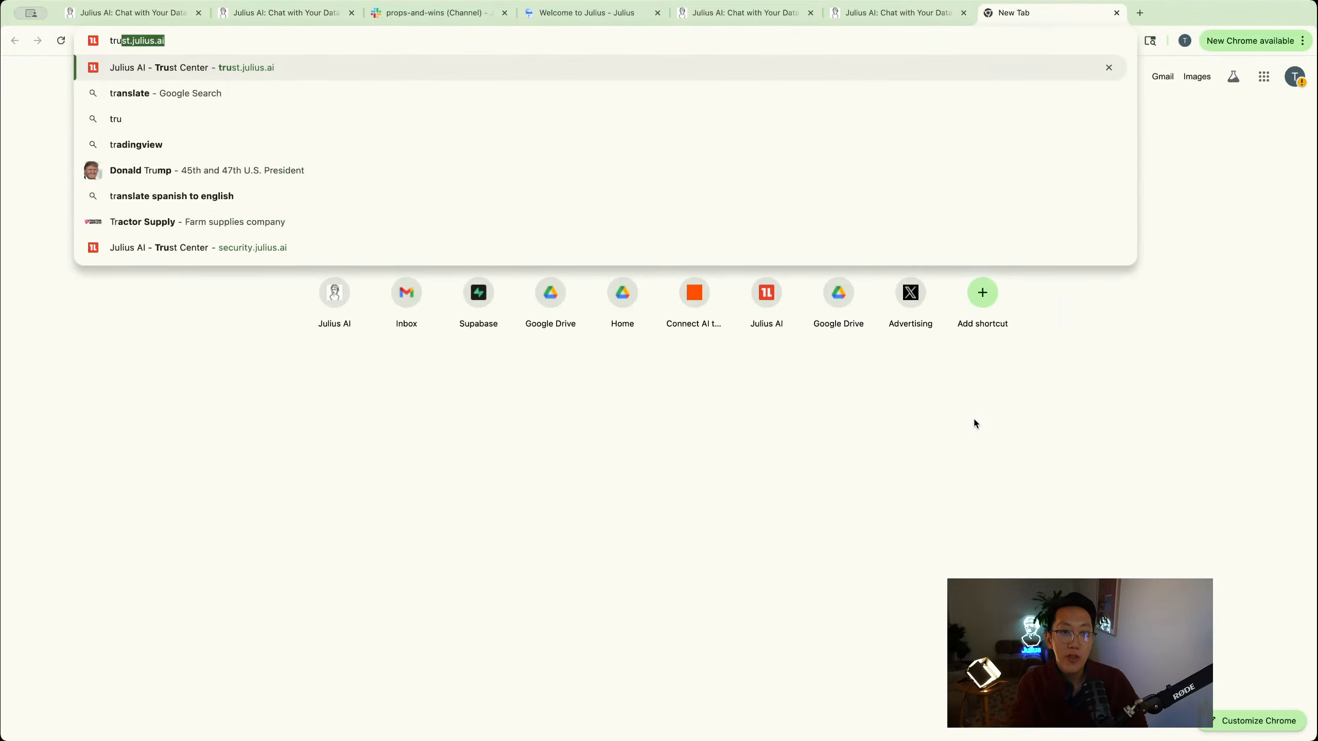
{"action": "key", "text": "Return"}
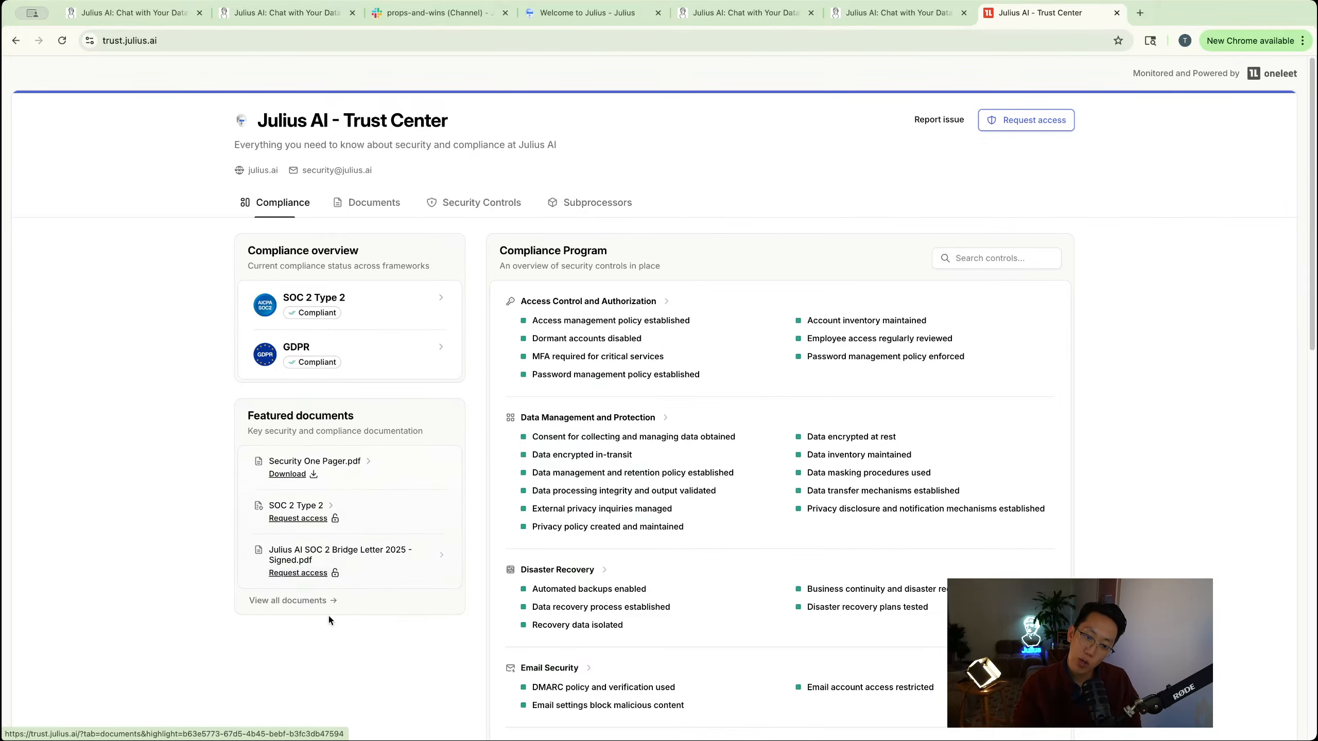
{"action": "left_click", "coordinate": [319, 602]}
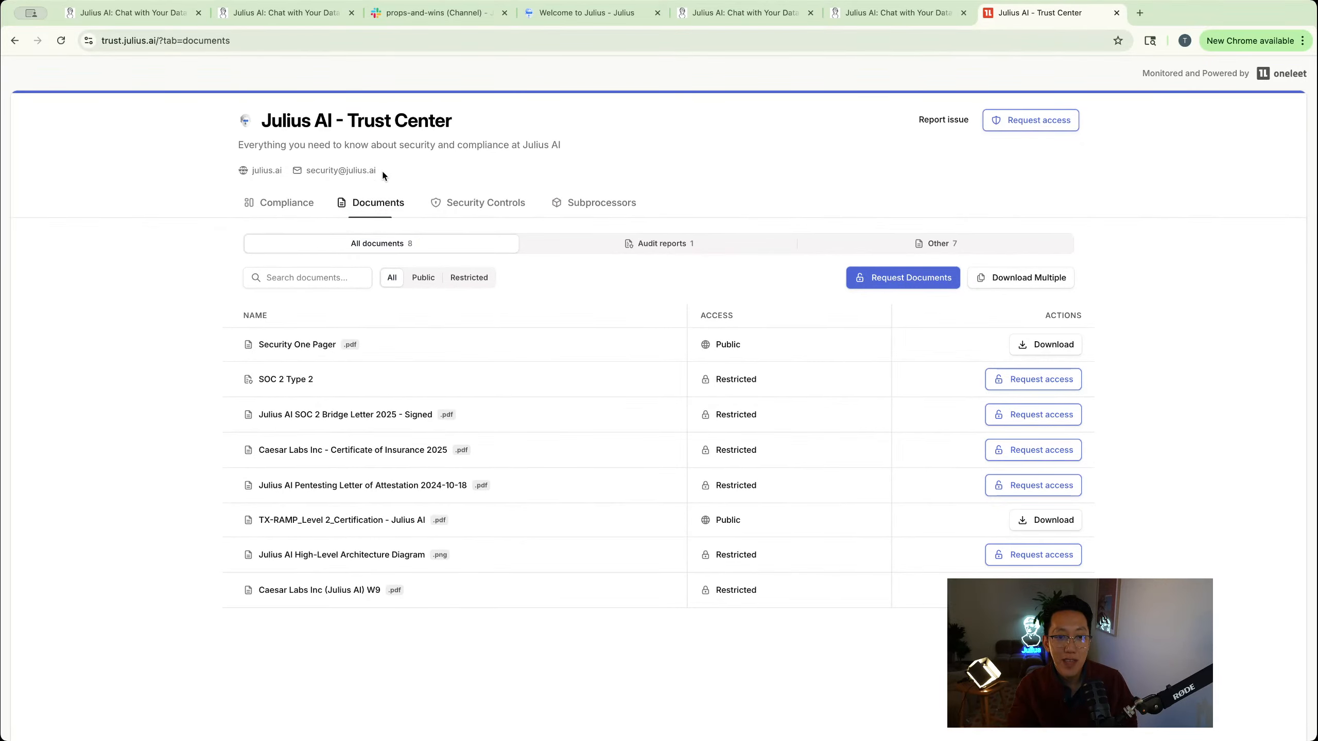
{"action": "left_click_drag", "start_coordinate": [383, 175], "coordinate": [348, 174]}
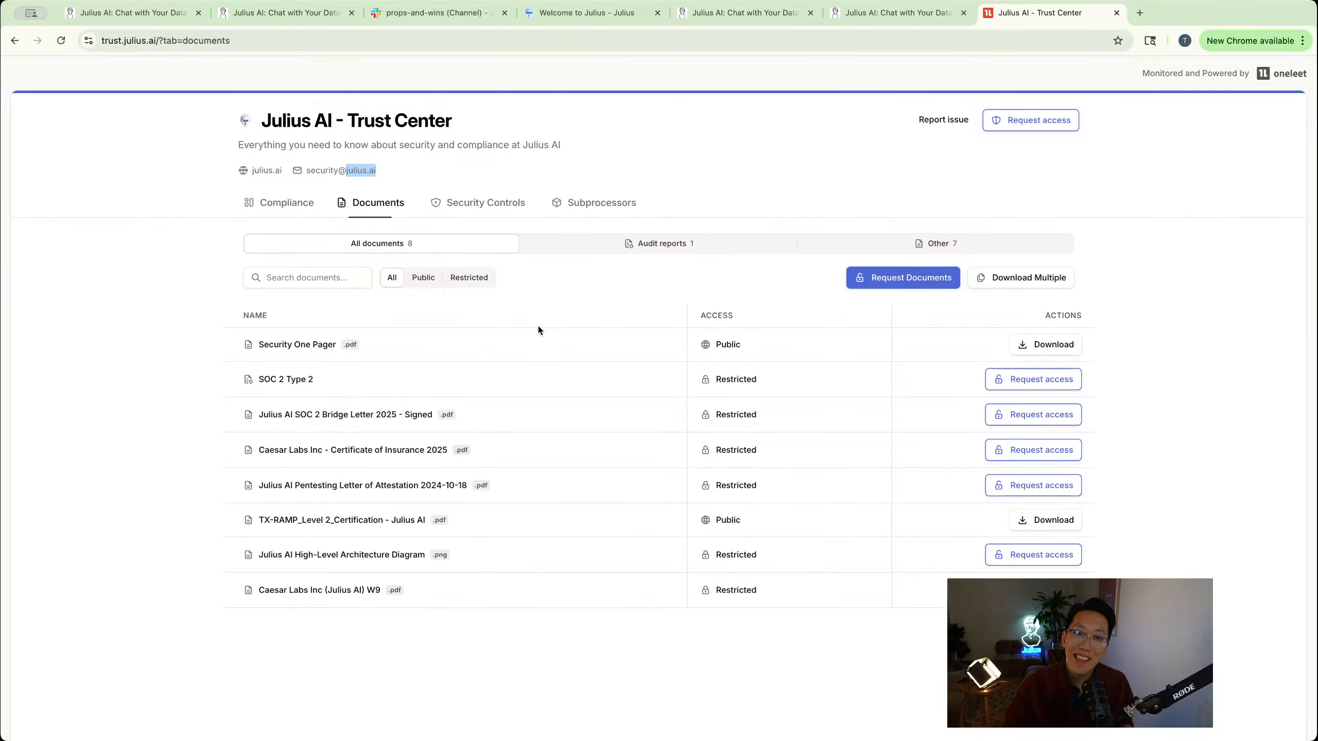
{"action": "left_click", "coordinate": [707, 185]}
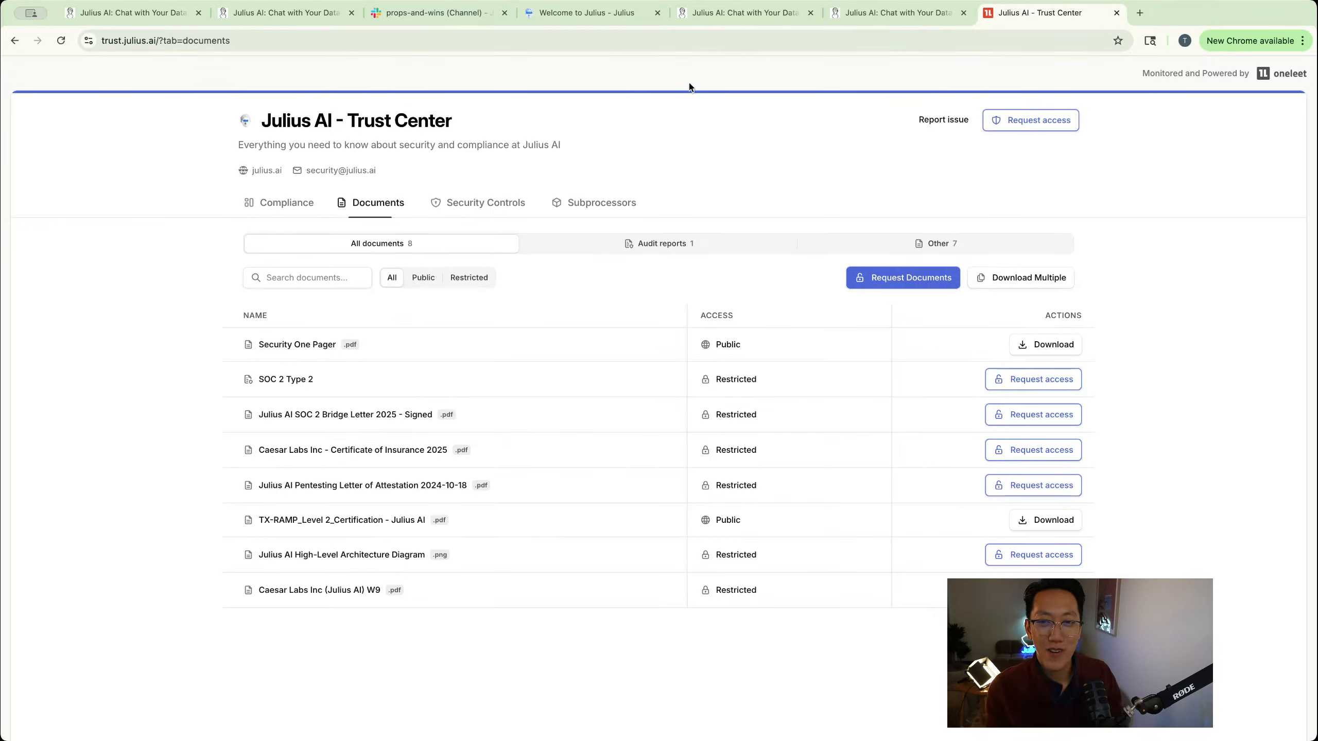
{"action": "left_click", "coordinate": [750, 19]}
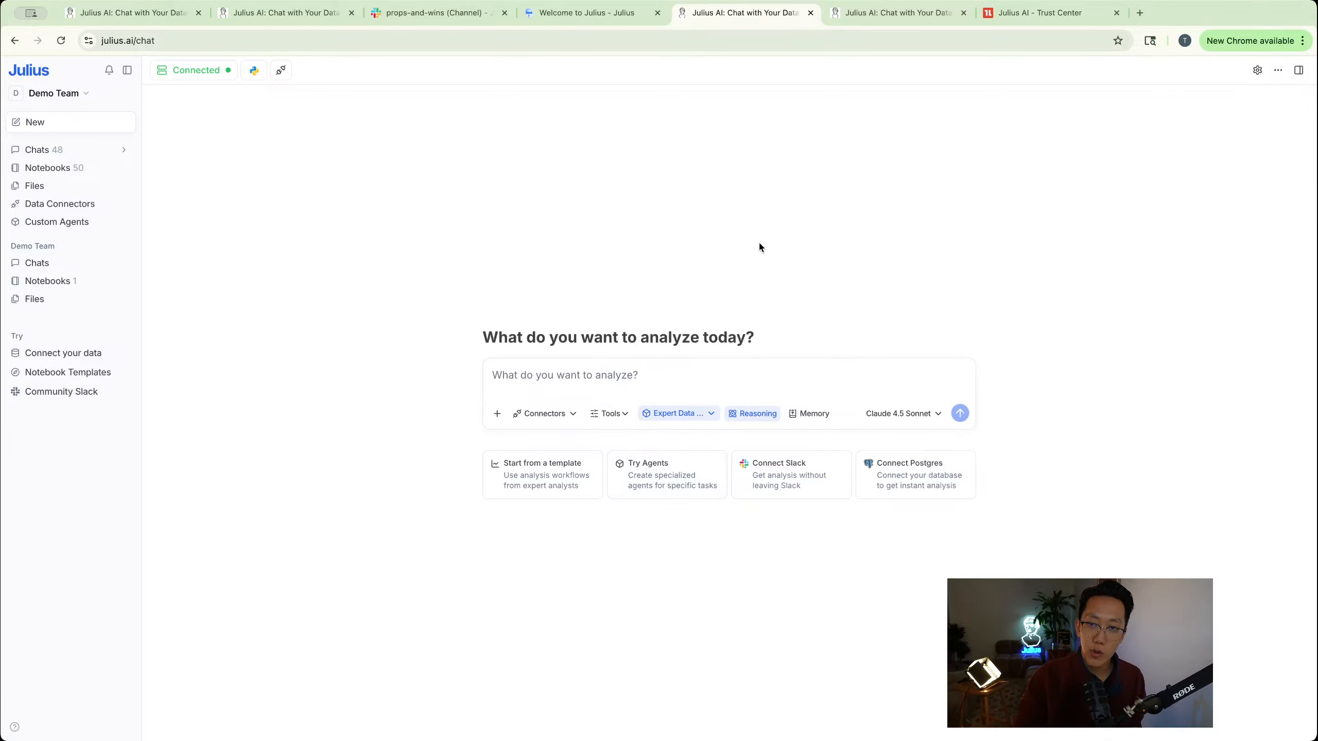
{"action": "key", "text": "ctrl+t"}
{"action": "type", "text": "luma"}
{"action": "key", "text": "Return"}
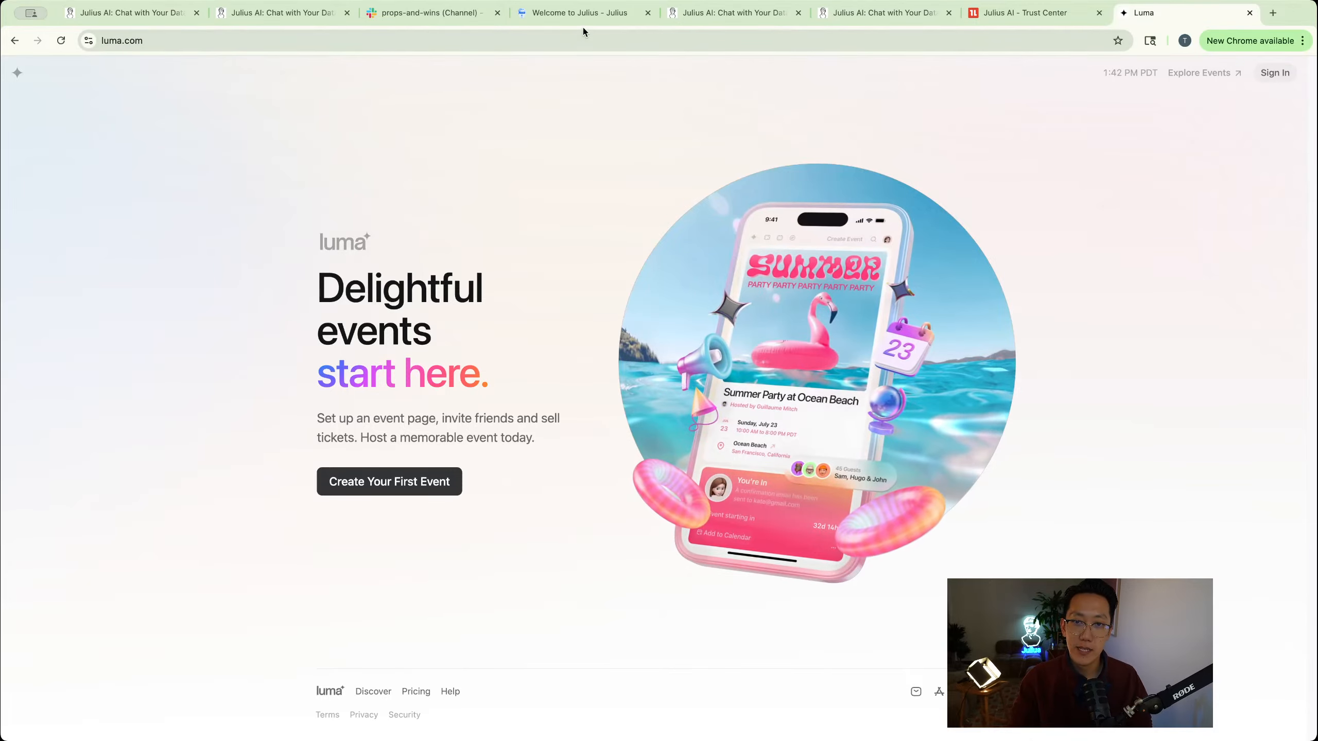
{"action": "key", "text": "super+w"}
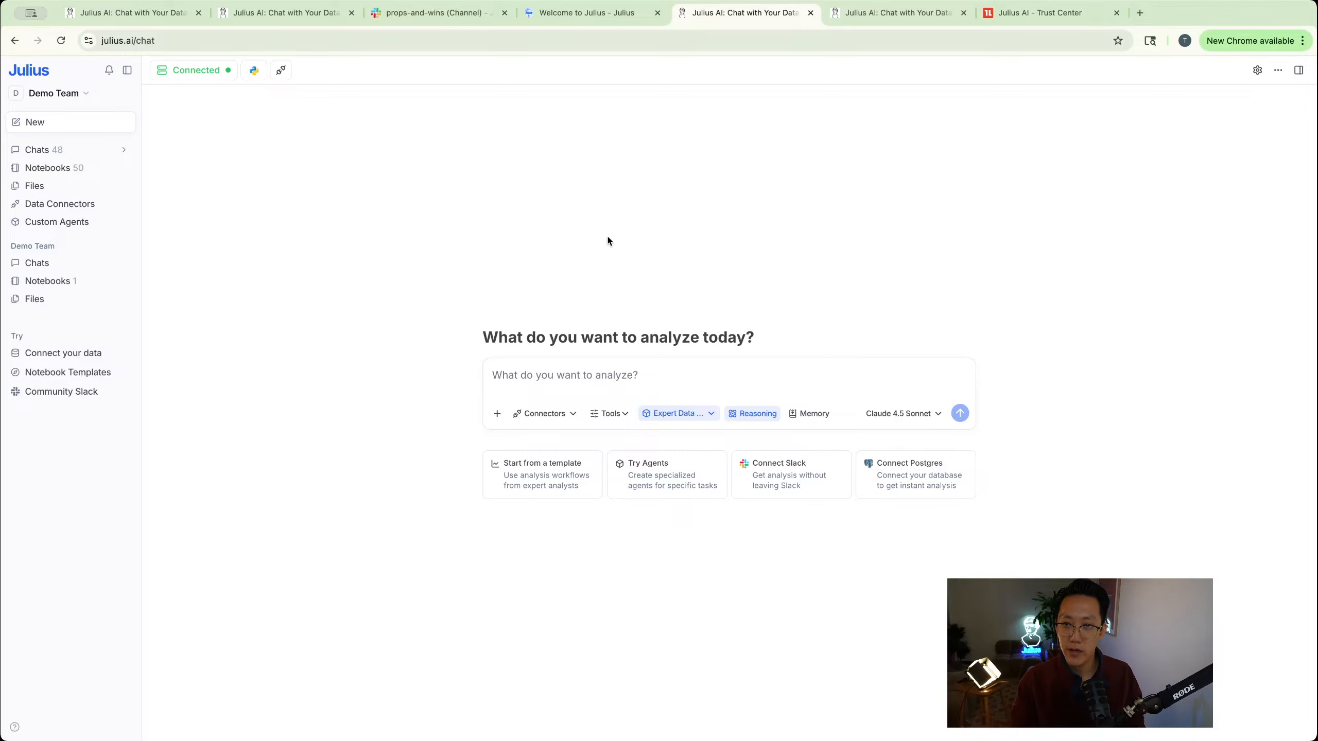
View the Welcome to Julius documentation page and return to the blank new chat
{"action": "left_click", "coordinate": [622, 16]}
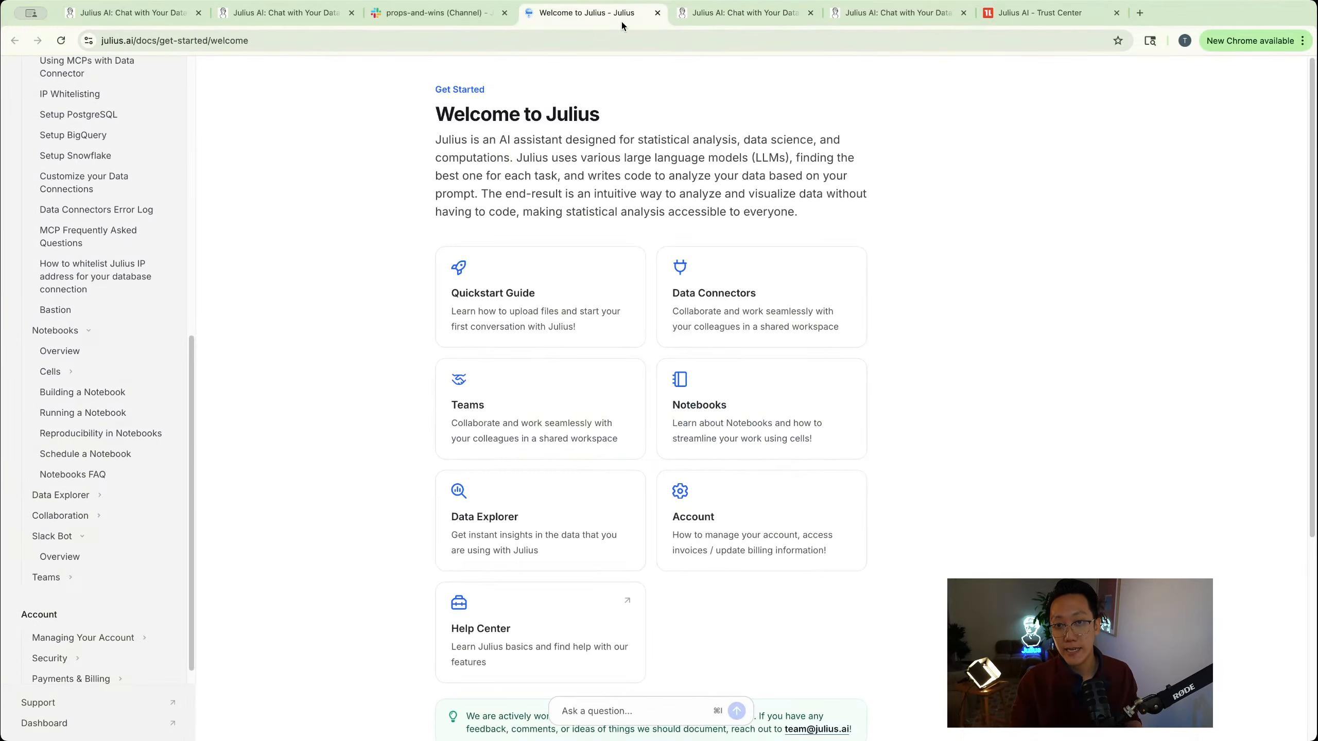
{"action": "left_click", "coordinate": [688, 17]}
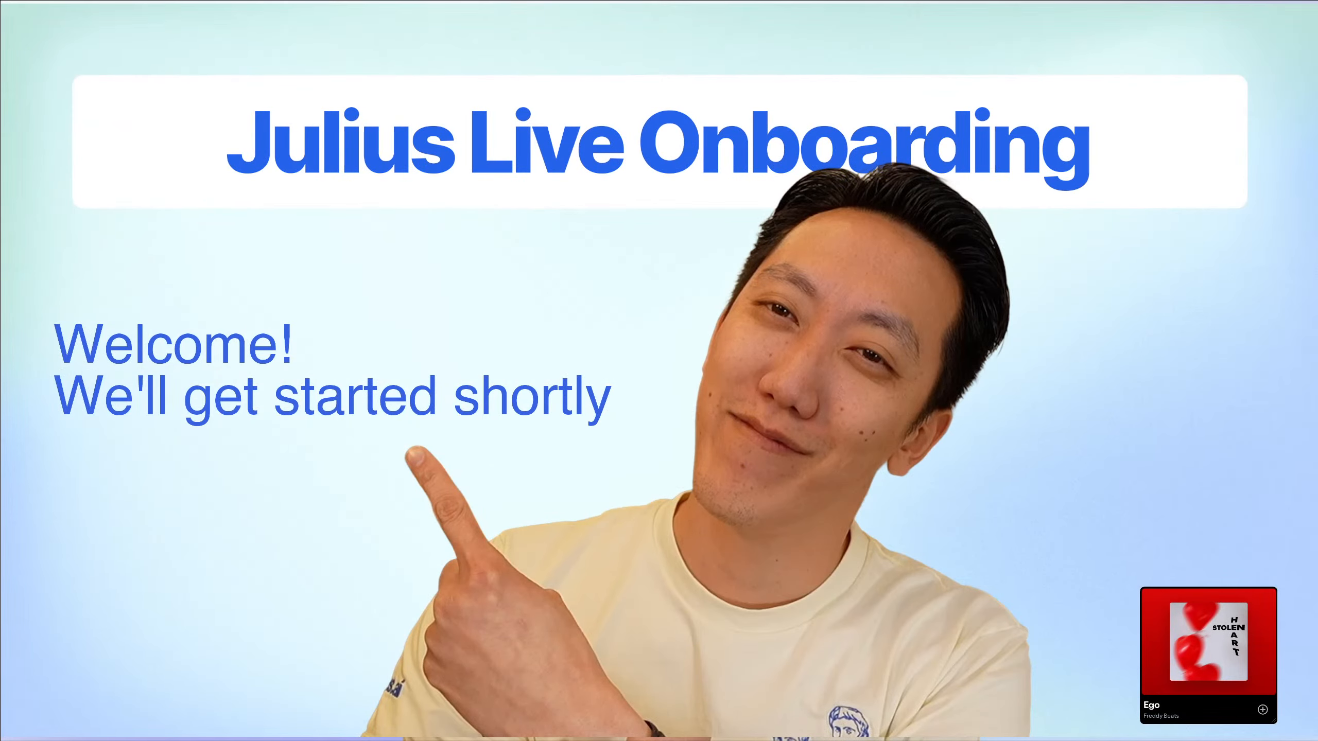
Adjust the playback volume in the floating music mini player over the Julius Live Onboarding welcome screen
{"action": "mouse_move", "coordinate": [1230, 720]}
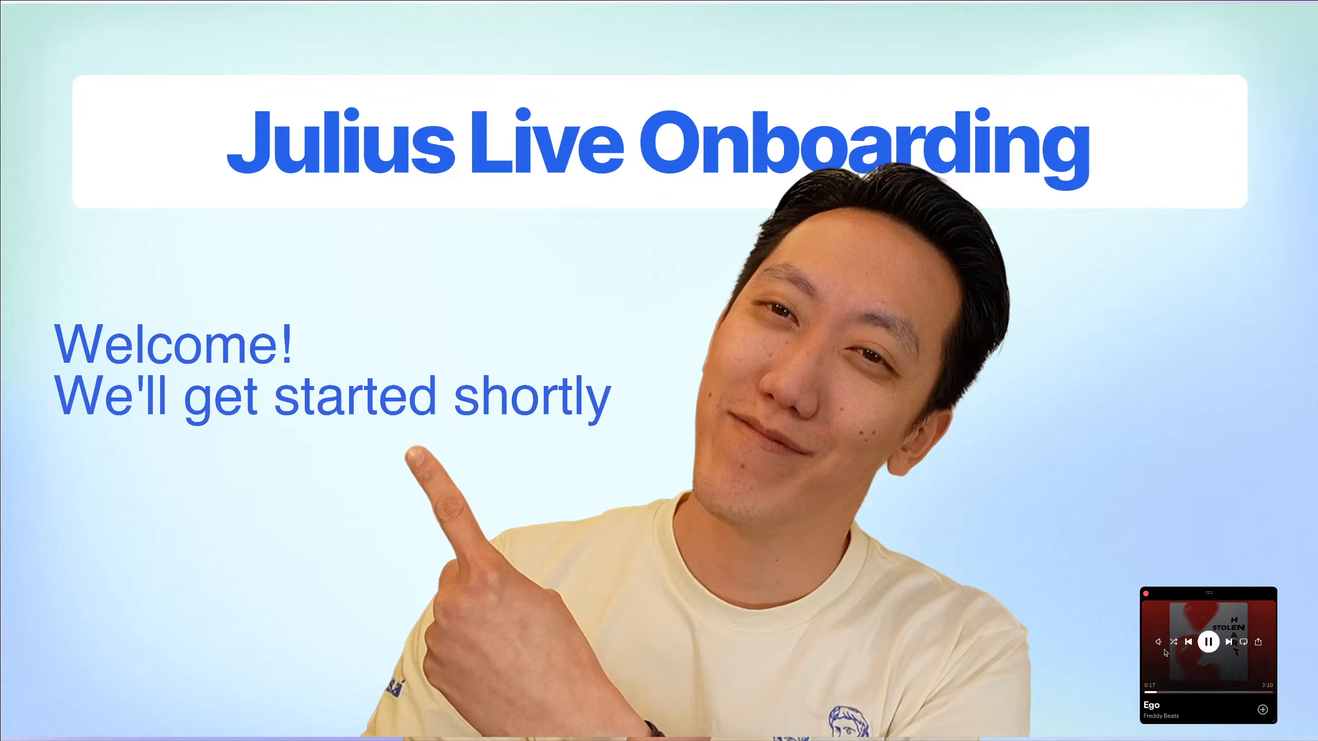
{"action": "mouse_move", "coordinate": [1157, 643]}
{"action": "left_click_drag", "start_coordinate": [1174, 642], "coordinate": [1184, 642]}
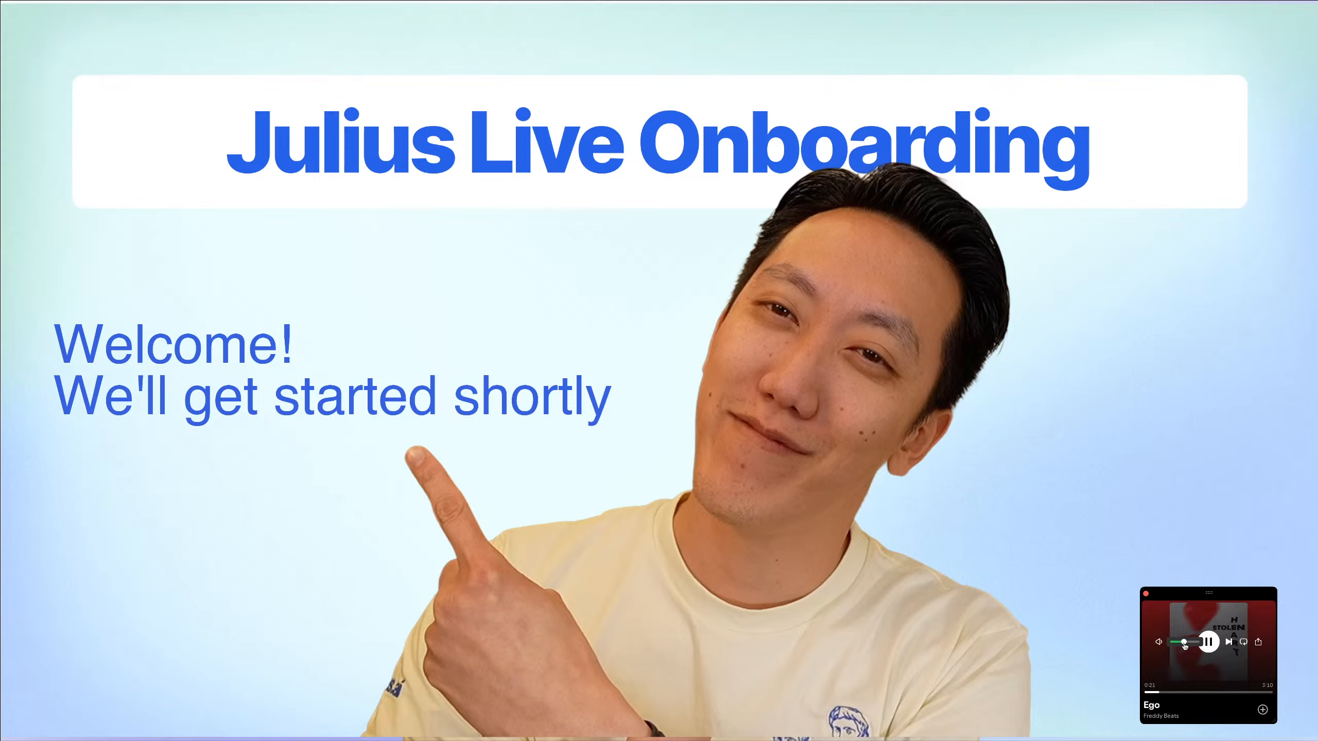